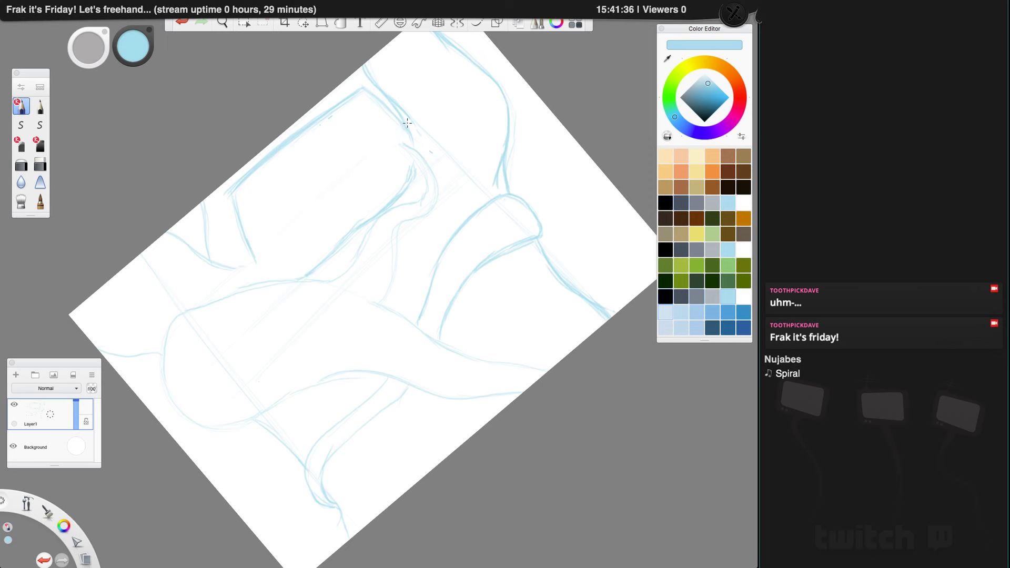
# Step: Sketch the roof's straight lower edge and add two arched windows, a door and a small sign to the wall below it
pyautogui.moveTo(405, 129); pyautogui.dragTo(258, 255)
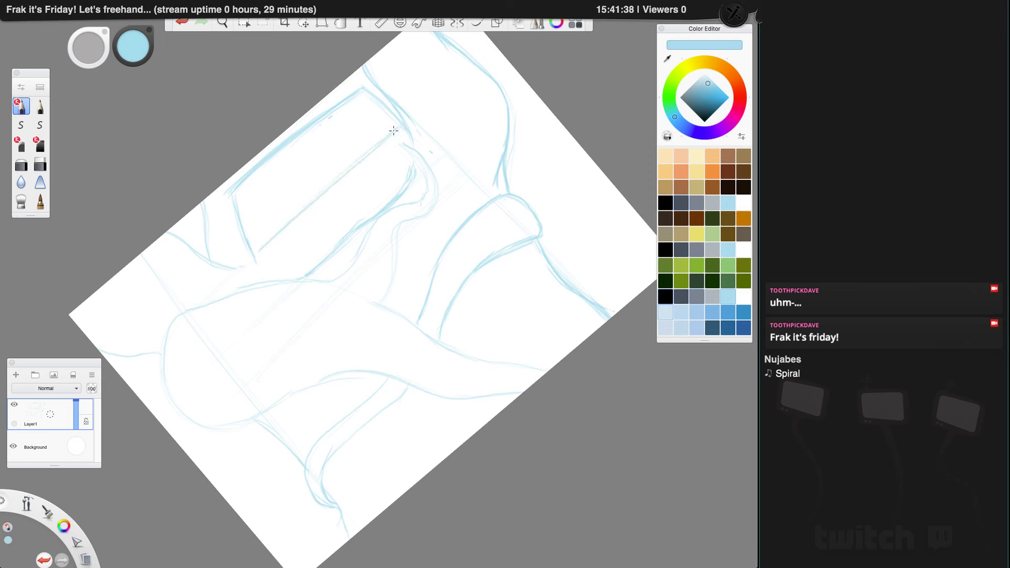
pyautogui.moveTo(391, 136)
pyautogui.mouseDown()
pyautogui.moveTo(238, 266)
pyautogui.moveTo(252, 259)
pyautogui.mouseUp()
pyautogui.press('space')
pyautogui.moveTo(383, 267)
pyautogui.mouseDown()
pyautogui.moveTo(362, 267)
pyautogui.moveTo(418, 250)
pyautogui.moveTo(445, 287)
pyautogui.mouseUp()
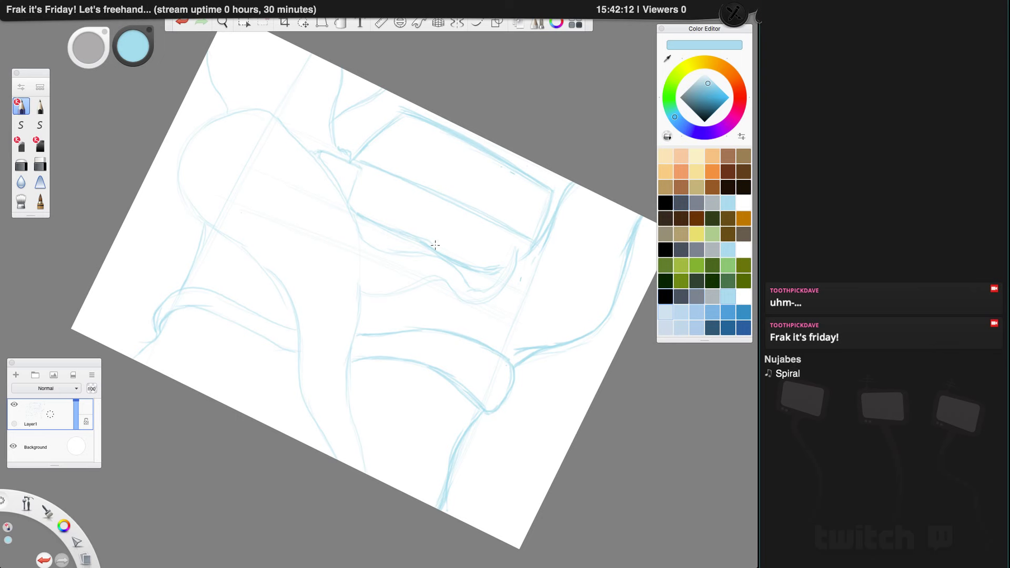
pyautogui.moveTo(440, 232)
pyautogui.mouseDown()
pyautogui.moveTo(452, 215)
pyautogui.moveTo(466, 218)
pyautogui.moveTo(452, 212)
pyautogui.moveTo(468, 223)
pyautogui.moveTo(457, 251)
pyautogui.mouseUp()
pyautogui.moveTo(456, 212); pyautogui.dragTo(461, 239)
pyautogui.moveTo(430, 242); pyautogui.dragTo(444, 210)
pyautogui.moveTo(454, 216); pyautogui.dragTo(448, 232)
pyautogui.moveTo(434, 212)
pyautogui.mouseDown()
pyautogui.moveTo(422, 195)
pyautogui.moveTo(406, 212)
pyautogui.mouseUp()
pyautogui.moveTo(391, 206); pyautogui.dragTo(394, 194)
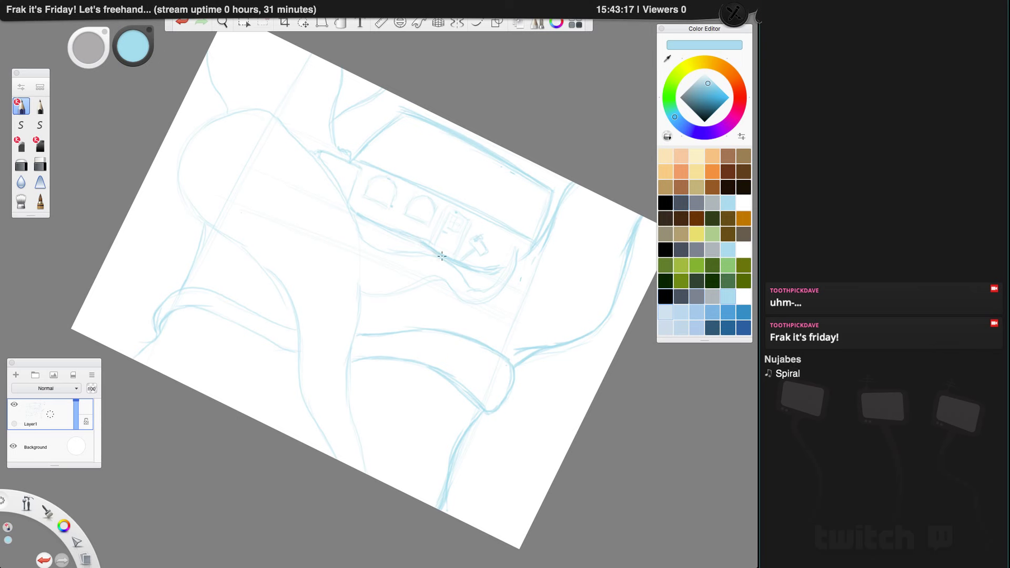
# Step: Hatch the branch beneath the house with short strokes and add curved lines beside both ends of the roof
pyautogui.moveTo(442, 256)
pyautogui.mouseDown()
pyautogui.moveTo(404, 261)
pyautogui.moveTo(394, 267)
pyautogui.moveTo(401, 271)
pyautogui.moveTo(430, 263)
pyautogui.moveTo(360, 258)
pyautogui.mouseUp()
pyautogui.moveTo(380, 268); pyautogui.dragTo(452, 263)
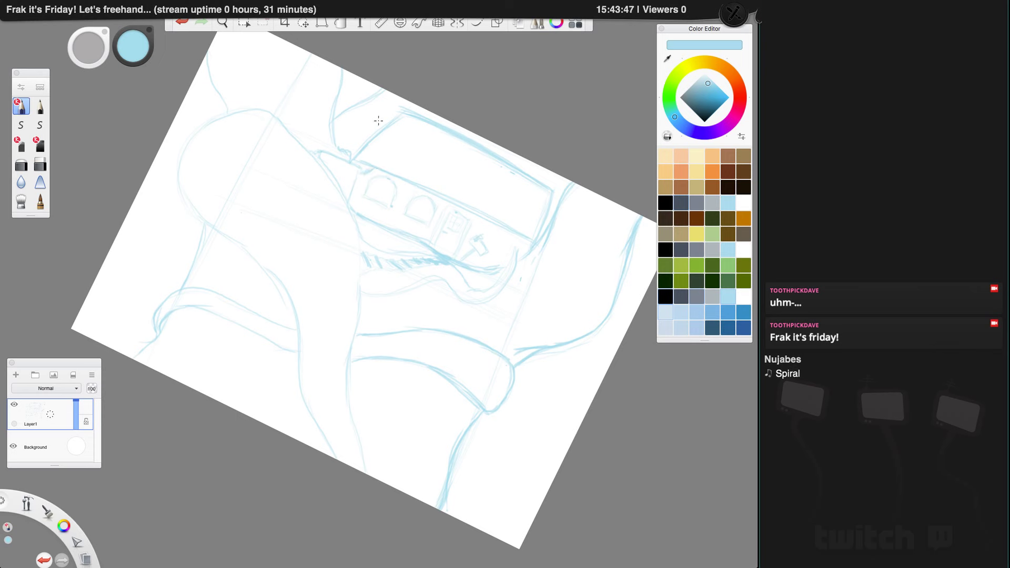
pyautogui.moveTo(368, 101)
pyautogui.mouseDown()
pyautogui.moveTo(378, 123)
pyautogui.moveTo(349, 111)
pyautogui.moveTo(371, 132)
pyautogui.mouseUp()
pyautogui.moveTo(532, 191); pyautogui.dragTo(538, 234)
# Step: Sketch a small forked twig hanging over the upper end of the roof beside the stump
pyautogui.moveTo(415, 131); pyautogui.dragTo(421, 112)
pyautogui.moveTo(409, 145); pyautogui.dragTo(397, 149)
pyautogui.moveTo(424, 113)
pyautogui.mouseDown()
pyautogui.moveTo(416, 131)
pyautogui.moveTo(447, 106)
pyautogui.moveTo(419, 117)
pyautogui.mouseUp()
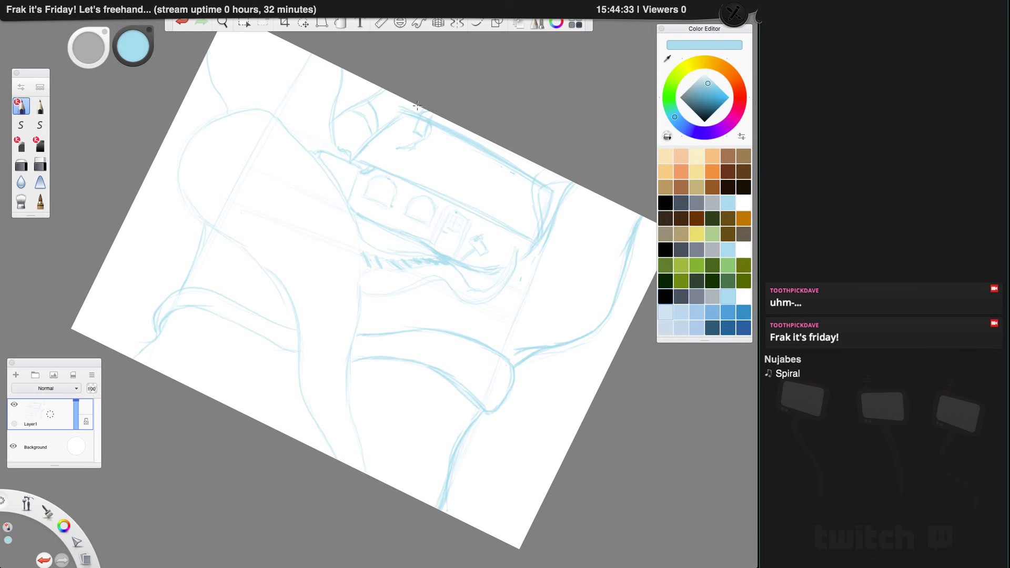
pyautogui.moveTo(417, 106); pyautogui.dragTo(418, 139)
# Step: Sketch an arched dormer window on the roof and add crossbars to the house's arched windows
pyautogui.moveTo(497, 169); pyautogui.dragTo(485, 187)
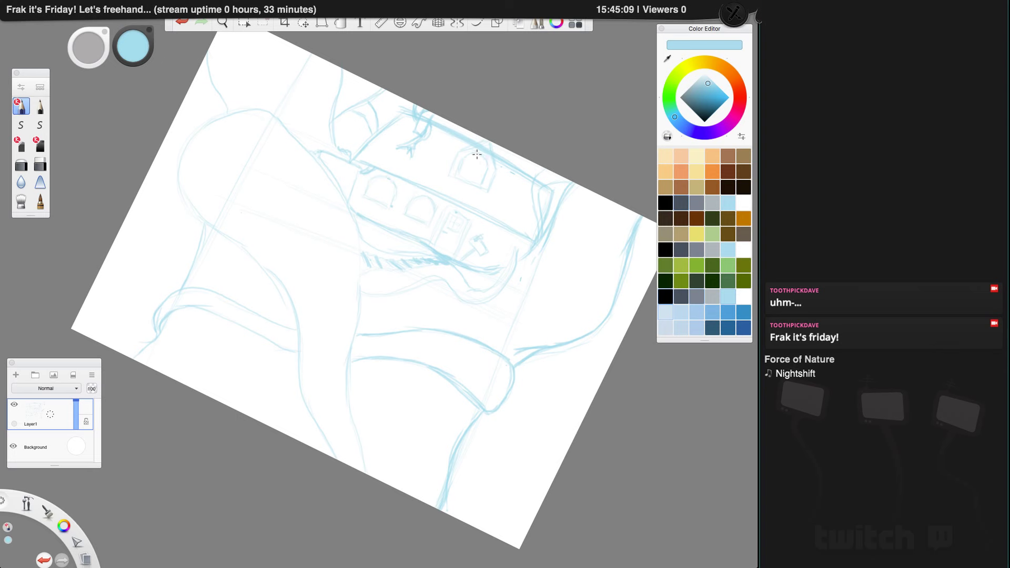
pyautogui.moveTo(477, 154); pyautogui.dragTo(473, 172)
pyautogui.moveTo(372, 188); pyautogui.dragTo(433, 213)
# Step: Sketch a wavy, winding branch from the house corner across the large rounded shape, with ends hanging over the lower limb
pyautogui.moveTo(202, 242)
pyautogui.mouseDown()
pyautogui.moveTo(197, 262)
pyautogui.moveTo(211, 229)
pyautogui.moveTo(167, 323)
pyautogui.moveTo(132, 358)
pyautogui.mouseUp()
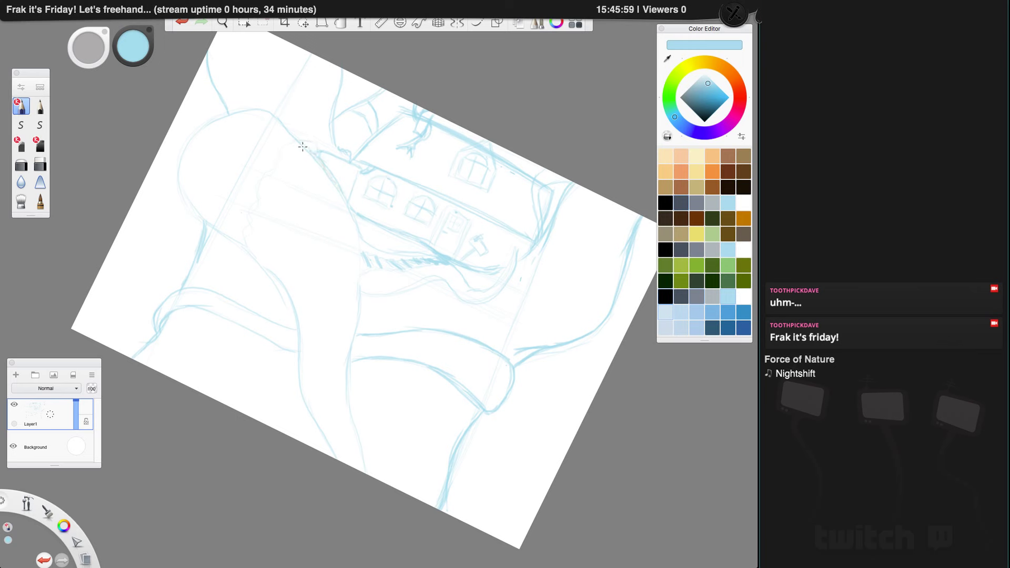
pyautogui.moveTo(290, 142)
pyautogui.mouseDown()
pyautogui.moveTo(247, 200)
pyautogui.moveTo(246, 230)
pyautogui.mouseUp()
pyautogui.moveTo(243, 272); pyautogui.dragTo(212, 349)
pyautogui.moveTo(212, 349); pyautogui.dragTo(250, 264)
pyautogui.moveTo(257, 257); pyautogui.dragTo(282, 216)
pyautogui.moveTo(369, 239); pyautogui.dragTo(329, 211)
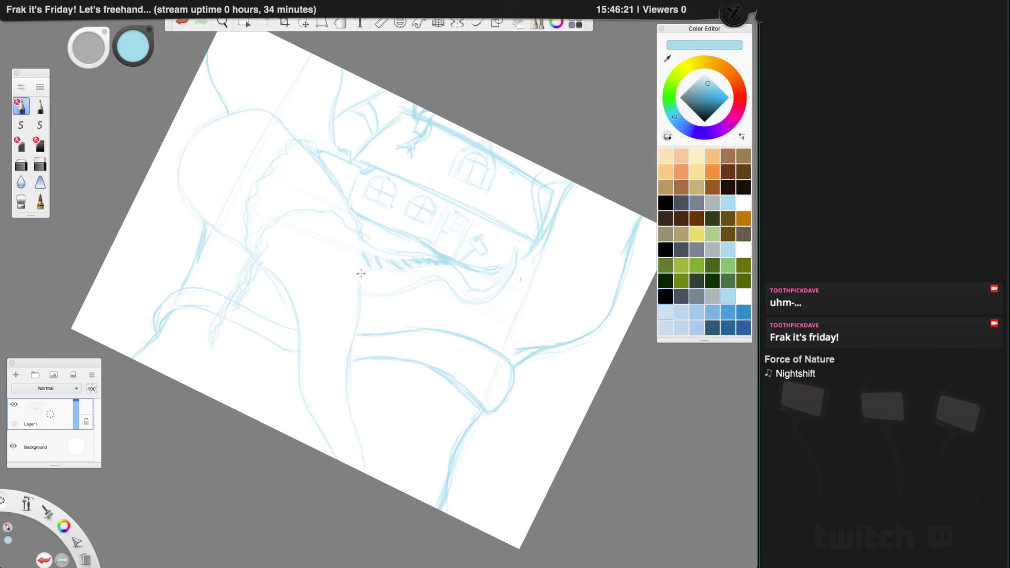
# Step: Sketch light inner contour lines down the central trunk below the house's branch
pyautogui.moveTo(362, 276)
pyautogui.mouseDown()
pyautogui.moveTo(383, 295)
pyautogui.moveTo(407, 252)
pyautogui.moveTo(389, 246)
pyautogui.moveTo(358, 277)
pyautogui.moveTo(358, 267)
pyautogui.moveTo(339, 284)
pyautogui.mouseUp()
pyautogui.moveTo(315, 323); pyautogui.dragTo(315, 352)
pyautogui.moveTo(335, 293); pyautogui.dragTo(317, 363)
pyautogui.moveTo(430, 261)
pyautogui.mouseDown()
pyautogui.moveTo(375, 258)
pyautogui.moveTo(375, 268)
pyautogui.moveTo(329, 282)
pyautogui.moveTo(339, 291)
pyautogui.mouseUp()
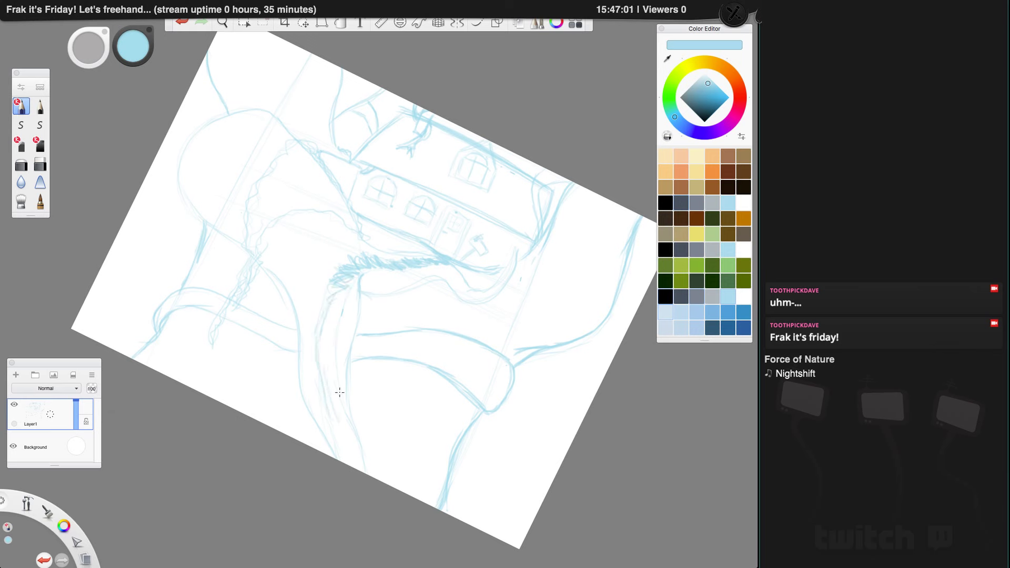
pyautogui.moveTo(336, 351)
pyautogui.mouseDown()
pyautogui.moveTo(339, 314)
pyautogui.moveTo(327, 352)
pyautogui.mouseUp()
pyautogui.moveTo(332, 428)
pyautogui.mouseDown()
pyautogui.moveTo(338, 413)
pyautogui.moveTo(353, 434)
pyautogui.moveTo(337, 414)
pyautogui.mouseUp()
pyautogui.moveTo(332, 322)
pyautogui.mouseDown()
pyautogui.moveTo(347, 290)
pyautogui.moveTo(325, 352)
pyautogui.moveTo(347, 280)
pyautogui.moveTo(322, 311)
pyautogui.moveTo(319, 352)
pyautogui.moveTo(340, 299)
pyautogui.moveTo(327, 380)
pyautogui.mouseUp()
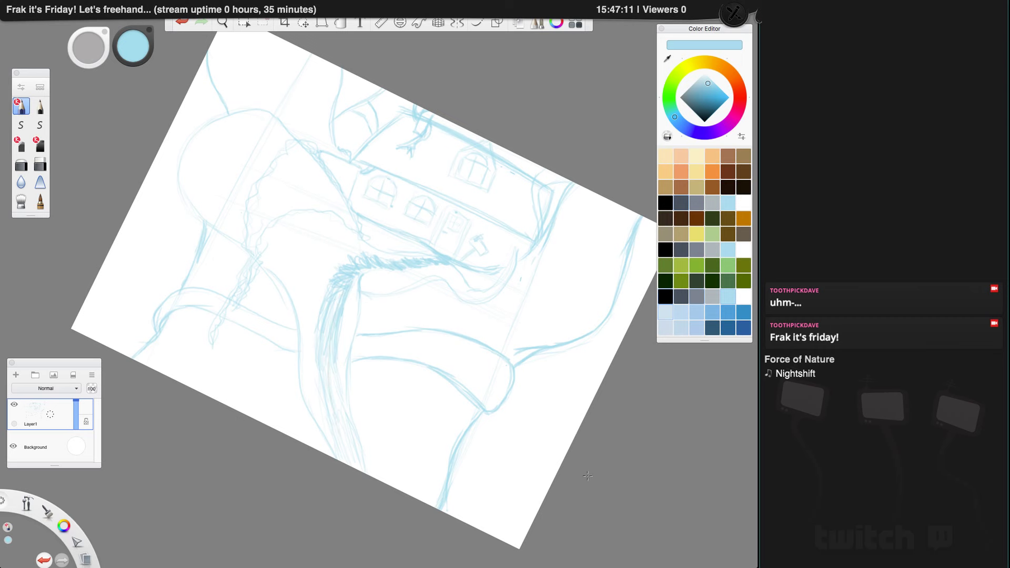
pyautogui.click(183, 21)
pyautogui.click(184, 22)
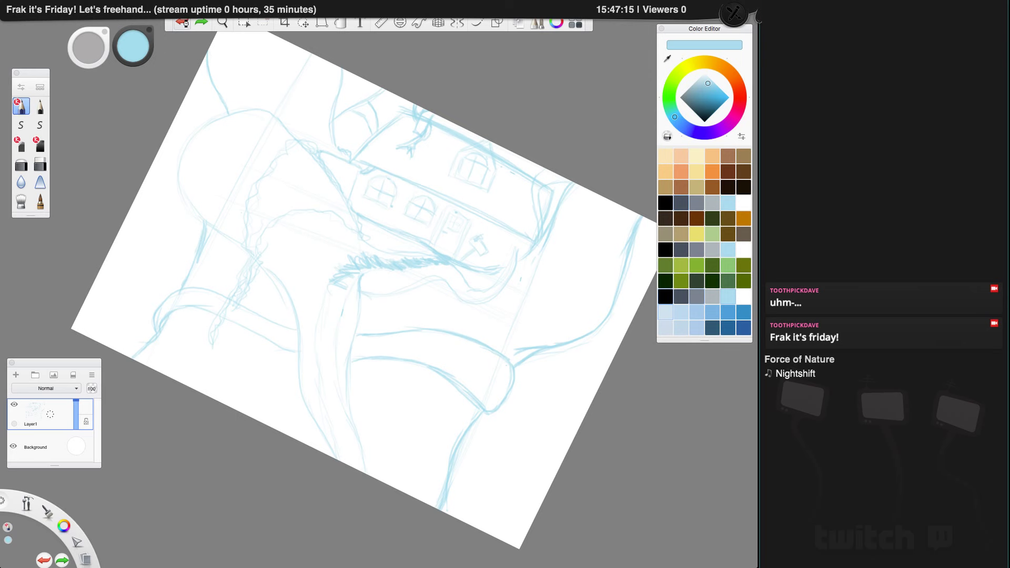
pyautogui.click(184, 22)
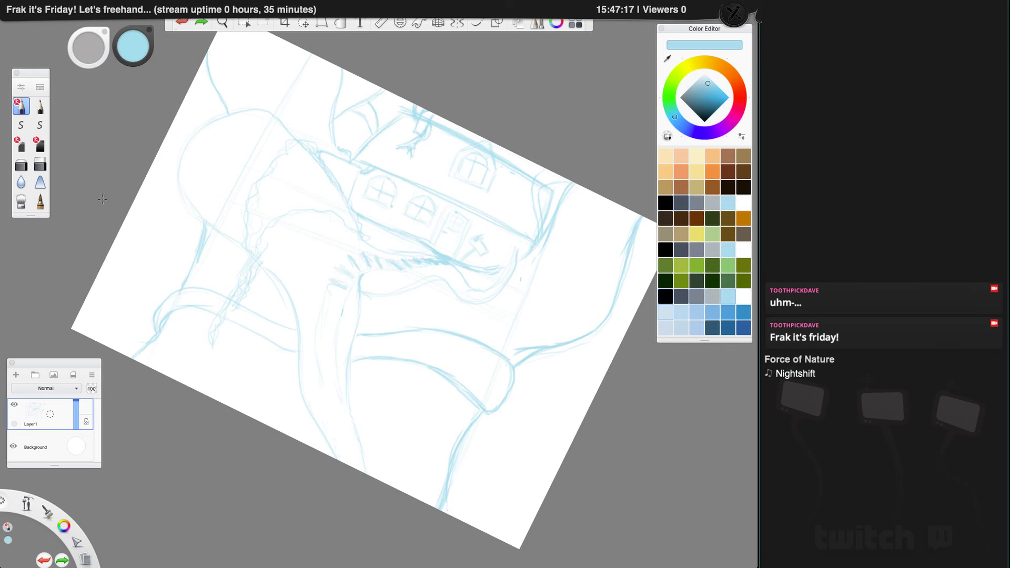
# Step: Erase the hatching beneath the house and redraw the branch's edge there with the pencil up to the house corner
pyautogui.click(21, 166)
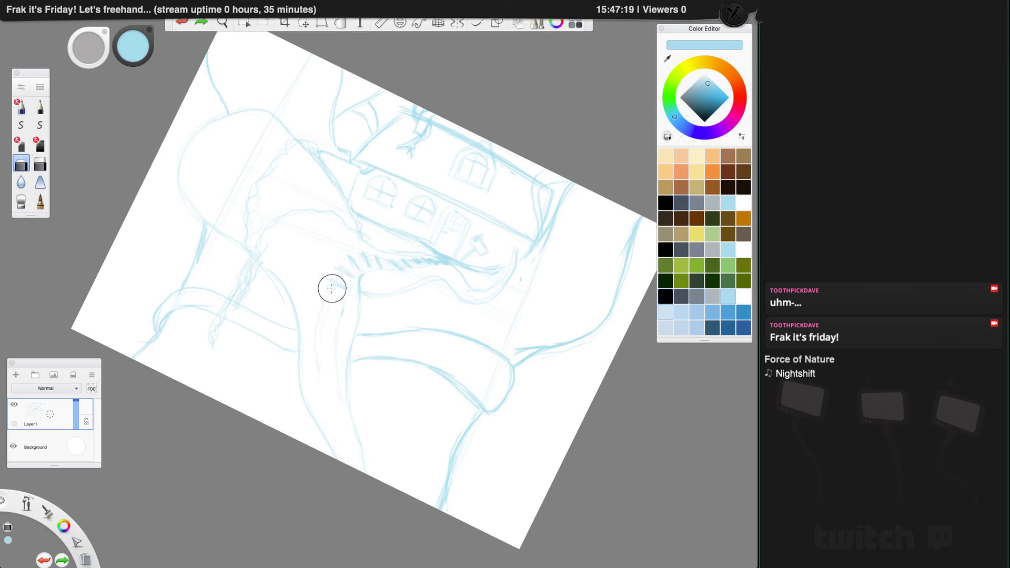
pyautogui.moveTo(327, 289)
pyautogui.mouseDown()
pyautogui.moveTo(352, 272)
pyautogui.moveTo(344, 265)
pyautogui.moveTo(436, 258)
pyautogui.mouseUp()
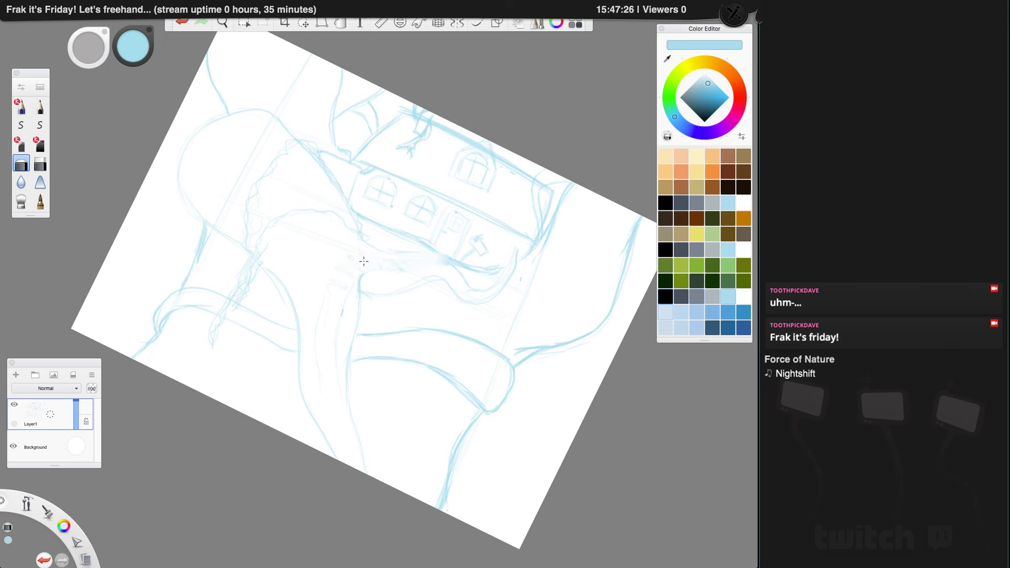
pyautogui.click(21, 107)
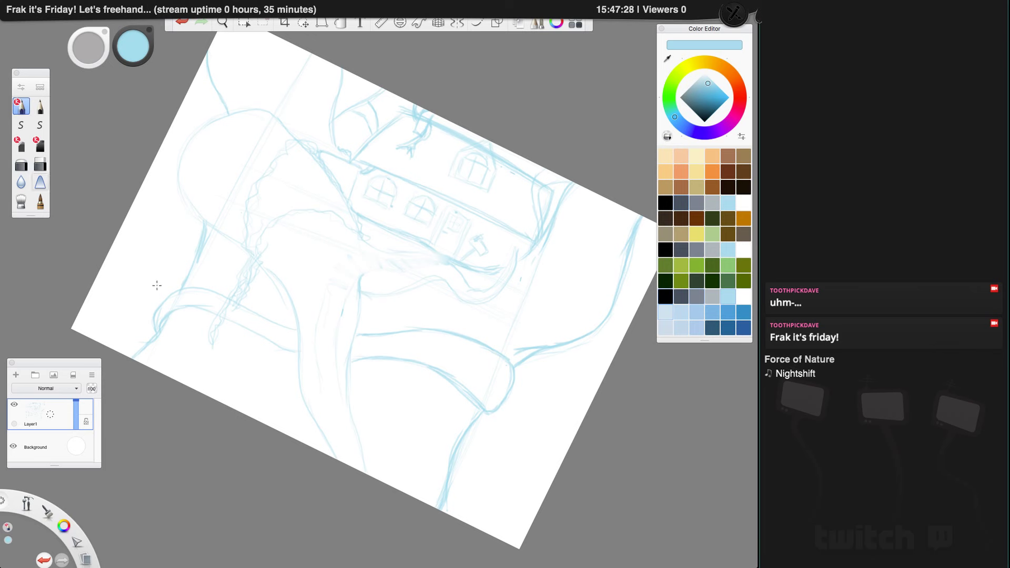
pyautogui.moveTo(447, 260)
pyautogui.mouseDown()
pyautogui.moveTo(426, 254)
pyautogui.moveTo(444, 263)
pyautogui.moveTo(378, 269)
pyautogui.moveTo(438, 256)
pyautogui.moveTo(372, 247)
pyautogui.moveTo(303, 140)
pyautogui.mouseUp()
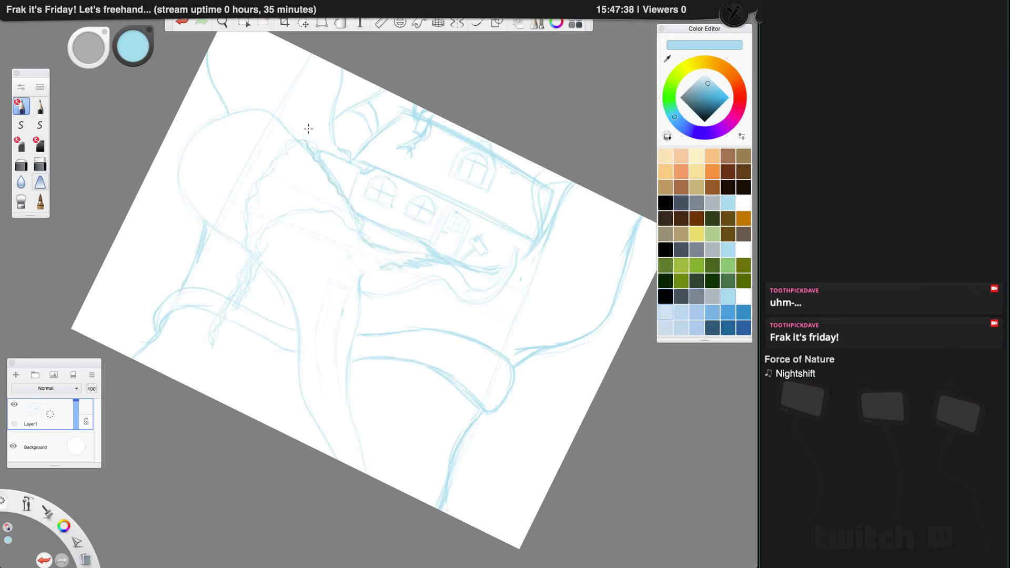
# Step: Darken the winding branch's outline, extend its hanging ends, and strengthen the lower edge of the branch under the house
pyautogui.moveTo(338, 206)
pyautogui.mouseDown()
pyautogui.moveTo(311, 209)
pyautogui.moveTo(281, 213)
pyautogui.mouseUp()
pyautogui.moveTo(261, 247); pyautogui.dragTo(263, 267)
pyautogui.moveTo(239, 306)
pyautogui.mouseDown()
pyautogui.moveTo(248, 331)
pyautogui.moveTo(241, 300)
pyautogui.moveTo(253, 323)
pyautogui.moveTo(249, 313)
pyautogui.moveTo(235, 350)
pyautogui.moveTo(248, 316)
pyautogui.moveTo(237, 307)
pyautogui.moveTo(248, 326)
pyautogui.moveTo(238, 351)
pyautogui.moveTo(247, 307)
pyautogui.moveTo(233, 293)
pyautogui.moveTo(192, 368)
pyautogui.moveTo(209, 331)
pyautogui.moveTo(216, 340)
pyautogui.moveTo(219, 327)
pyautogui.moveTo(207, 338)
pyautogui.moveTo(248, 261)
pyautogui.moveTo(252, 189)
pyautogui.moveTo(276, 154)
pyautogui.moveTo(311, 138)
pyautogui.mouseUp()
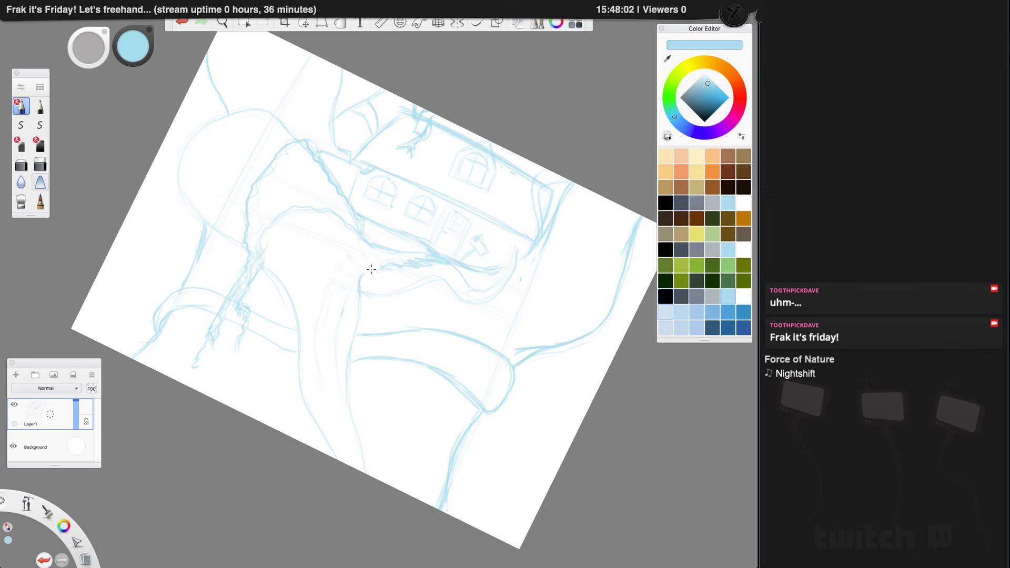
pyautogui.moveTo(373, 292)
pyautogui.mouseDown()
pyautogui.moveTo(439, 278)
pyautogui.moveTo(463, 301)
pyautogui.moveTo(494, 298)
pyautogui.moveTo(484, 305)
pyautogui.moveTo(507, 286)
pyautogui.moveTo(490, 302)
pyautogui.moveTo(516, 251)
pyautogui.moveTo(506, 286)
pyautogui.moveTo(512, 250)
pyautogui.moveTo(475, 288)
pyautogui.mouseUp()
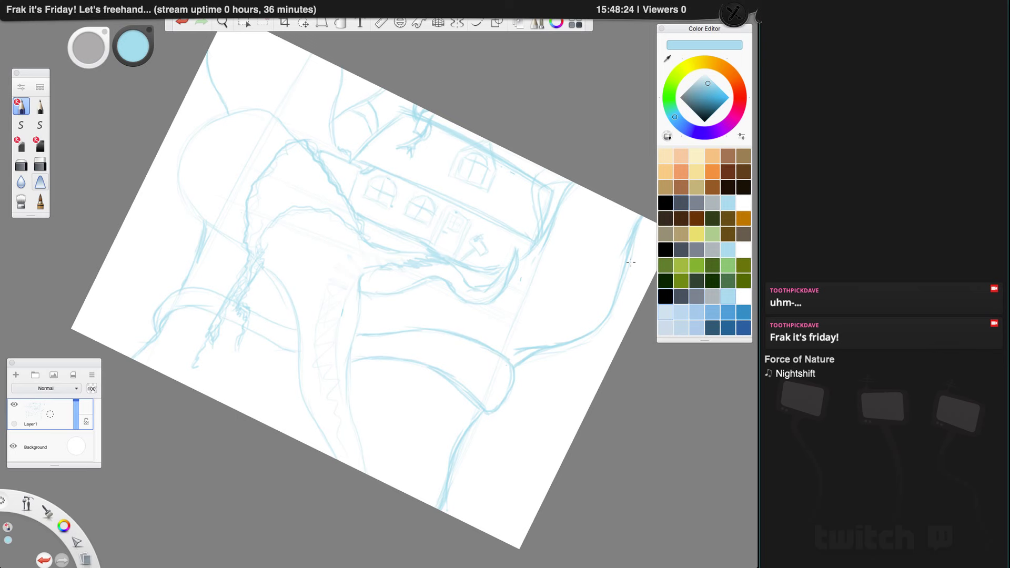
# Step: Sketch side branches off the outer trunk and a long curved limb down to the canvas edge, reinforcing its outlines
pyautogui.moveTo(631, 262); pyautogui.dragTo(660, 256)
pyautogui.moveTo(614, 318); pyautogui.dragTo(636, 314)
pyautogui.moveTo(463, 504)
pyautogui.mouseDown()
pyautogui.moveTo(535, 443)
pyautogui.moveTo(557, 388)
pyautogui.moveTo(605, 325)
pyautogui.mouseUp()
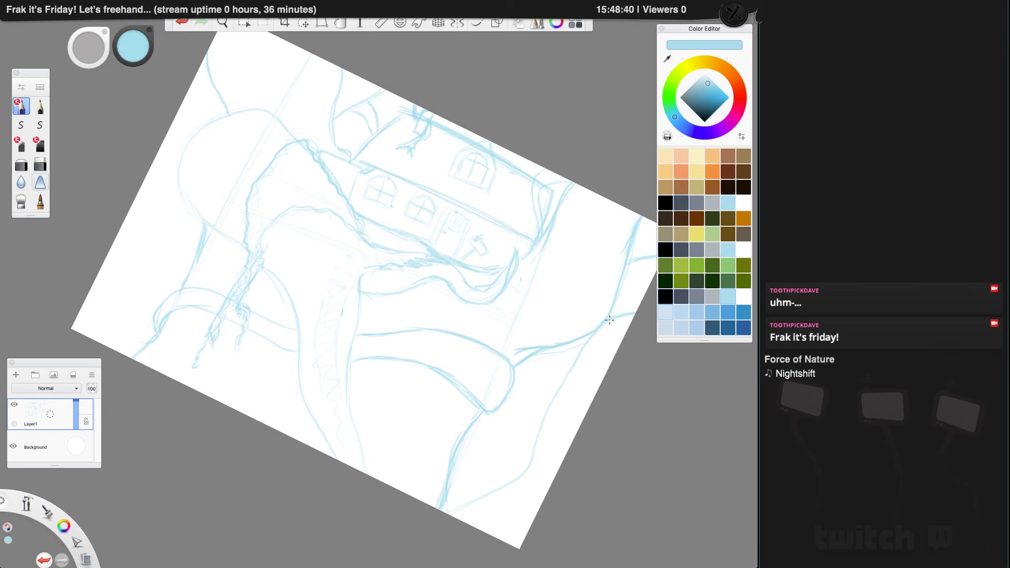
pyautogui.moveTo(573, 360); pyautogui.dragTo(534, 446)
pyautogui.moveTo(547, 413); pyautogui.dragTo(468, 501)
pyautogui.moveTo(509, 375); pyautogui.dragTo(456, 466)
pyautogui.moveTo(473, 423); pyautogui.dragTo(446, 486)
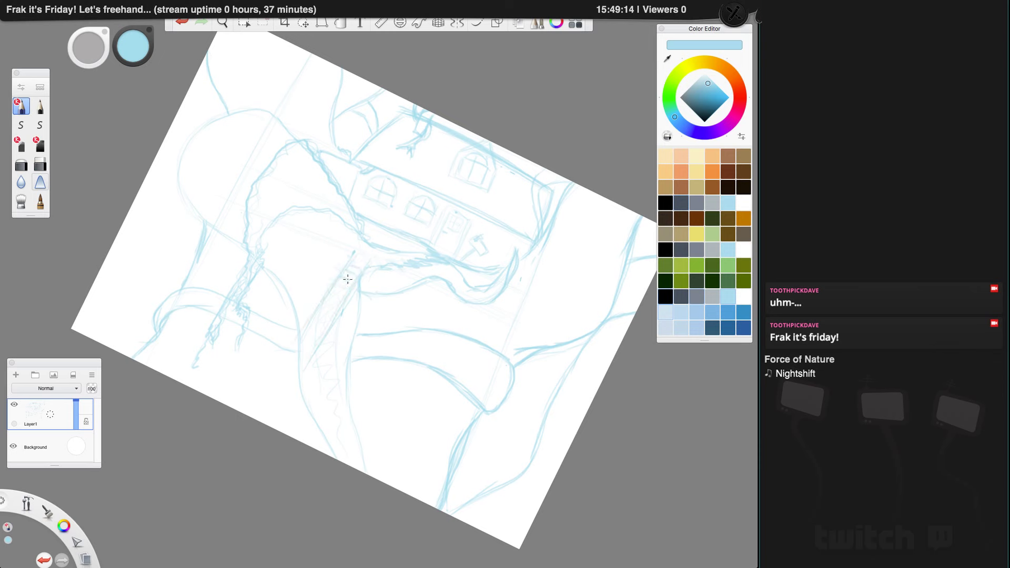
# Step: Add rungs to the ladder descending from the house's branch and sketch a small platform at its foot
pyautogui.moveTo(348, 280)
pyautogui.mouseDown()
pyautogui.moveTo(328, 294)
pyautogui.moveTo(333, 316)
pyautogui.moveTo(306, 330)
pyautogui.moveTo(316, 332)
pyautogui.moveTo(312, 350)
pyautogui.moveTo(322, 330)
pyautogui.moveTo(313, 354)
pyautogui.mouseUp()
pyautogui.moveTo(411, 265); pyautogui.dragTo(361, 265)
pyautogui.moveTo(289, 343); pyautogui.dragTo(334, 363)
pyautogui.moveTo(343, 366); pyautogui.dragTo(329, 361)
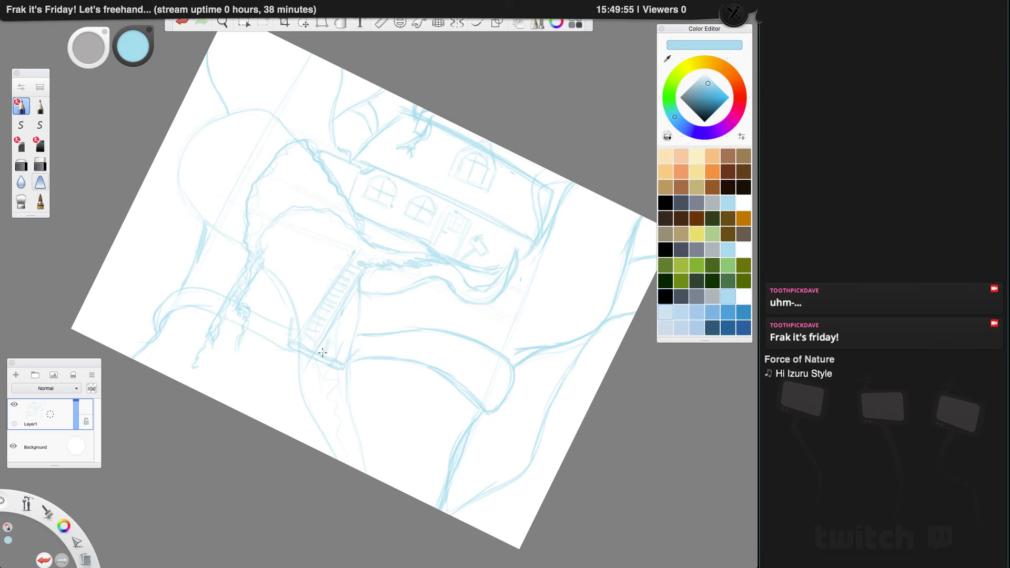
# Step: Draw a slatted railing around the ladder's platform and add curved supports beneath it against the trunk
pyautogui.moveTo(322, 352); pyautogui.dragTo(330, 338)
pyautogui.moveTo(312, 334)
pyautogui.mouseDown()
pyautogui.moveTo(306, 343)
pyautogui.moveTo(309, 334)
pyautogui.mouseUp()
pyautogui.moveTo(329, 340); pyautogui.dragTo(324, 353)
pyautogui.moveTo(332, 334)
pyautogui.mouseDown()
pyautogui.moveTo(333, 352)
pyautogui.moveTo(324, 351)
pyautogui.mouseUp()
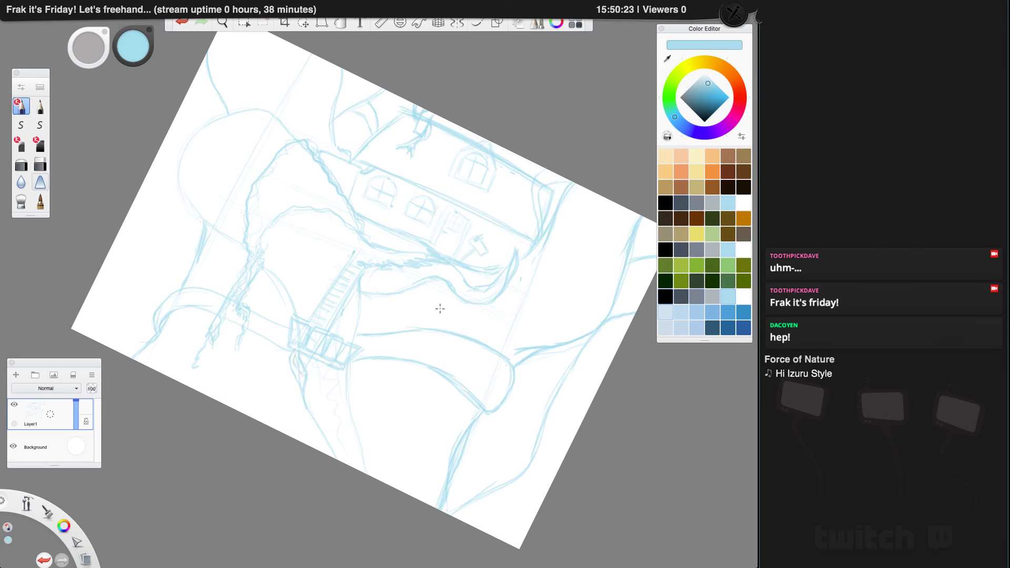
pyautogui.moveTo(361, 350)
pyautogui.mouseDown()
pyautogui.moveTo(341, 374)
pyautogui.moveTo(309, 363)
pyautogui.moveTo(325, 362)
pyautogui.mouseUp()
pyautogui.moveTo(350, 388); pyautogui.dragTo(356, 360)
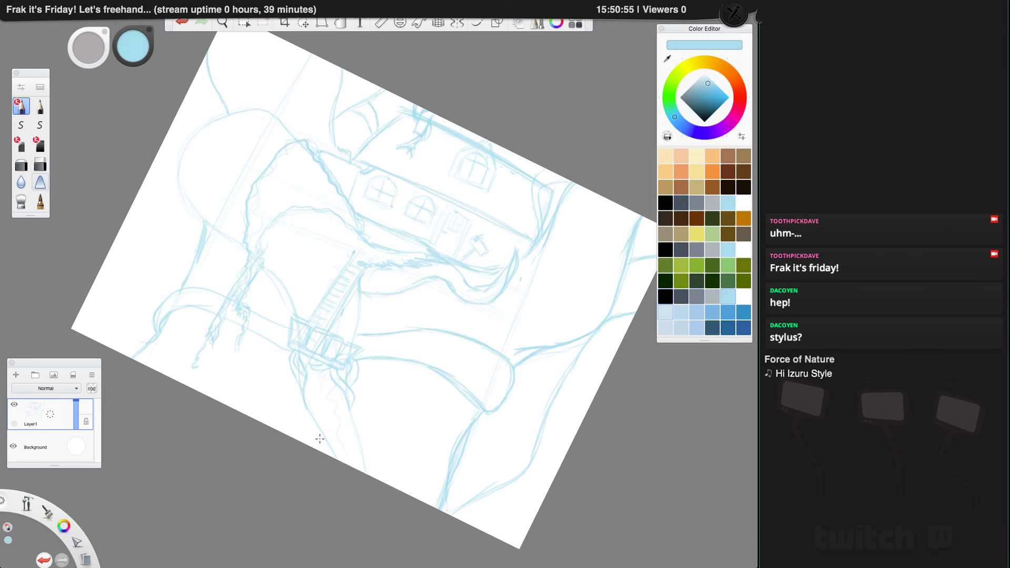
pyautogui.press('Tab')
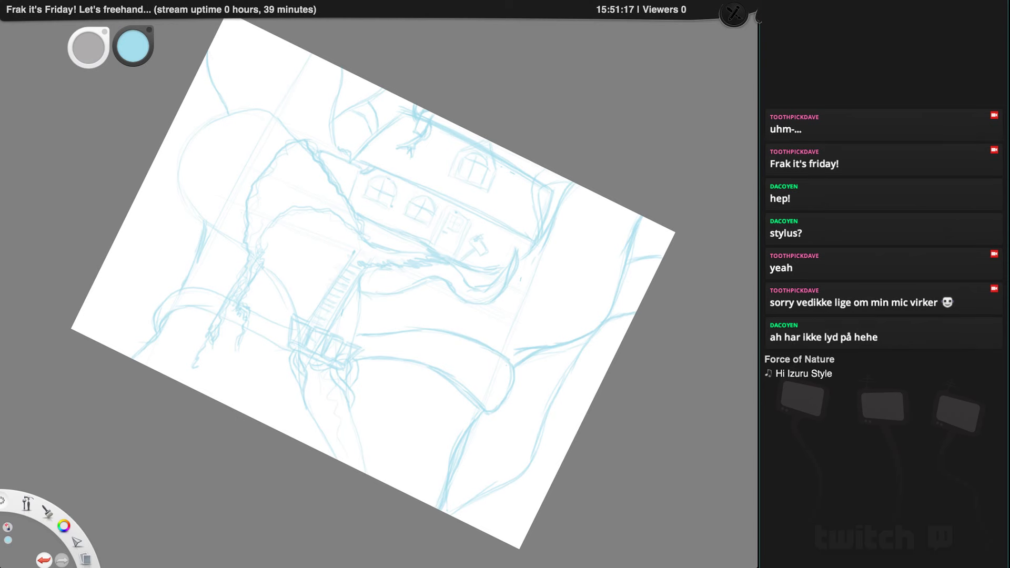
pyautogui.press('Tab')
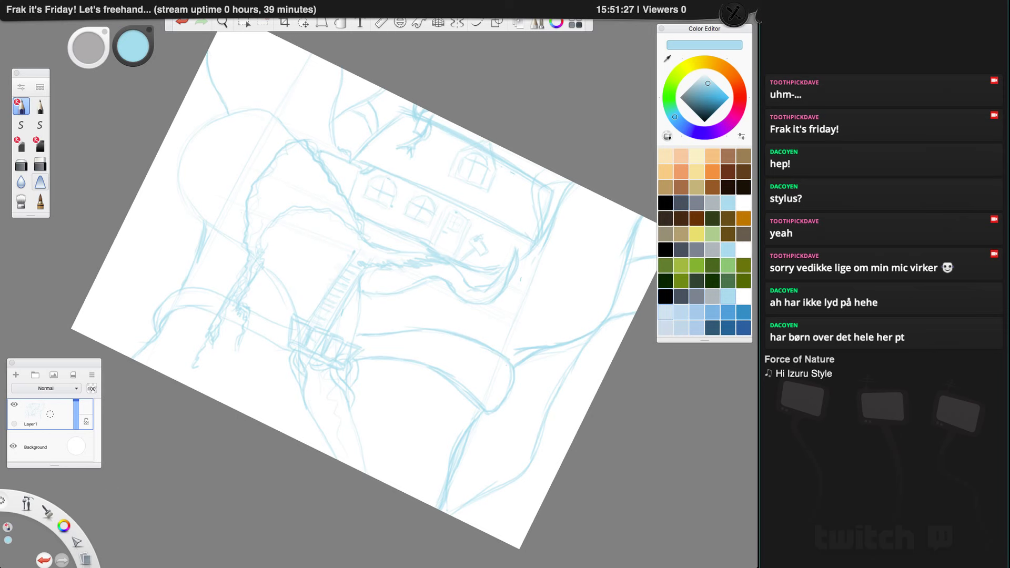
pyautogui.press('Tab')
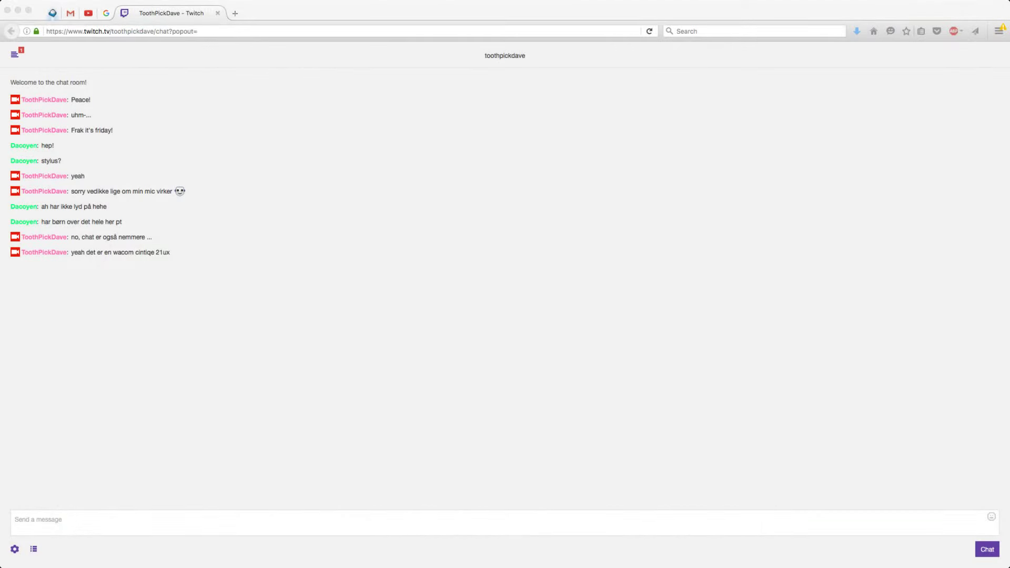
# Step: Search Google in a new Firefox tab for "wacom cintiq 21ux" and enlarge the image of the blank-screen tablet beside its pen stand
pyautogui.press('super+t')
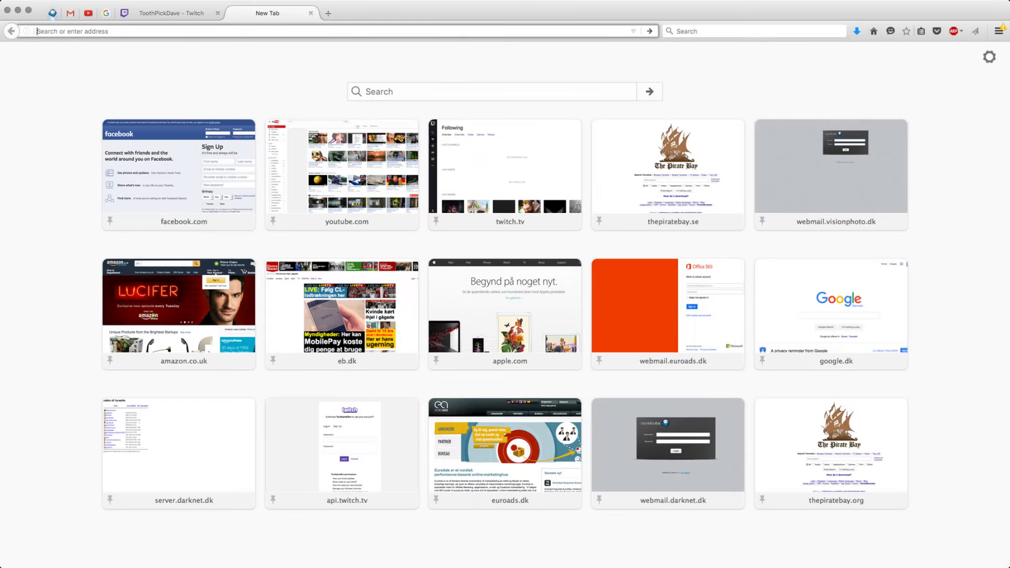
pyautogui.write('g wacom cintie')
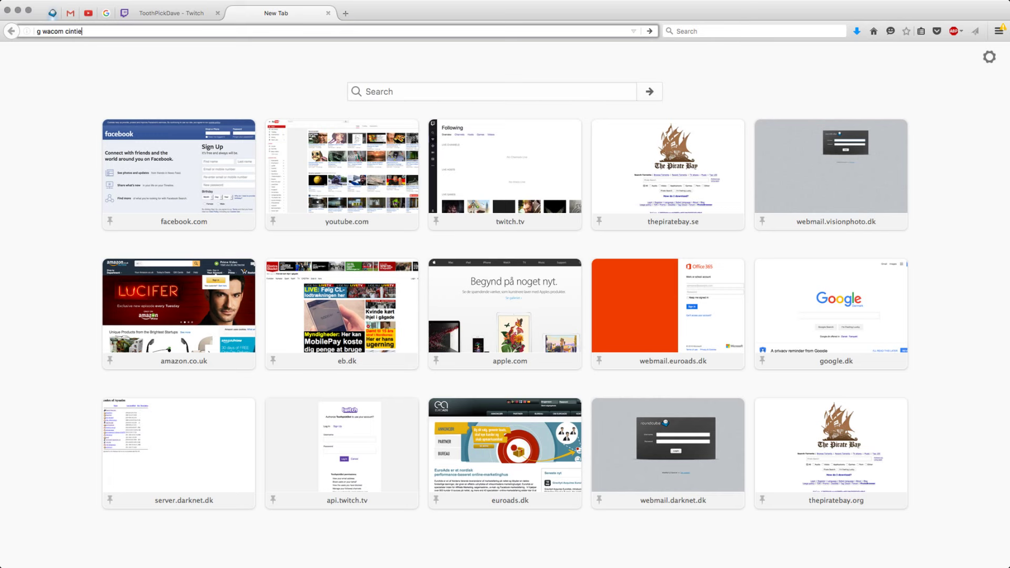
pyautogui.press('BackSpace')
pyautogui.write('qe 21ux')
pyautogui.press('Return')
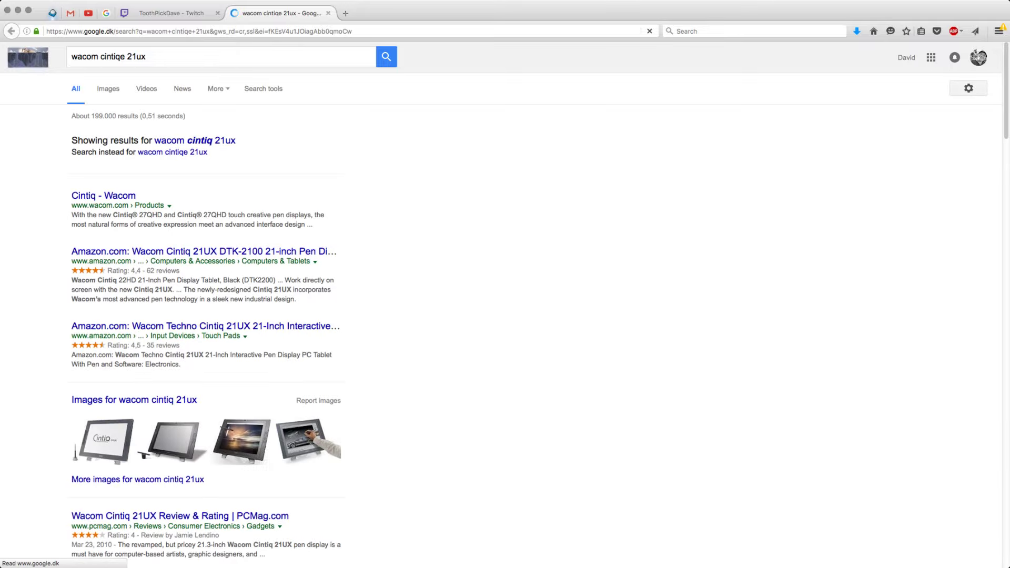
pyautogui.click(196, 141)
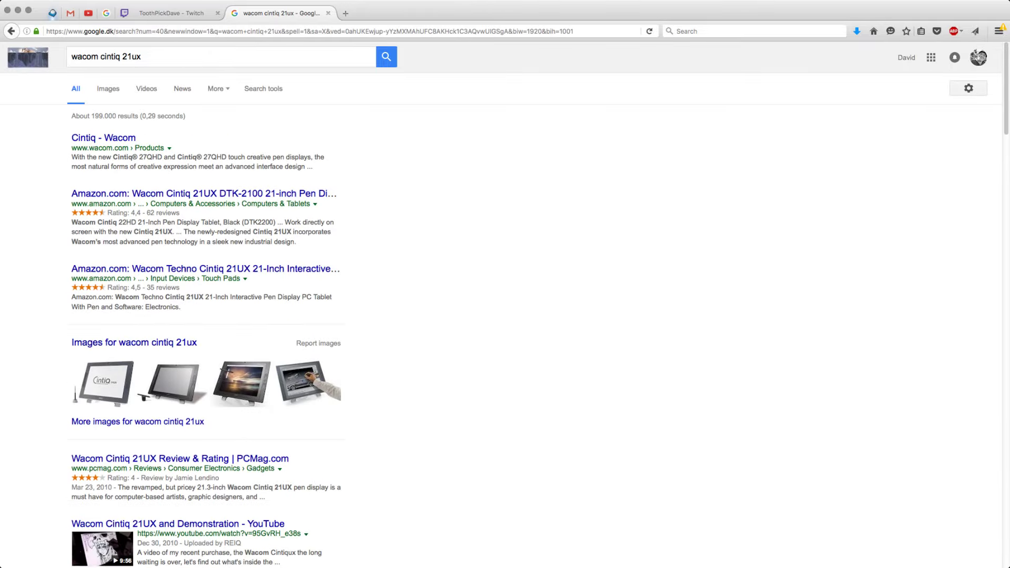
pyautogui.click(108, 89)
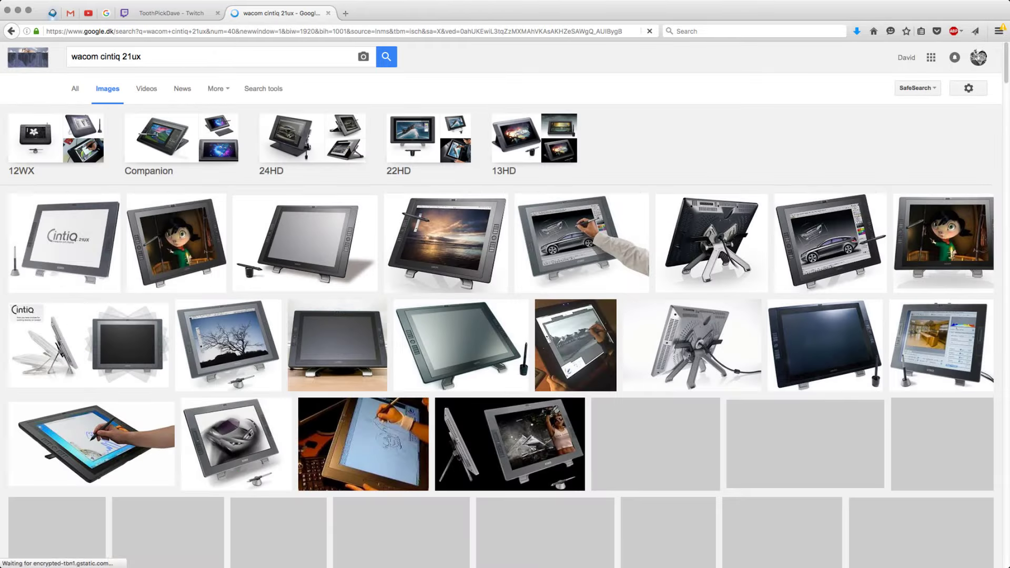
pyautogui.click(305, 242)
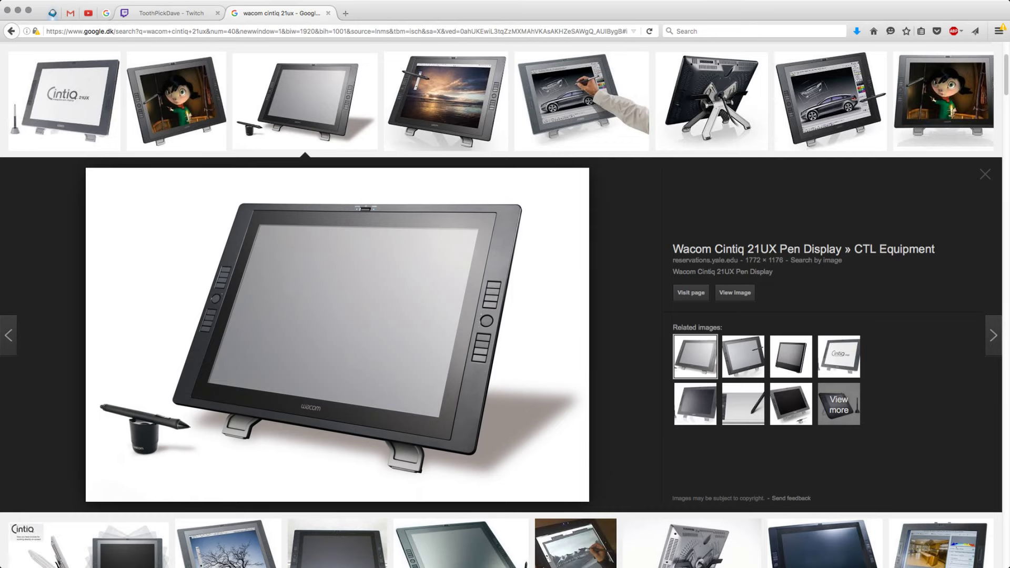
# Step: Go back to the Twitch chat, switch to the drawing in SketchBook and show its hidden panels again
pyautogui.hotkey('ctrl', 'shift', 'Tab')
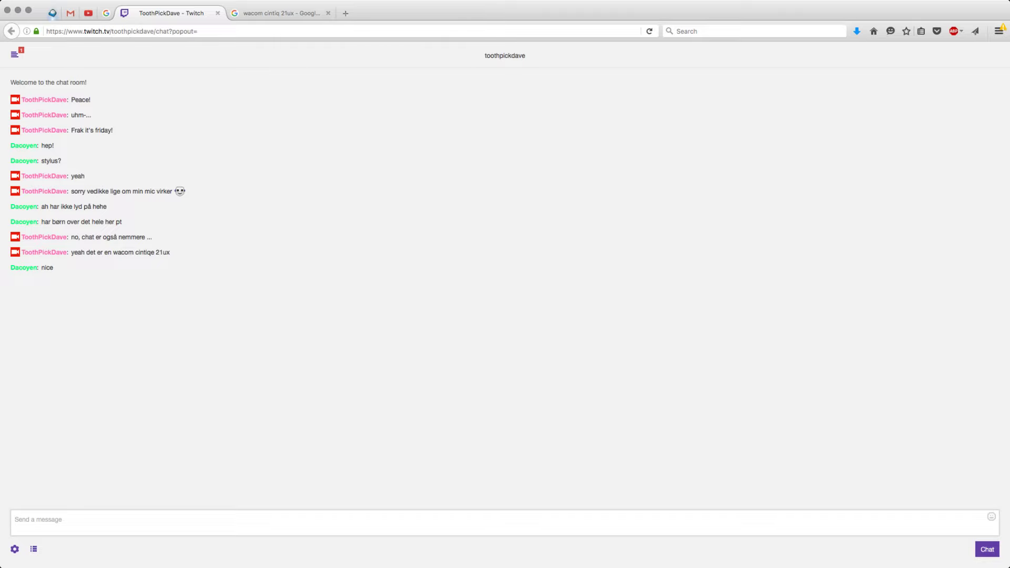
pyautogui.press('super+Tab')
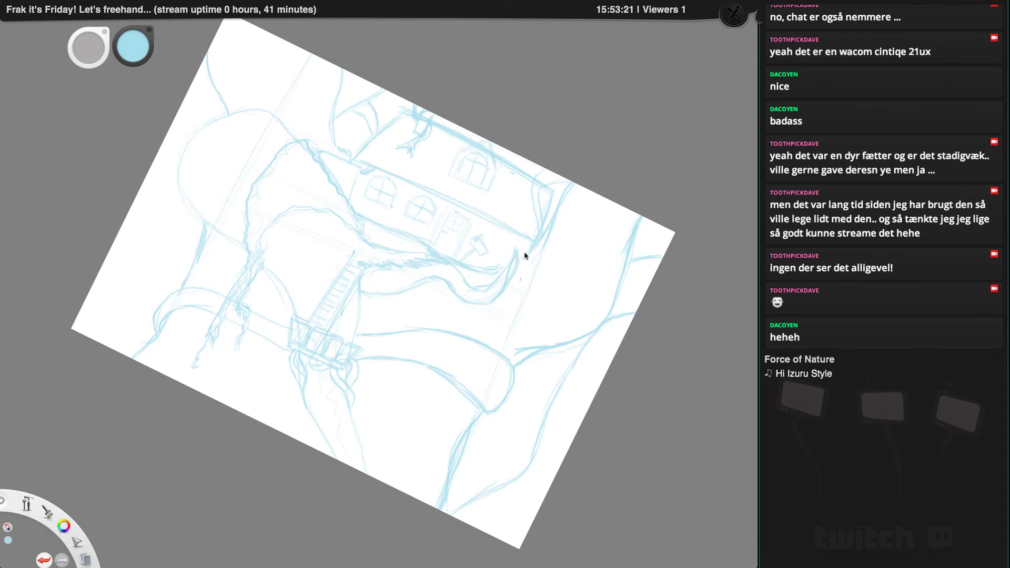
pyautogui.press('Tab')
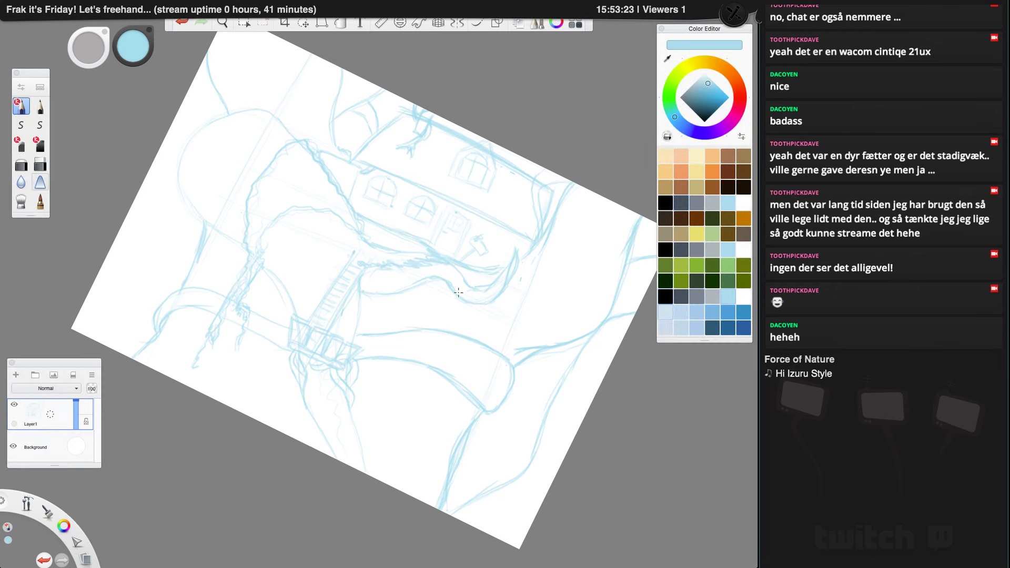
# Step: Sketch a second ladder with rungs running down from beneath the small platform to the lower edge of the canvas
pyautogui.press('space')
pyautogui.moveTo(435, 305); pyautogui.dragTo(463, 244)
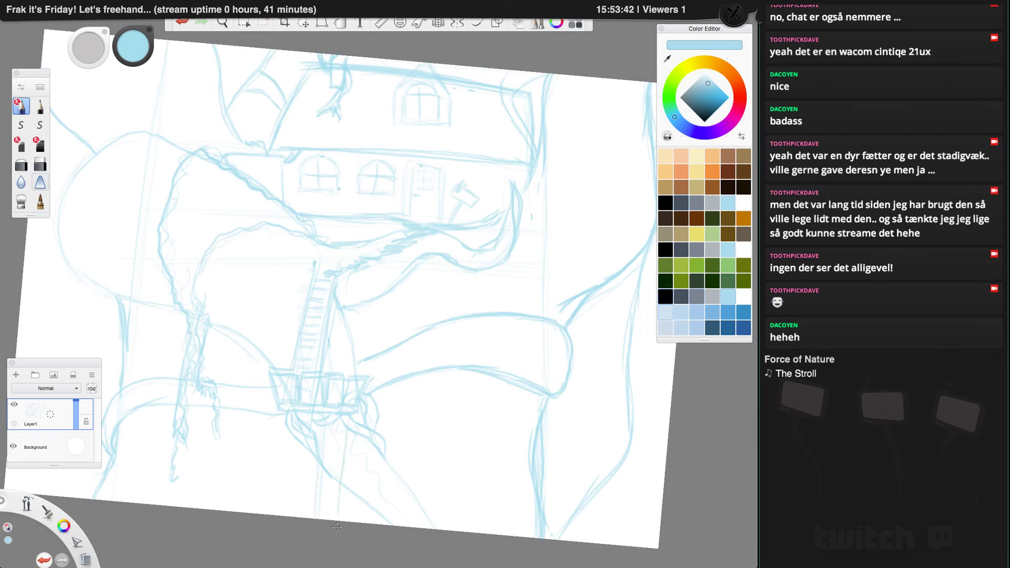
pyautogui.moveTo(321, 440); pyautogui.dragTo(316, 509)
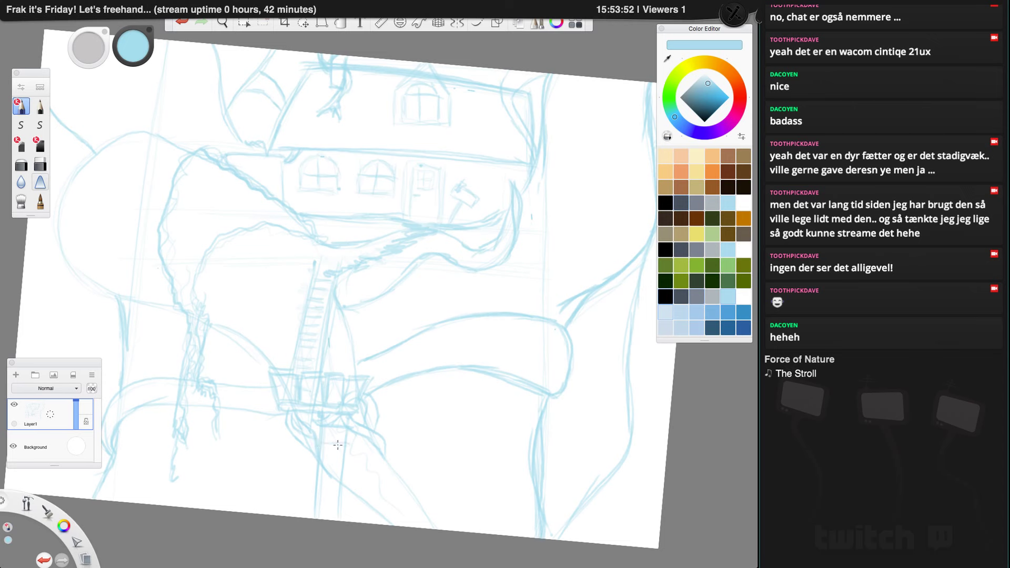
pyautogui.moveTo(339, 454)
pyautogui.mouseDown()
pyautogui.moveTo(329, 457)
pyautogui.moveTo(350, 467)
pyautogui.moveTo(319, 477)
pyautogui.moveTo(341, 487)
pyautogui.moveTo(351, 516)
pyautogui.mouseUp()
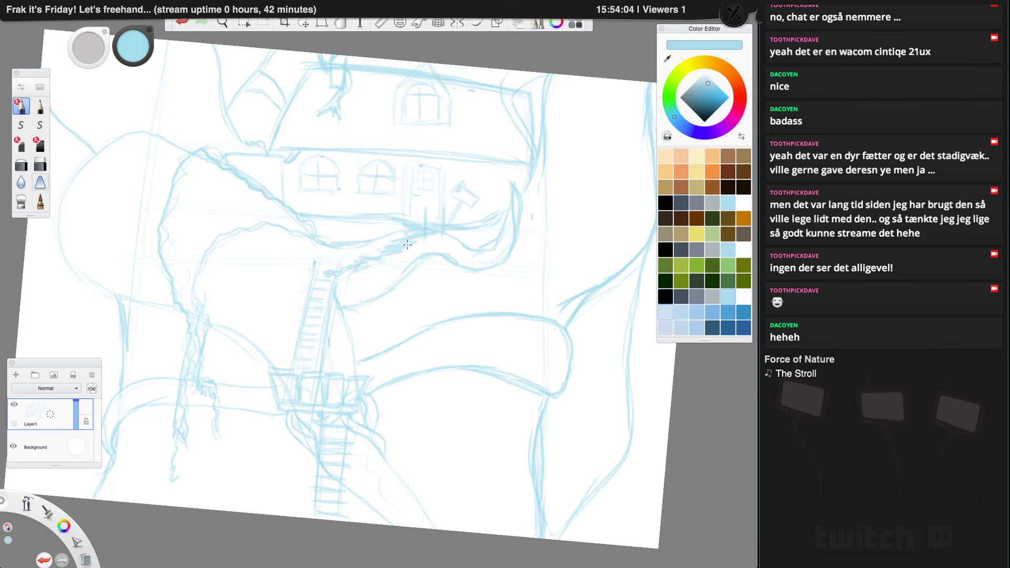
# Step: Draw railing posts along the stairs from the house's door to the ladder and darken the upper ladder's side rail
pyautogui.moveTo(390, 236)
pyautogui.mouseDown()
pyautogui.moveTo(390, 266)
pyautogui.moveTo(335, 275)
pyautogui.mouseUp()
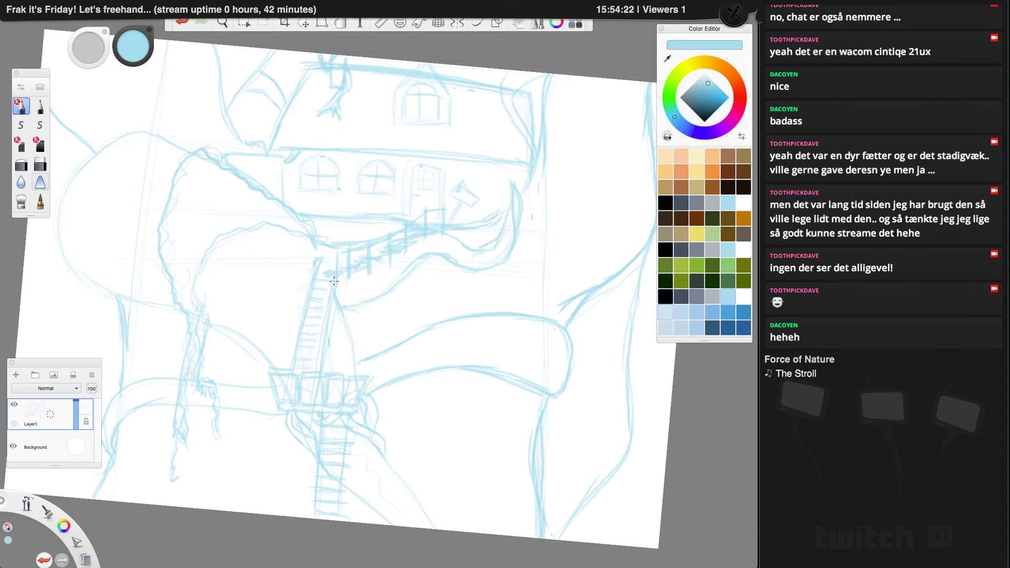
pyautogui.moveTo(334, 299); pyautogui.dragTo(328, 328)
# Step: Sketch vines hanging from the branch tip beside the house and beneath the stairs, and add rough bark texture to the lower branch's cut end
pyautogui.moveTo(512, 210)
pyautogui.mouseDown()
pyautogui.moveTo(508, 322)
pyautogui.moveTo(545, 325)
pyautogui.moveTo(550, 369)
pyautogui.mouseUp()
pyautogui.moveTo(544, 327); pyautogui.dragTo(552, 361)
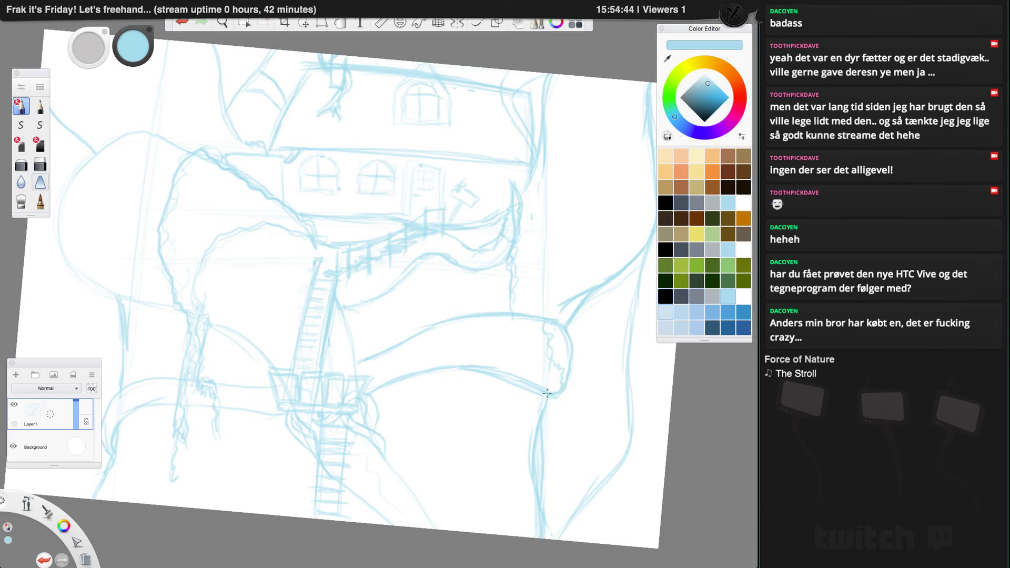
pyautogui.moveTo(554, 411)
pyautogui.mouseDown()
pyautogui.moveTo(555, 431)
pyautogui.moveTo(554, 408)
pyautogui.mouseUp()
pyautogui.moveTo(572, 349); pyautogui.dragTo(551, 319)
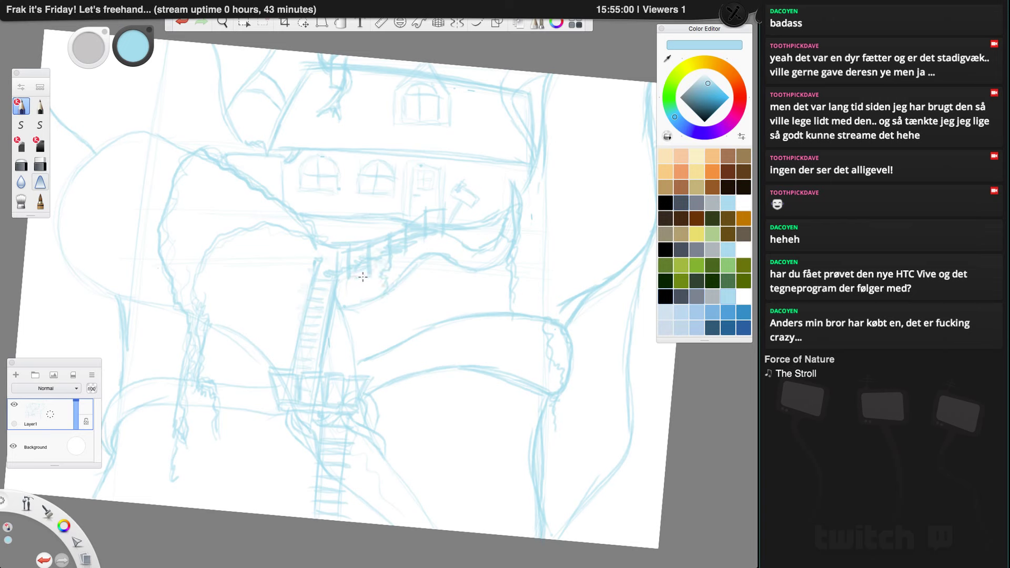
pyautogui.moveTo(364, 304); pyautogui.dragTo(367, 333)
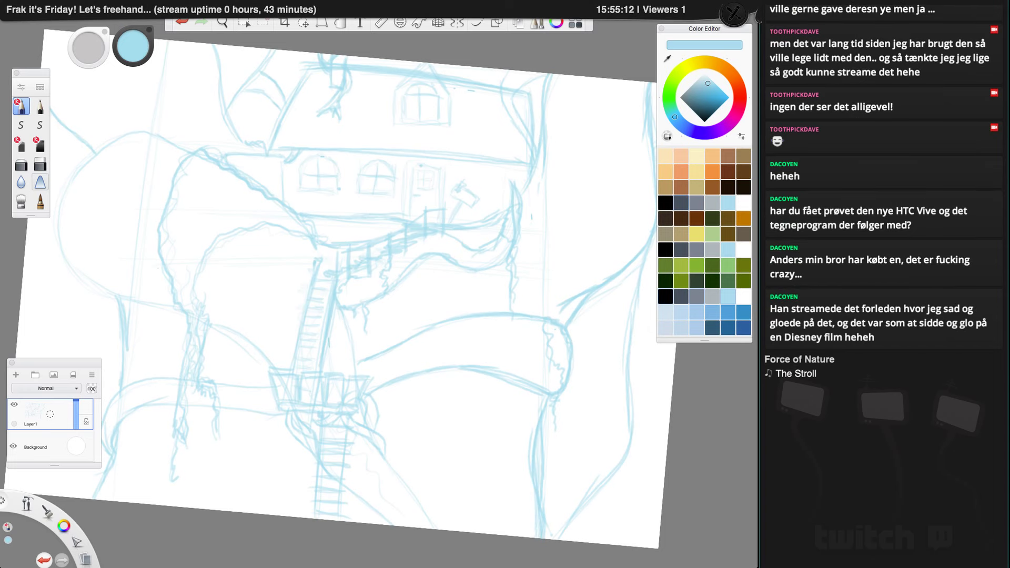
# Step: Switch to Firefox and search Google Images for "HTC vive" in place of the tablet search
pyautogui.press('Tab')
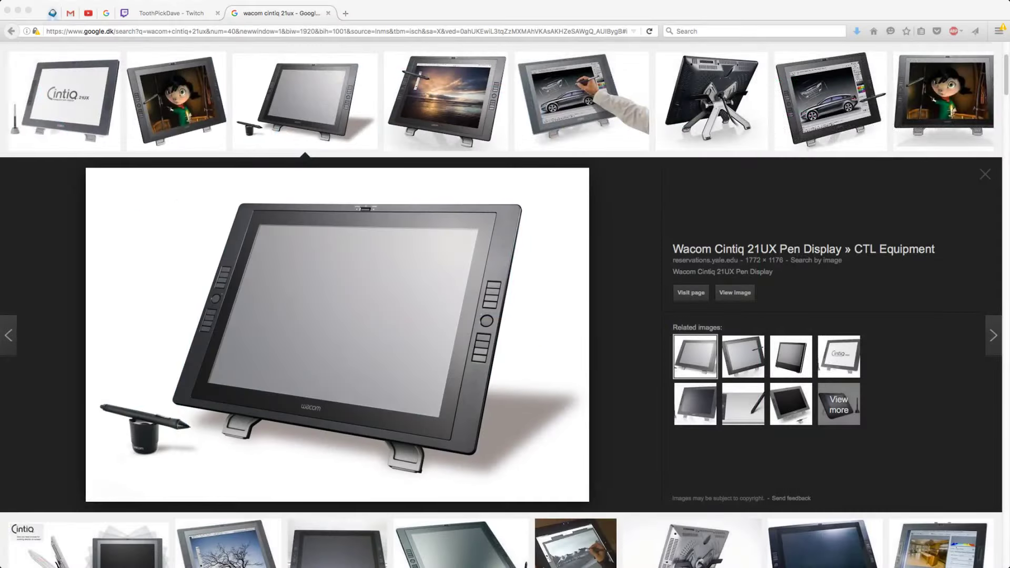
pyautogui.scroll(3, 505, 284)
pyautogui.moveTo(145, 57); pyautogui.dragTo(69, 57)
pyautogui.write('HTC viv')
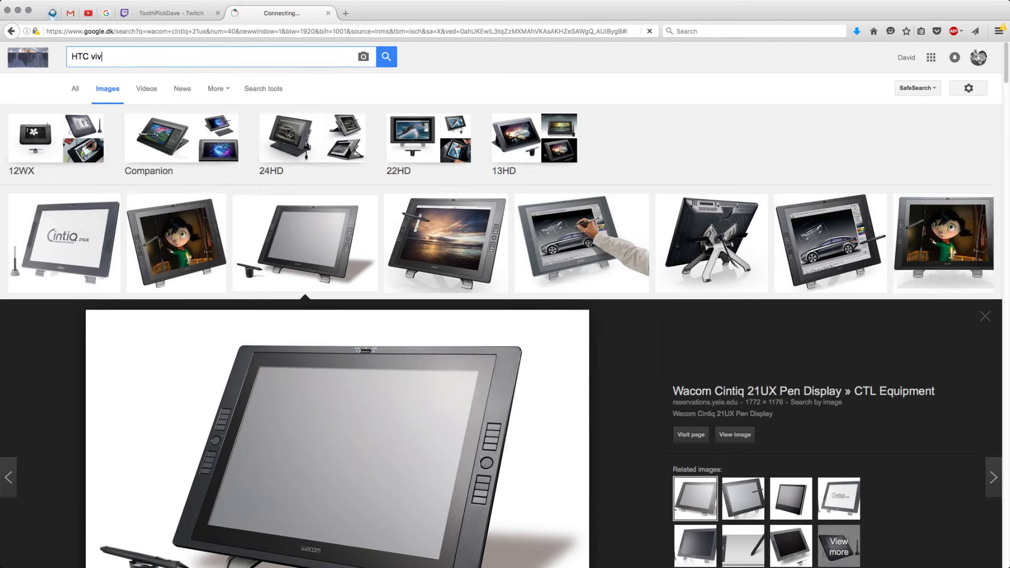
pyautogui.press('Return')
pyautogui.write('e')
pyautogui.press('Return')
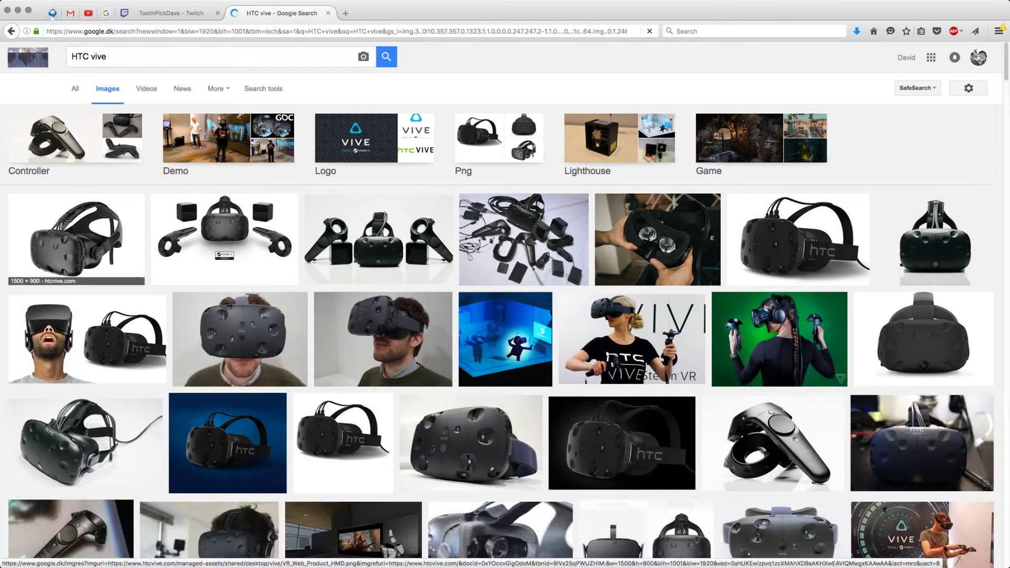
# Step: Return to the Twitch chat and send the message "ah okay, ja så er det så pc målrettet dog :-)"
pyautogui.click(171, 13)
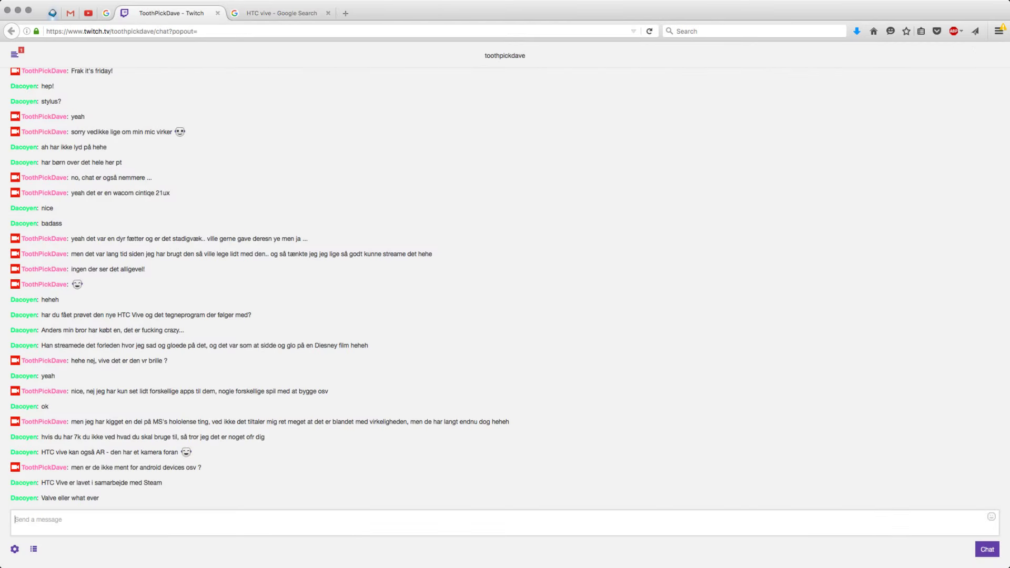
pyautogui.write('ah okay, ja så er det så pc målrettet do')
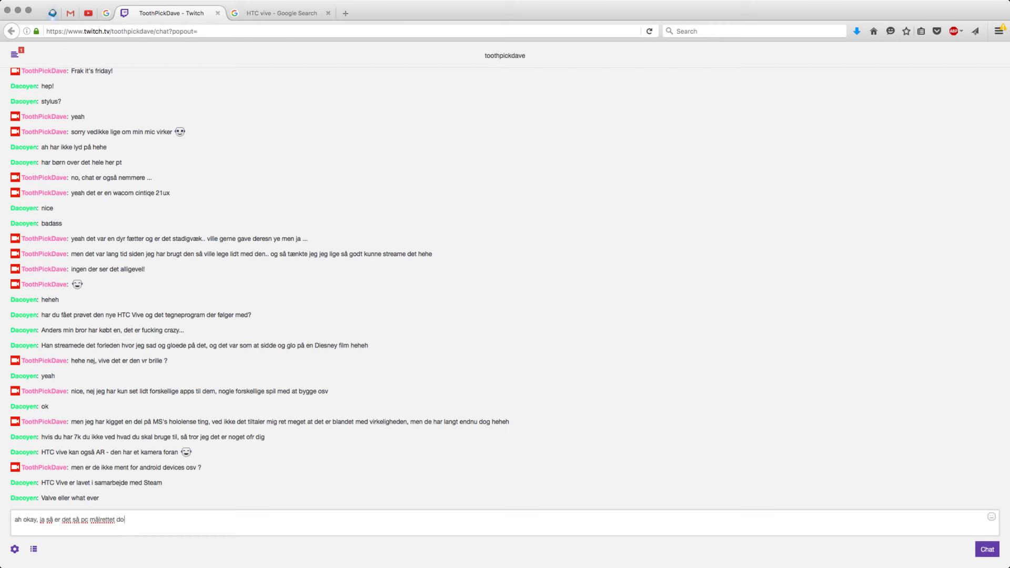
pyautogui.write('g :-)')
pyautogui.press('Return')
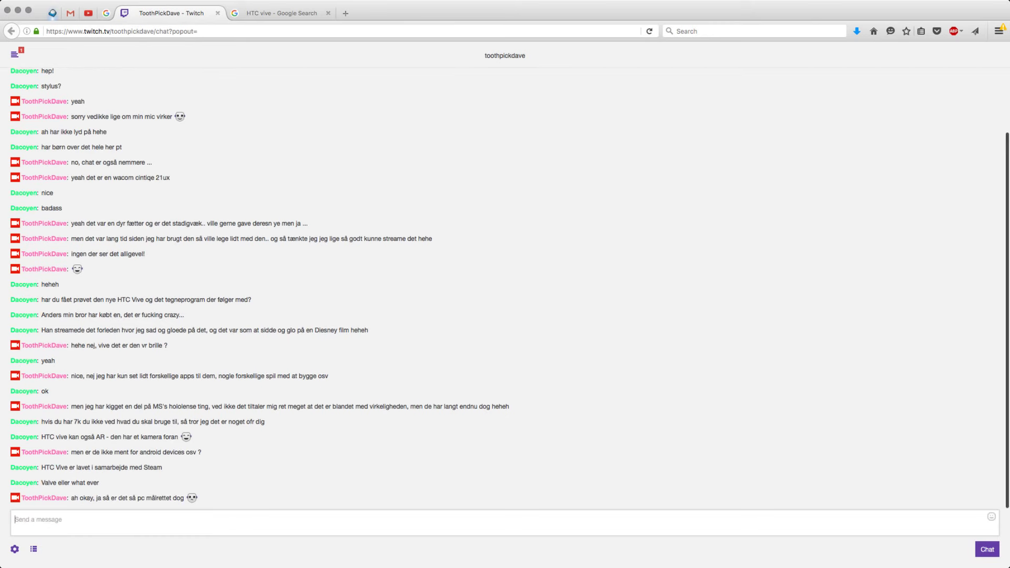
# Step: Glance at the HTC Vive image results, return to the Twitch chat and close its tab
pyautogui.click(282, 13)
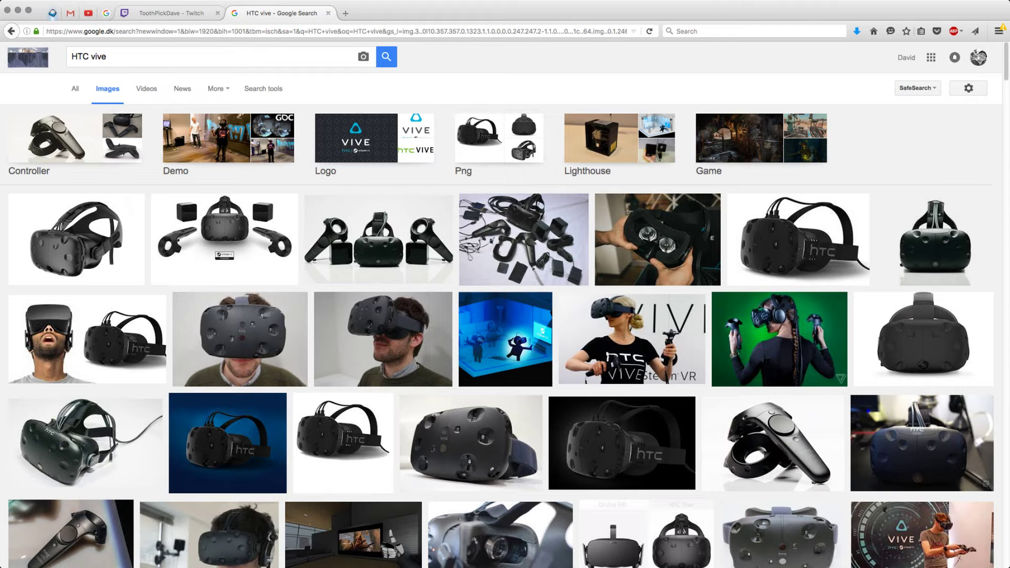
pyautogui.click(171, 13)
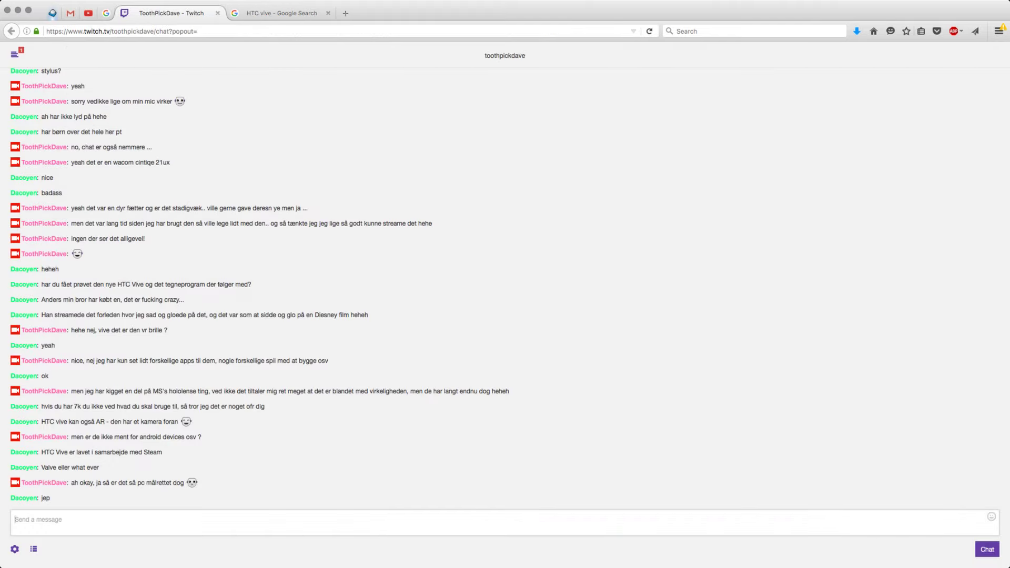
pyautogui.press('super+w')
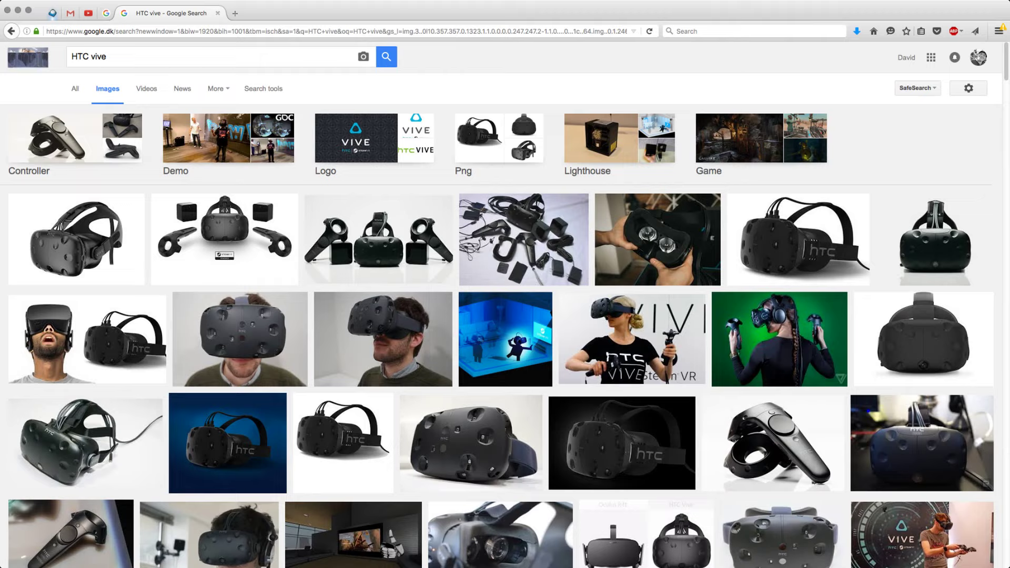
# Step: Look through the HTC Vive image results, enlarging the SteamVR library view, the virtual lounge with a robot hand and the unpacked kit
pyautogui.scroll(-5, 353, 284)
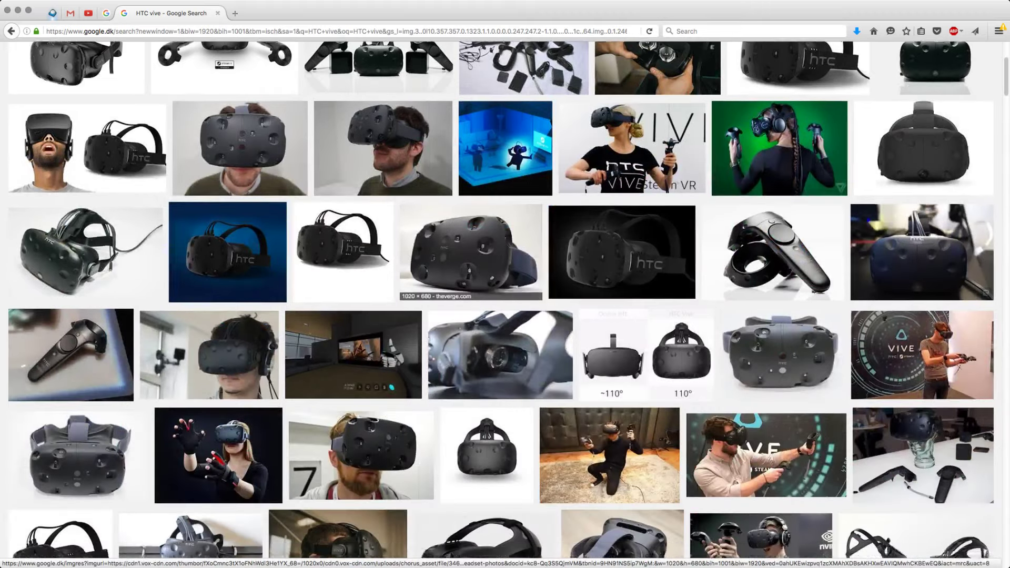
pyautogui.scroll(-2, 353, 285)
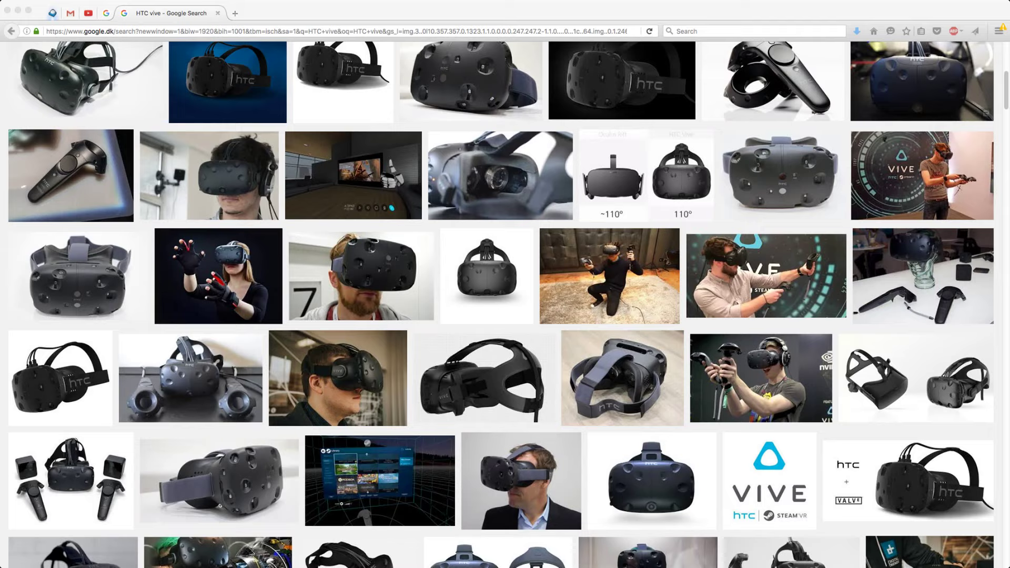
pyautogui.click(380, 480)
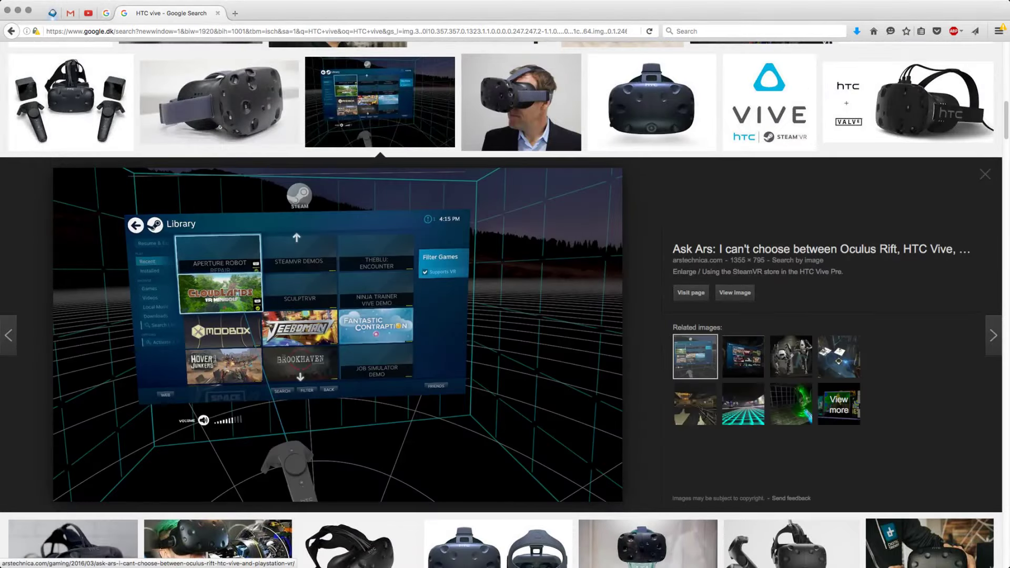
pyautogui.scroll(8, 484, 352)
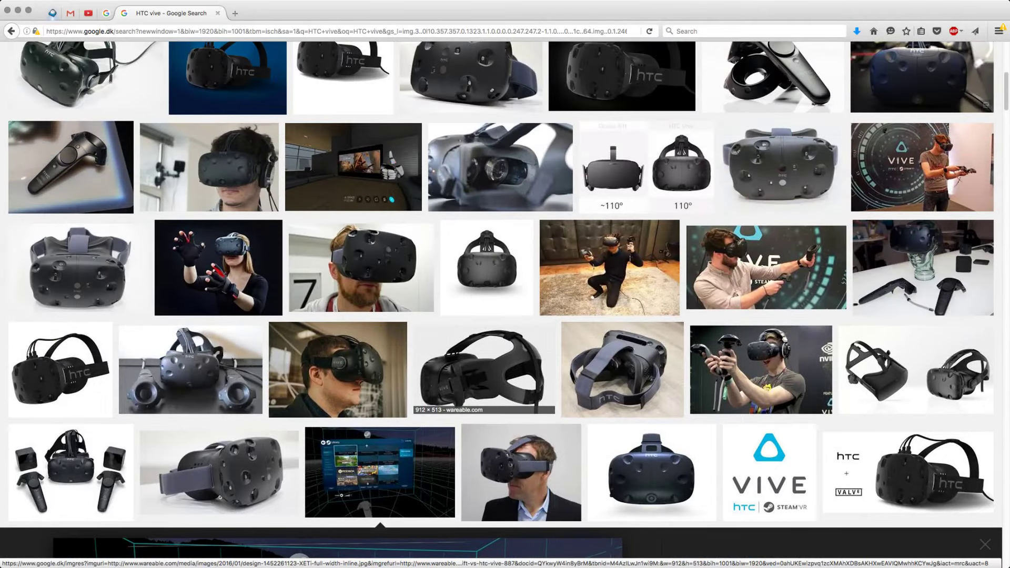
pyautogui.scroll(3, 623, 368)
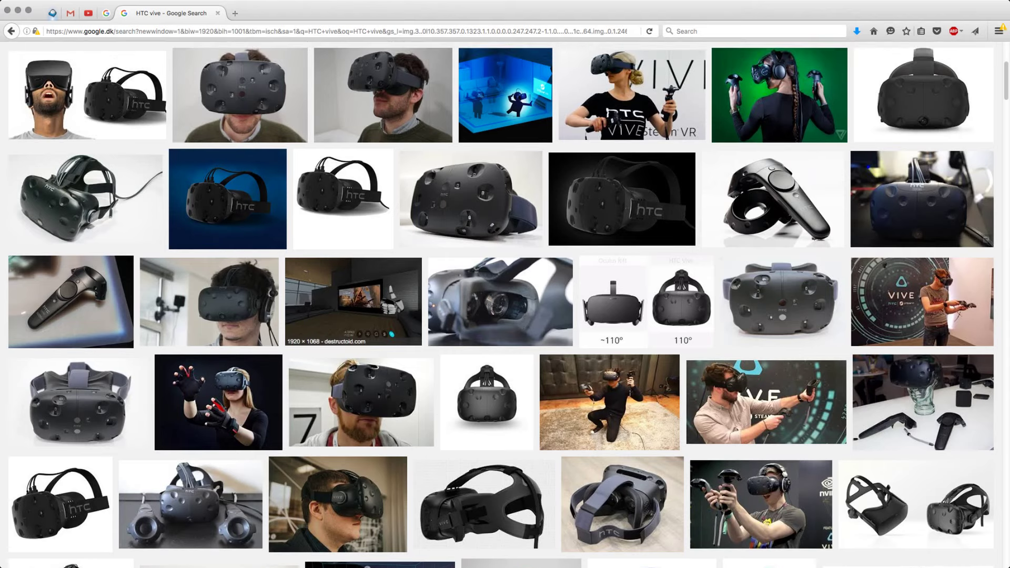
pyautogui.click(354, 302)
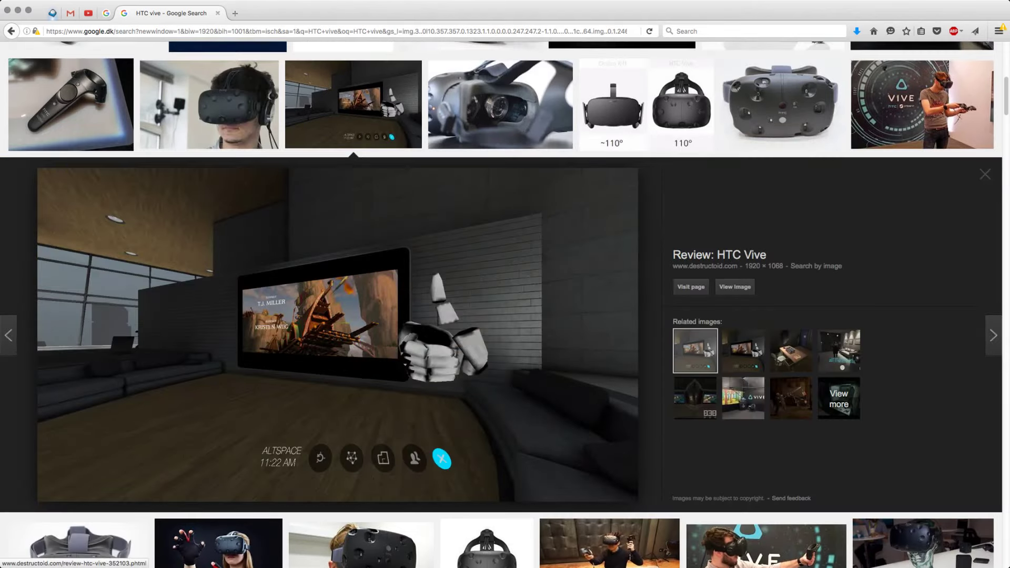
pyautogui.scroll(6, 631, 210)
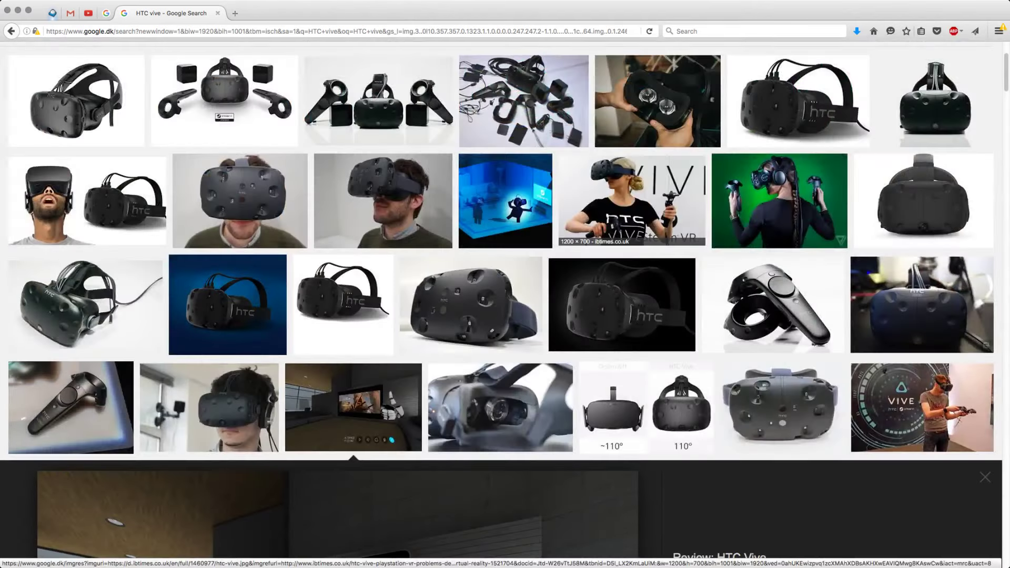
pyautogui.click(524, 100)
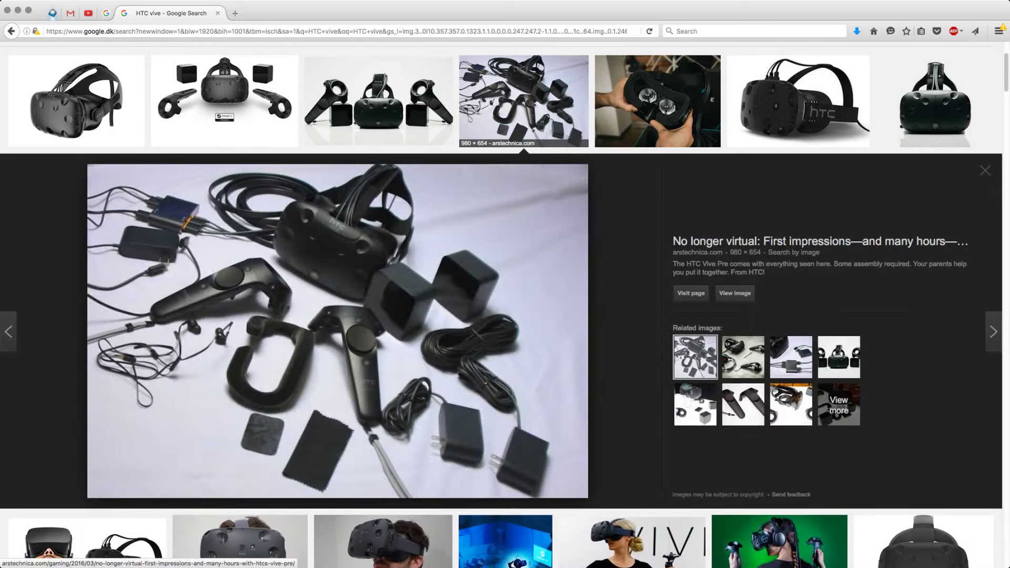
# Step: Compare enlarged HTC Vive images of the complete set, lenses, side and front views, and revisit the unpacked kit before closing its preview
pyautogui.press('super+Tab')
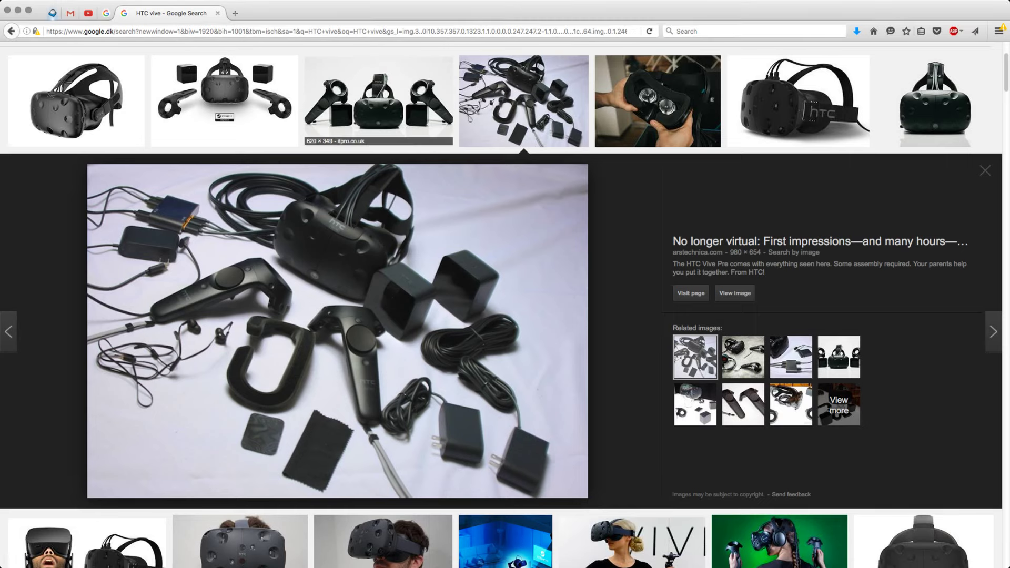
pyautogui.click(379, 105)
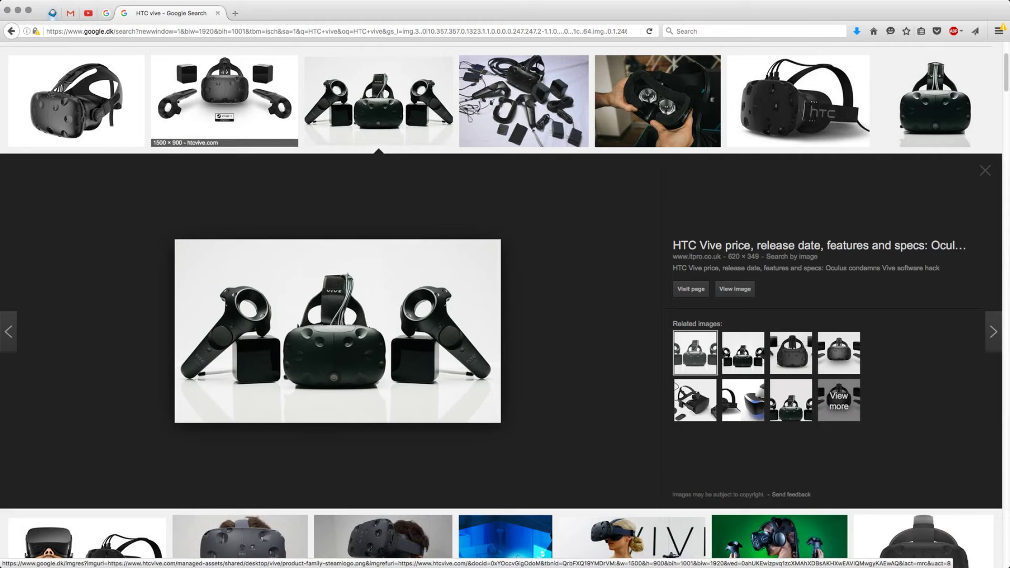
pyautogui.click(225, 100)
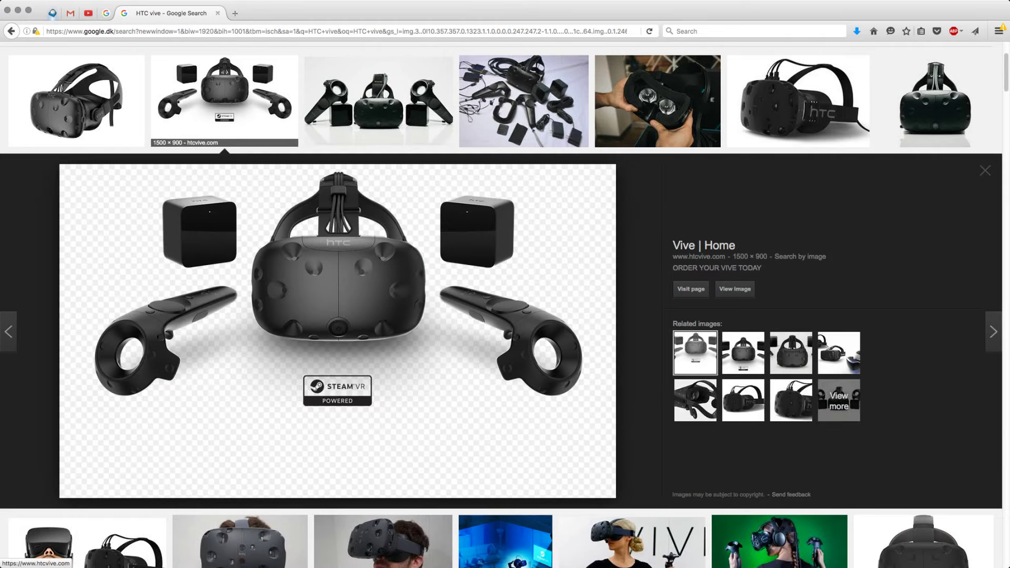
pyautogui.press('super+Tab')
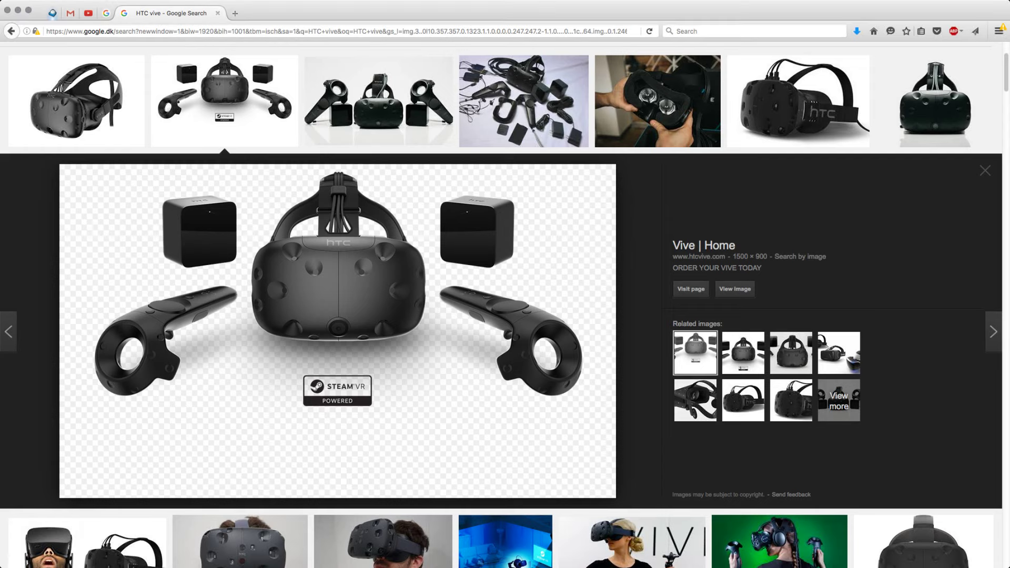
pyautogui.click(658, 100)
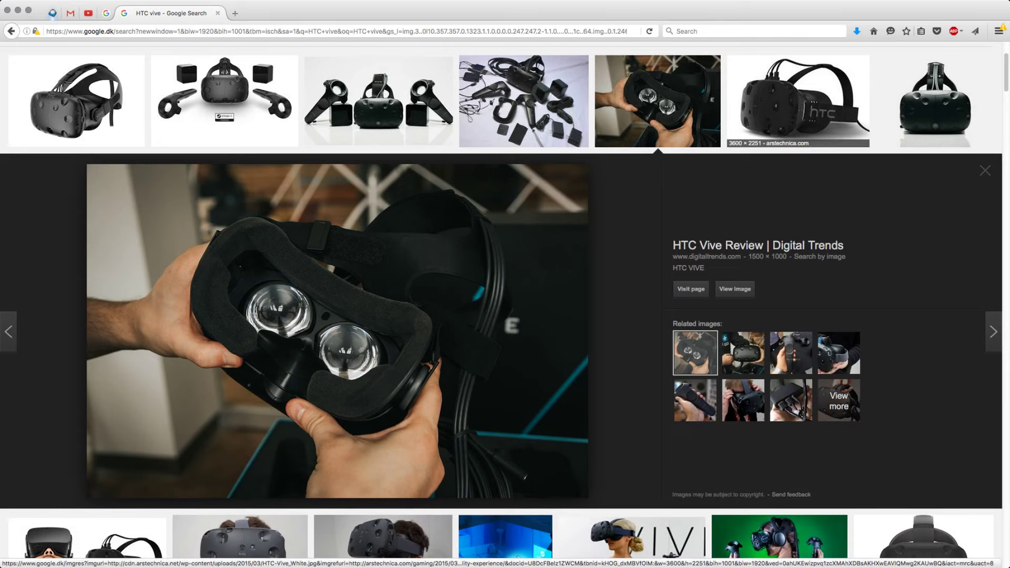
pyautogui.click(799, 100)
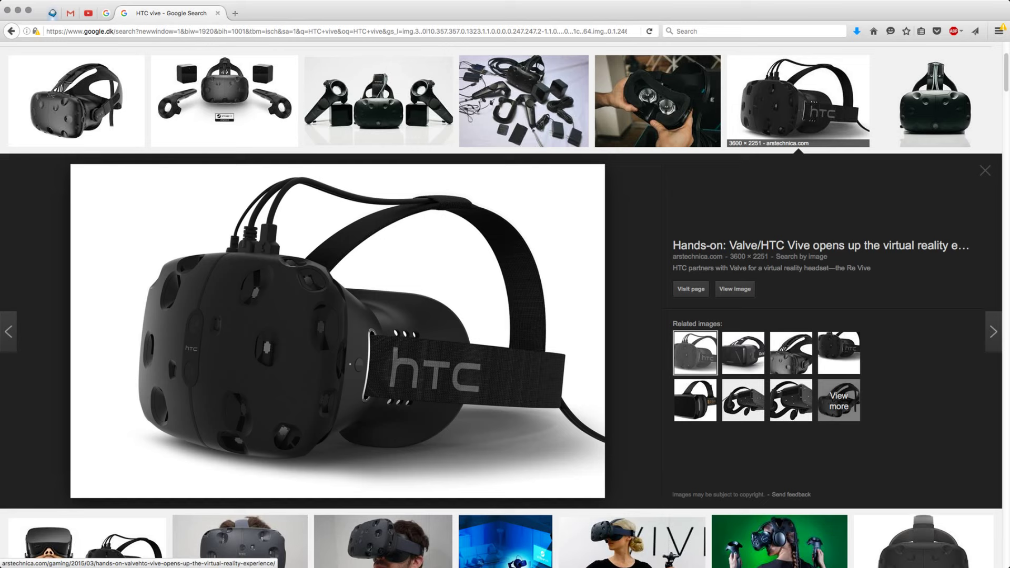
pyautogui.press('super+Tab')
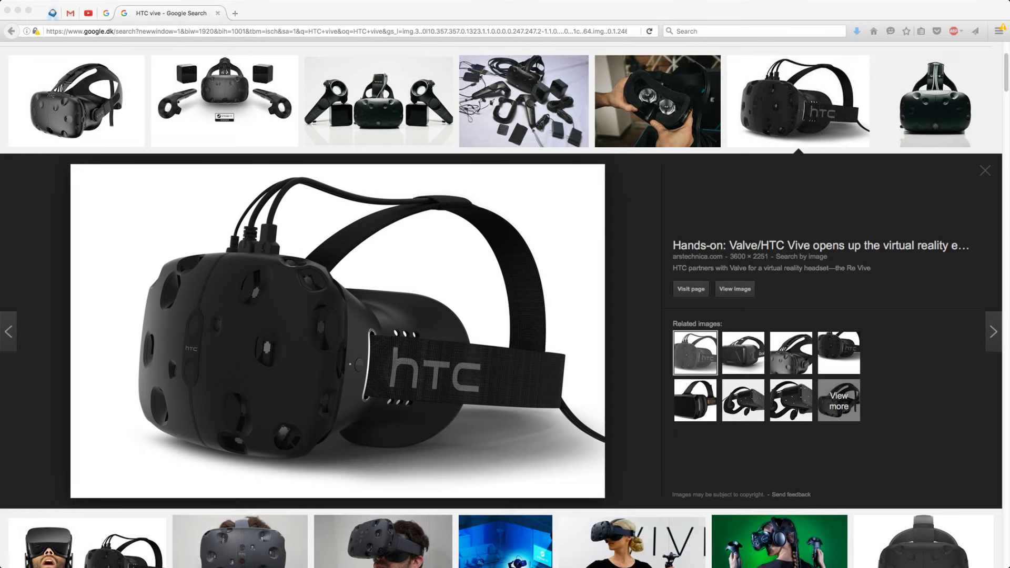
pyautogui.click(935, 100)
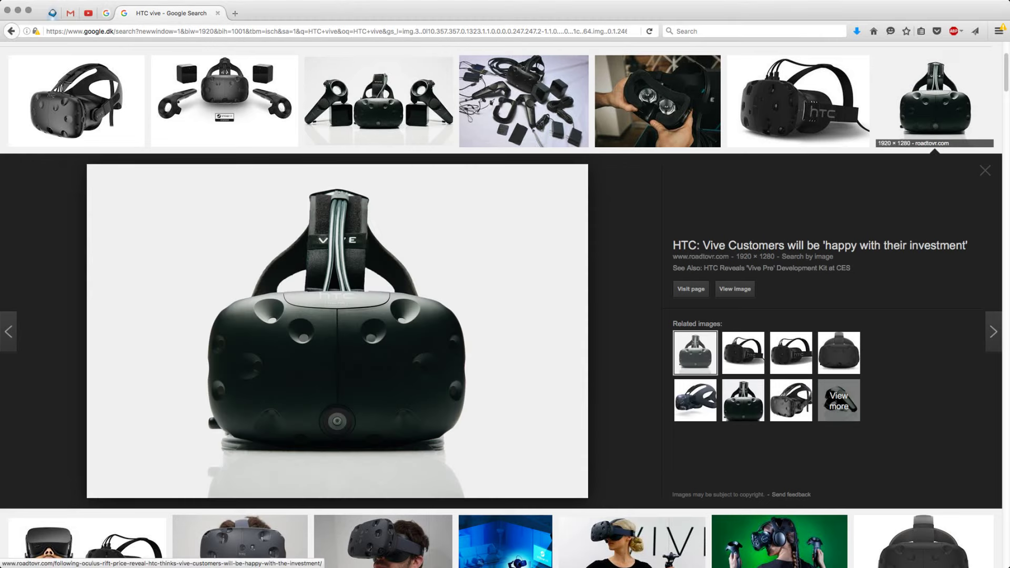
pyautogui.click(225, 100)
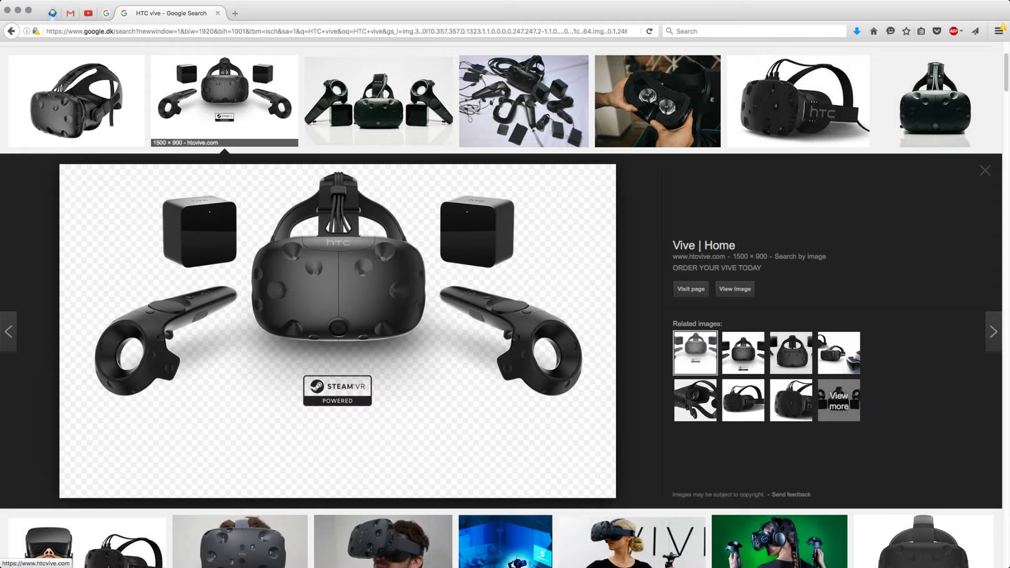
pyautogui.click(524, 100)
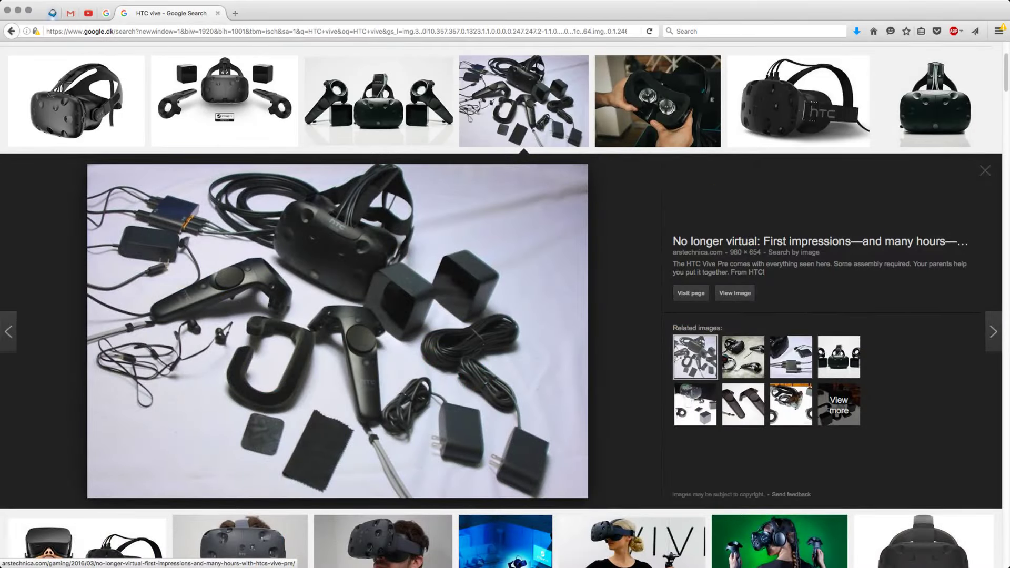
pyautogui.click(542, 105)
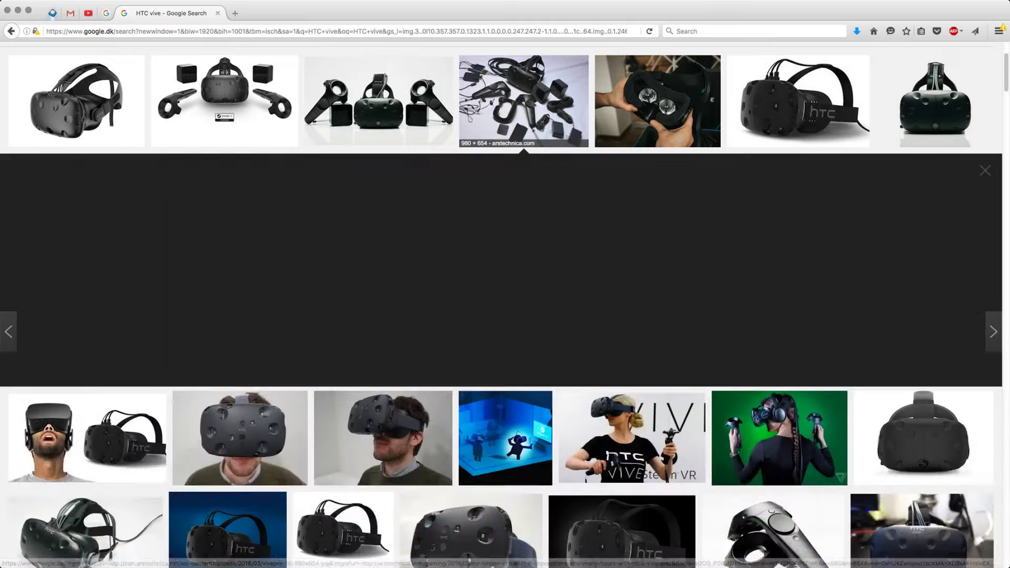
# Step: Find and enlarge the HTC Vive base station mounted on a Polaroid tripod in the image results, then close its preview
pyautogui.scroll(-5, 609, 247)
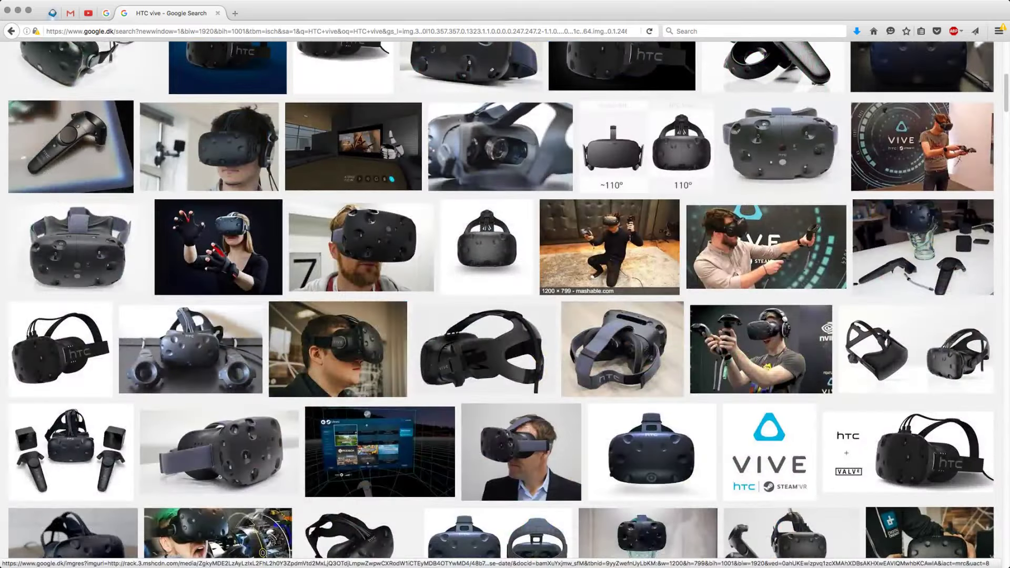
pyautogui.scroll(-5, 610, 247)
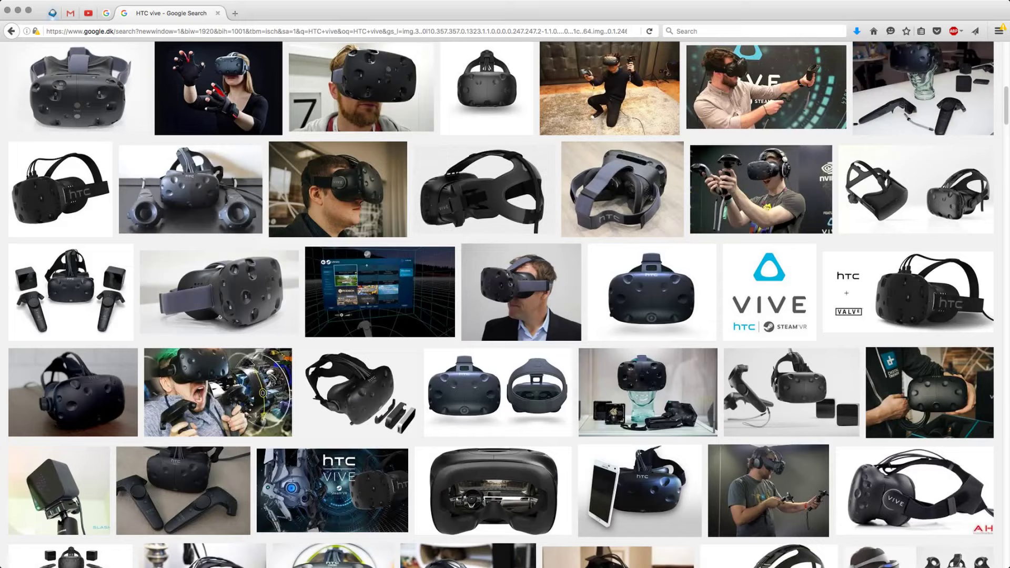
pyautogui.scroll(-2, 59, 427)
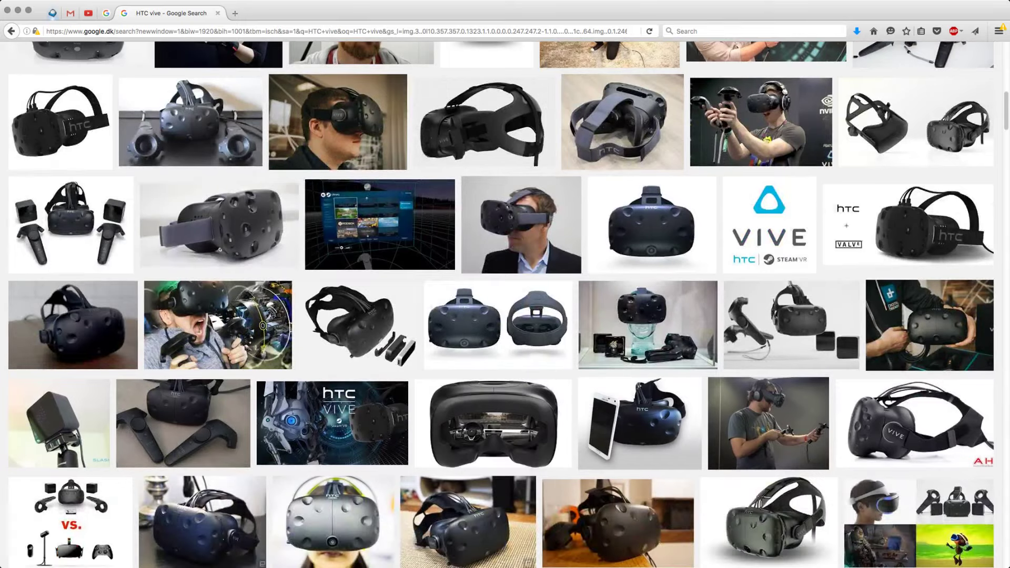
pyautogui.click(59, 427)
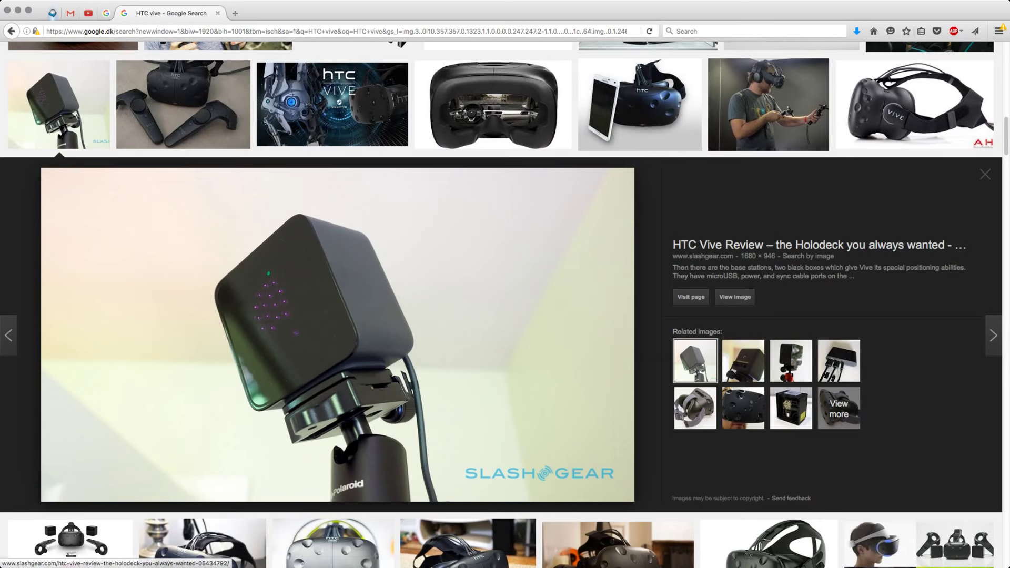
pyautogui.press('super+Tab')
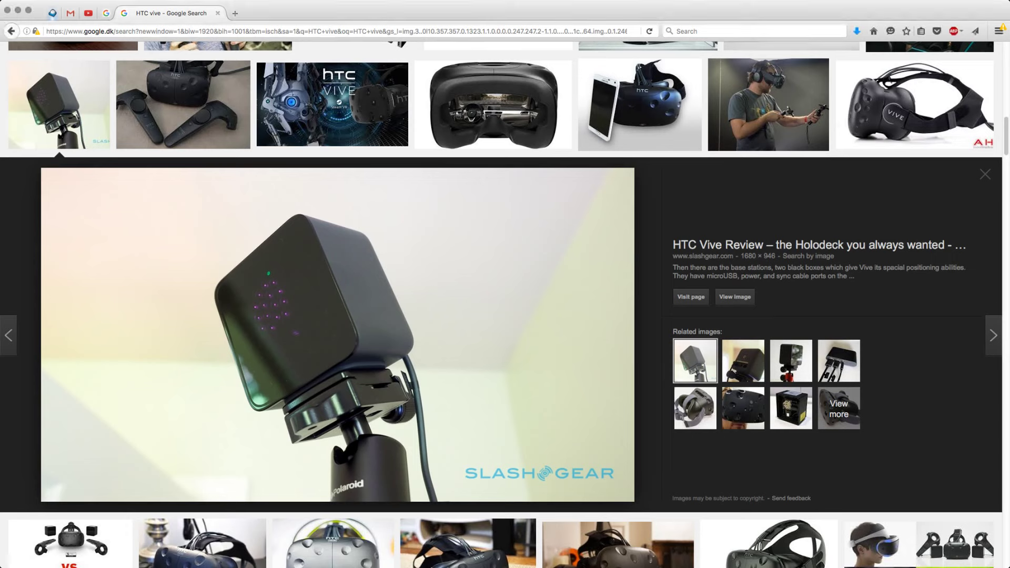
pyautogui.click(59, 105)
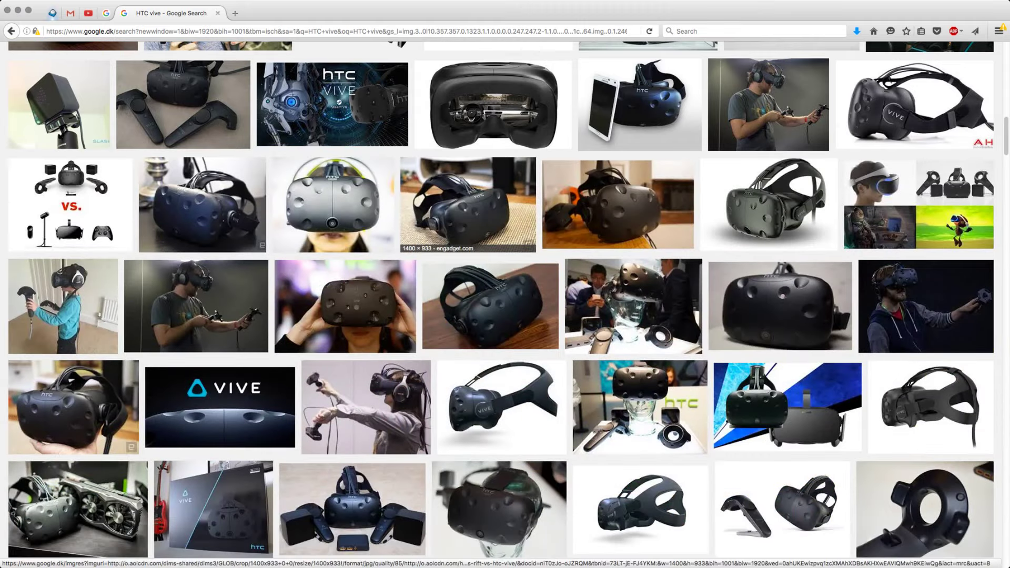
pyautogui.press('super+Tab')
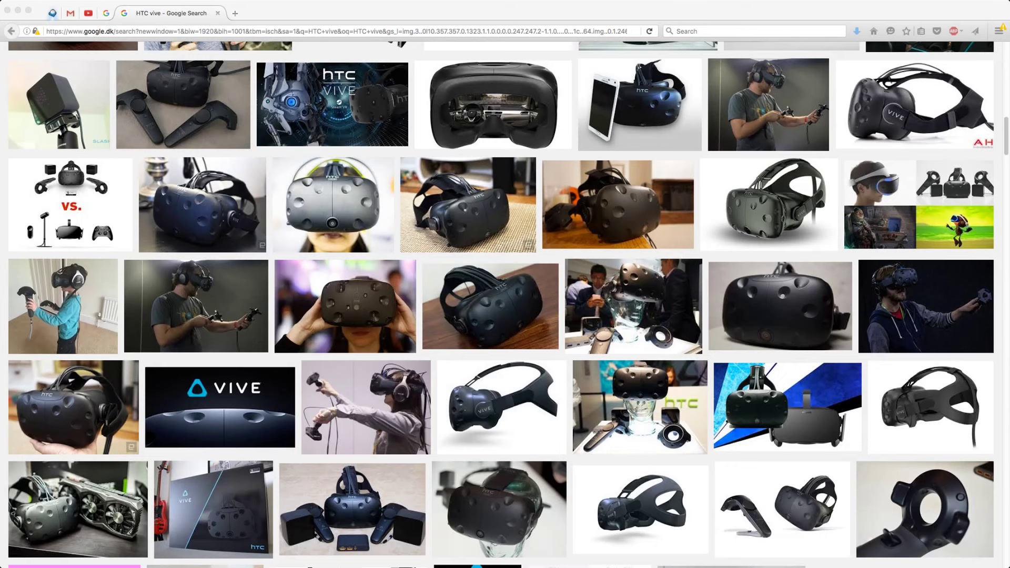
pyautogui.press('super+Tab')
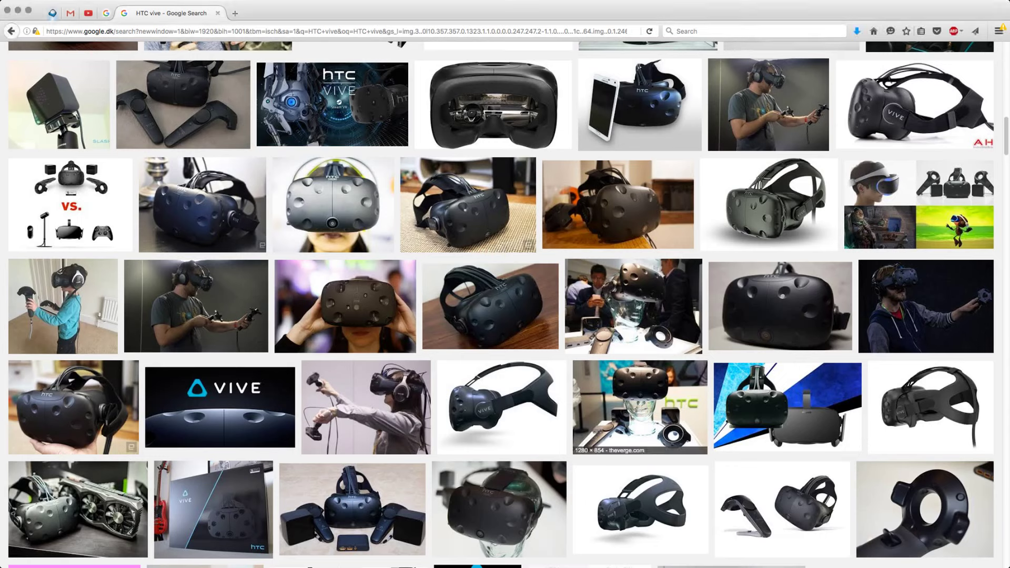
# Step: Look further through the HTC Vive results, enlarge the photo of a player in the hexagon-walled room and close its preview
pyautogui.scroll(-7, 632, 421)
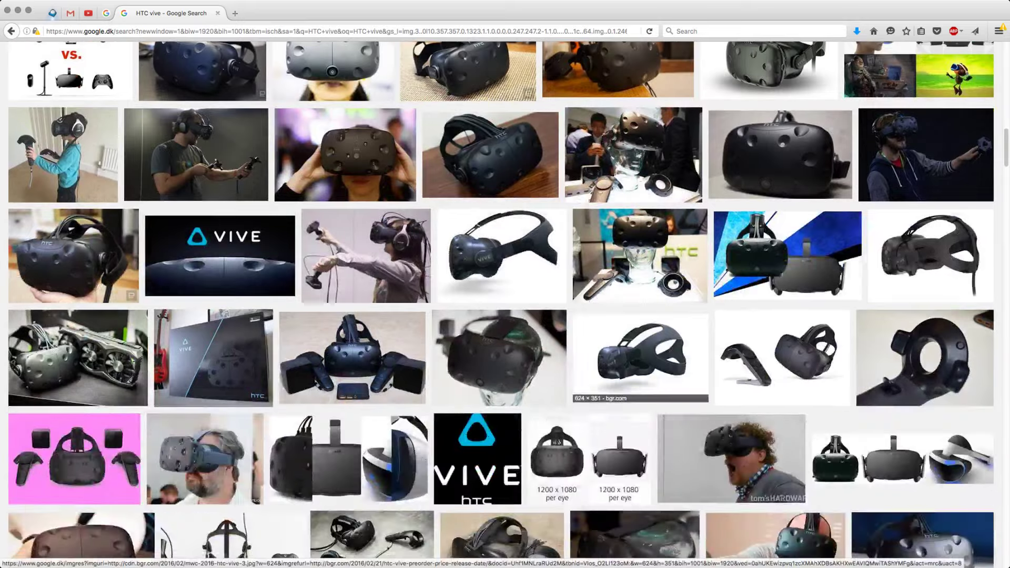
pyautogui.scroll(-4, 621, 431)
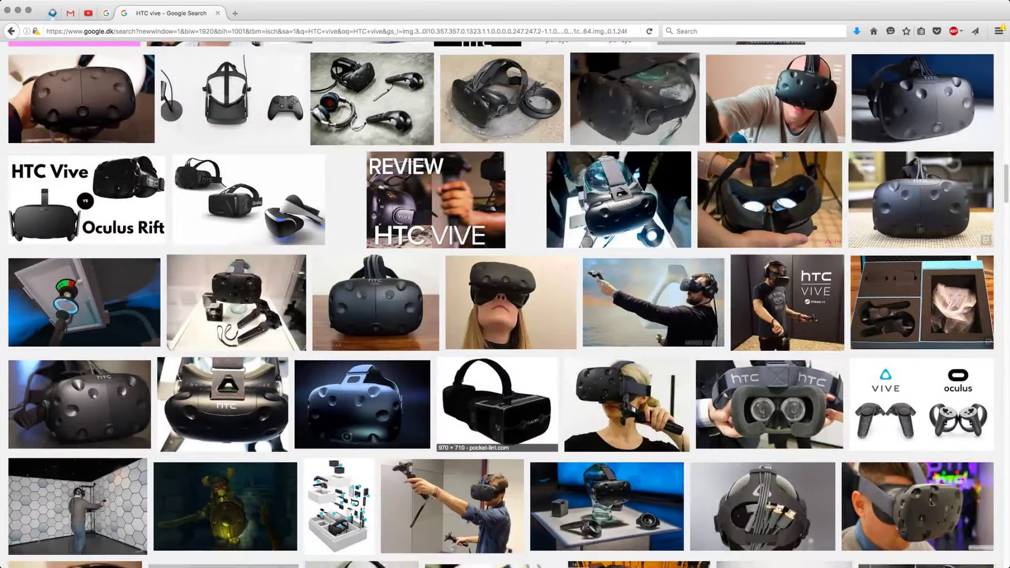
pyautogui.scroll(-3, 474, 379)
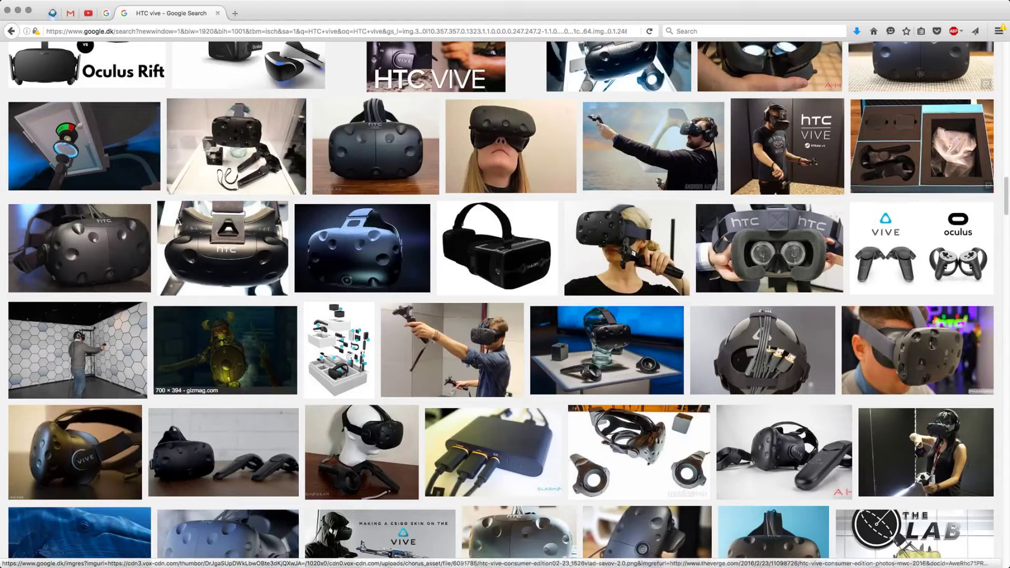
pyautogui.click(78, 350)
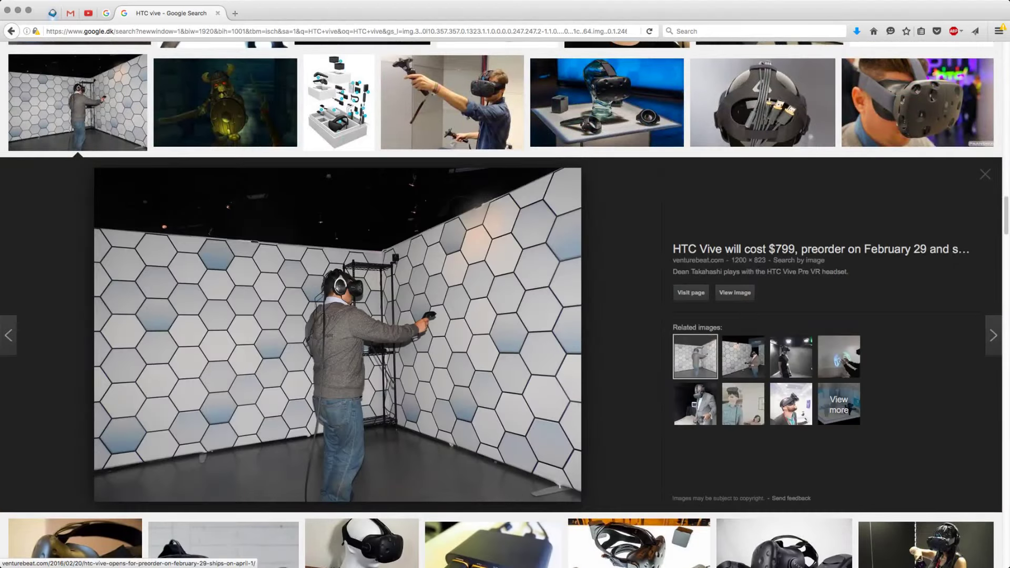
pyautogui.click(78, 103)
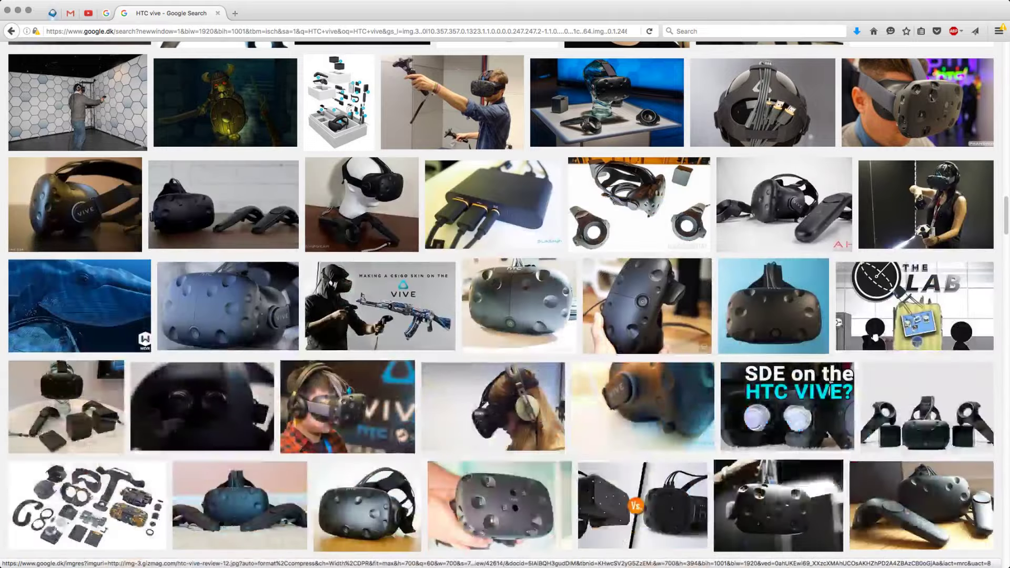
# Step: Enlarge the HTC Vive room diagram with metre dimensions, open its Kotaku comparison article in another tab, return to the results and close the preview
pyautogui.scroll(-3, 506, 305)
pyautogui.scroll(-7, 227, 121)
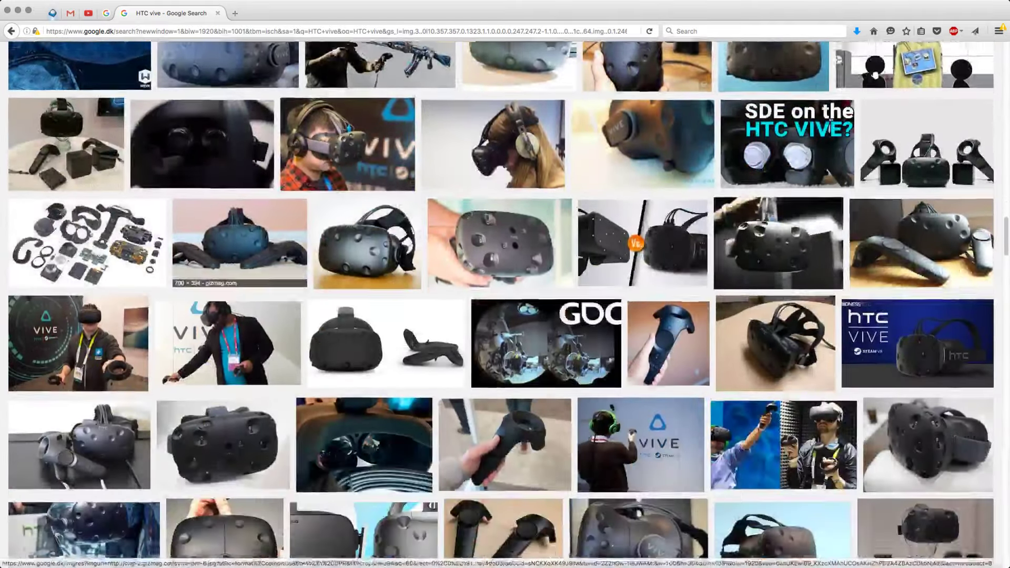
pyautogui.scroll(-2, 363, 237)
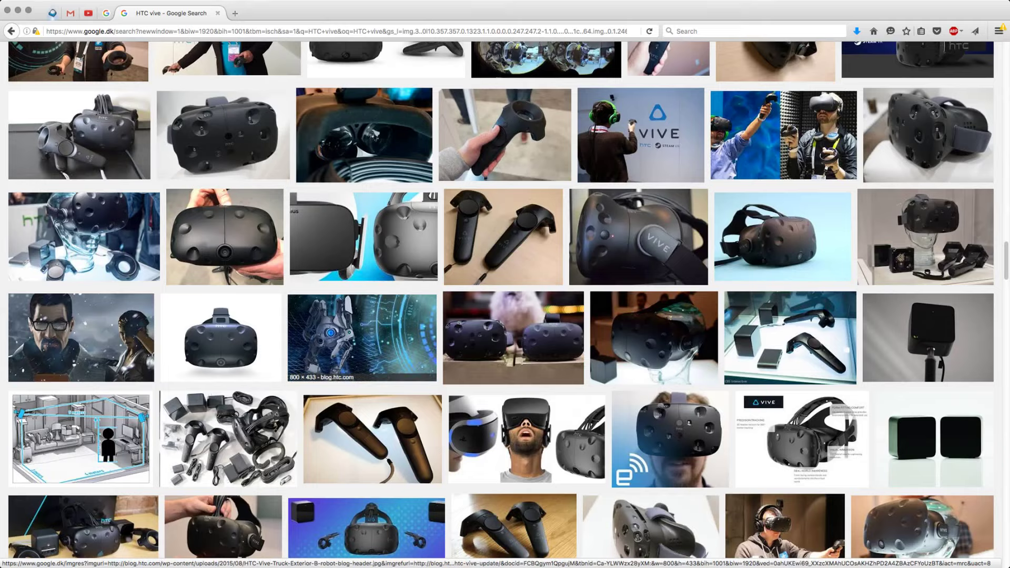
pyautogui.scroll(-4, 363, 237)
pyautogui.click(81, 245)
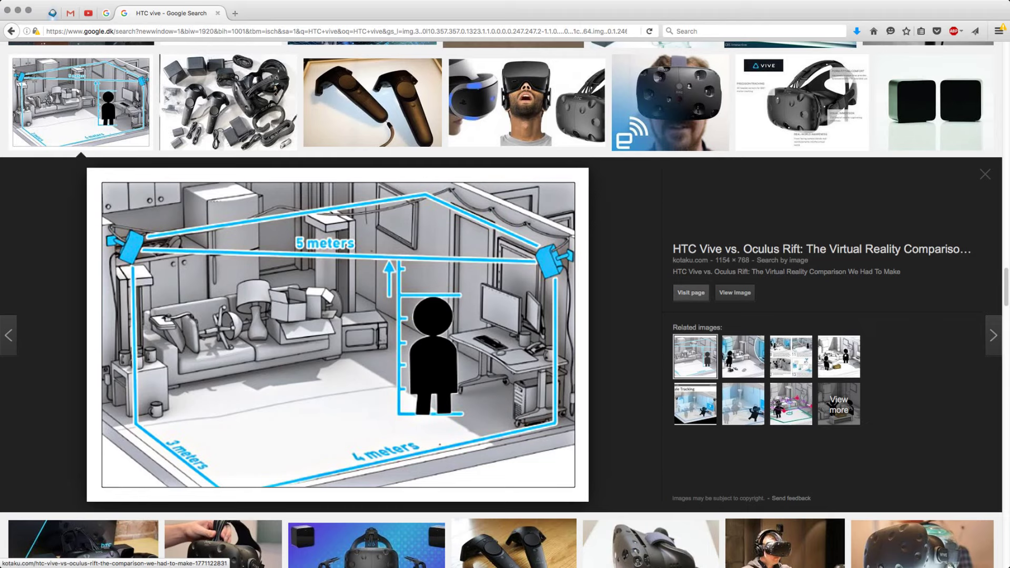
pyautogui.click(691, 293)
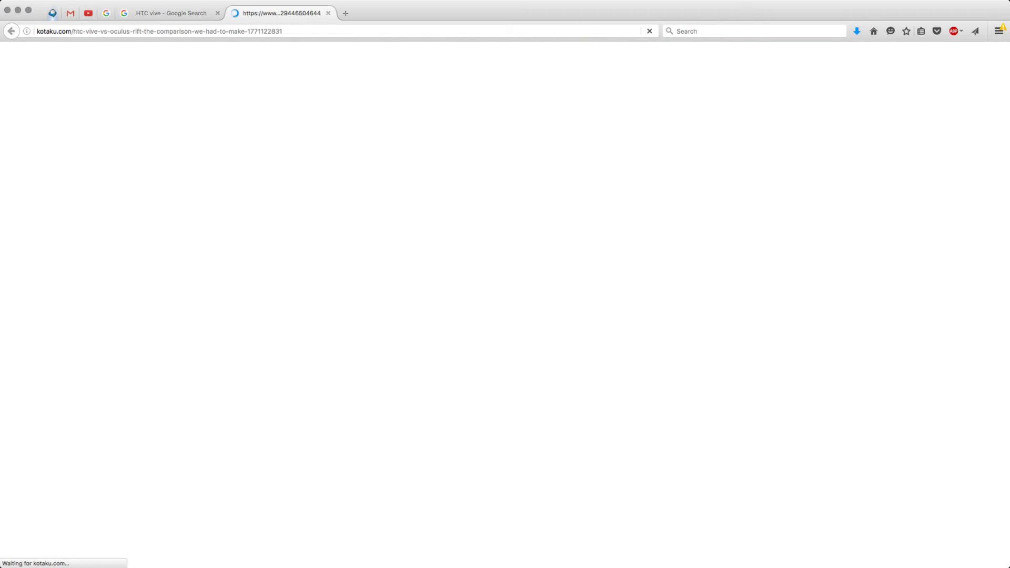
pyautogui.click(171, 13)
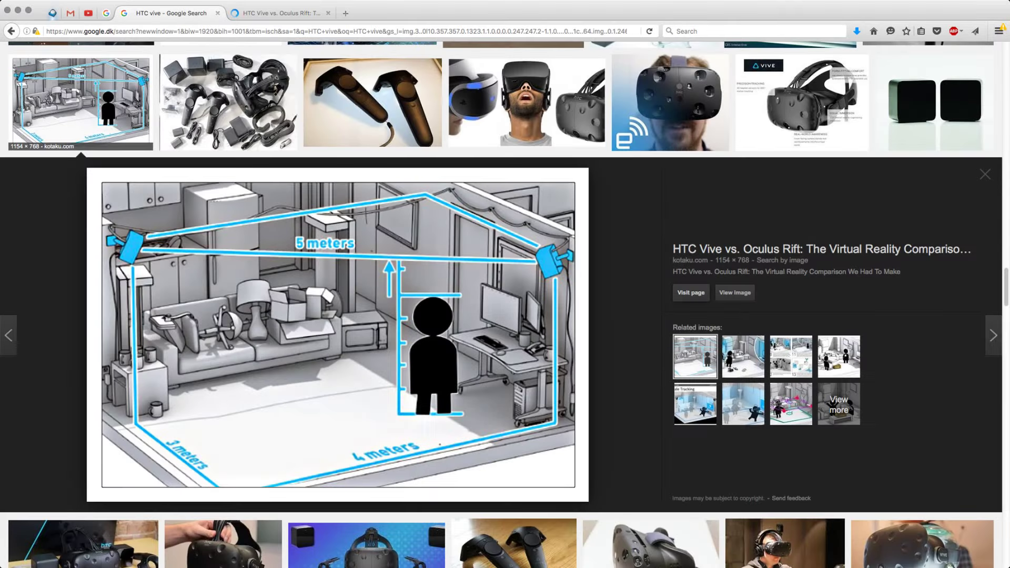
pyautogui.press('Escape')
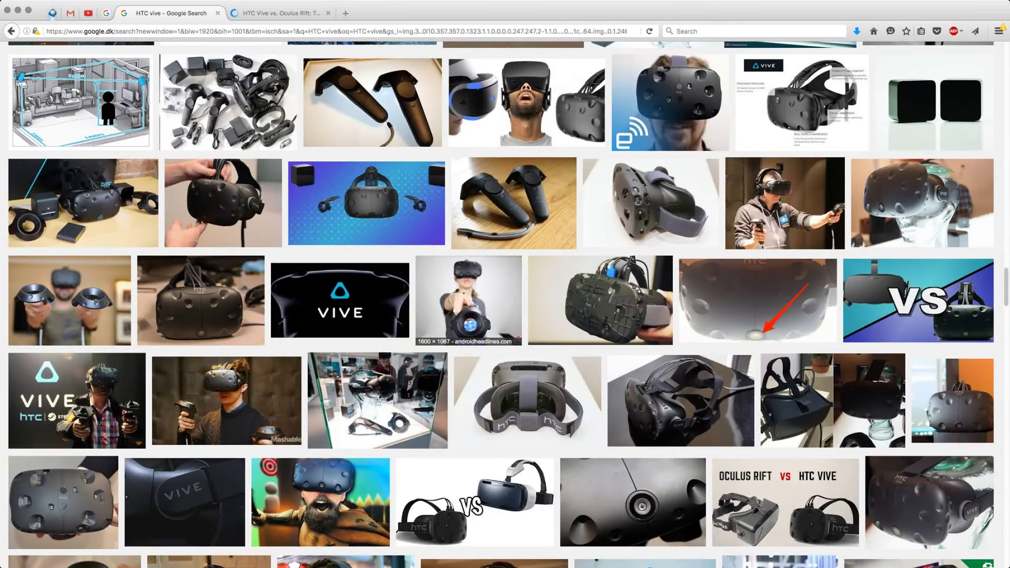
# Step: Enlarge the TechRadar illustration of a player tracked by two wall-mounted base stations from further down the image results
pyautogui.scroll(-3, 468, 300)
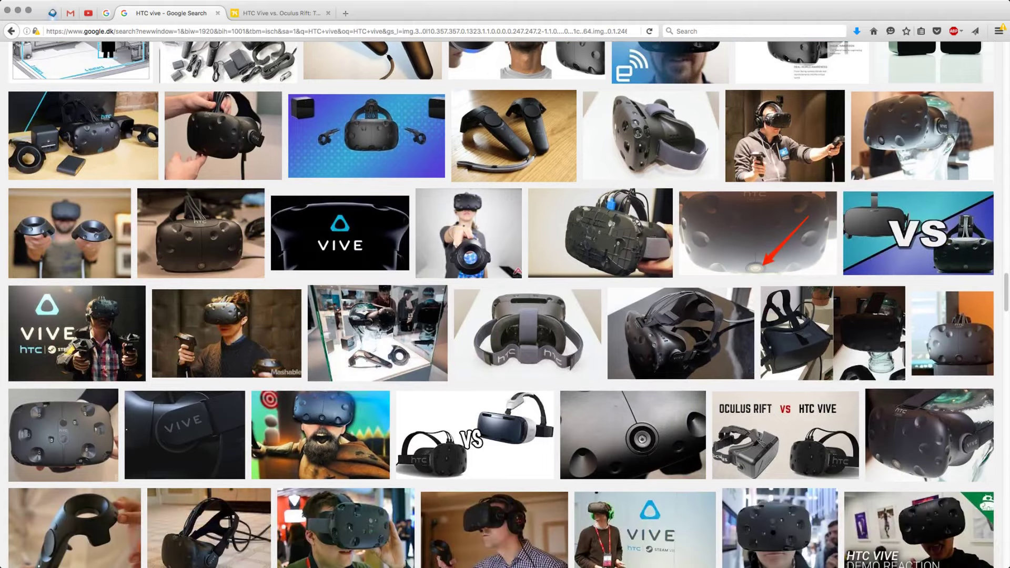
pyautogui.scroll(-8, 473, 253)
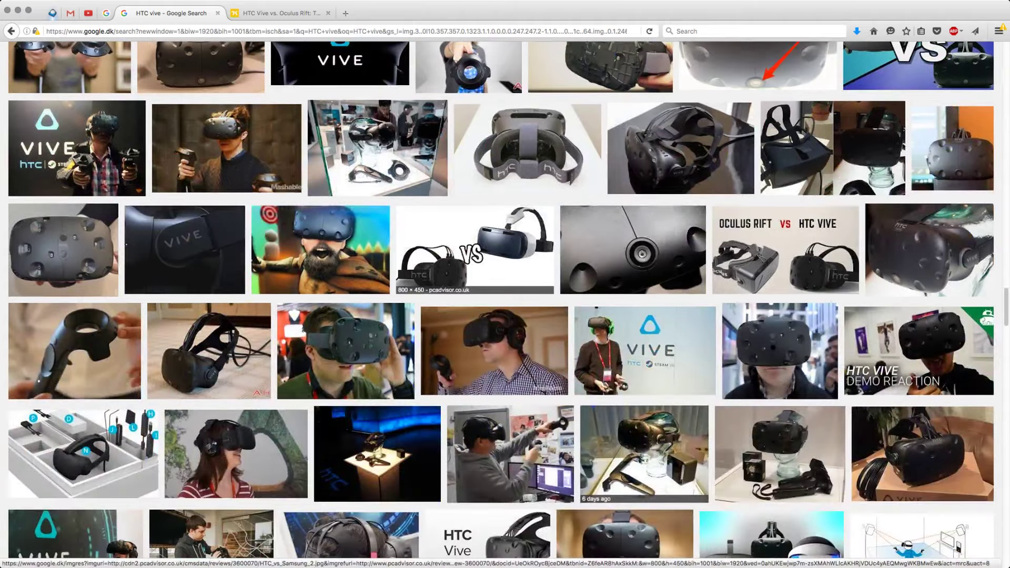
pyautogui.scroll(-10, 484, 284)
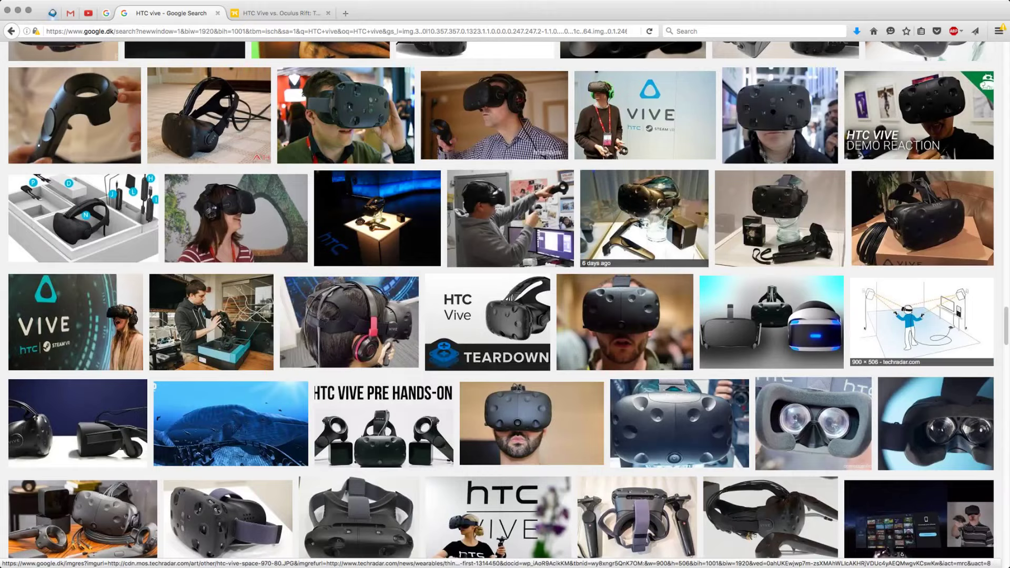
pyautogui.click(921, 321)
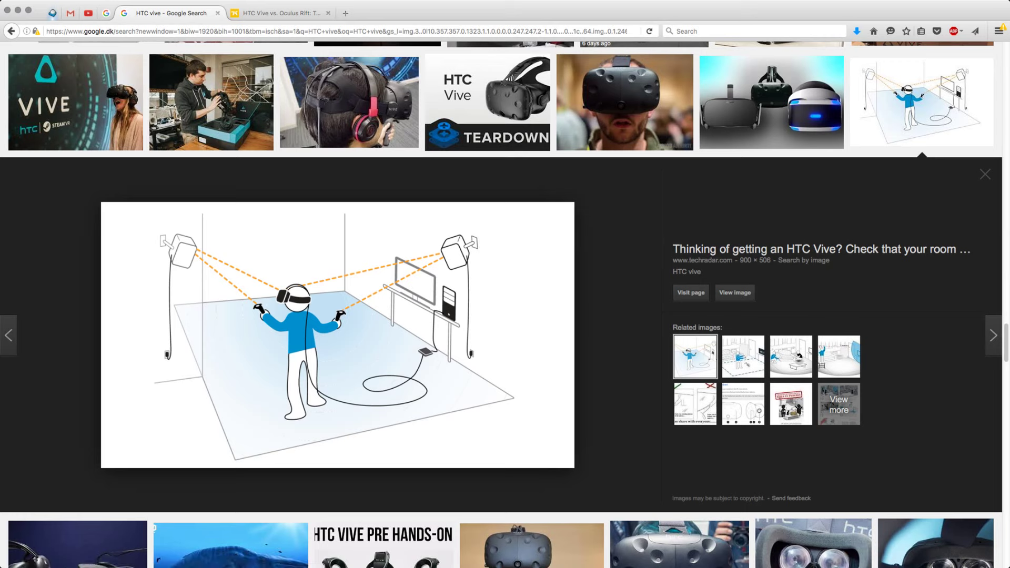
pyautogui.press('super+Tab')
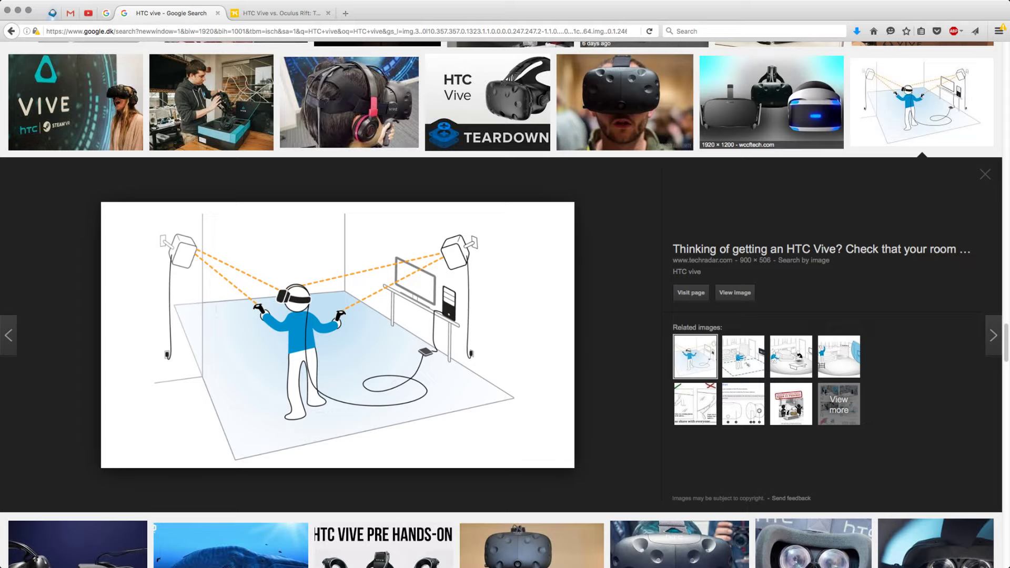
# Step: View the enlarged photos of the hand-held base station and the two base stations on camera arms, closing each preview
pyautogui.scroll(-5, 679, 244)
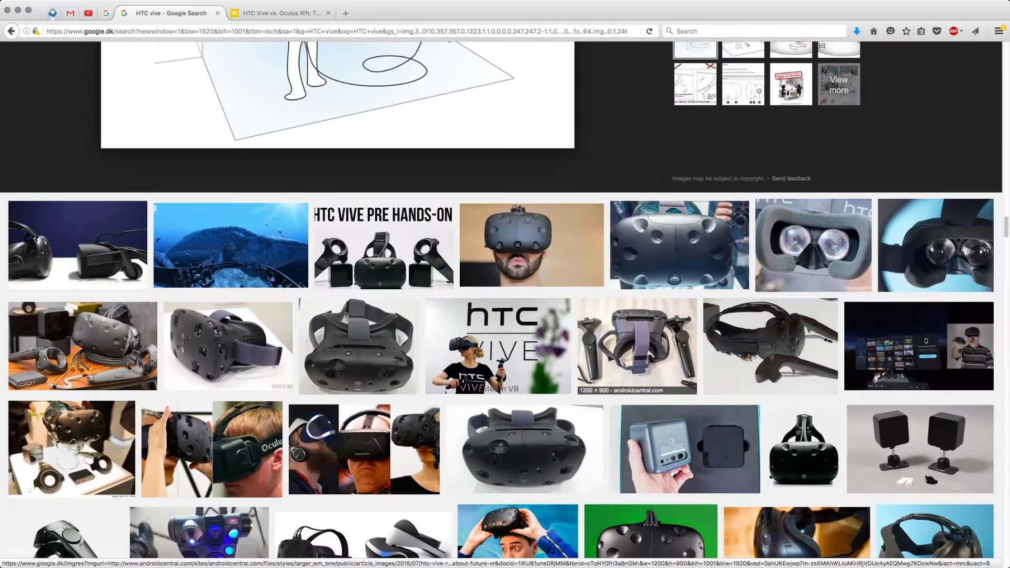
pyautogui.scroll(-2, 671, 347)
pyautogui.click(673, 350)
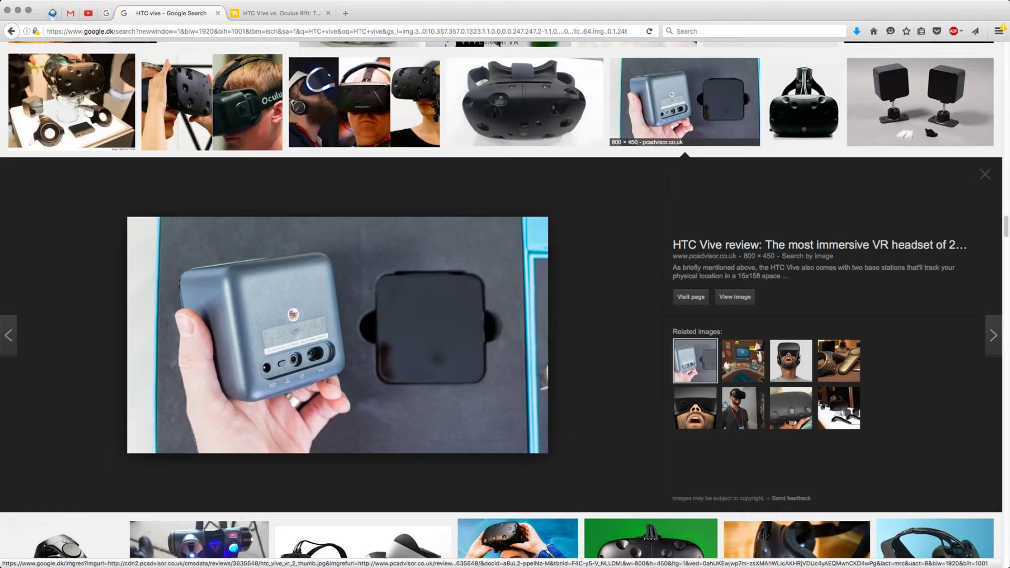
pyautogui.click(684, 121)
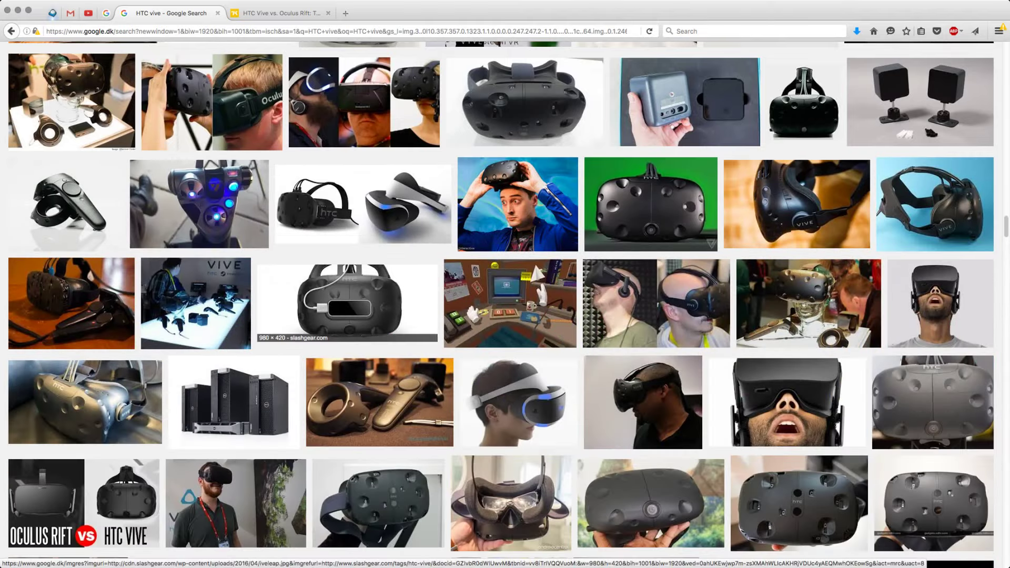
pyautogui.scroll(-6, 368, 300)
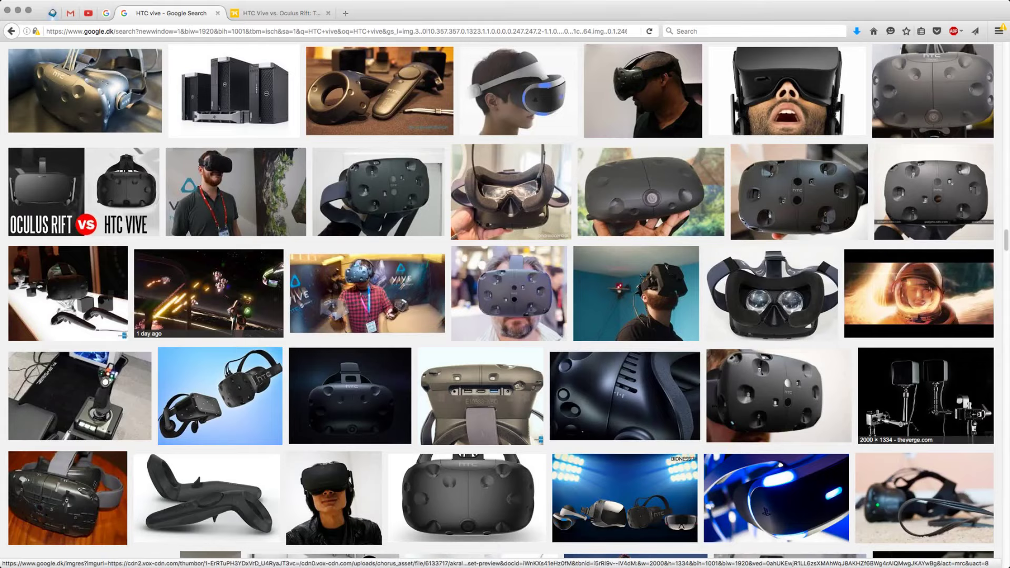
pyautogui.click(926, 396)
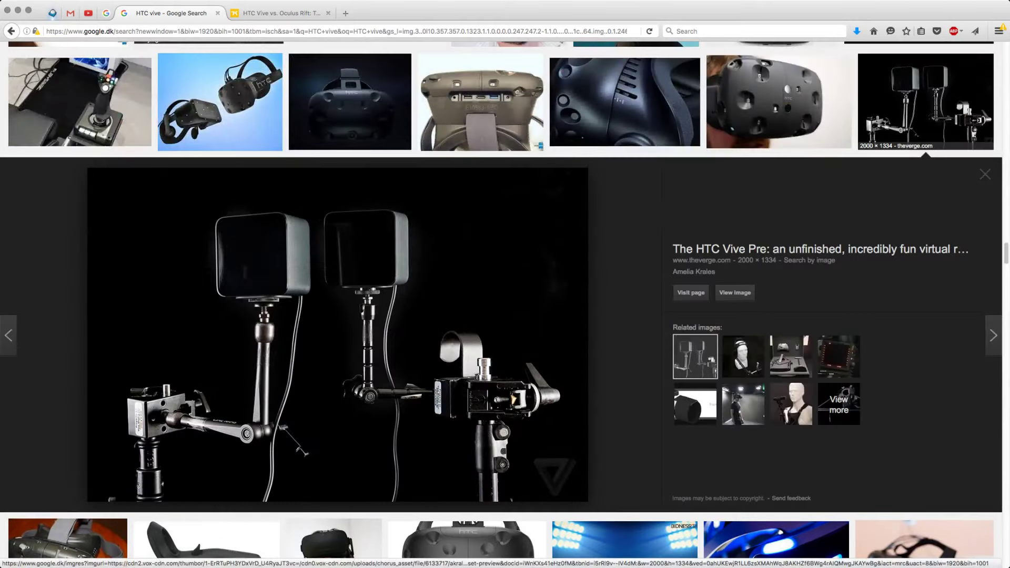
pyautogui.click(926, 102)
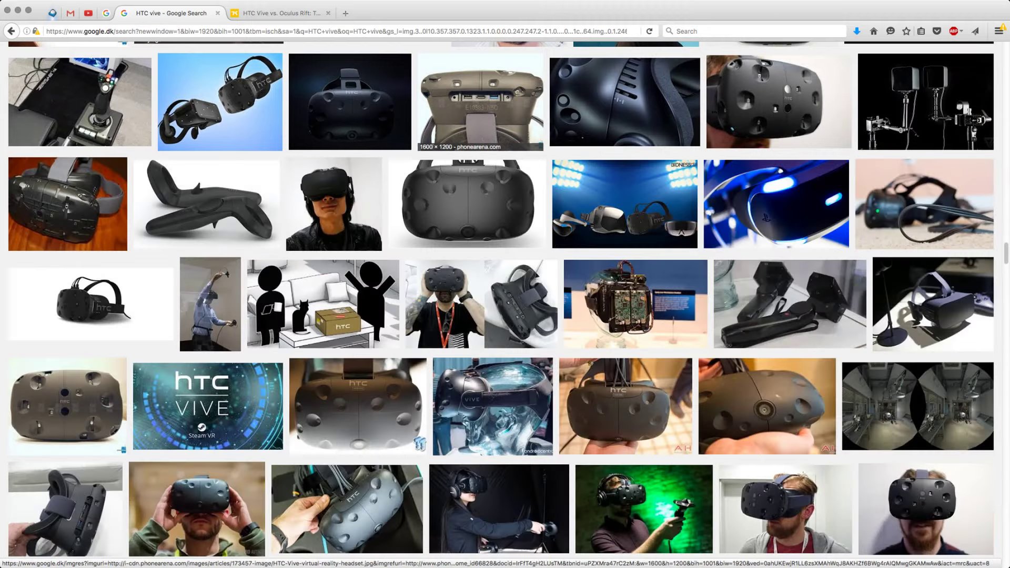
# Step: View the enlarged photos of the headset's ports and the prototype with exposed circuit boards, closing each preview
pyautogui.click(481, 103)
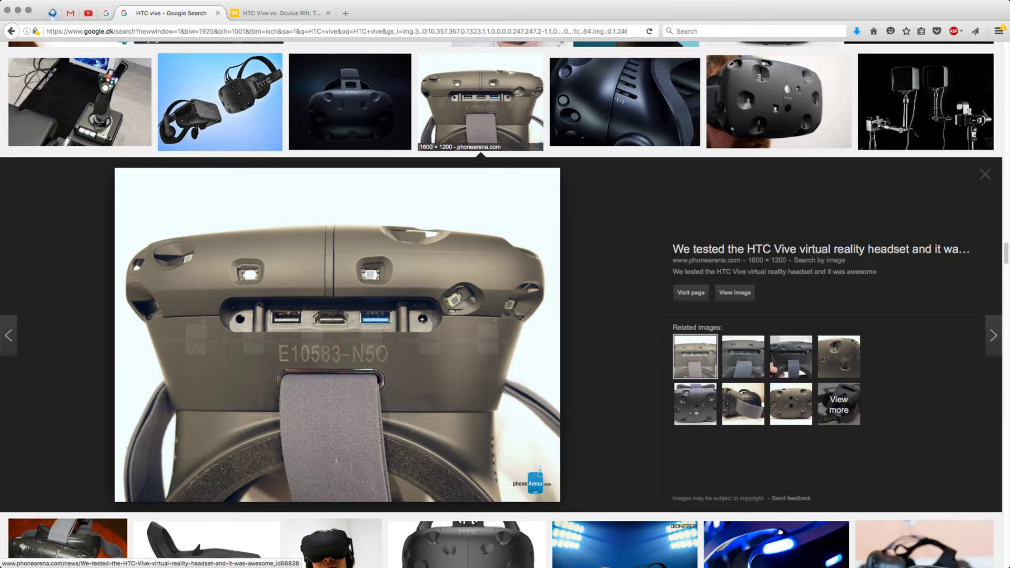
pyautogui.click(481, 123)
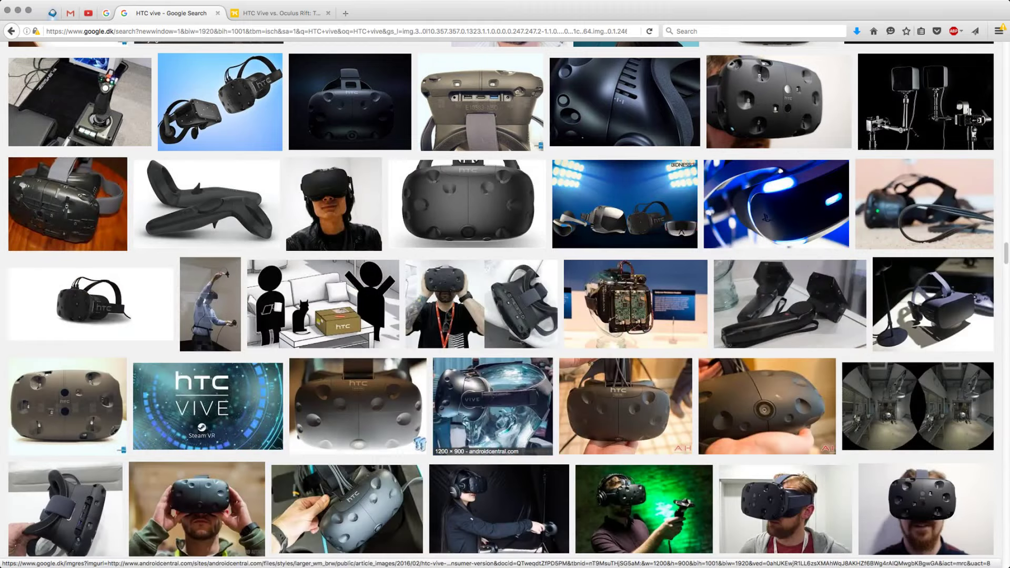
pyautogui.click(636, 304)
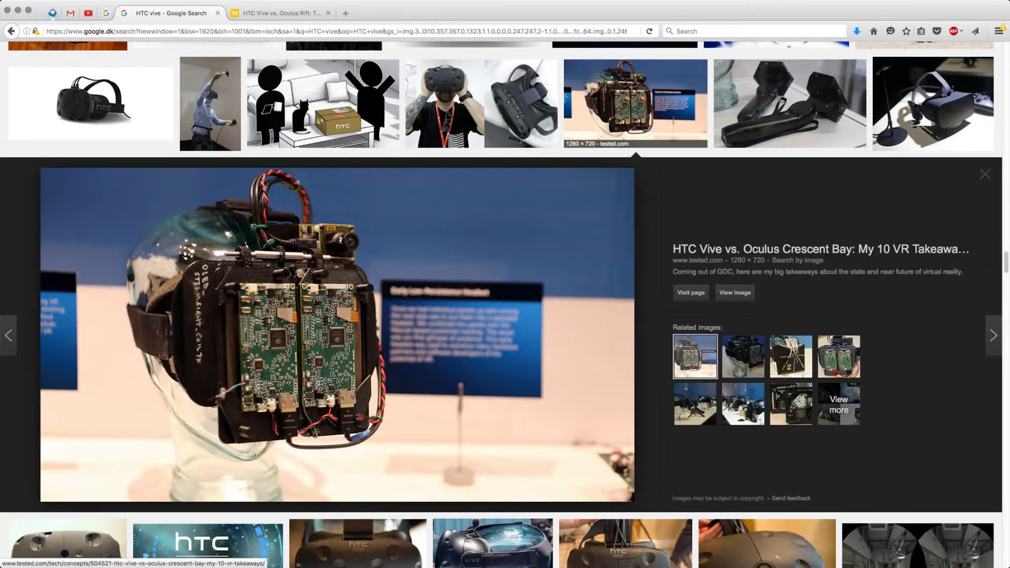
pyautogui.press('Escape')
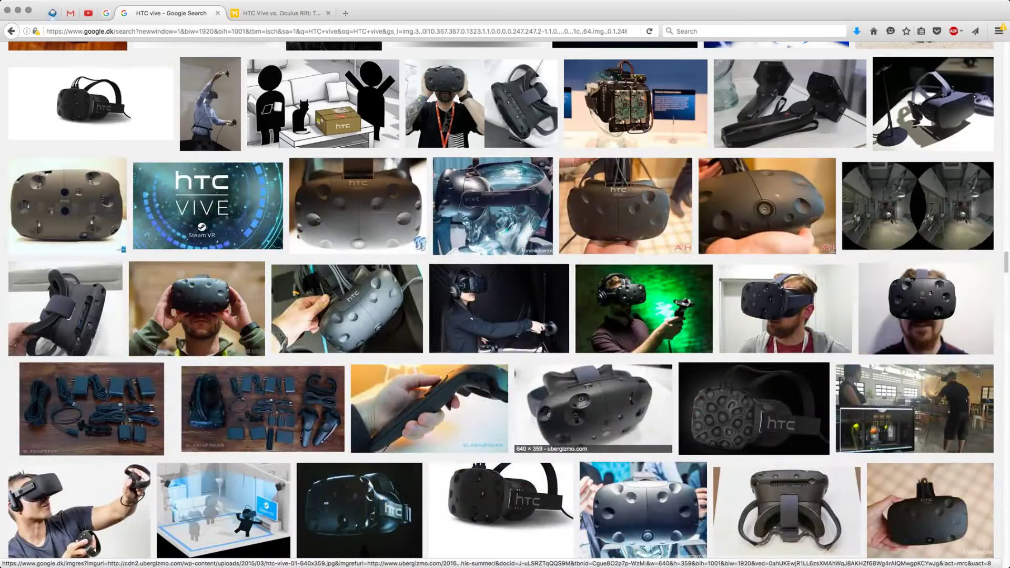
pyautogui.scroll(-1, 594, 408)
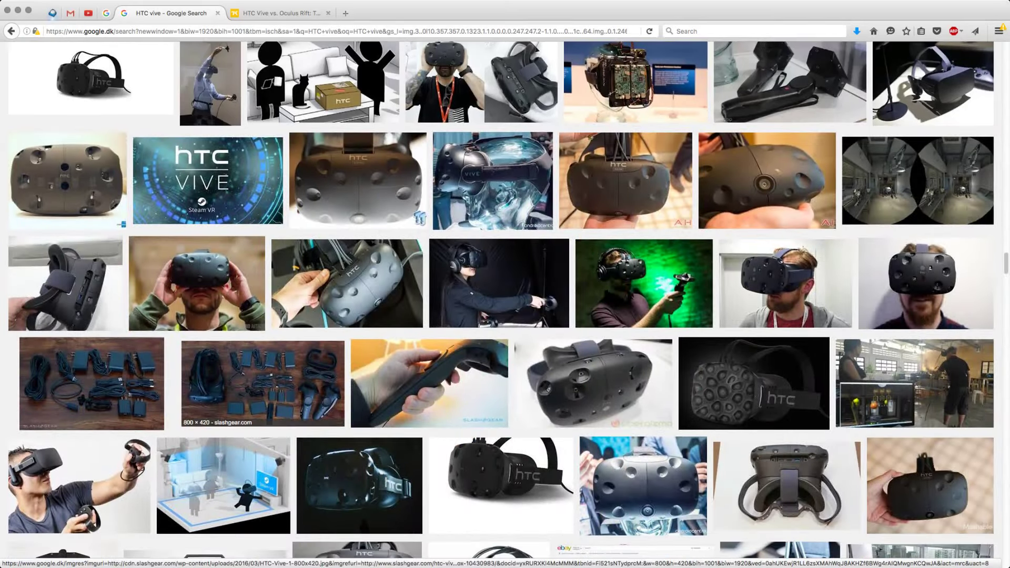
# Step: Enlarge the SlashGear photo of the HTC Vive's box contents and switch to the Kotaku article tab
pyautogui.click(263, 389)
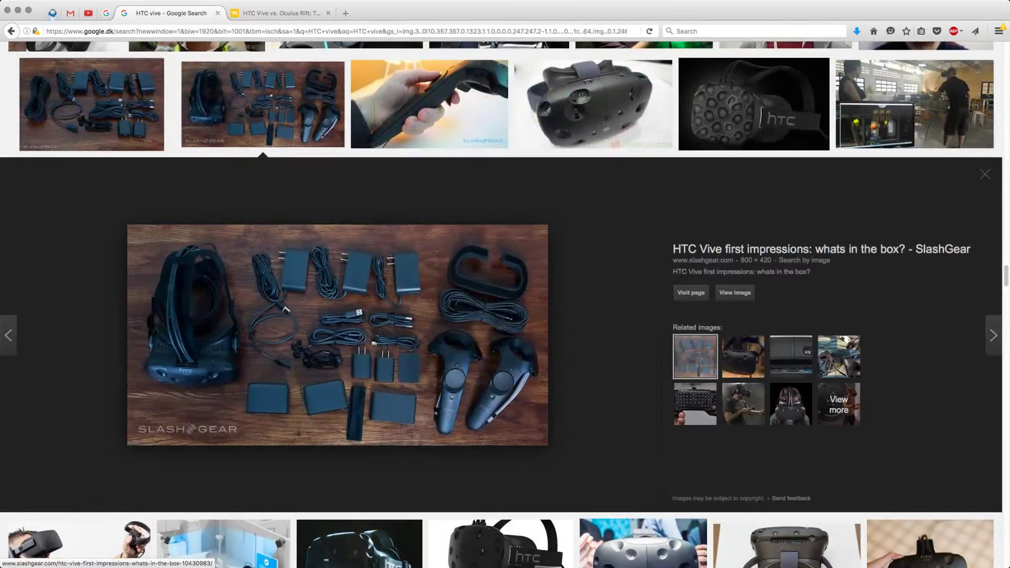
pyautogui.hotkey('ctrl', 'Tab')
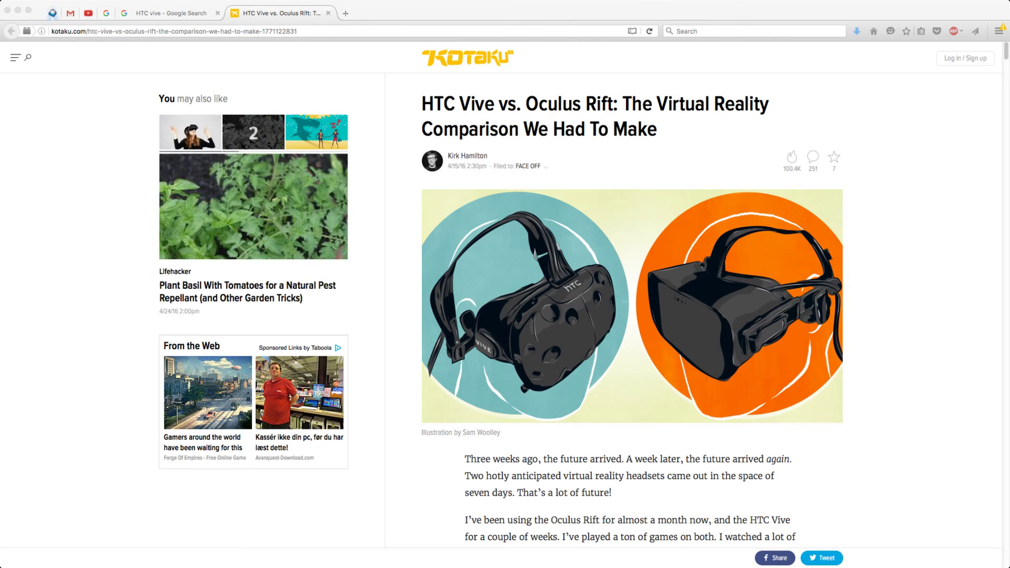
pyautogui.press('super+Tab')
pyautogui.doubleClick(251, 31)
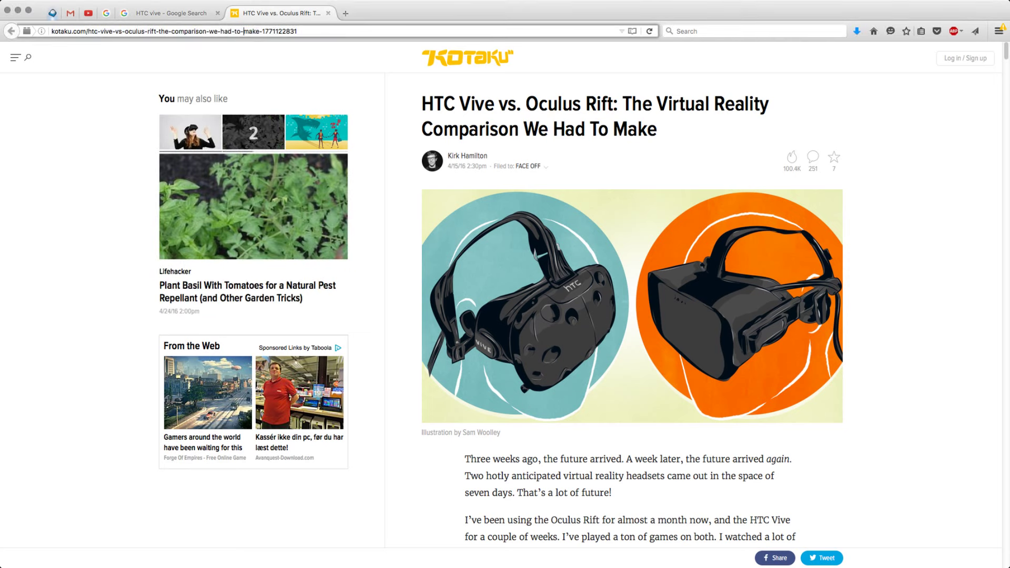
pyautogui.write('https://www.youtube.com/watch?v=6urJejluX44')
pyautogui.press('super+a')
pyautogui.write('https://www.youtube.com/watch?v=6urJejluX44')
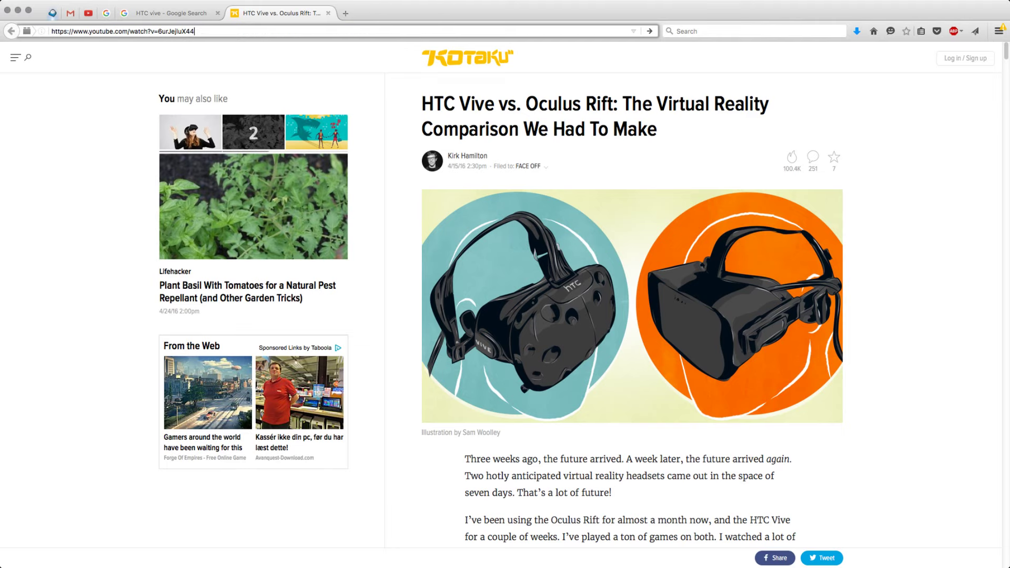
pyautogui.press('Return')
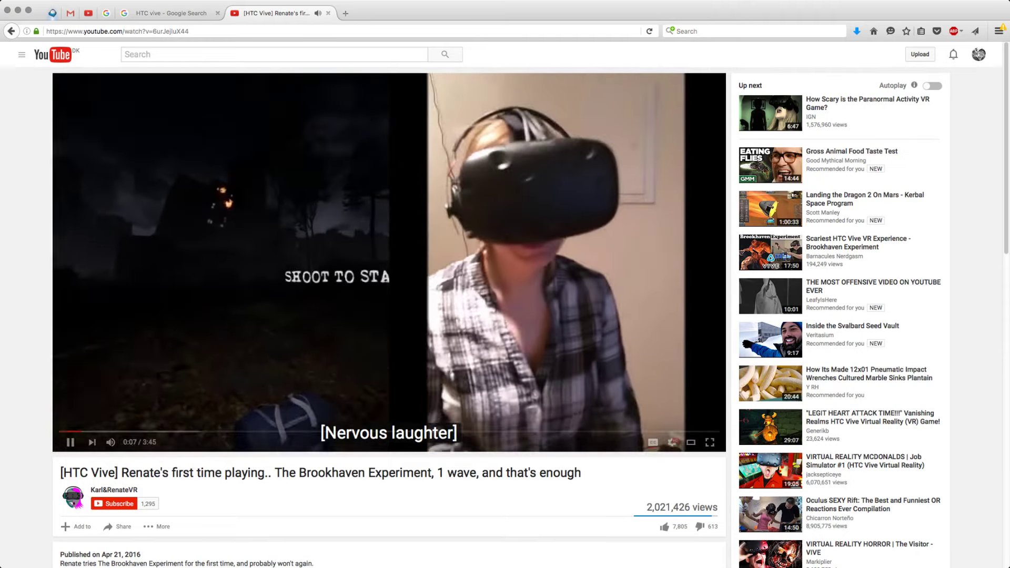
# Step: Watch the YouTube video of the Brookhaven Experiment playthrough with a pause near the start, stop it near 3:03 and close its tab
pyautogui.press('space')
pyautogui.press('super+Tab')
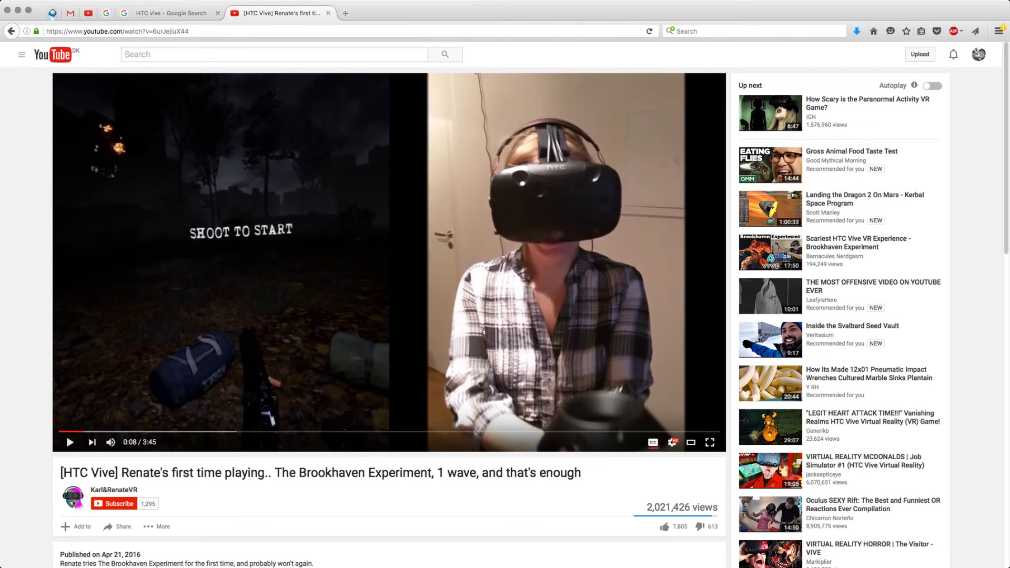
pyautogui.press('space')
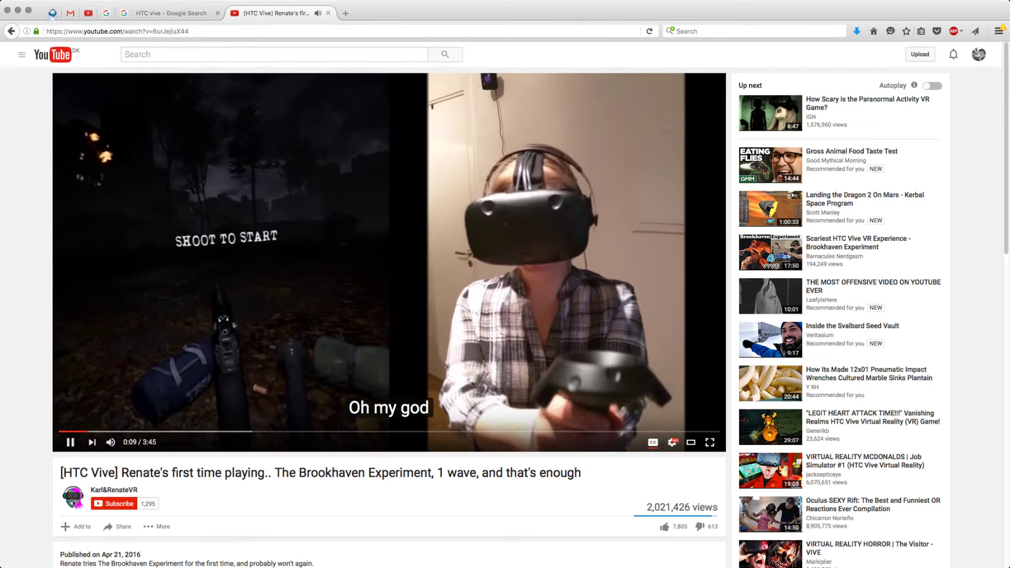
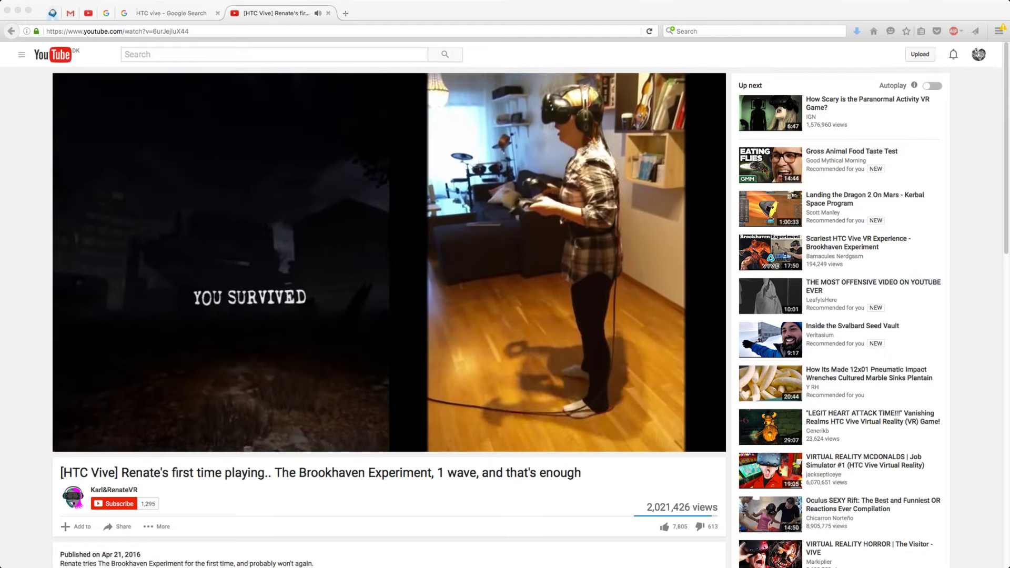
pyautogui.press('super+Tab')
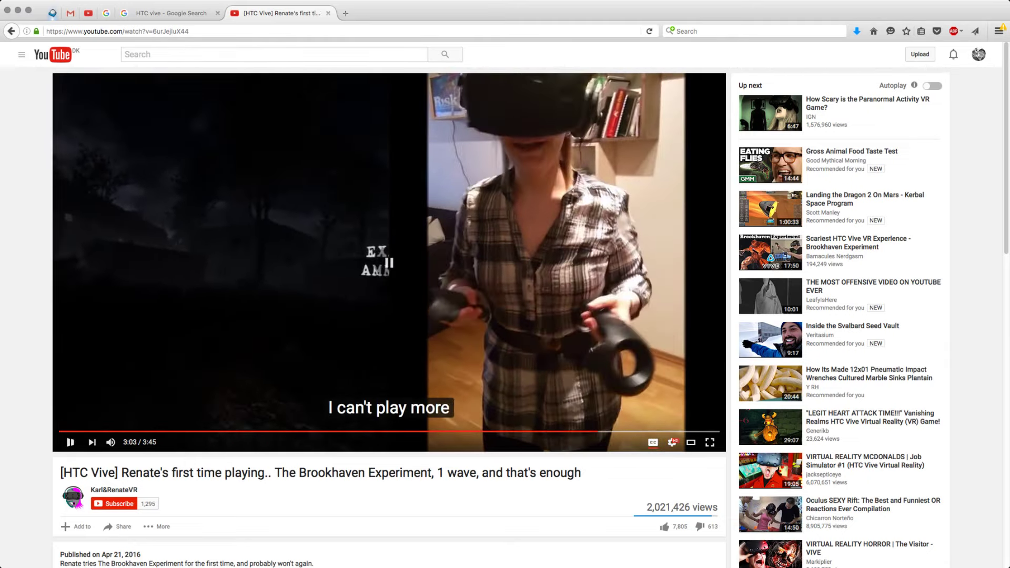
pyautogui.press('space')
pyautogui.click(329, 13)
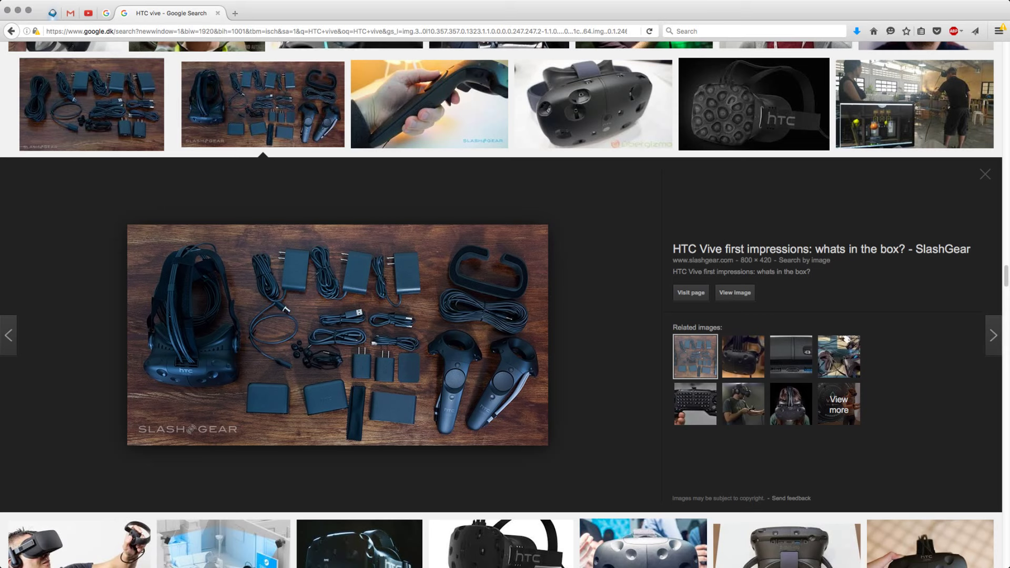
# Step: Close the box-contents preview, browse further HTC Vive images and enlarge the side-by-side stereo view from the Unreal Engine 4 article
pyautogui.press('super+Tab')
pyautogui.press('Escape')
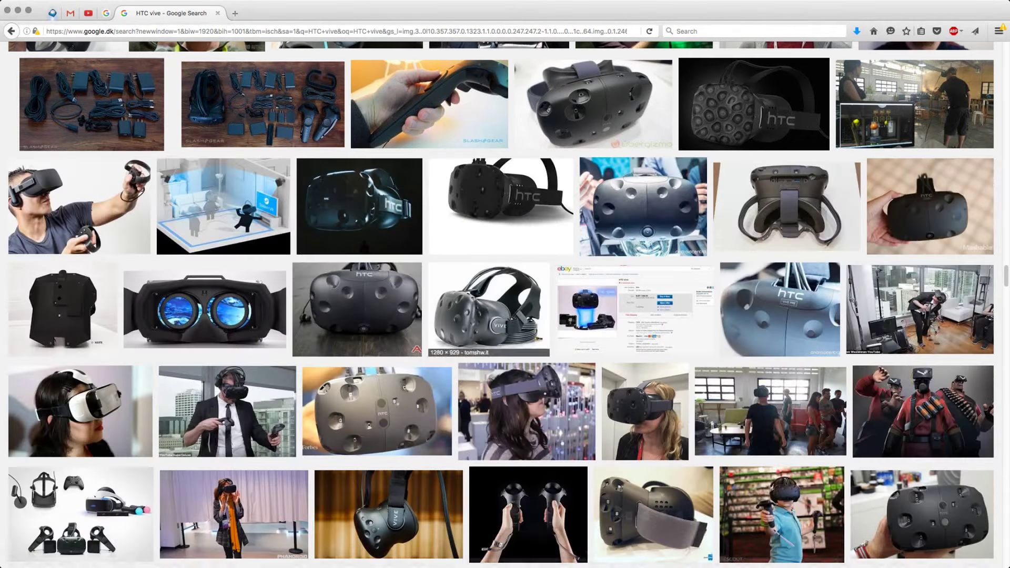
pyautogui.scroll(-5, 500, 222)
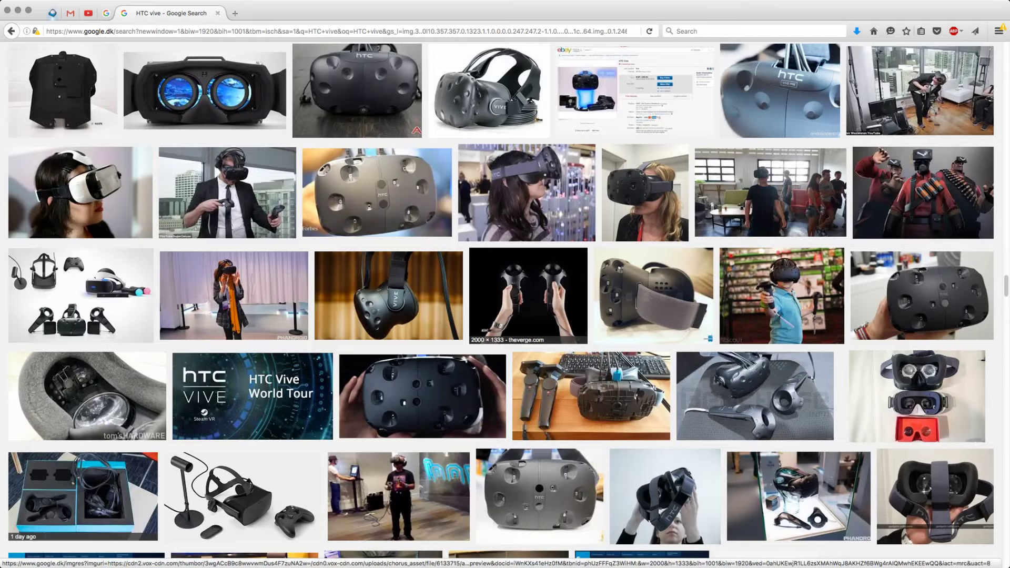
pyautogui.scroll(-6, 526, 254)
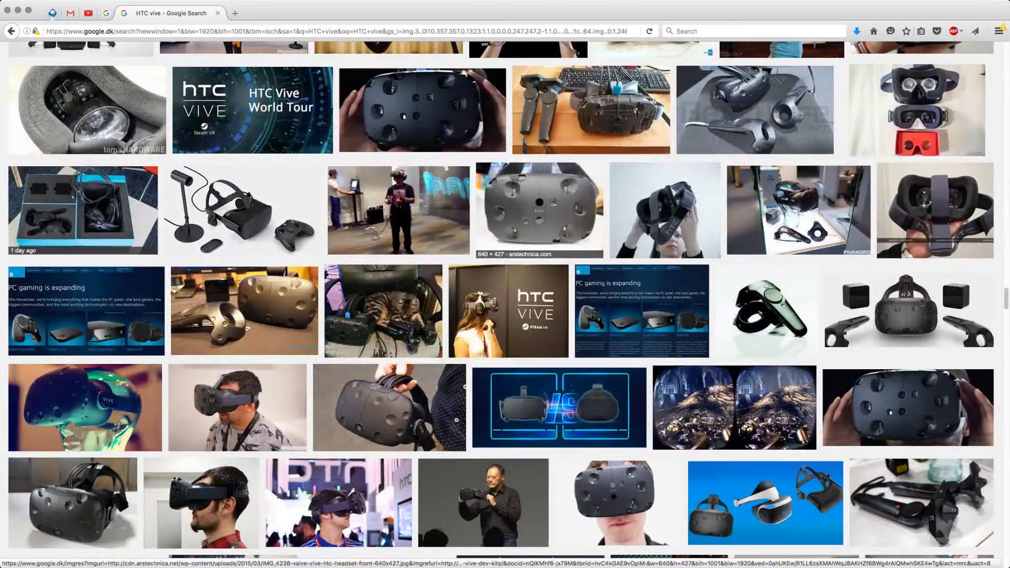
pyautogui.scroll(-6, 513, 210)
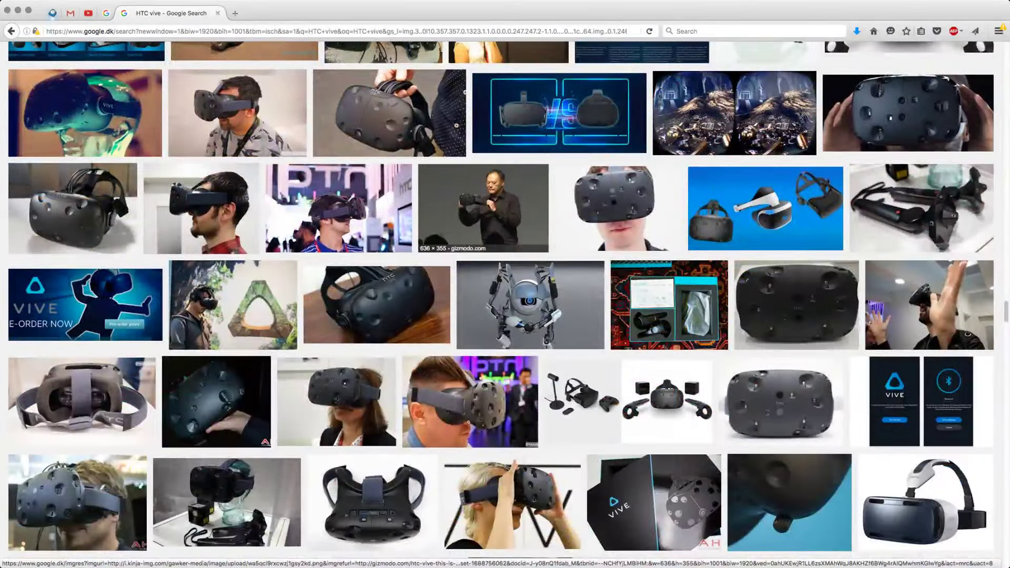
pyautogui.scroll(-5, 484, 211)
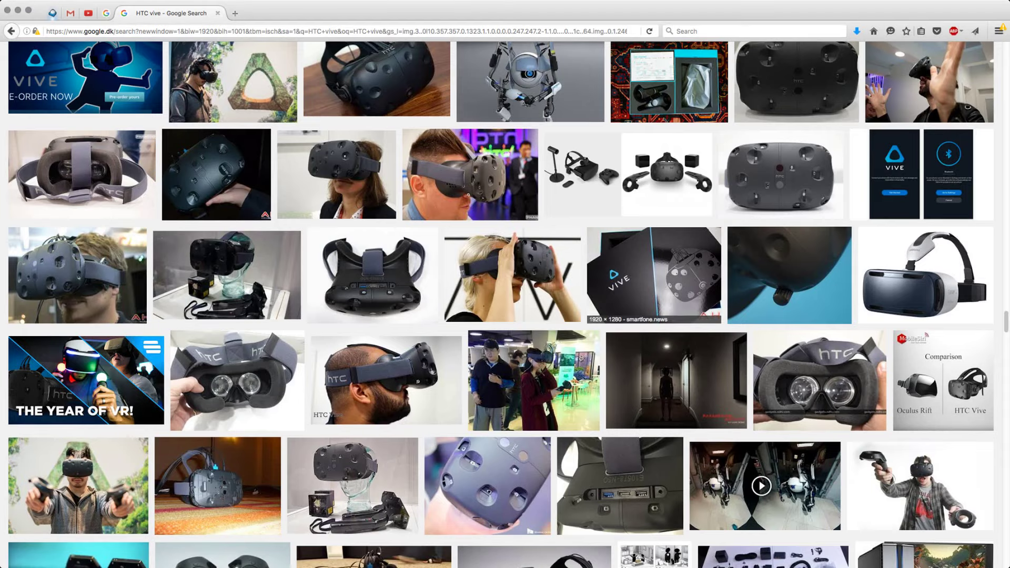
pyautogui.scroll(-3, 663, 295)
pyautogui.scroll(10, 684, 264)
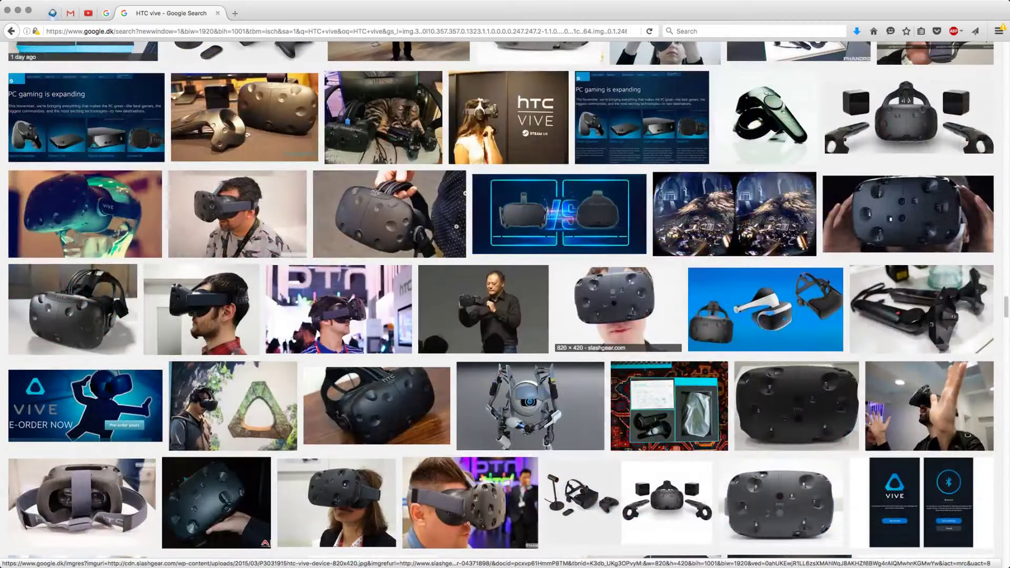
pyautogui.click(734, 216)
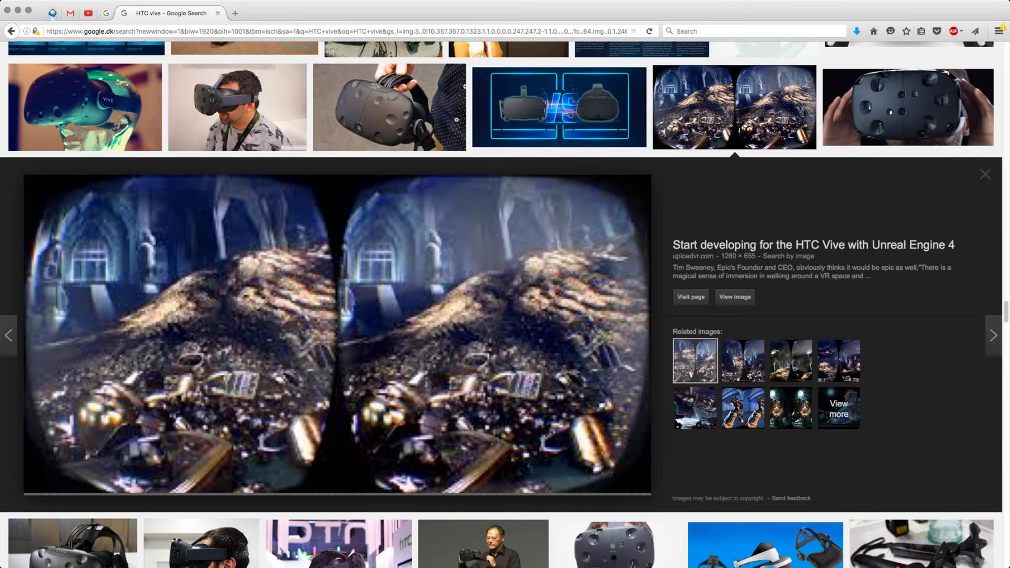
# Step: Log back in to the Roundcube webmail with the prefilled credentials
pyautogui.click(53, 13)
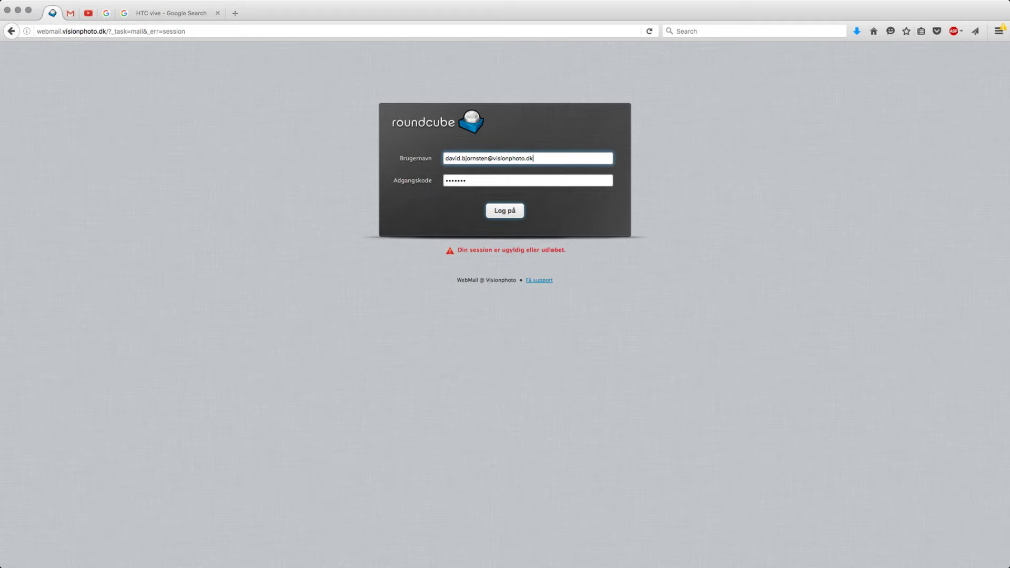
pyautogui.click(505, 211)
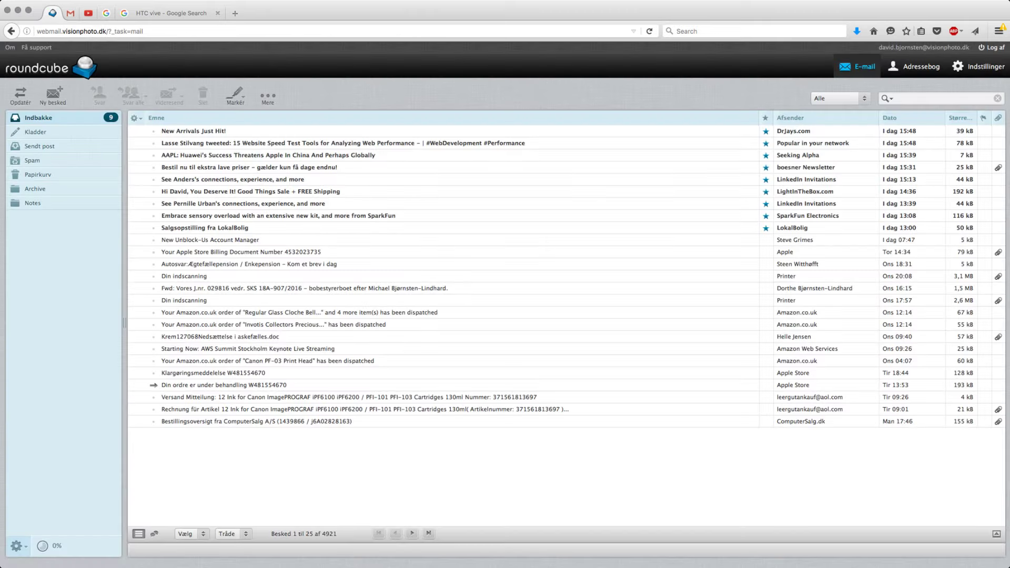
# Step: Return to the HTC Vive image results and open the full-size stereo view image in a new tab
pyautogui.press('super+5')
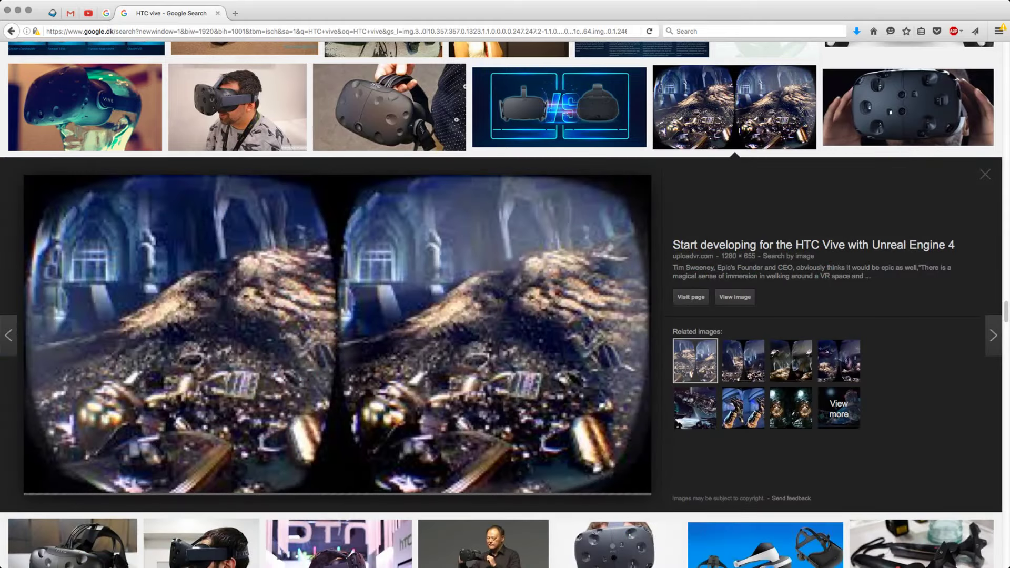
pyautogui.click(736, 297)
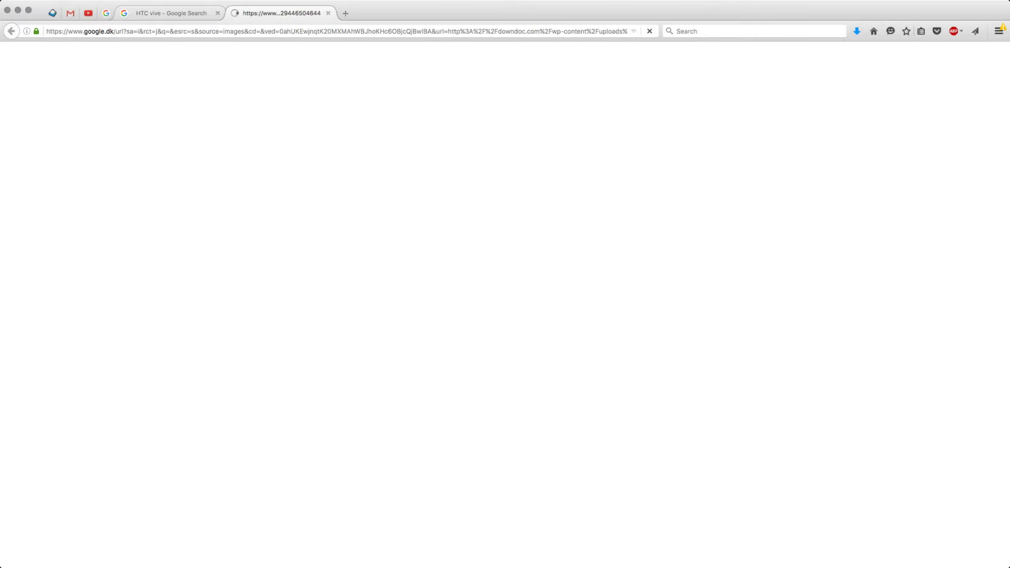
# Step: Switch to SketchBook and save the treehouse drawing as a1-sketchbookpro-test2.tif in TIFF format, then hide the palettes
pyautogui.press('super+Tab')
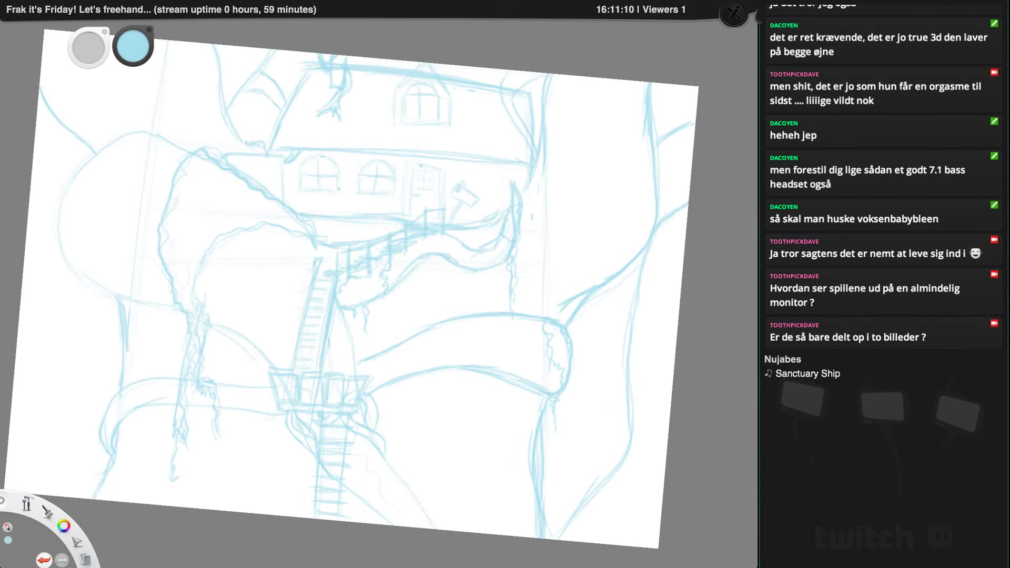
pyautogui.press('Tab')
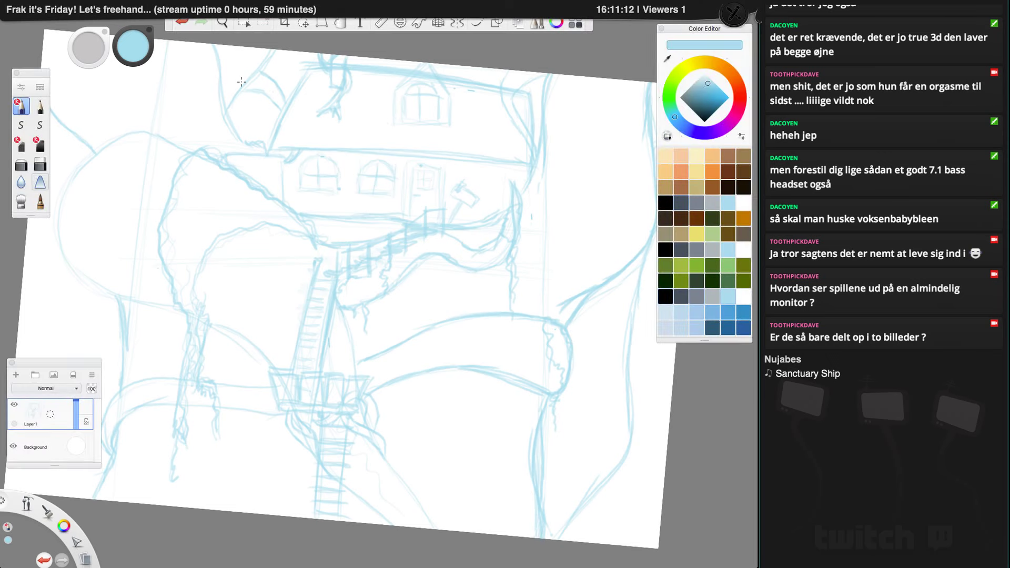
pyautogui.click(81, 11)
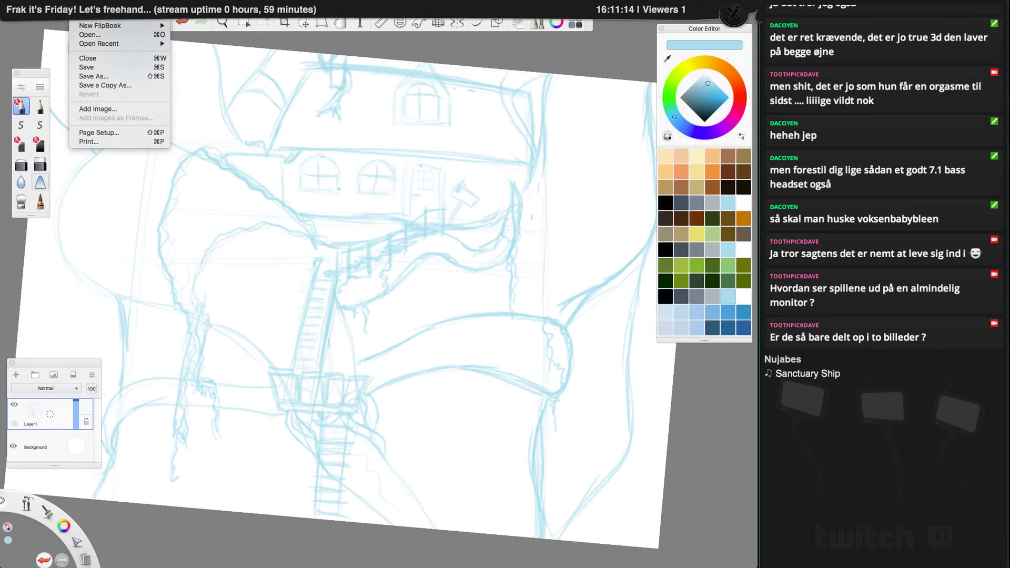
pyautogui.click(89, 67)
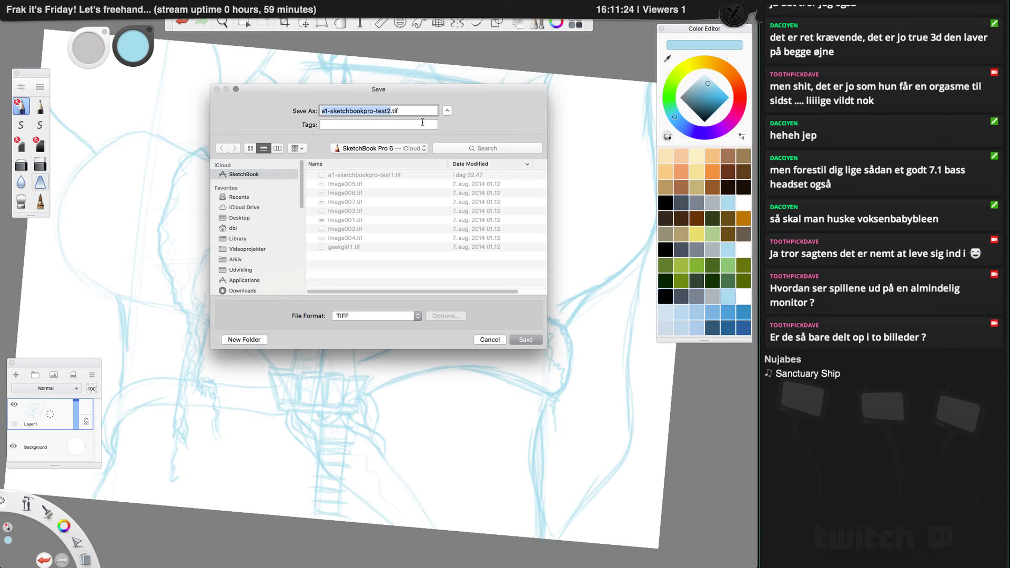
pyautogui.click(526, 339)
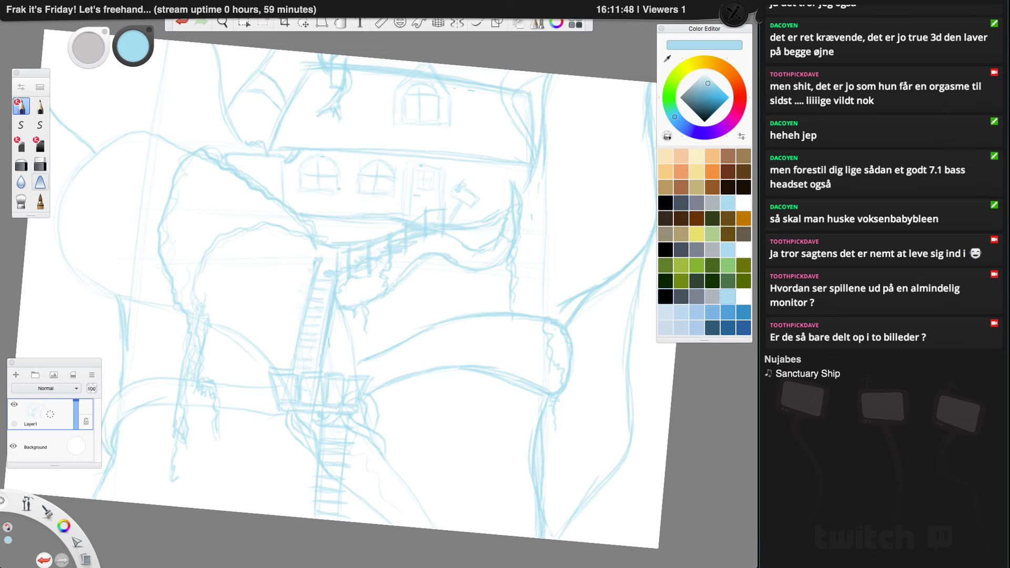
pyautogui.press('Tab')
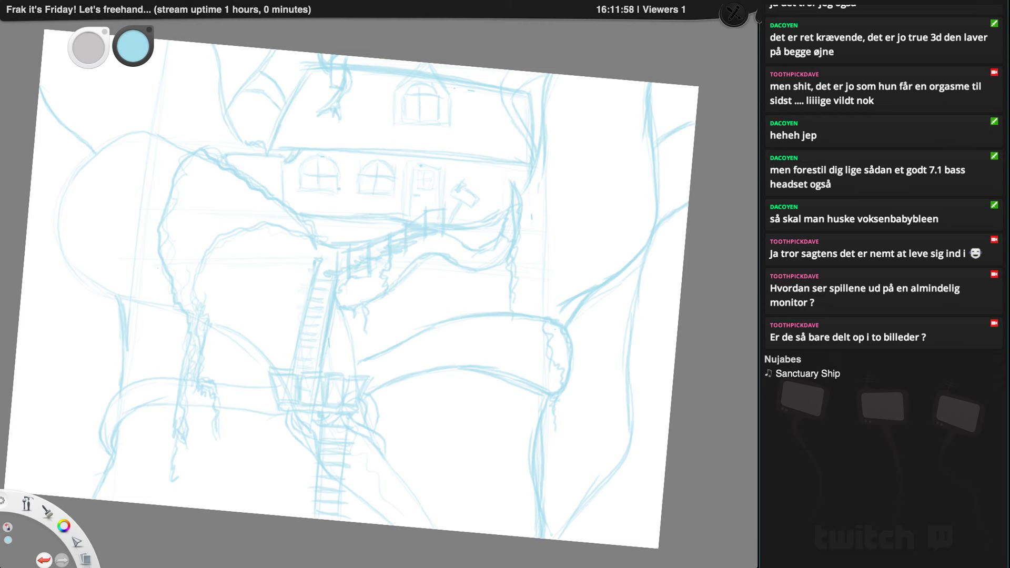
# Step: Sketch a crooked chimney pipe to the left of the roof and a small round shape on the wall beside the sign
pyautogui.press('Tab')
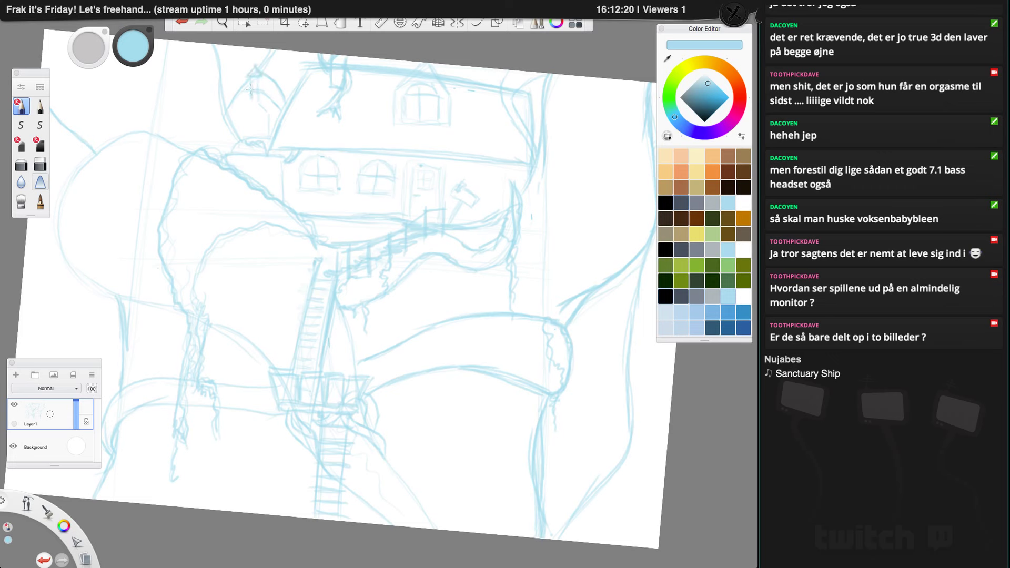
pyautogui.moveTo(261, 117); pyautogui.dragTo(261, 133)
pyautogui.moveTo(489, 191); pyautogui.dragTo(483, 190)
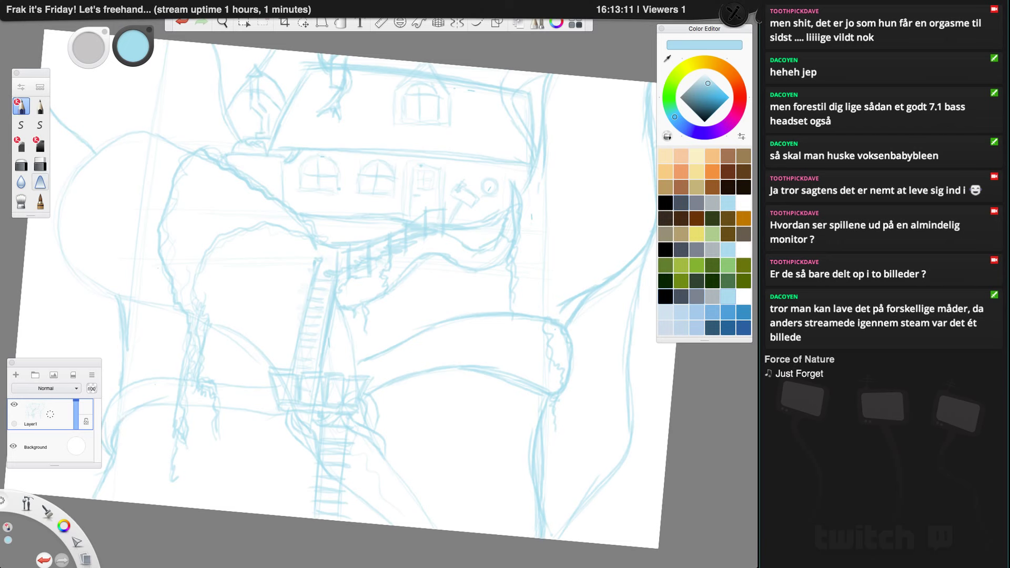
# Step: Sketch the jagged hollow opening and inner bark lines on the rounded branch end at the drawing's left edge
pyautogui.press('Tab')
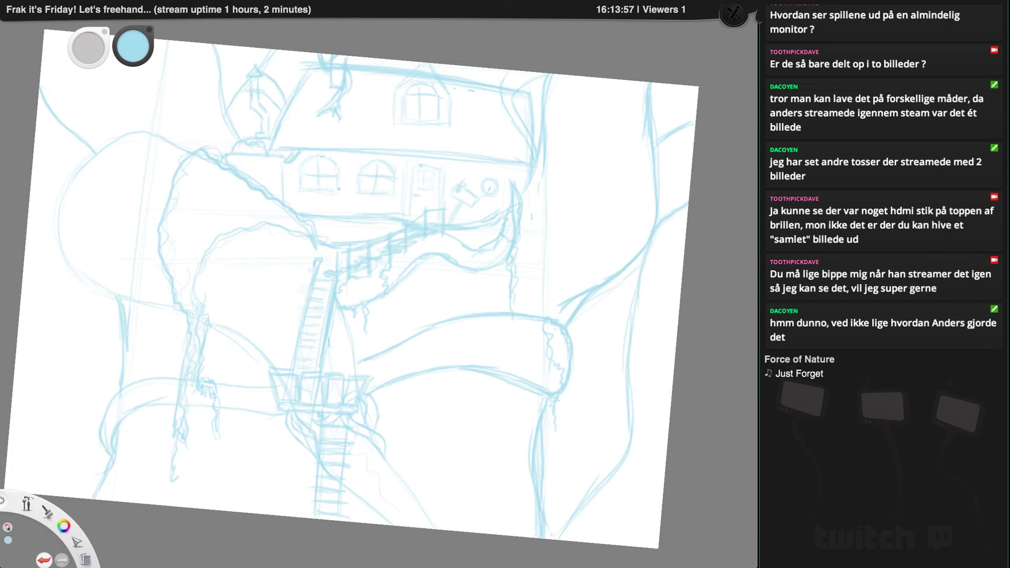
pyautogui.press('Tab')
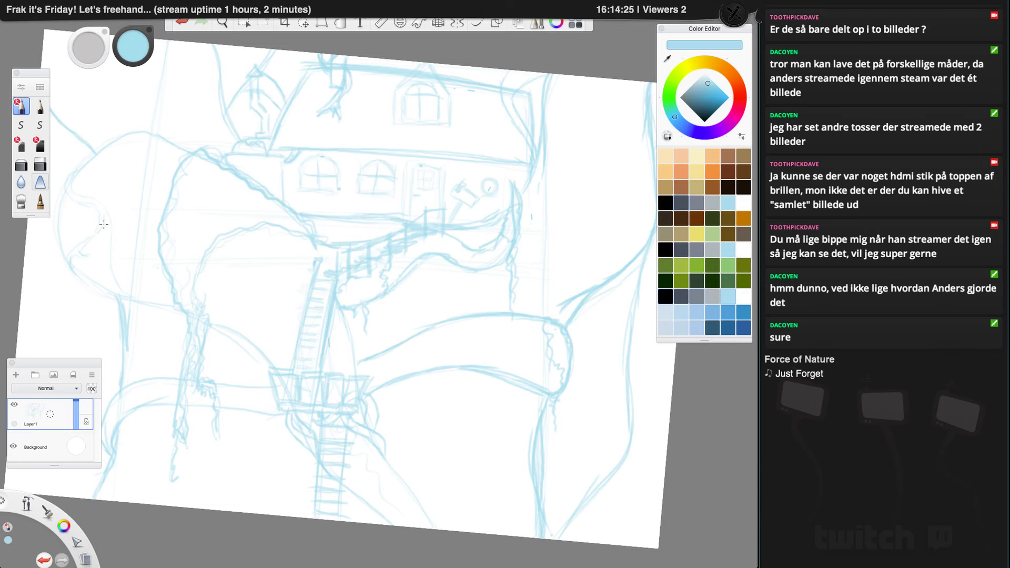
pyautogui.moveTo(106, 227); pyautogui.dragTo(108, 257)
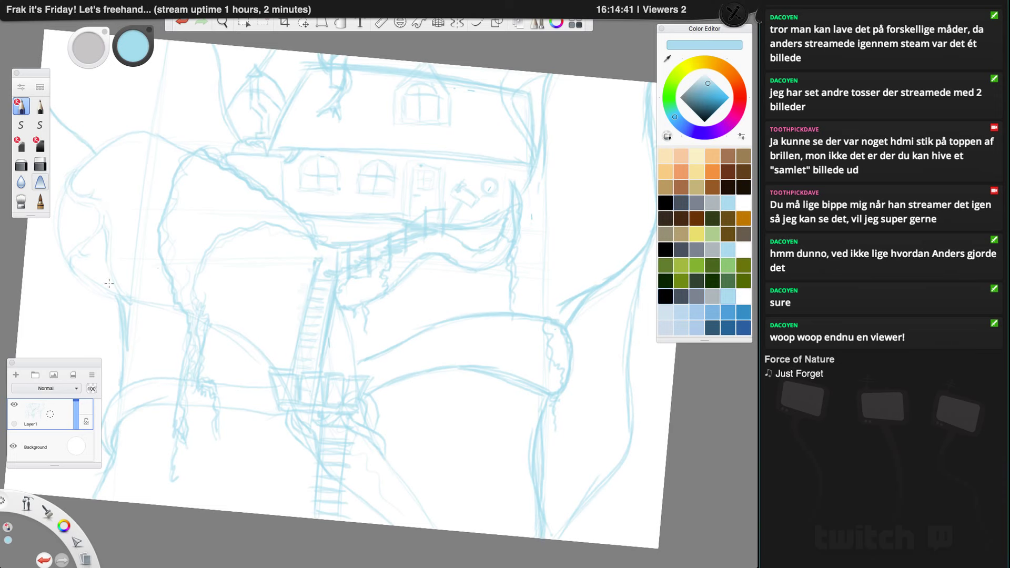
pyautogui.moveTo(99, 200); pyautogui.dragTo(122, 296)
pyautogui.moveTo(88, 255)
pyautogui.mouseDown()
pyautogui.moveTo(78, 250)
pyautogui.moveTo(69, 267)
pyautogui.moveTo(98, 208)
pyautogui.mouseUp()
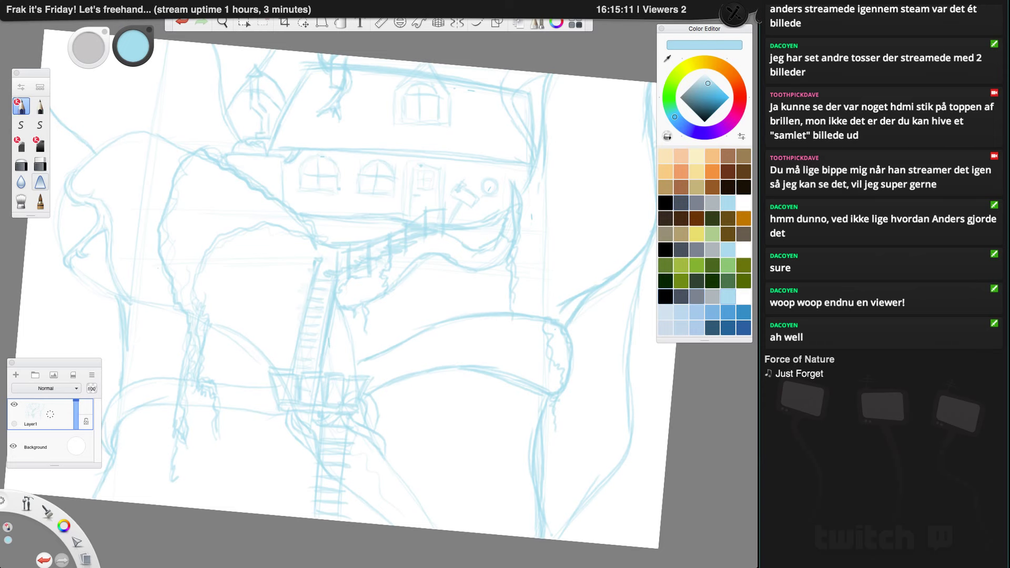
pyautogui.press('Tab')
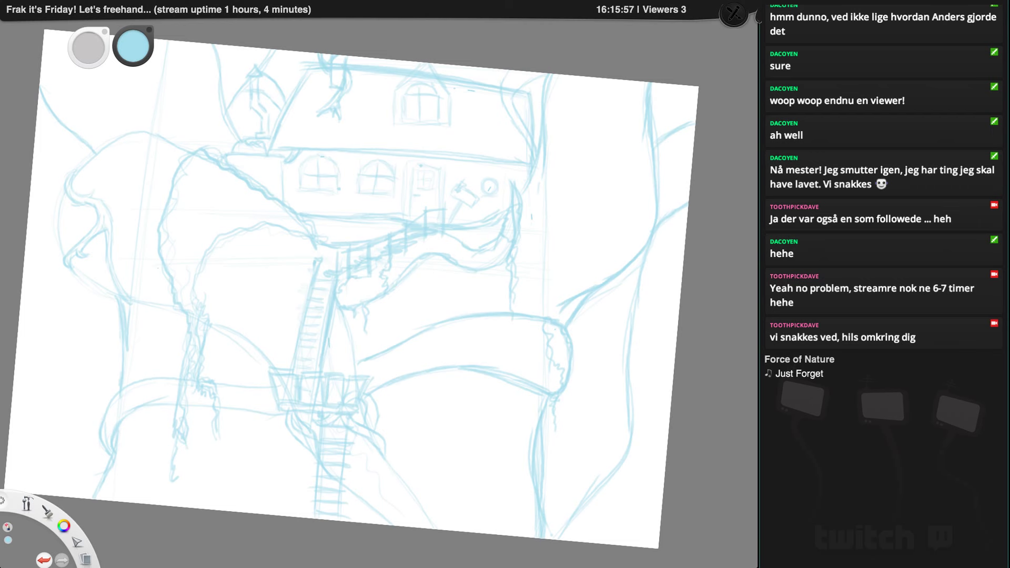
pyautogui.press('Tab')
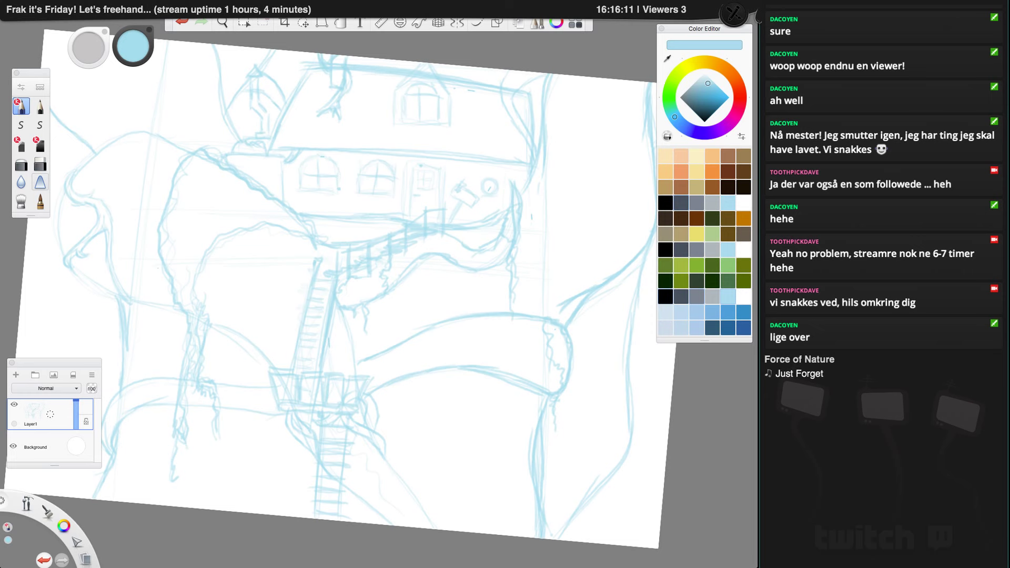
# Step: Show the palettes again and sketch spreading root lines below the lower left branch and short struts above it
pyautogui.press('Tab')
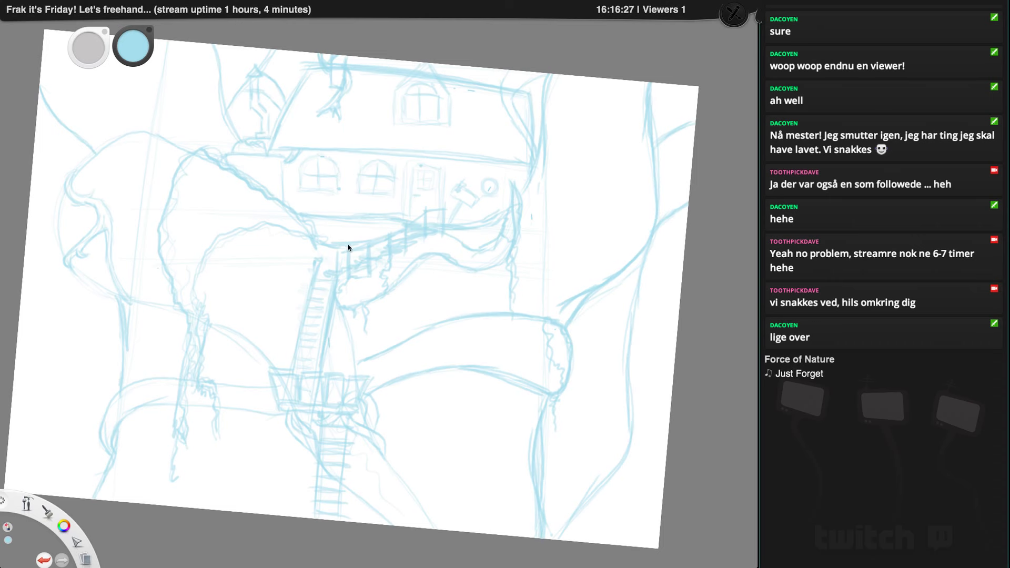
pyautogui.press('Tab')
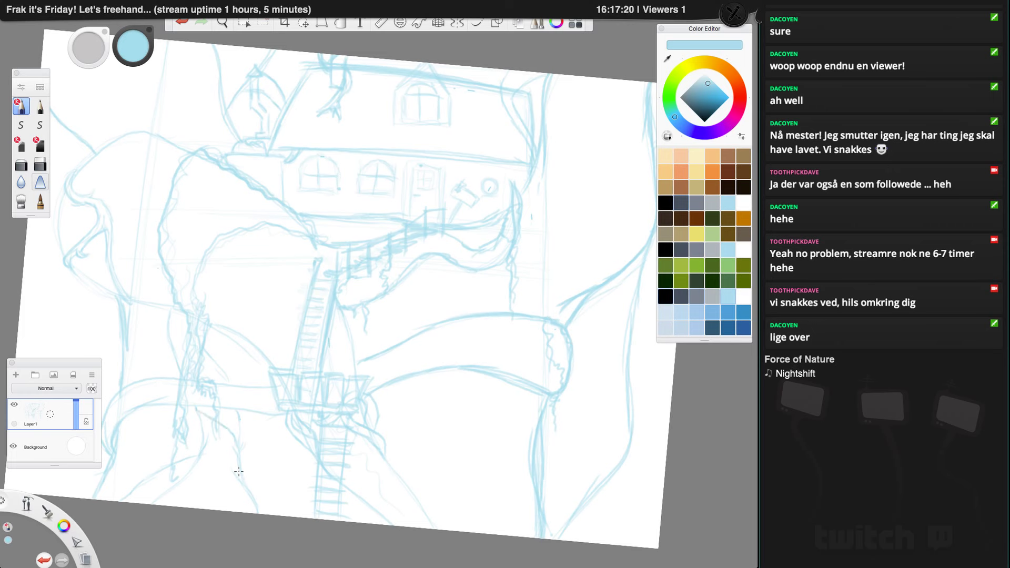
pyautogui.moveTo(240, 417); pyautogui.dragTo(245, 457)
pyautogui.moveTo(242, 420)
pyautogui.mouseDown()
pyautogui.moveTo(250, 436)
pyautogui.moveTo(240, 467)
pyautogui.mouseUp()
pyautogui.moveTo(222, 381)
pyautogui.mouseDown()
pyautogui.moveTo(226, 329)
pyautogui.moveTo(219, 356)
pyautogui.mouseUp()
pyautogui.moveTo(223, 334)
pyautogui.mouseDown()
pyautogui.moveTo(212, 313)
pyautogui.moveTo(199, 380)
pyautogui.mouseUp()
pyautogui.moveTo(211, 330); pyautogui.dragTo(203, 366)
pyautogui.moveTo(226, 334)
pyautogui.mouseDown()
pyautogui.moveTo(248, 345)
pyautogui.moveTo(227, 342)
pyautogui.moveTo(238, 340)
pyautogui.moveTo(222, 363)
pyautogui.moveTo(228, 380)
pyautogui.moveTo(225, 341)
pyautogui.moveTo(215, 360)
pyautogui.mouseUp()
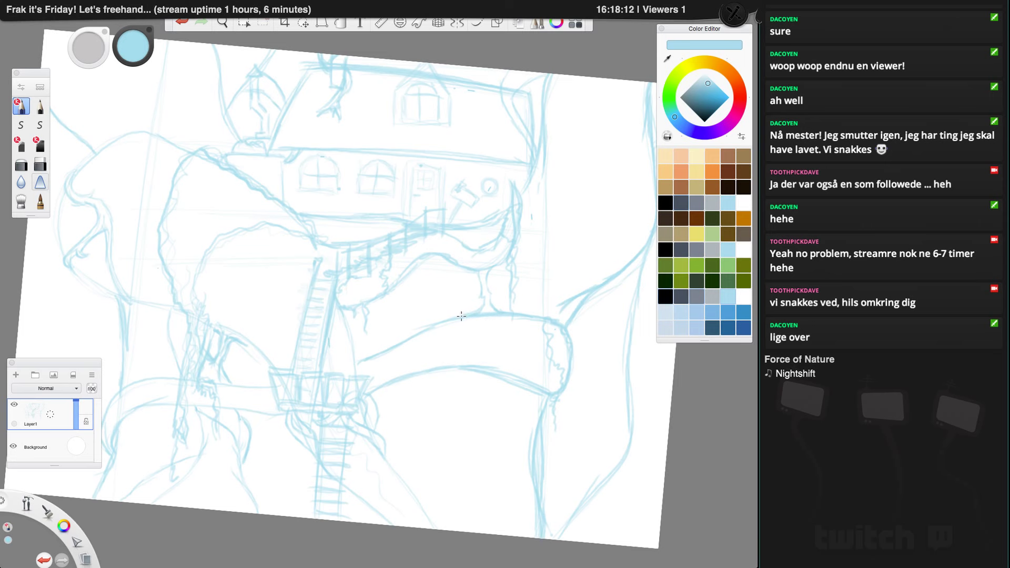
# Step: Undo the last stroke and sketch a flared support joining the branch under the balcony to the large branch below
pyautogui.press('super+z')
pyautogui.moveTo(490, 270)
pyautogui.mouseDown()
pyautogui.moveTo(513, 319)
pyautogui.moveTo(471, 268)
pyautogui.mouseUp()
pyautogui.moveTo(485, 280)
pyautogui.mouseDown()
pyautogui.moveTo(490, 311)
pyautogui.moveTo(474, 324)
pyautogui.mouseUp()
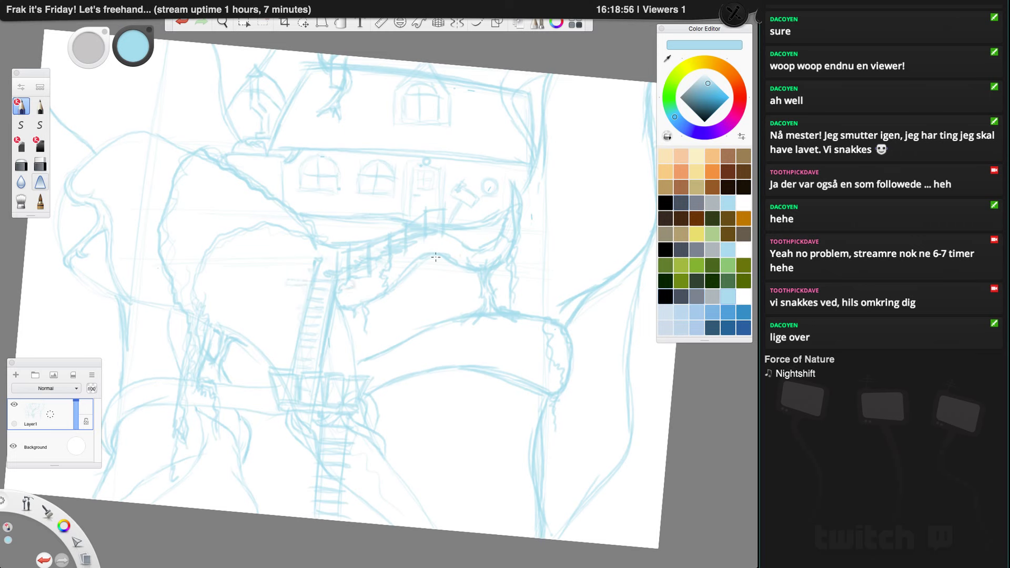
# Step: Sketch a hoist with a round pulley and hanging rope beside the top of the ladder
pyautogui.moveTo(290, 282)
pyautogui.mouseDown()
pyautogui.moveTo(307, 281)
pyautogui.moveTo(295, 277)
pyautogui.mouseUp()
pyautogui.moveTo(318, 230)
pyautogui.mouseDown()
pyautogui.moveTo(296, 224)
pyautogui.moveTo(305, 219)
pyautogui.moveTo(298, 275)
pyautogui.mouseUp()
pyautogui.moveTo(302, 223)
pyautogui.mouseDown()
pyautogui.moveTo(299, 279)
pyautogui.moveTo(305, 217)
pyautogui.moveTo(318, 221)
pyautogui.moveTo(318, 234)
pyautogui.moveTo(313, 222)
pyautogui.mouseUp()
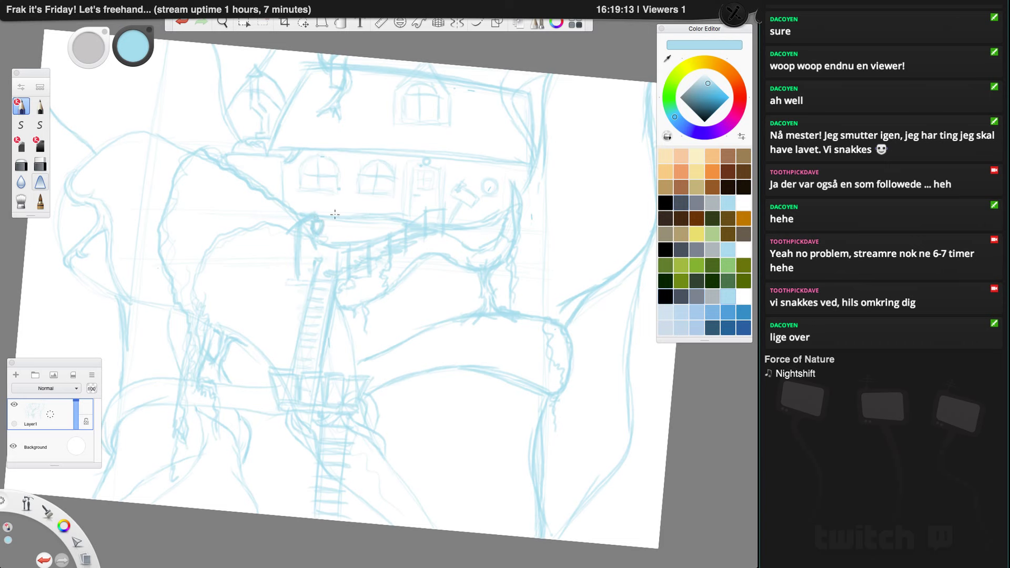
pyautogui.moveTo(294, 277); pyautogui.dragTo(301, 278)
# Step: Sketch jagged, broken bark details along the inner and outer edges of the big left branch
pyautogui.moveTo(250, 207)
pyautogui.mouseDown()
pyautogui.moveTo(241, 217)
pyautogui.moveTo(262, 213)
pyautogui.mouseUp()
pyautogui.moveTo(256, 201); pyautogui.dragTo(280, 217)
pyautogui.moveTo(189, 167)
pyautogui.mouseDown()
pyautogui.moveTo(187, 184)
pyautogui.moveTo(235, 177)
pyautogui.mouseUp()
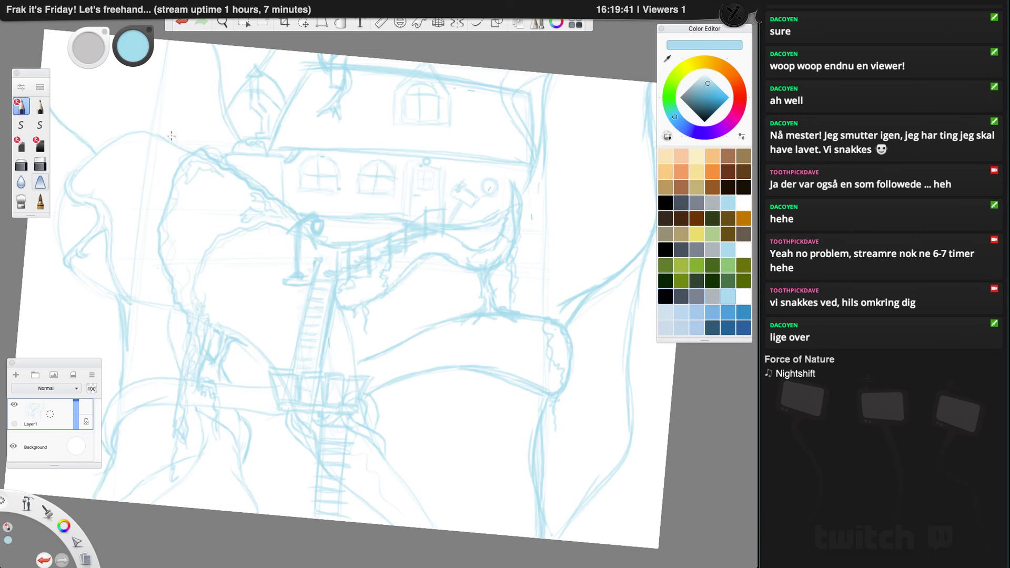
pyautogui.moveTo(167, 142); pyautogui.dragTo(172, 163)
pyautogui.moveTo(172, 132); pyautogui.dragTo(170, 158)
pyautogui.moveTo(179, 191); pyautogui.dragTo(196, 193)
# Step: Sketch a winding branch between the house and the right trunk, ending in a spiral curl
pyautogui.moveTo(627, 108); pyautogui.dragTo(645, 106)
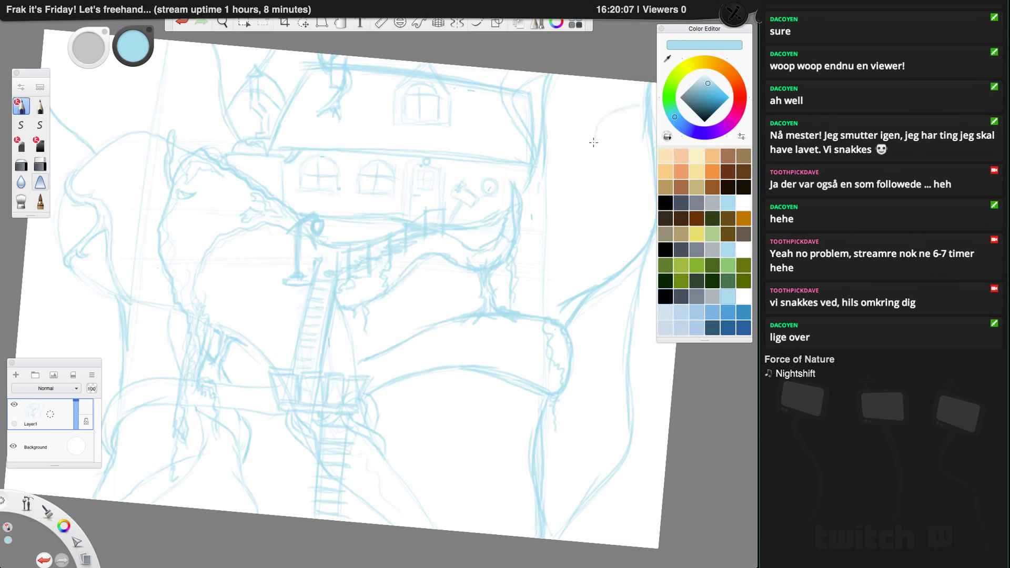
pyautogui.moveTo(590, 151)
pyautogui.mouseDown()
pyautogui.moveTo(544, 127)
pyautogui.moveTo(583, 163)
pyautogui.moveTo(558, 192)
pyautogui.mouseUp()
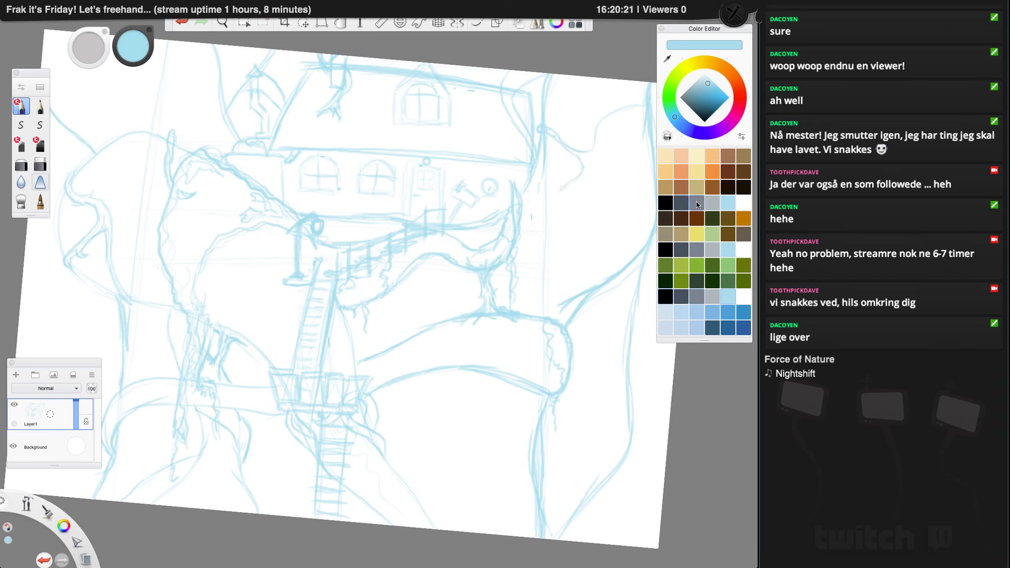
pyautogui.moveTo(555, 200)
pyautogui.mouseDown()
pyautogui.moveTo(574, 220)
pyautogui.moveTo(606, 219)
pyautogui.mouseUp()
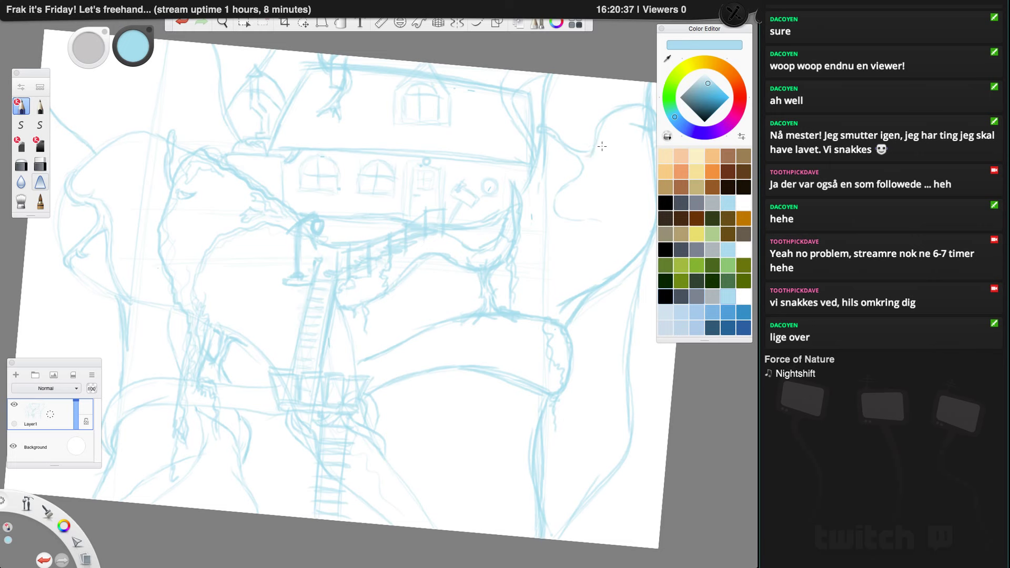
pyautogui.moveTo(582, 166); pyautogui.dragTo(584, 156)
pyautogui.moveTo(598, 162); pyautogui.dragTo(600, 147)
pyautogui.moveTo(580, 181); pyautogui.dragTo(565, 217)
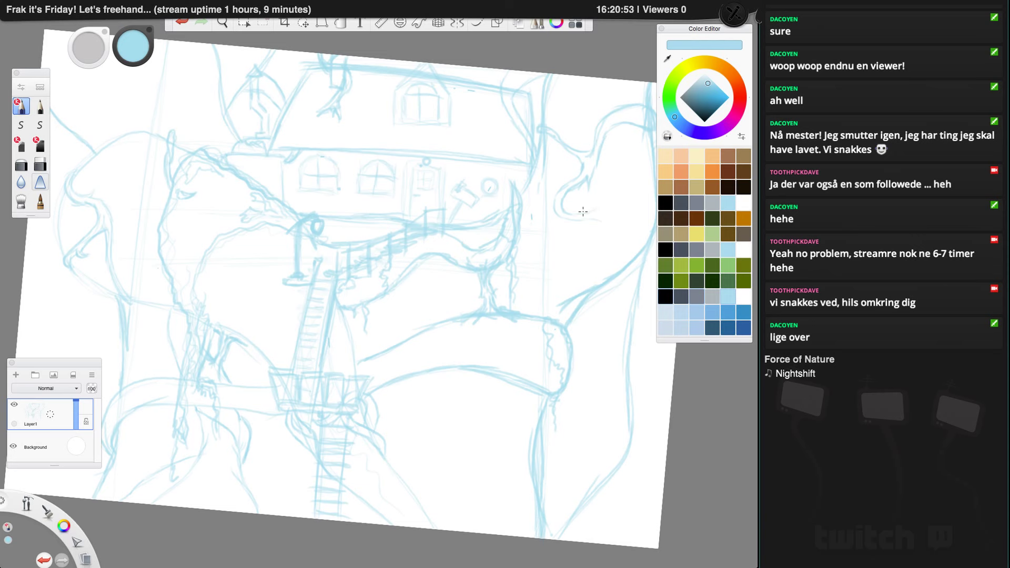
pyautogui.moveTo(604, 204)
pyautogui.mouseDown()
pyautogui.moveTo(640, 208)
pyautogui.moveTo(638, 227)
pyautogui.moveTo(640, 208)
pyautogui.moveTo(633, 240)
pyautogui.moveTo(636, 231)
pyautogui.moveTo(617, 243)
pyautogui.moveTo(604, 217)
pyautogui.moveTo(603, 226)
pyautogui.moveTo(614, 210)
pyautogui.moveTo(632, 212)
pyautogui.moveTo(630, 231)
pyautogui.moveTo(615, 230)
pyautogui.moveTo(615, 218)
pyautogui.moveTo(627, 231)
pyautogui.moveTo(633, 214)
pyautogui.moveTo(616, 207)
pyautogui.moveTo(602, 220)
pyautogui.moveTo(620, 243)
pyautogui.moveTo(631, 240)
pyautogui.moveTo(640, 207)
pyautogui.moveTo(603, 204)
pyautogui.moveTo(609, 198)
pyautogui.moveTo(592, 213)
pyautogui.moveTo(609, 205)
pyautogui.moveTo(570, 206)
pyautogui.moveTo(566, 194)
pyautogui.moveTo(584, 180)
pyautogui.moveTo(566, 216)
pyautogui.moveTo(625, 219)
pyautogui.moveTo(614, 218)
pyautogui.moveTo(622, 234)
pyautogui.moveTo(633, 221)
pyautogui.moveTo(608, 217)
pyautogui.moveTo(616, 236)
pyautogui.moveTo(643, 211)
pyautogui.mouseUp()
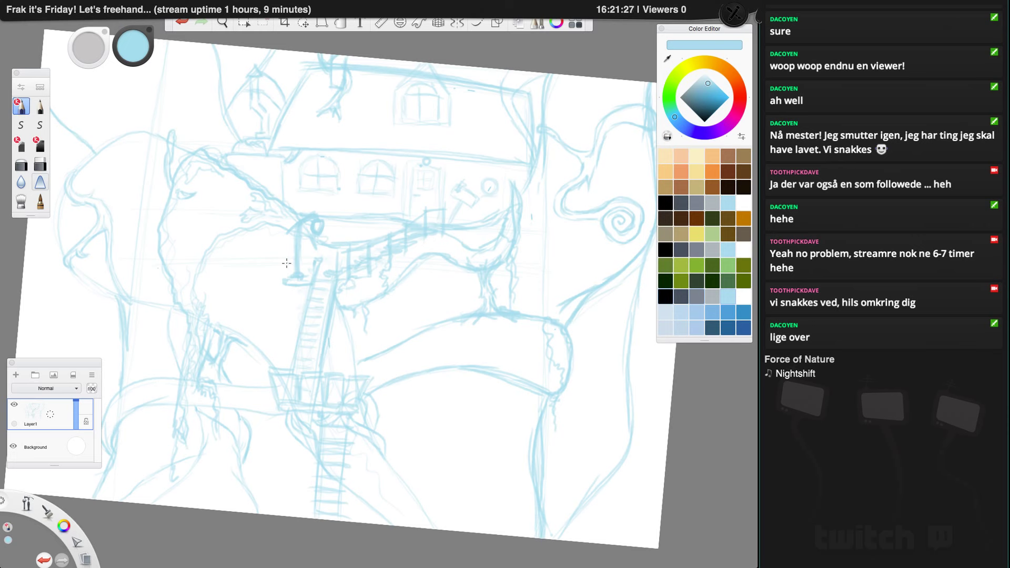
# Step: Sketch a bucket hanging from the hoist and thicken the base of the large right branch
pyautogui.moveTo(283, 283)
pyautogui.mouseDown()
pyautogui.moveTo(283, 256)
pyautogui.moveTo(287, 280)
pyautogui.moveTo(307, 278)
pyautogui.moveTo(310, 257)
pyautogui.mouseUp()
pyautogui.moveTo(279, 253); pyautogui.dragTo(290, 258)
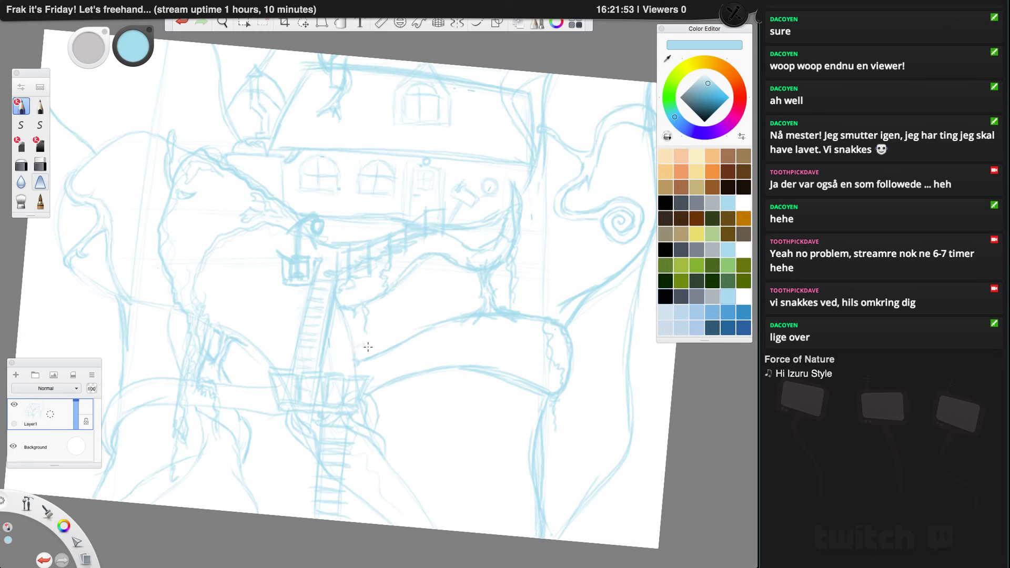
pyautogui.moveTo(363, 343); pyautogui.dragTo(358, 351)
# Step: Sketch a twisted, knotted root hanging under the large right branch and connecting to the trunk beside it
pyautogui.moveTo(519, 372)
pyautogui.mouseDown()
pyautogui.moveTo(487, 380)
pyautogui.moveTo(493, 400)
pyautogui.moveTo(475, 422)
pyautogui.moveTo(472, 437)
pyautogui.moveTo(500, 466)
pyautogui.mouseUp()
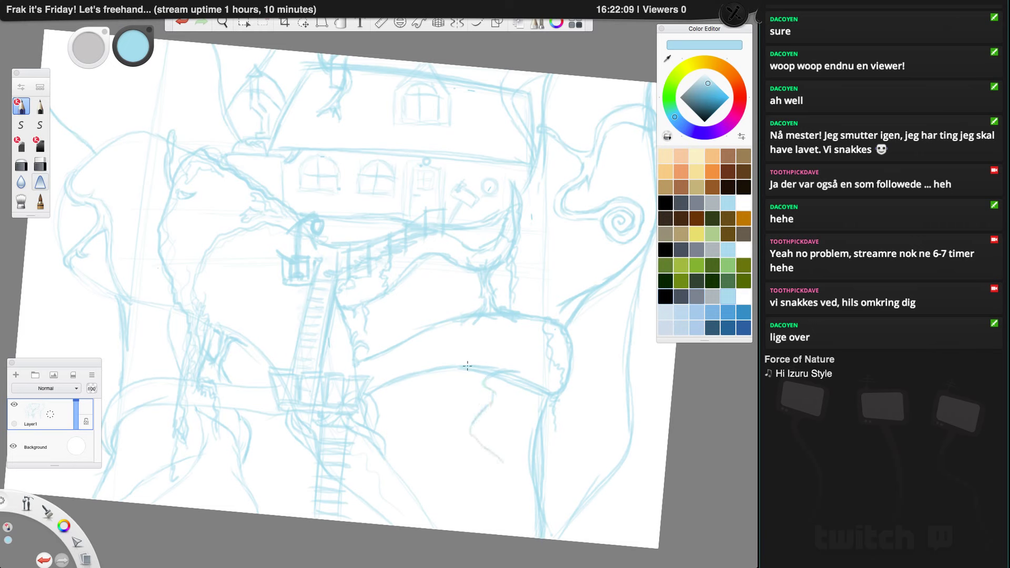
pyautogui.moveTo(466, 370)
pyautogui.mouseDown()
pyautogui.moveTo(480, 390)
pyautogui.moveTo(469, 385)
pyautogui.moveTo(467, 362)
pyautogui.moveTo(466, 382)
pyautogui.moveTo(485, 391)
pyautogui.moveTo(466, 412)
pyautogui.moveTo(463, 441)
pyautogui.moveTo(499, 455)
pyautogui.moveTo(479, 443)
pyautogui.moveTo(510, 449)
pyautogui.moveTo(478, 442)
pyautogui.moveTo(508, 451)
pyautogui.moveTo(510, 464)
pyautogui.moveTo(491, 473)
pyautogui.moveTo(492, 454)
pyautogui.moveTo(497, 478)
pyautogui.mouseUp()
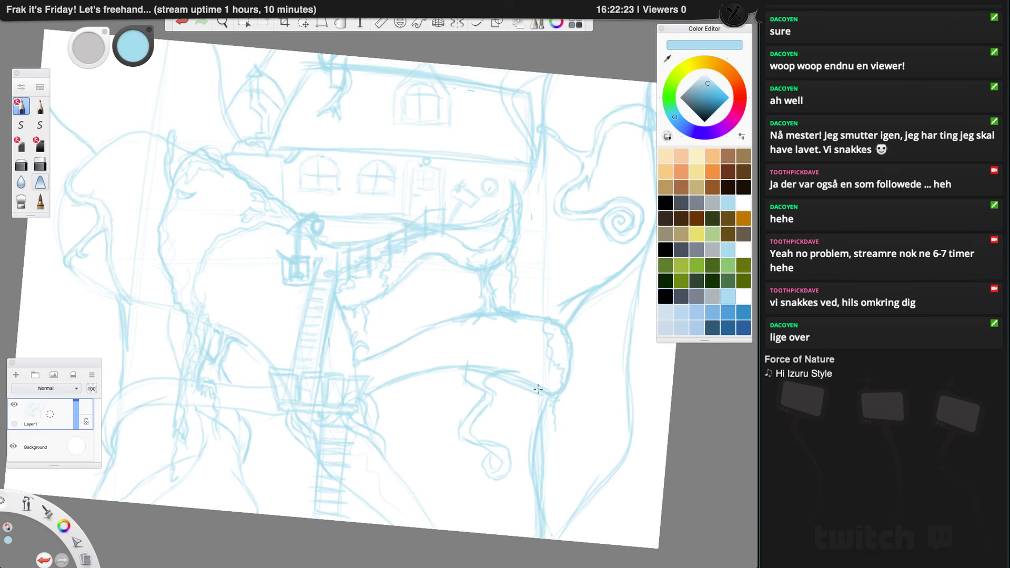
pyautogui.moveTo(493, 468); pyautogui.dragTo(478, 515)
pyautogui.moveTo(497, 468); pyautogui.dragTo(479, 512)
pyautogui.moveTo(507, 473)
pyautogui.mouseDown()
pyautogui.moveTo(532, 484)
pyautogui.moveTo(541, 468)
pyautogui.moveTo(544, 485)
pyautogui.moveTo(525, 495)
pyautogui.moveTo(501, 477)
pyautogui.mouseUp()
pyautogui.moveTo(537, 471)
pyautogui.mouseDown()
pyautogui.moveTo(513, 488)
pyautogui.moveTo(540, 490)
pyautogui.moveTo(523, 495)
pyautogui.moveTo(490, 465)
pyautogui.moveTo(480, 515)
pyautogui.moveTo(491, 492)
pyautogui.mouseUp()
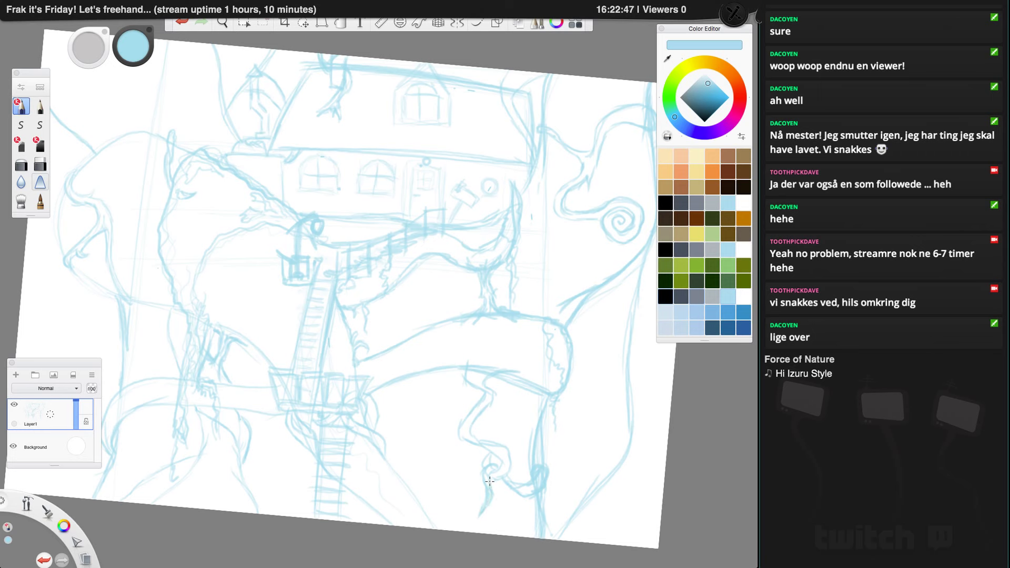
pyautogui.moveTo(497, 432); pyautogui.dragTo(483, 464)
pyautogui.moveTo(477, 439); pyautogui.dragTo(485, 447)
pyautogui.moveTo(464, 422)
pyautogui.mouseDown()
pyautogui.moveTo(461, 436)
pyautogui.moveTo(474, 438)
pyautogui.mouseUp()
# Step: Sketch a small gnarled shape over the large right branch's upper edge, then darken the house door and wooden sign
pyautogui.moveTo(422, 342)
pyautogui.mouseDown()
pyautogui.moveTo(411, 358)
pyautogui.moveTo(402, 354)
pyautogui.moveTo(400, 370)
pyautogui.moveTo(435, 339)
pyautogui.moveTo(441, 326)
pyautogui.moveTo(429, 327)
pyautogui.mouseUp()
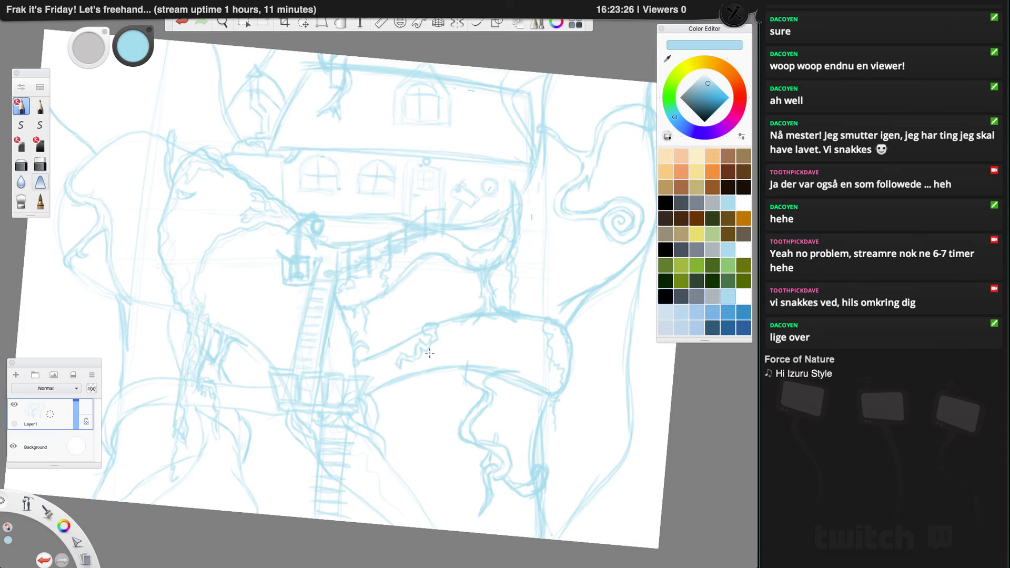
pyautogui.moveTo(424, 342); pyautogui.dragTo(424, 382)
pyautogui.moveTo(413, 173); pyautogui.dragTo(410, 217)
pyautogui.moveTo(407, 178)
pyautogui.mouseDown()
pyautogui.moveTo(404, 226)
pyautogui.moveTo(406, 215)
pyautogui.mouseUp()
pyautogui.moveTo(406, 166)
pyautogui.mouseDown()
pyautogui.moveTo(452, 163)
pyautogui.moveTo(434, 169)
pyautogui.moveTo(438, 192)
pyautogui.moveTo(438, 181)
pyautogui.moveTo(416, 202)
pyautogui.moveTo(417, 175)
pyautogui.moveTo(433, 189)
pyautogui.mouseUp()
pyautogui.moveTo(421, 174)
pyautogui.mouseDown()
pyautogui.moveTo(433, 174)
pyautogui.moveTo(425, 189)
pyautogui.moveTo(433, 181)
pyautogui.moveTo(458, 203)
pyautogui.moveTo(455, 224)
pyautogui.mouseUp()
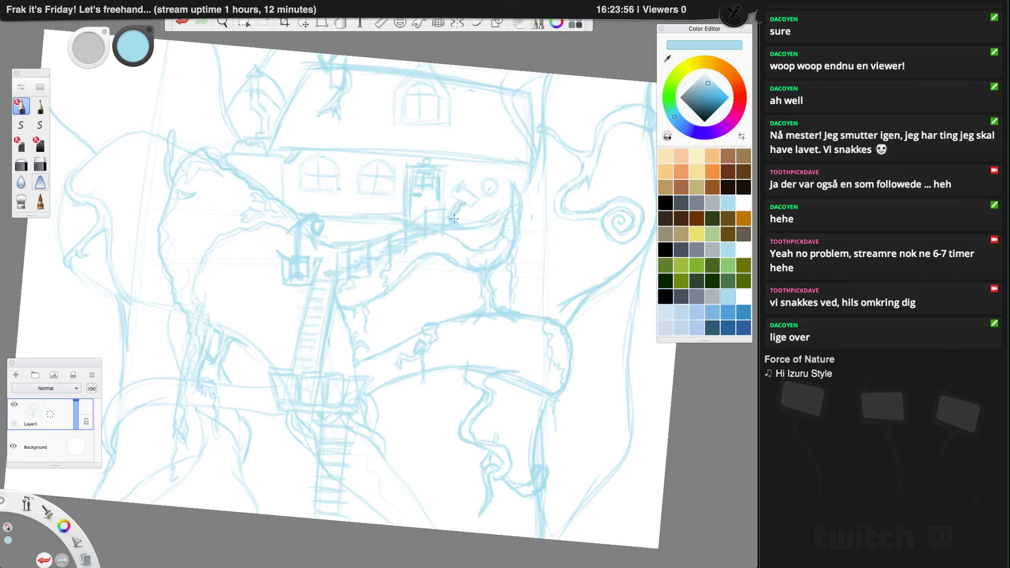
pyautogui.moveTo(455, 196); pyautogui.dragTo(473, 207)
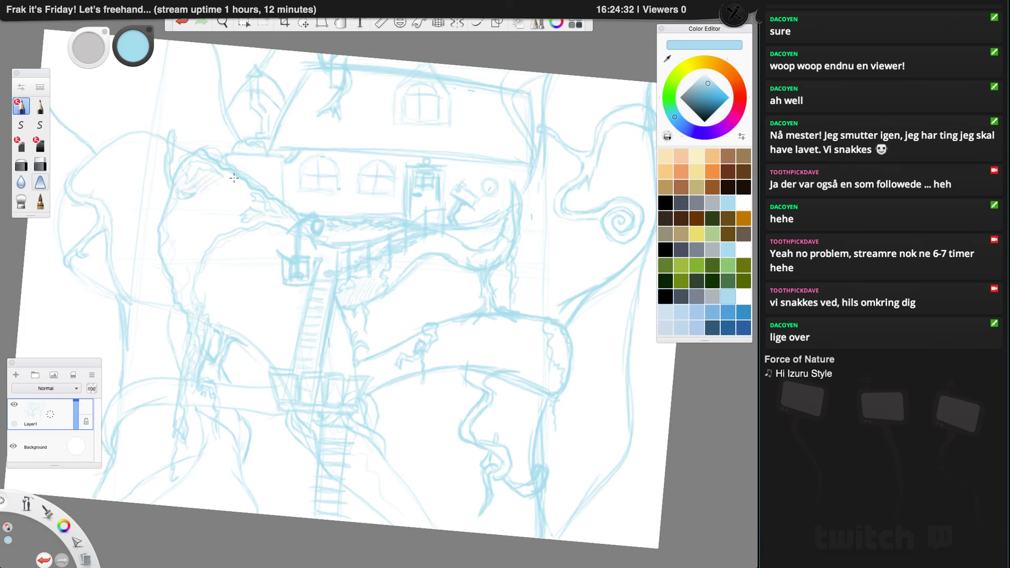
# Step: Shade the inner face of the big left branch and the cut end of the large right branch with hatching
pyautogui.moveTo(219, 196)
pyautogui.mouseDown()
pyautogui.moveTo(234, 185)
pyautogui.moveTo(217, 209)
pyautogui.mouseUp()
pyautogui.moveTo(195, 212)
pyautogui.mouseDown()
pyautogui.moveTo(163, 235)
pyautogui.moveTo(169, 266)
pyautogui.mouseUp()
pyautogui.moveTo(562, 330)
pyautogui.mouseDown()
pyautogui.moveTo(556, 356)
pyautogui.moveTo(567, 389)
pyautogui.mouseUp()
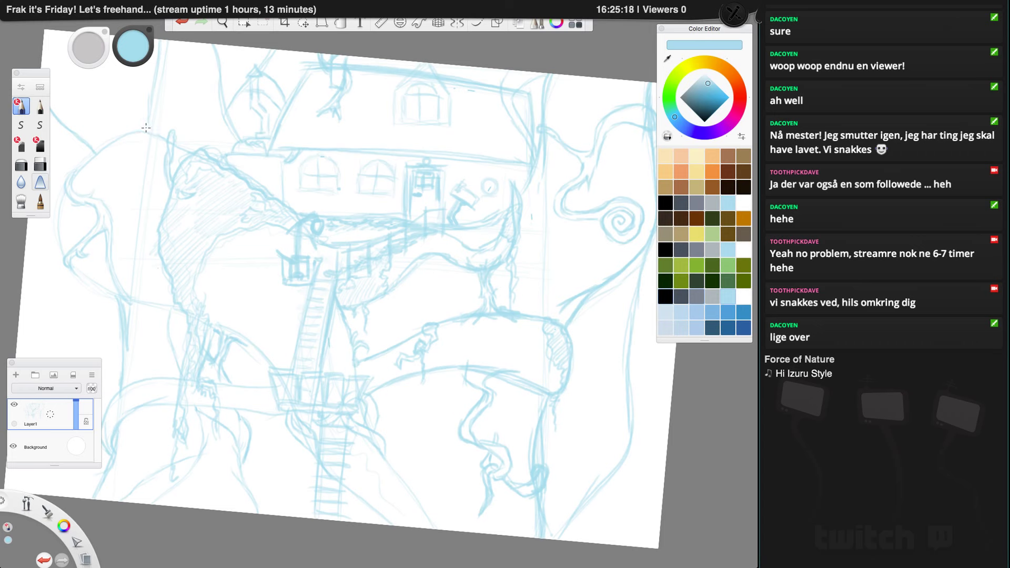
# Step: Sketch a twisted rope hanging from the drawing's upper left edge and looping around the big left branch
pyautogui.moveTo(135, 133); pyautogui.dragTo(143, 278)
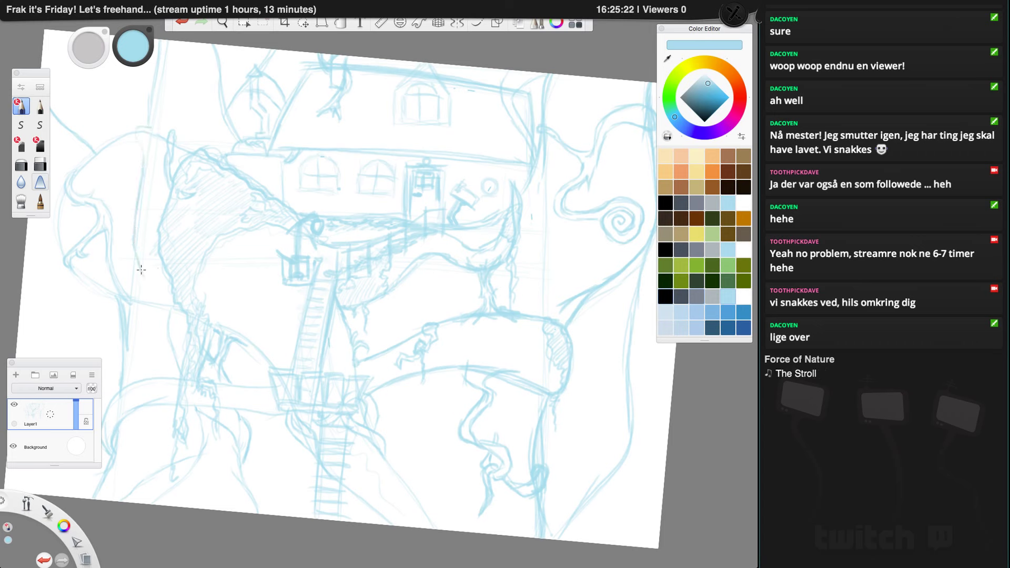
pyautogui.moveTo(137, 240)
pyautogui.mouseDown()
pyautogui.moveTo(143, 185)
pyautogui.moveTo(137, 239)
pyautogui.mouseUp()
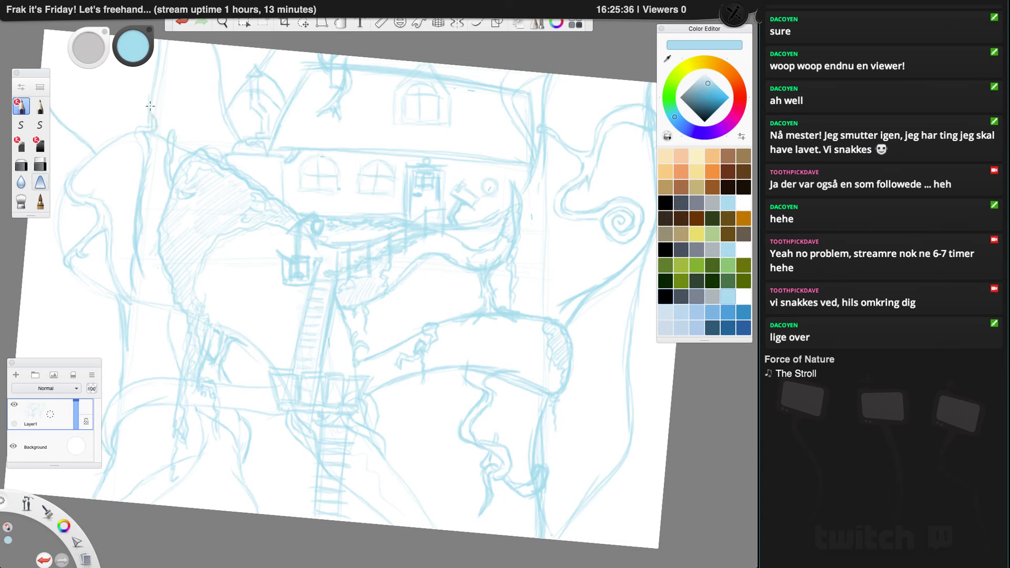
pyautogui.moveTo(154, 116)
pyautogui.mouseDown()
pyautogui.moveTo(158, 73)
pyautogui.moveTo(157, 84)
pyautogui.mouseUp()
pyautogui.moveTo(161, 43); pyautogui.dragTo(151, 127)
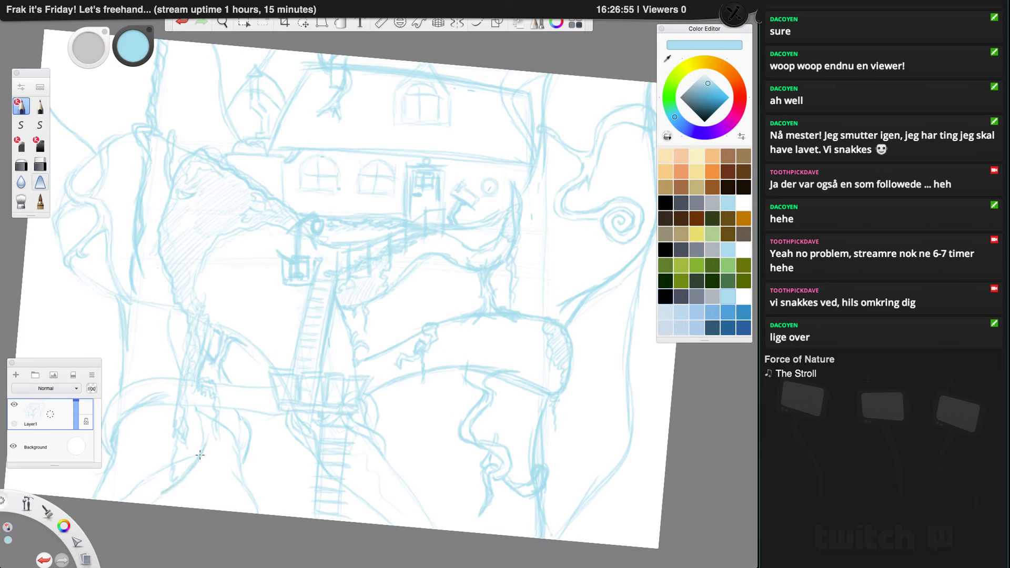
# Step: Strengthen the root lines at the lower left and add hatching between the struts above the lower branch
pyautogui.moveTo(151, 475); pyautogui.dragTo(128, 495)
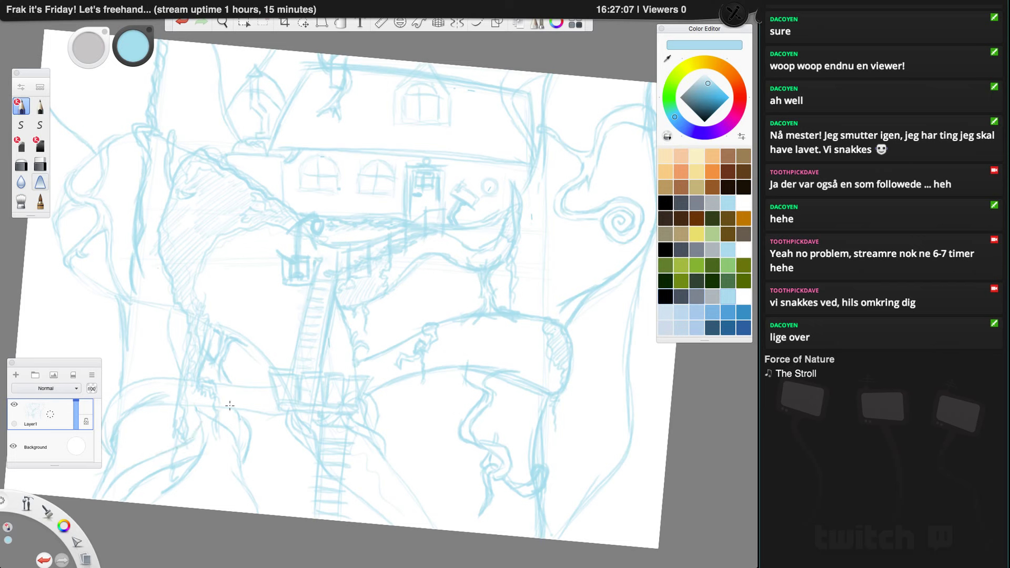
pyautogui.moveTo(234, 383)
pyautogui.mouseDown()
pyautogui.moveTo(237, 344)
pyautogui.moveTo(233, 383)
pyautogui.moveTo(237, 350)
pyautogui.moveTo(254, 384)
pyautogui.mouseUp()
pyautogui.moveTo(255, 377); pyautogui.dragTo(266, 370)
# Step: Sketch slender curling branches between the balcony and the large right branch, and add shading beside the left struts
pyautogui.moveTo(440, 292); pyautogui.dragTo(460, 271)
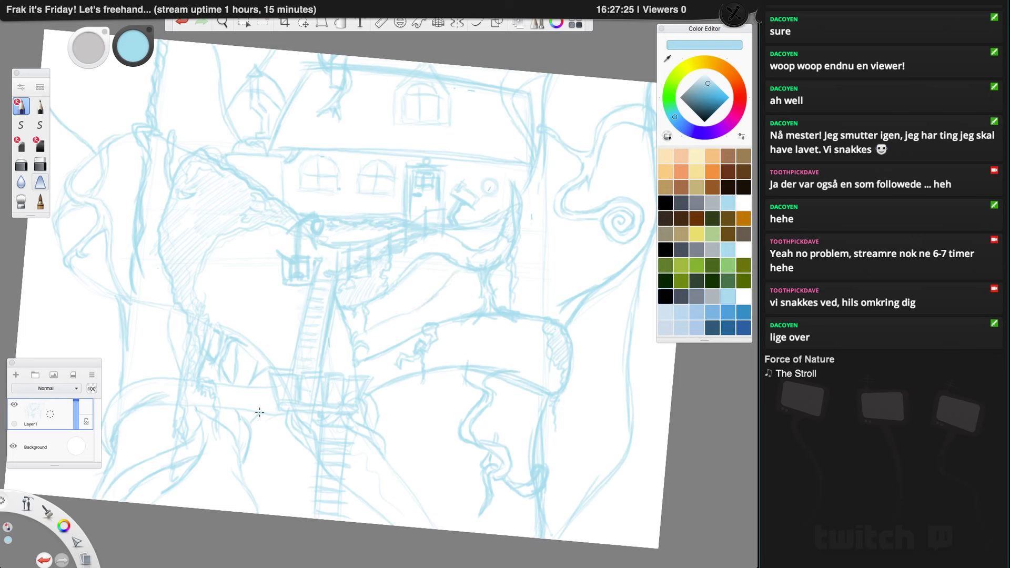
pyautogui.moveTo(361, 354); pyautogui.dragTo(390, 343)
pyautogui.hotkey('ctrl', 'z')
pyautogui.moveTo(395, 337)
pyautogui.mouseDown()
pyautogui.moveTo(373, 350)
pyautogui.moveTo(431, 316)
pyautogui.mouseUp()
pyautogui.moveTo(463, 280)
pyautogui.mouseDown()
pyautogui.moveTo(444, 307)
pyautogui.moveTo(466, 293)
pyautogui.moveTo(430, 315)
pyautogui.moveTo(469, 270)
pyautogui.moveTo(462, 301)
pyautogui.mouseUp()
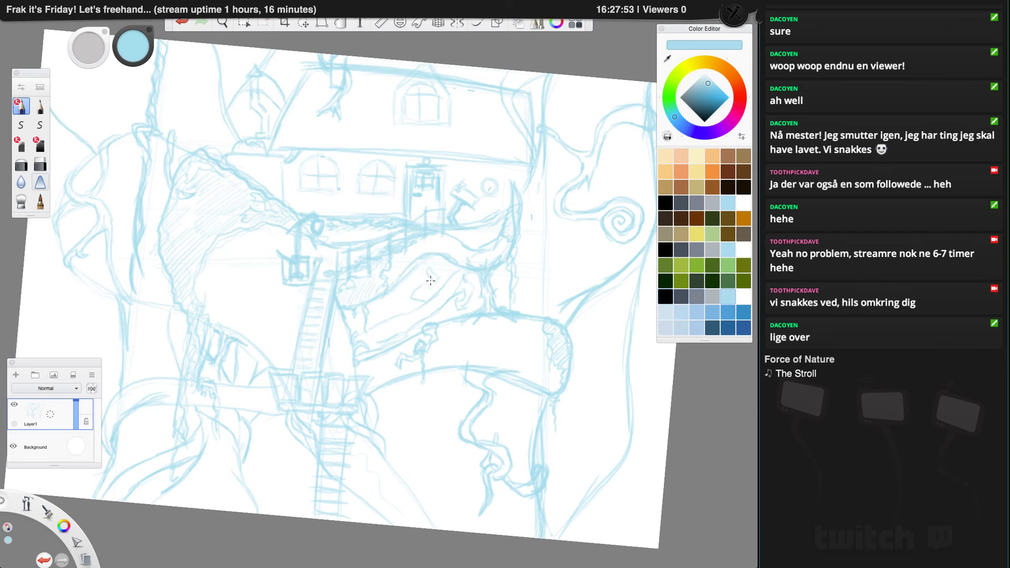
pyautogui.moveTo(431, 277)
pyautogui.mouseDown()
pyautogui.moveTo(402, 297)
pyautogui.moveTo(412, 313)
pyautogui.moveTo(439, 298)
pyautogui.moveTo(427, 302)
pyautogui.moveTo(416, 289)
pyautogui.moveTo(439, 279)
pyautogui.moveTo(435, 266)
pyautogui.moveTo(406, 292)
pyautogui.moveTo(413, 311)
pyautogui.moveTo(368, 329)
pyautogui.mouseUp()
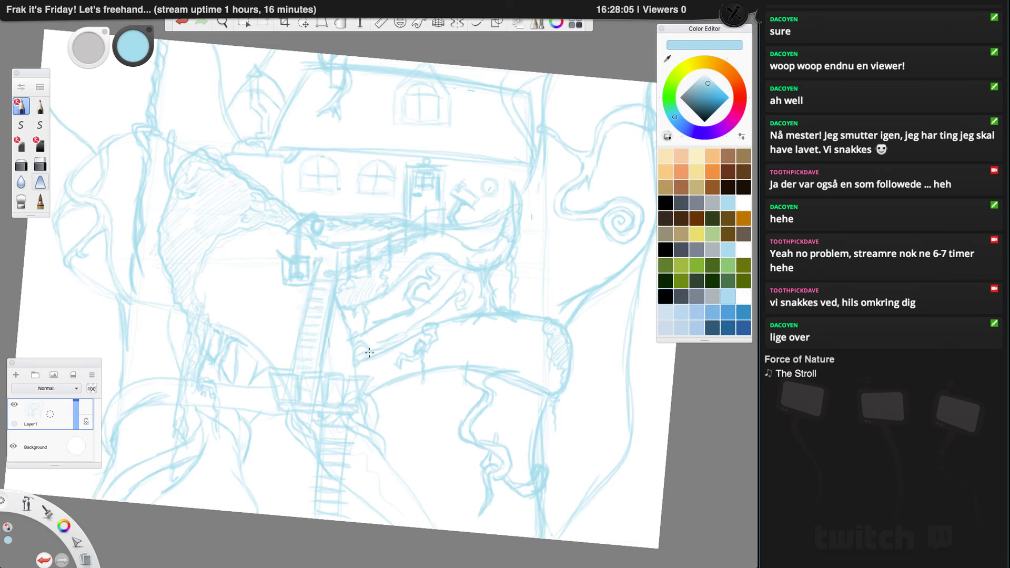
pyautogui.moveTo(364, 347)
pyautogui.mouseDown()
pyautogui.moveTo(358, 355)
pyautogui.moveTo(368, 358)
pyautogui.moveTo(402, 331)
pyautogui.mouseUp()
pyautogui.moveTo(235, 349); pyautogui.dragTo(232, 372)
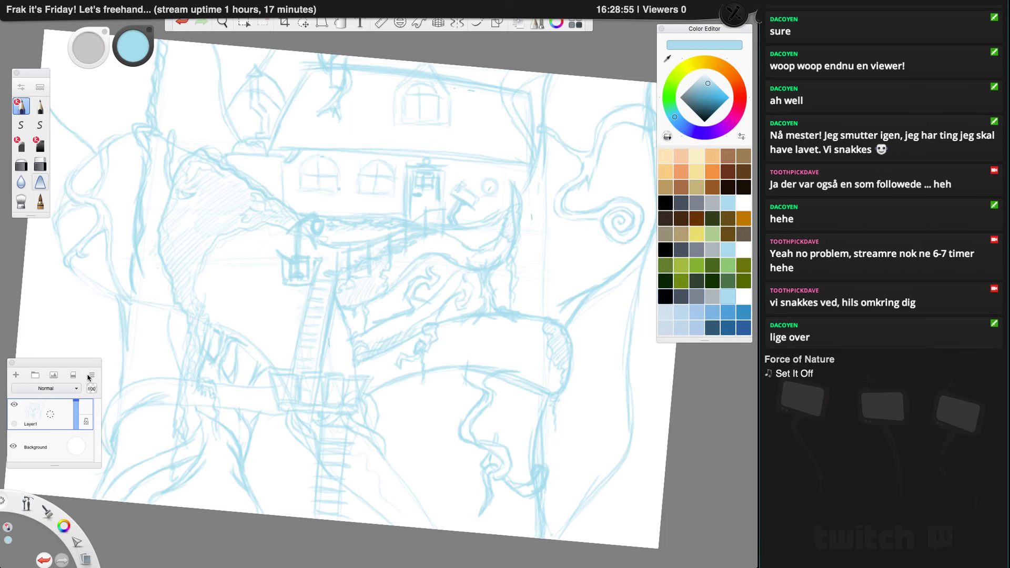
# Step: Add a new layer above the sketch, undo the light blue test stroke and pick black as the drawing color
pyautogui.click(16, 374)
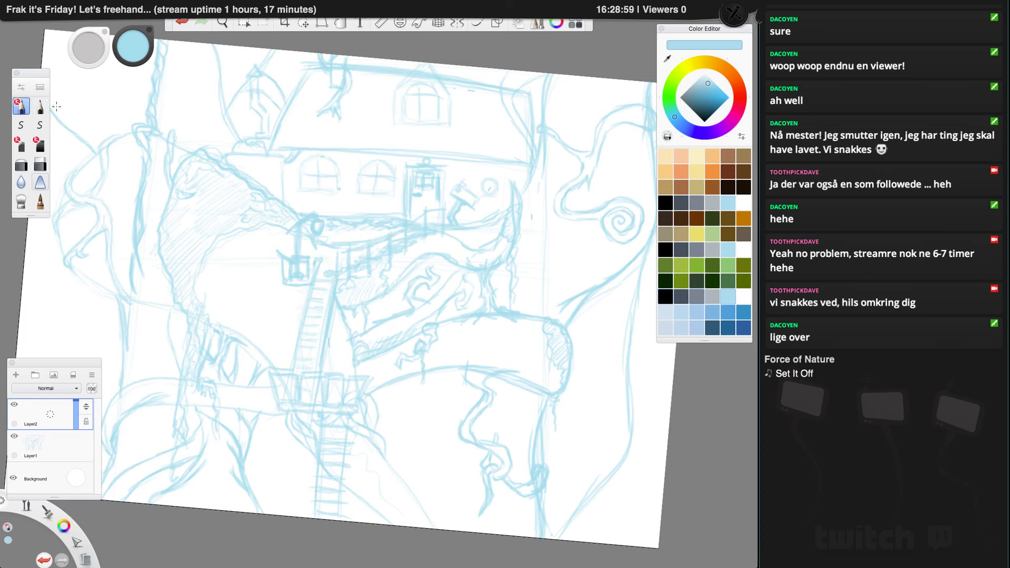
pyautogui.click(40, 201)
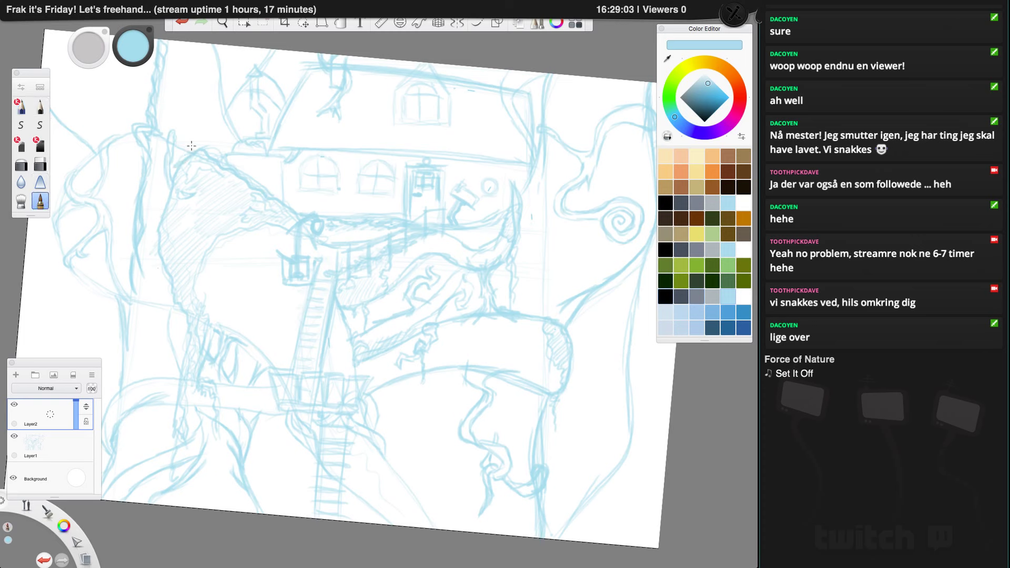
pyautogui.click(182, 23)
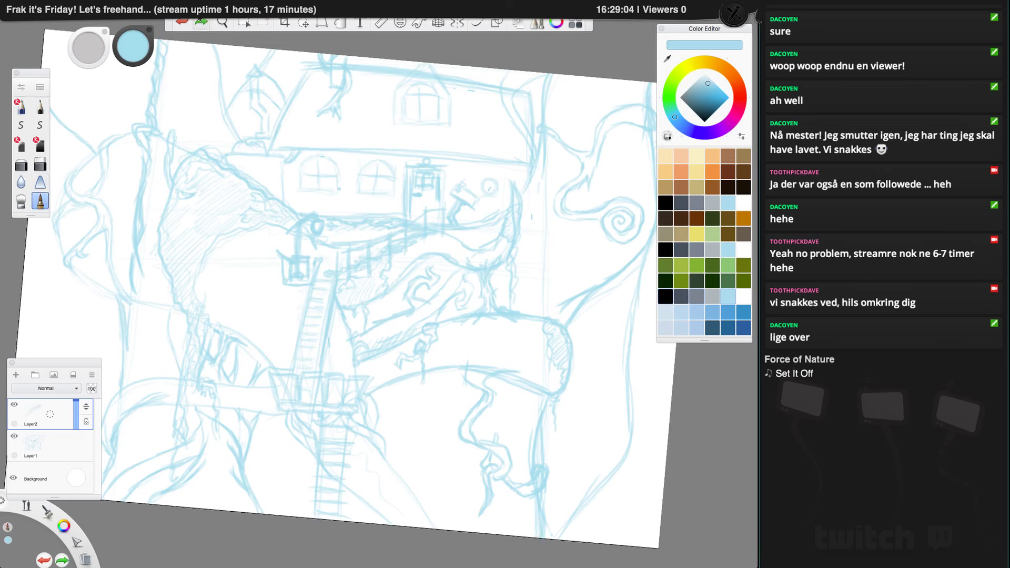
pyautogui.click(669, 198)
pyautogui.moveTo(202, 149)
pyautogui.mouseDown()
pyautogui.moveTo(165, 201)
pyautogui.moveTo(158, 249)
pyautogui.moveTo(173, 302)
pyautogui.moveTo(188, 303)
pyautogui.moveTo(182, 372)
pyautogui.mouseUp()
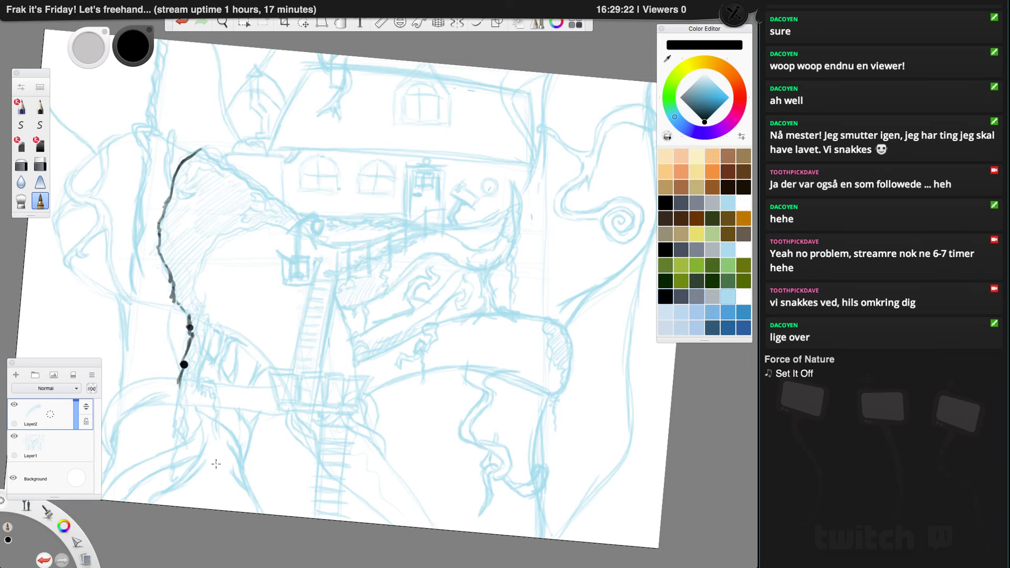
pyautogui.click(182, 21)
pyautogui.click(182, 21)
pyautogui.click(181, 21)
pyautogui.click(181, 21)
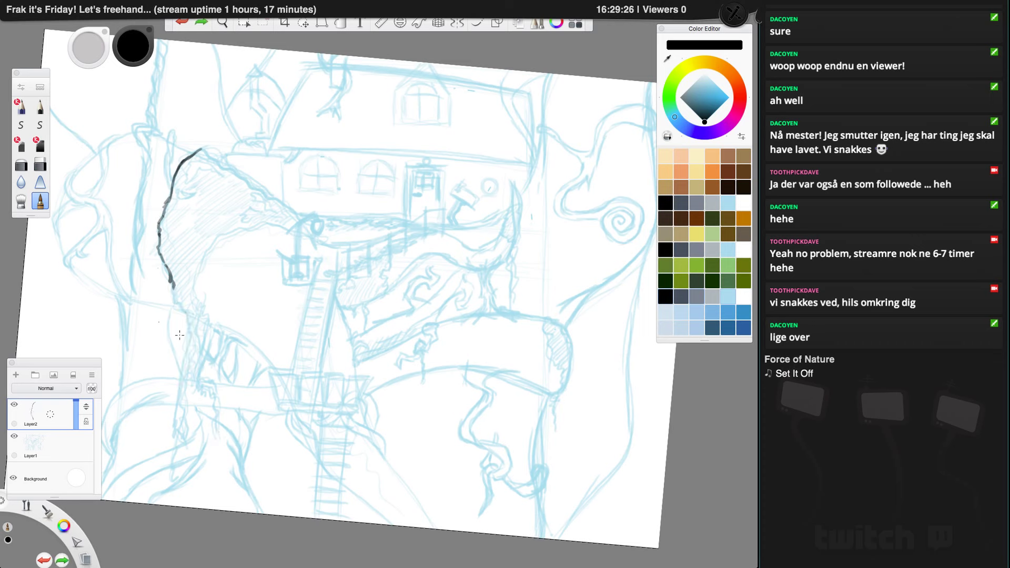
pyautogui.press('Delete')
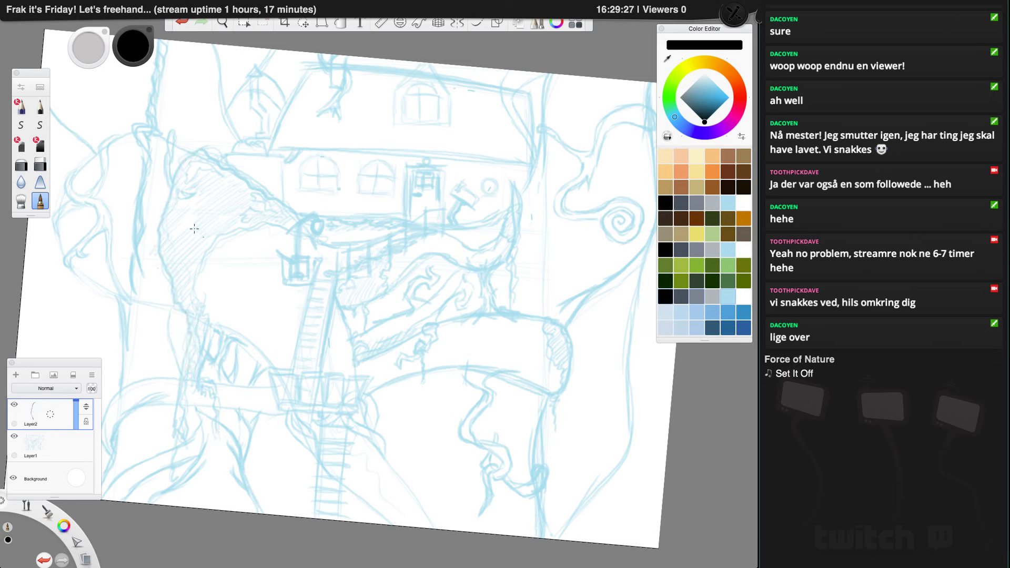
# Step: Ink the twisted rope in black from the canvas's upper edge down to the knot, following the light blue sketch
pyautogui.click(40, 106)
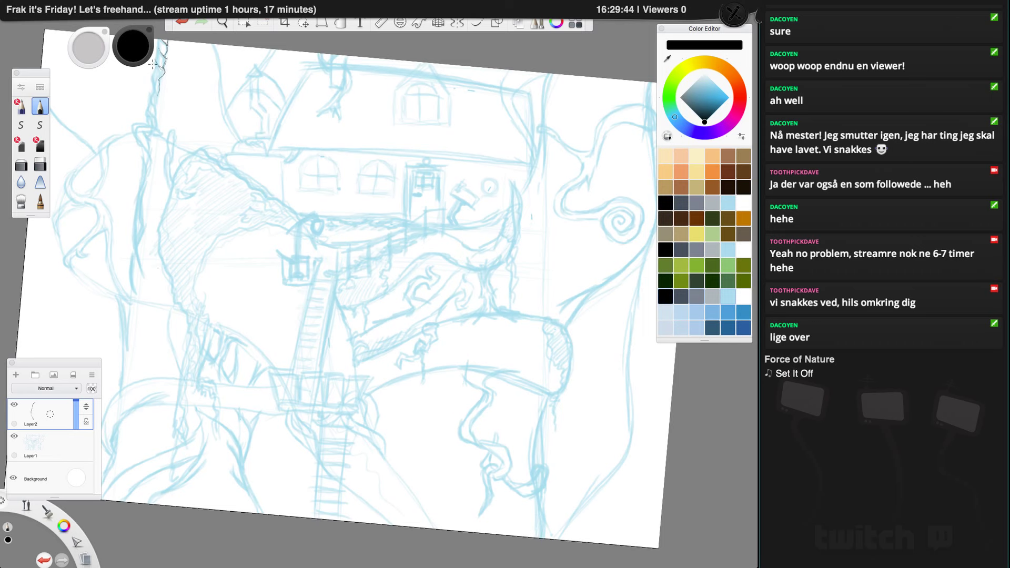
pyautogui.moveTo(151, 78)
pyautogui.mouseDown()
pyautogui.moveTo(150, 103)
pyautogui.moveTo(153, 93)
pyautogui.mouseUp()
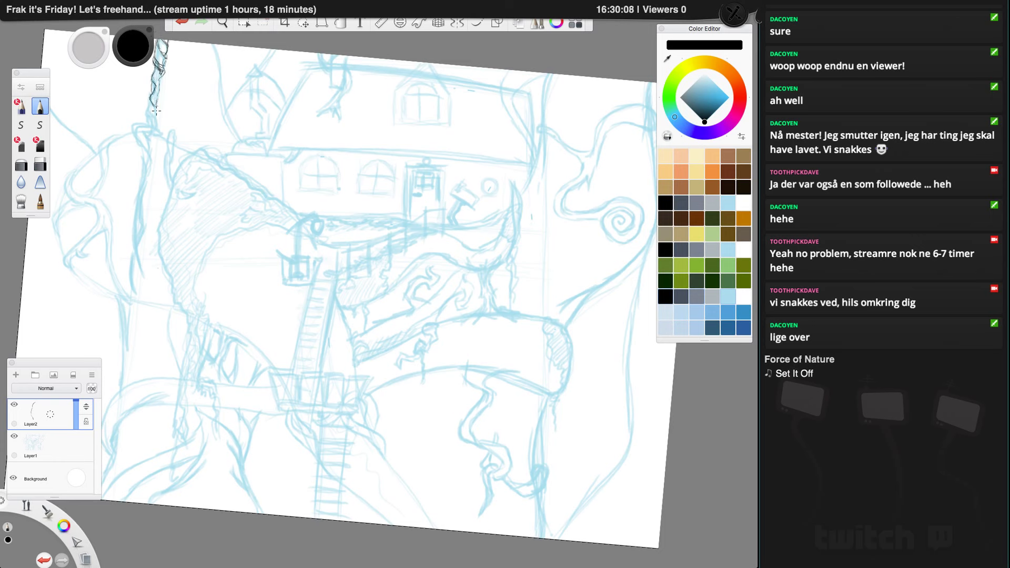
pyautogui.moveTo(157, 104); pyautogui.dragTo(158, 112)
pyautogui.moveTo(161, 77)
pyautogui.mouseDown()
pyautogui.moveTo(151, 113)
pyautogui.moveTo(165, 144)
pyautogui.moveTo(149, 135)
pyautogui.mouseUp()
pyautogui.moveTo(147, 124)
pyautogui.mouseDown()
pyautogui.moveTo(131, 127)
pyautogui.moveTo(150, 166)
pyautogui.mouseUp()
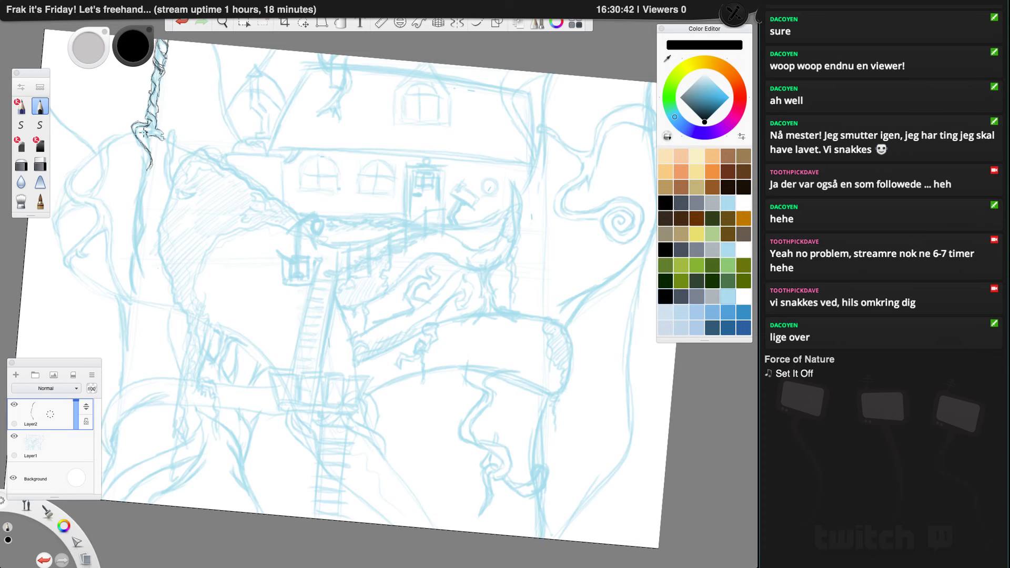
# Step: Ink the knot and the strands hanging below it down to their frayed tips, undoing one stray stroke
pyautogui.moveTo(155, 125); pyautogui.dragTo(156, 134)
pyautogui.moveTo(150, 143); pyautogui.dragTo(136, 202)
pyautogui.moveTo(142, 150)
pyautogui.mouseDown()
pyautogui.moveTo(141, 176)
pyautogui.moveTo(159, 146)
pyautogui.moveTo(140, 239)
pyautogui.moveTo(148, 213)
pyautogui.moveTo(138, 245)
pyautogui.mouseUp()
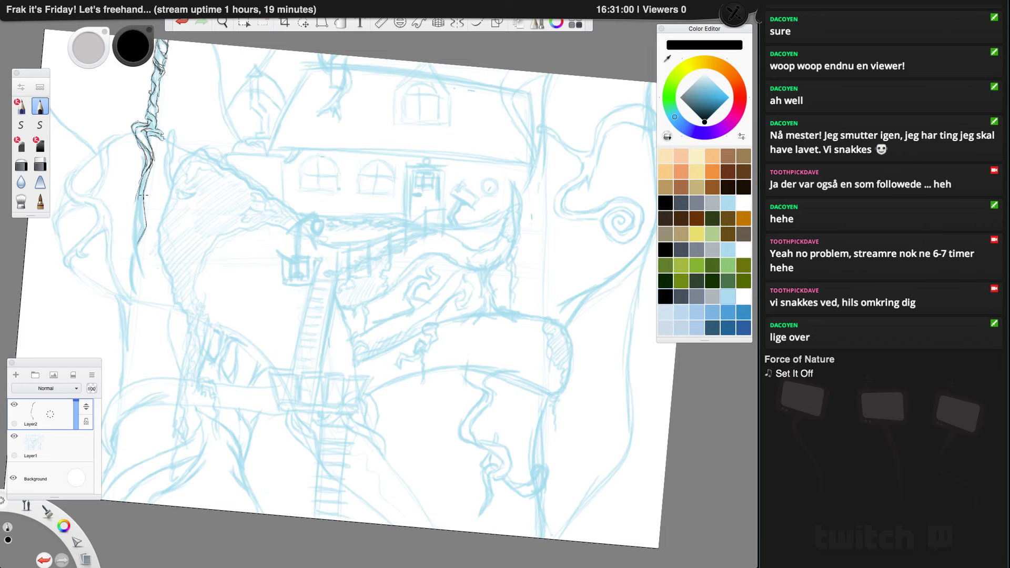
pyautogui.moveTo(150, 164)
pyautogui.mouseDown()
pyautogui.moveTo(139, 228)
pyautogui.moveTo(136, 217)
pyautogui.moveTo(144, 278)
pyautogui.mouseUp()
pyautogui.moveTo(137, 255); pyautogui.dragTo(143, 278)
pyautogui.moveTo(135, 243)
pyautogui.mouseDown()
pyautogui.moveTo(138, 261)
pyautogui.moveTo(135, 192)
pyautogui.moveTo(127, 243)
pyautogui.mouseUp()
pyautogui.click(182, 22)
pyautogui.moveTo(139, 202); pyautogui.dragTo(136, 293)
pyautogui.moveTo(136, 259); pyautogui.dragTo(133, 285)
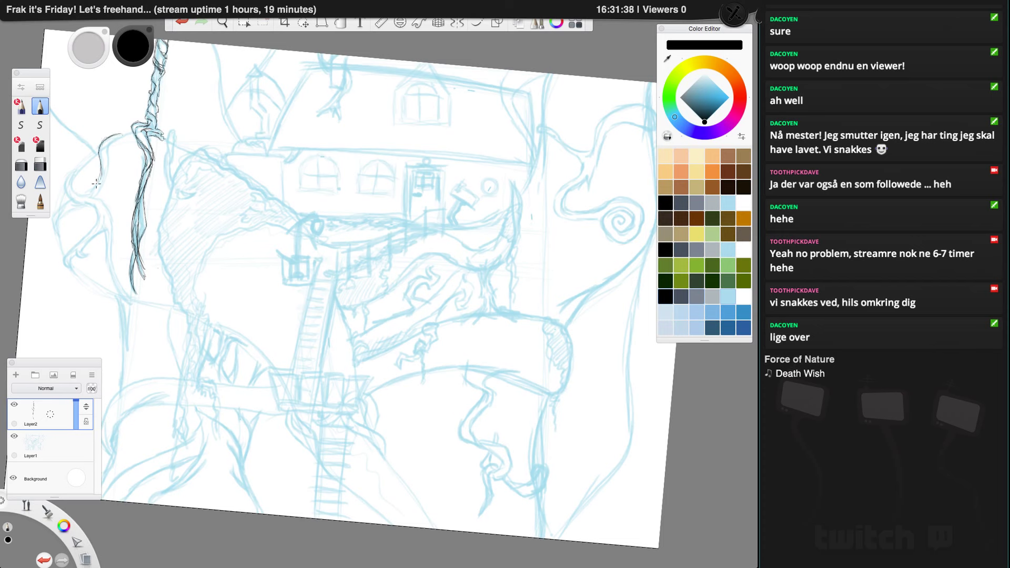
# Step: Ink the separate curved strand left of the knot and thicken its right edge down to the tip
pyautogui.moveTo(92, 185); pyautogui.dragTo(78, 193)
pyautogui.moveTo(124, 135)
pyautogui.mouseDown()
pyautogui.moveTo(102, 191)
pyautogui.moveTo(96, 189)
pyautogui.mouseUp()
pyautogui.press('space')
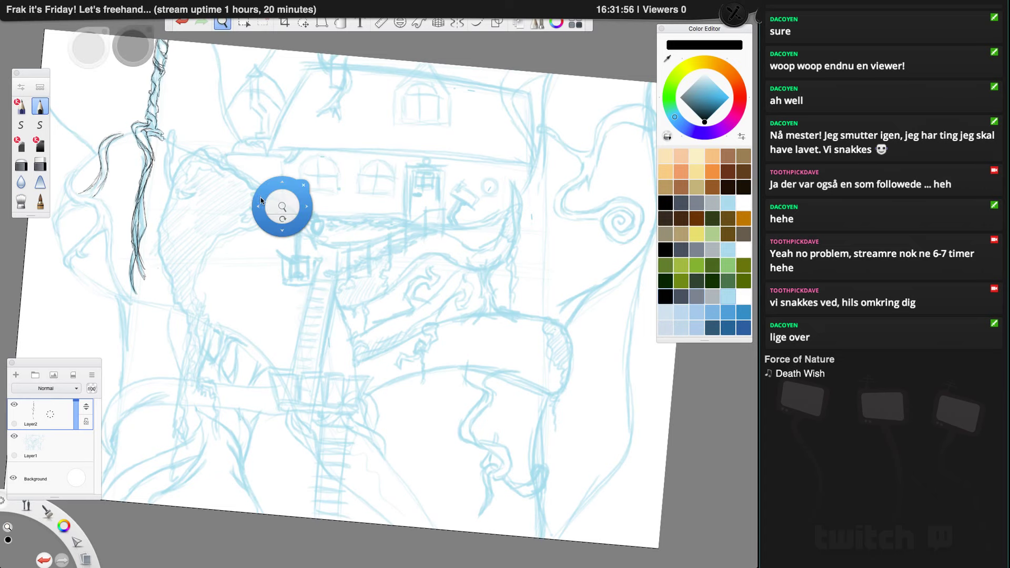
pyautogui.moveTo(285, 207); pyautogui.dragTo(305, 89)
pyautogui.moveTo(206, 171); pyautogui.dragTo(512, 318)
pyautogui.moveTo(153, 199); pyautogui.dragTo(541, 309)
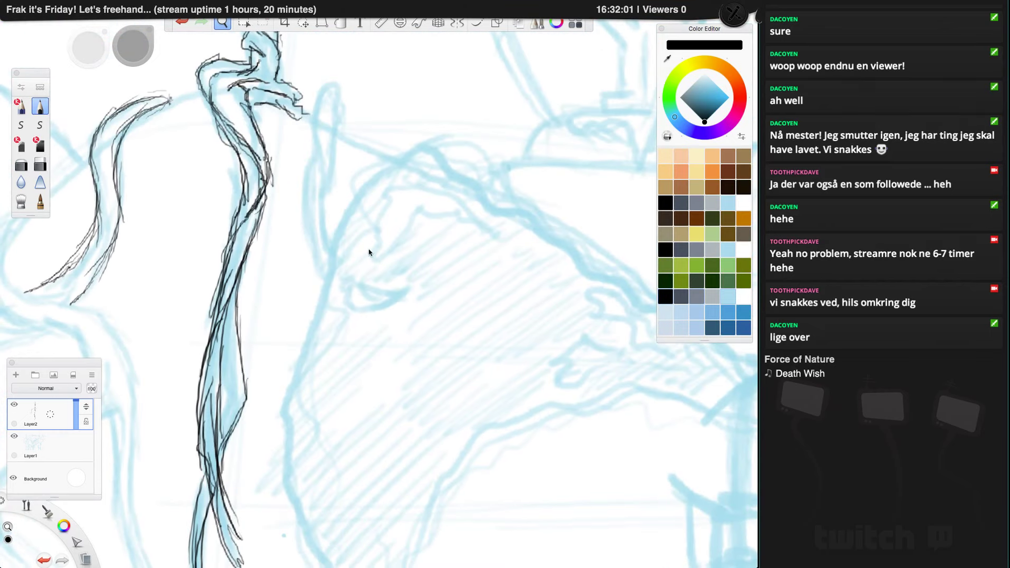
pyautogui.moveTo(168, 100)
pyautogui.mouseDown()
pyautogui.moveTo(133, 118)
pyautogui.moveTo(162, 100)
pyautogui.moveTo(121, 138)
pyautogui.moveTo(159, 101)
pyautogui.moveTo(119, 153)
pyautogui.mouseUp()
pyautogui.moveTo(138, 118)
pyautogui.mouseDown()
pyautogui.moveTo(118, 160)
pyautogui.moveTo(121, 184)
pyautogui.mouseUp()
pyautogui.moveTo(121, 147); pyautogui.dragTo(115, 234)
pyautogui.moveTo(120, 196)
pyautogui.mouseDown()
pyautogui.moveTo(110, 248)
pyautogui.moveTo(119, 226)
pyautogui.moveTo(73, 303)
pyautogui.mouseUp()
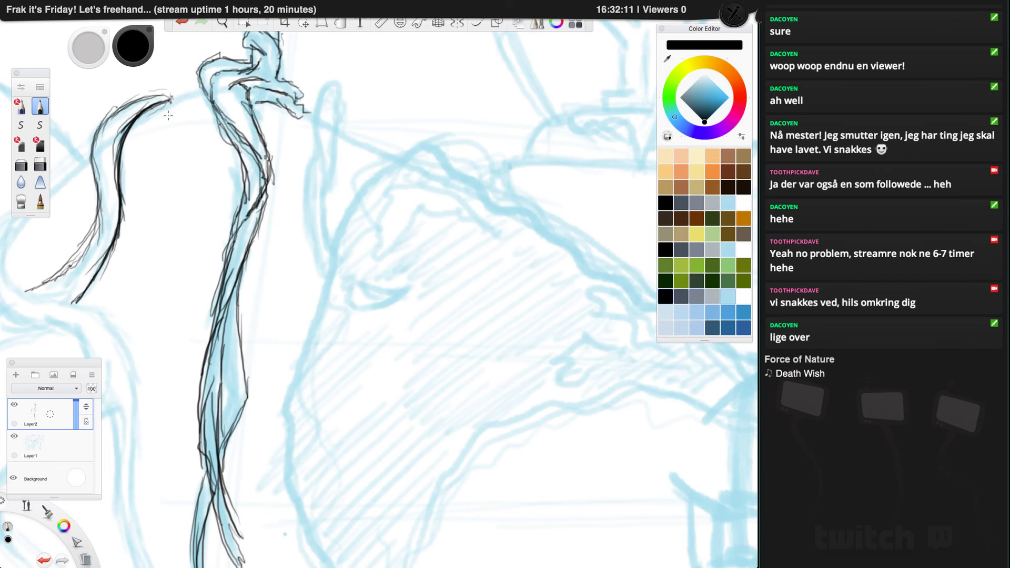
# Step: Thicken the left edge of the curved strand from its upper end down to the tapered tip
pyautogui.moveTo(172, 96)
pyautogui.mouseDown()
pyautogui.moveTo(146, 95)
pyautogui.moveTo(167, 93)
pyautogui.moveTo(133, 102)
pyautogui.moveTo(167, 98)
pyautogui.moveTo(136, 100)
pyautogui.moveTo(157, 96)
pyautogui.moveTo(99, 130)
pyautogui.moveTo(127, 104)
pyautogui.moveTo(94, 202)
pyautogui.mouseUp()
pyautogui.moveTo(99, 163); pyautogui.dragTo(92, 238)
pyautogui.moveTo(102, 201); pyautogui.dragTo(76, 258)
pyautogui.moveTo(94, 223); pyautogui.dragTo(60, 274)
pyautogui.moveTo(96, 224)
pyautogui.mouseDown()
pyautogui.moveTo(59, 276)
pyautogui.moveTo(90, 234)
pyautogui.moveTo(25, 296)
pyautogui.mouseUp()
pyautogui.moveTo(68, 265); pyautogui.dragTo(26, 296)
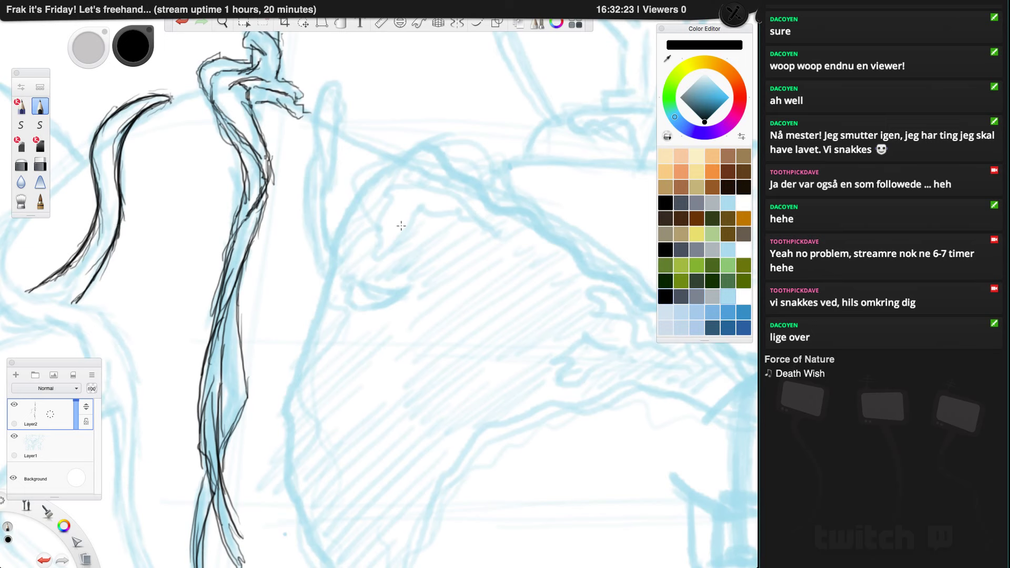
# Step: Darken the outline of the knot, its short loose end and the bend of the rope just below it
pyautogui.moveTo(280, 56)
pyautogui.mouseDown()
pyautogui.moveTo(280, 78)
pyautogui.moveTo(303, 99)
pyautogui.moveTo(282, 60)
pyautogui.mouseUp()
pyautogui.moveTo(300, 107)
pyautogui.mouseDown()
pyautogui.moveTo(252, 107)
pyautogui.moveTo(255, 84)
pyautogui.moveTo(248, 90)
pyautogui.moveTo(277, 52)
pyautogui.moveTo(252, 86)
pyautogui.moveTo(275, 92)
pyautogui.moveTo(268, 78)
pyautogui.moveTo(282, 92)
pyautogui.moveTo(267, 80)
pyautogui.moveTo(234, 91)
pyautogui.moveTo(248, 91)
pyautogui.moveTo(244, 74)
pyautogui.moveTo(290, 87)
pyautogui.mouseUp()
pyautogui.moveTo(258, 56)
pyautogui.mouseDown()
pyautogui.moveTo(223, 71)
pyautogui.moveTo(212, 105)
pyautogui.moveTo(217, 75)
pyautogui.moveTo(220, 111)
pyautogui.moveTo(209, 97)
pyautogui.moveTo(255, 154)
pyautogui.moveTo(225, 120)
pyautogui.moveTo(263, 176)
pyautogui.mouseUp()
pyautogui.moveTo(249, 110)
pyautogui.mouseDown()
pyautogui.moveTo(271, 160)
pyautogui.moveTo(264, 190)
pyautogui.mouseUp()
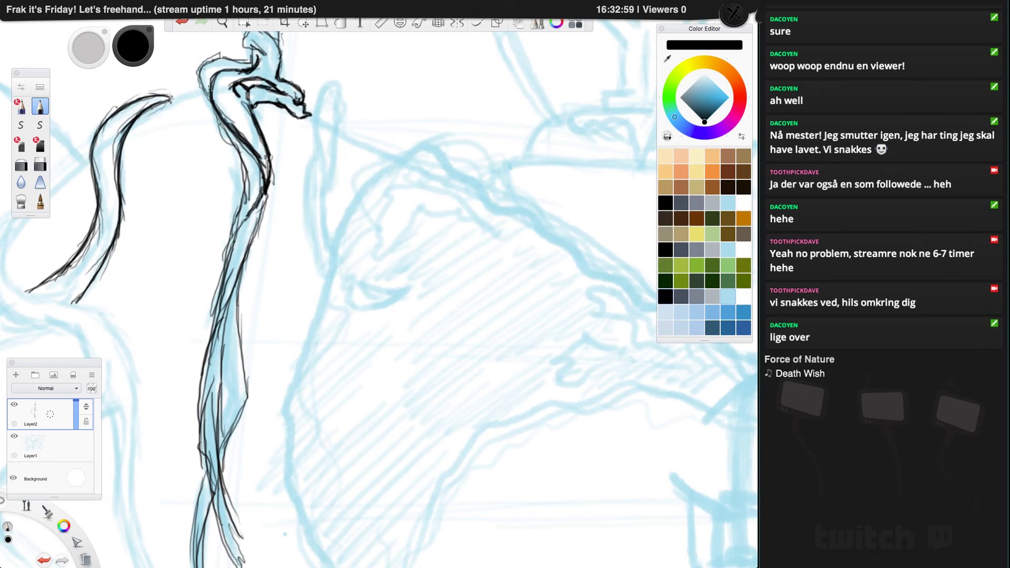
pyautogui.moveTo(251, 59)
pyautogui.mouseDown()
pyautogui.moveTo(209, 61)
pyautogui.moveTo(220, 57)
pyautogui.moveTo(201, 89)
pyautogui.moveTo(212, 56)
pyautogui.moveTo(208, 102)
pyautogui.moveTo(199, 80)
pyautogui.moveTo(248, 197)
pyautogui.moveTo(246, 171)
pyautogui.moveTo(229, 236)
pyautogui.mouseUp()
pyautogui.moveTo(261, 194); pyautogui.dragTo(217, 265)
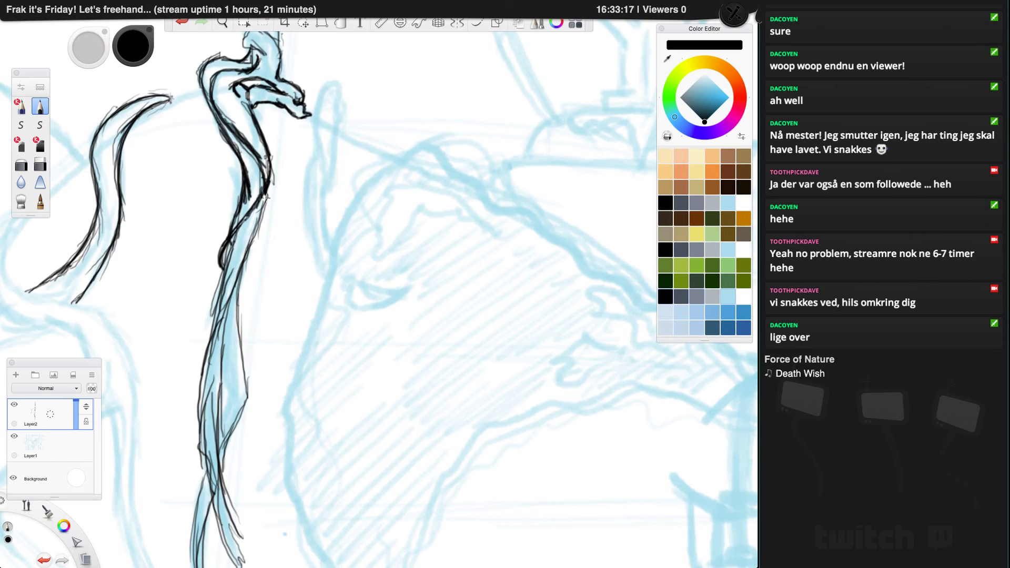
# Step: Thicken the right edge and inner strand lines of the hanging rope from below the bend to its lower fork
pyautogui.moveTo(272, 182)
pyautogui.mouseDown()
pyautogui.moveTo(274, 165)
pyautogui.moveTo(231, 284)
pyautogui.mouseUp()
pyautogui.moveTo(261, 233); pyautogui.dragTo(225, 322)
pyautogui.moveTo(235, 283)
pyautogui.mouseDown()
pyautogui.moveTo(220, 469)
pyautogui.moveTo(236, 542)
pyautogui.moveTo(247, 548)
pyautogui.moveTo(223, 515)
pyautogui.moveTo(241, 553)
pyautogui.moveTo(228, 535)
pyautogui.mouseUp()
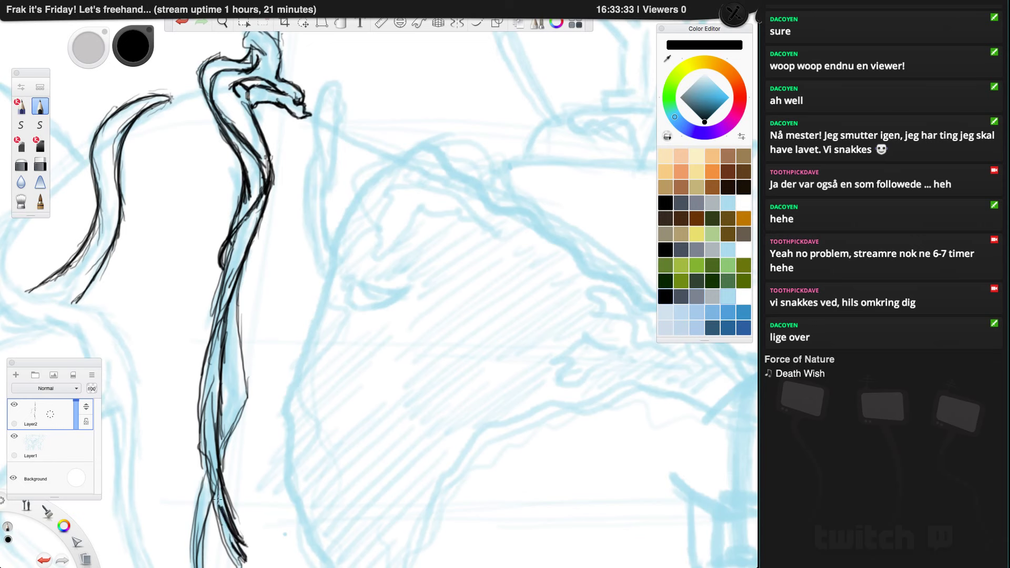
pyautogui.moveTo(239, 301)
pyautogui.mouseDown()
pyautogui.moveTo(241, 280)
pyautogui.moveTo(238, 311)
pyautogui.moveTo(240, 269)
pyautogui.moveTo(245, 373)
pyautogui.moveTo(226, 459)
pyautogui.mouseUp()
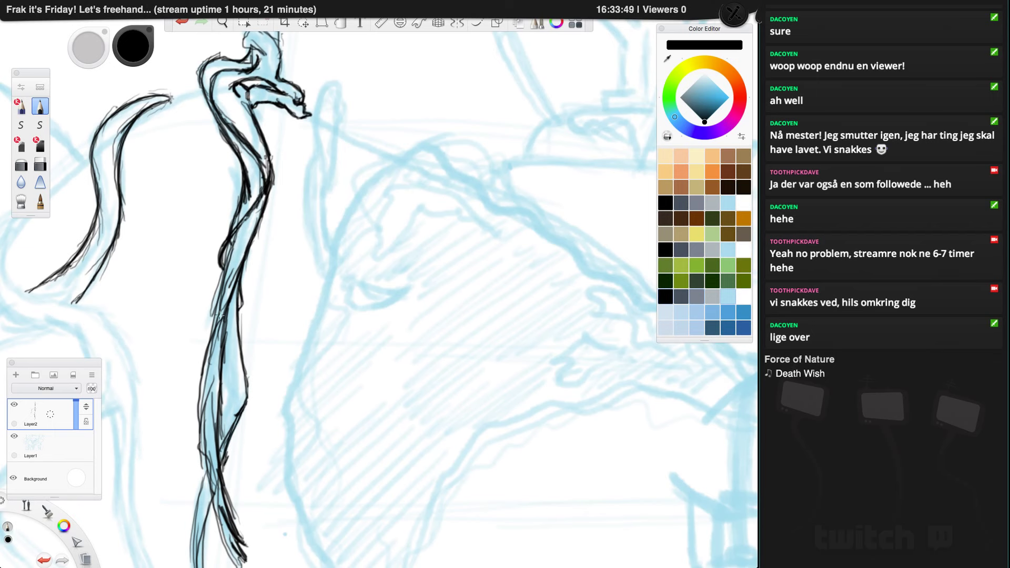
pyautogui.moveTo(226, 336)
pyautogui.mouseDown()
pyautogui.moveTo(230, 367)
pyautogui.moveTo(226, 339)
pyautogui.moveTo(231, 370)
pyautogui.moveTo(226, 335)
pyautogui.moveTo(234, 381)
pyautogui.moveTo(231, 409)
pyautogui.moveTo(228, 370)
pyautogui.moveTo(223, 412)
pyautogui.moveTo(230, 375)
pyautogui.moveTo(220, 413)
pyautogui.mouseUp()
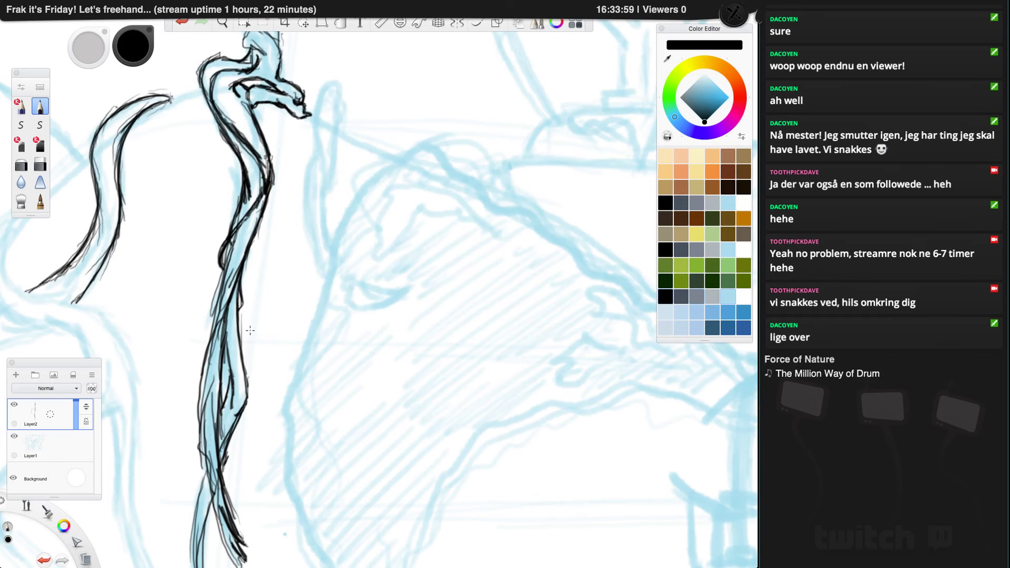
# Step: Finish inking the right tip of the rope's fork and darken the rope's left edge just above it
pyautogui.press('space')
pyautogui.moveTo(275, 246); pyautogui.dragTo(314, 69)
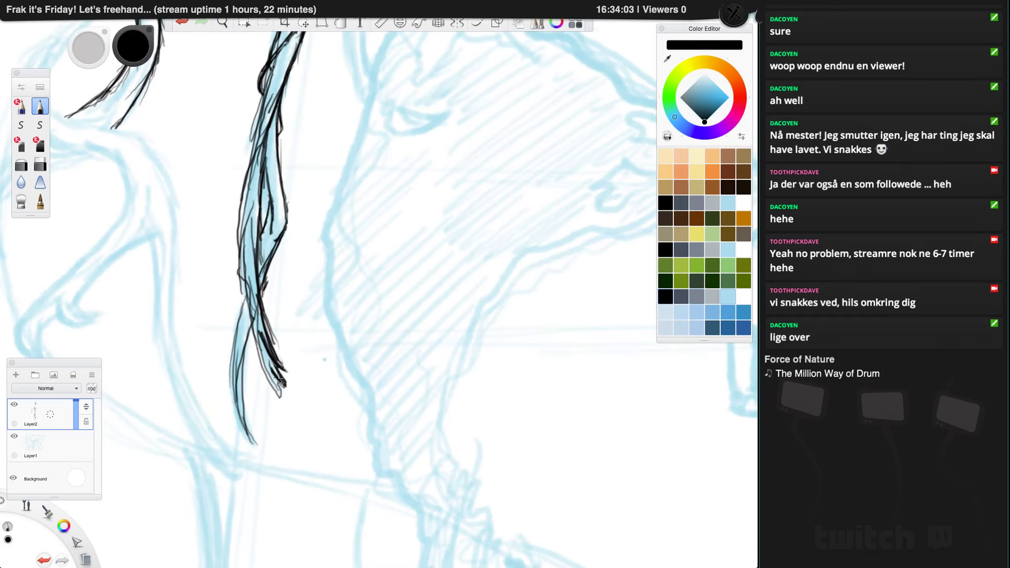
pyautogui.moveTo(279, 386)
pyautogui.mouseDown()
pyautogui.moveTo(279, 412)
pyautogui.moveTo(283, 382)
pyautogui.moveTo(261, 363)
pyautogui.moveTo(245, 278)
pyautogui.mouseUp()
pyautogui.moveTo(243, 242)
pyautogui.mouseDown()
pyautogui.moveTo(241, 295)
pyautogui.moveTo(251, 190)
pyautogui.moveTo(239, 293)
pyautogui.mouseUp()
pyautogui.moveTo(262, 220)
pyautogui.mouseDown()
pyautogui.moveTo(247, 260)
pyautogui.moveTo(257, 199)
pyautogui.moveTo(245, 256)
pyautogui.moveTo(242, 229)
pyautogui.mouseUp()
pyautogui.moveTo(253, 159); pyautogui.dragTo(240, 227)
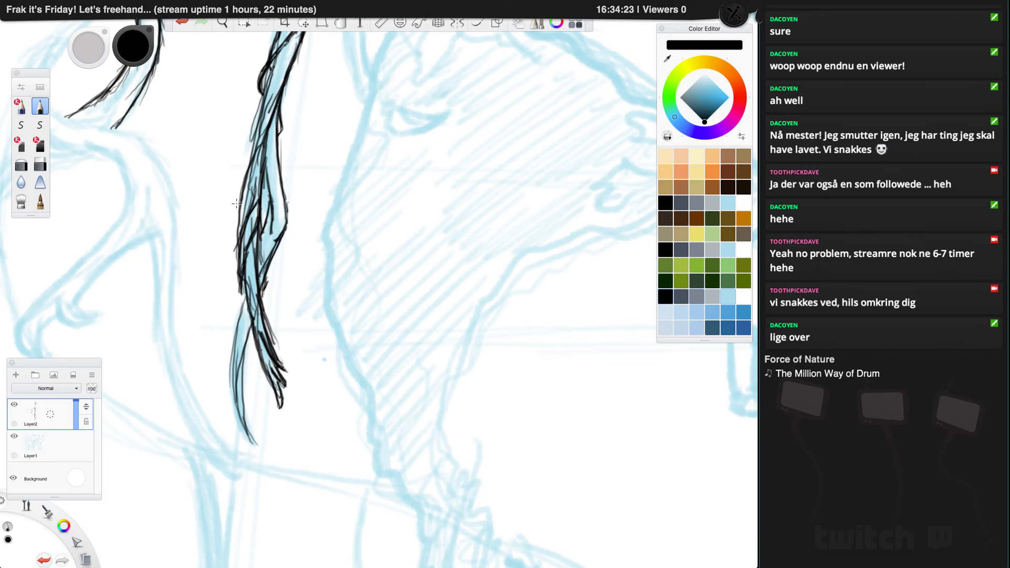
# Step: Add a frayed strand on the hanging rope's left side and thicken the left tip of its fork
pyautogui.moveTo(266, 99)
pyautogui.mouseDown()
pyautogui.moveTo(246, 146)
pyautogui.moveTo(266, 87)
pyautogui.moveTo(260, 108)
pyautogui.mouseUp()
pyautogui.moveTo(287, 48)
pyautogui.mouseDown()
pyautogui.moveTo(290, 40)
pyautogui.moveTo(282, 79)
pyautogui.moveTo(292, 39)
pyautogui.moveTo(275, 106)
pyautogui.moveTo(243, 145)
pyautogui.mouseUp()
pyautogui.moveTo(261, 93); pyautogui.dragTo(244, 138)
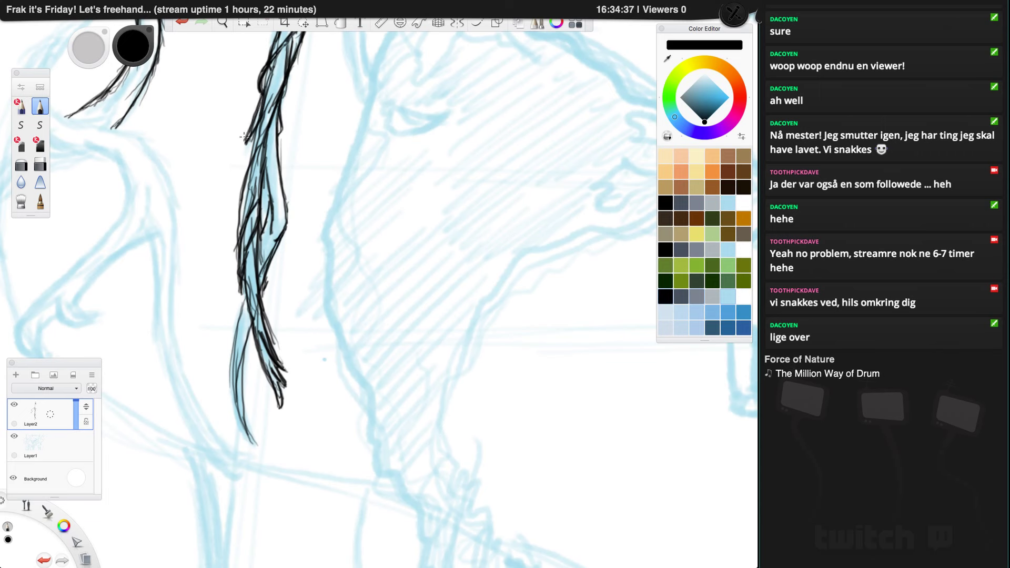
pyautogui.moveTo(240, 306); pyautogui.dragTo(230, 391)
pyautogui.moveTo(237, 352)
pyautogui.mouseDown()
pyautogui.moveTo(230, 389)
pyautogui.moveTo(255, 445)
pyautogui.mouseUp()
pyautogui.moveTo(239, 394)
pyautogui.mouseDown()
pyautogui.moveTo(244, 414)
pyautogui.moveTo(243, 357)
pyautogui.moveTo(237, 382)
pyautogui.moveTo(280, 253)
pyautogui.moveTo(262, 289)
pyautogui.mouseUp()
pyautogui.moveTo(283, 238); pyautogui.dragTo(264, 280)
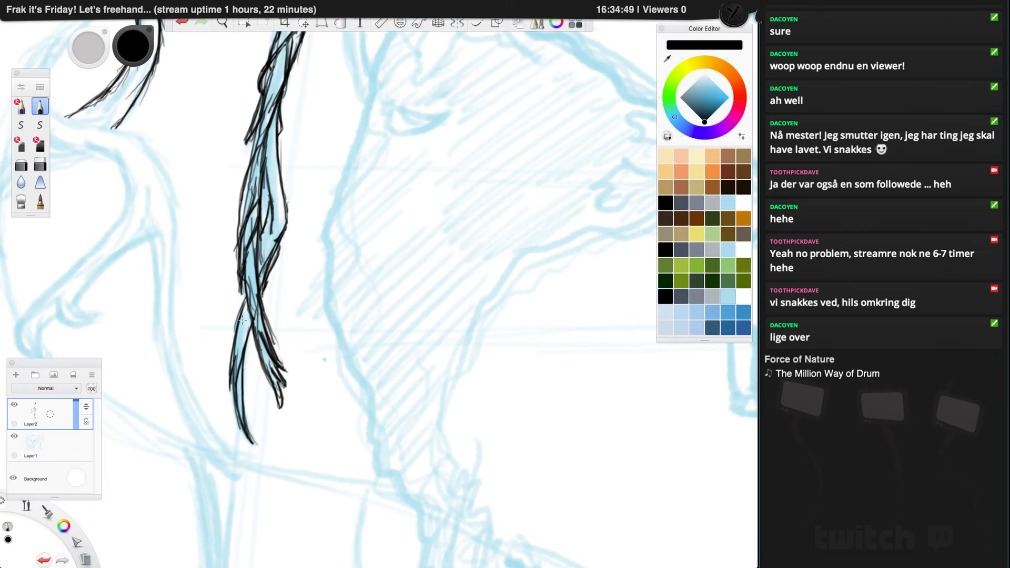
# Step: Darken the right edge and the first twists of the upper rope between the canvas edge and the knot
pyautogui.press('space')
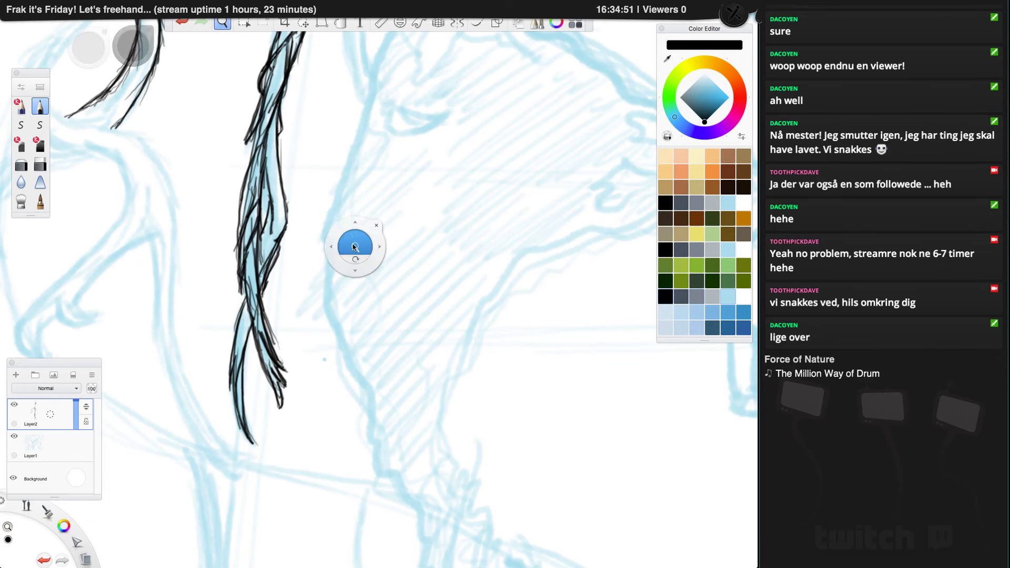
pyautogui.moveTo(340, 368); pyautogui.dragTo(339, 367)
pyautogui.moveTo(347, 385); pyautogui.dragTo(348, 387)
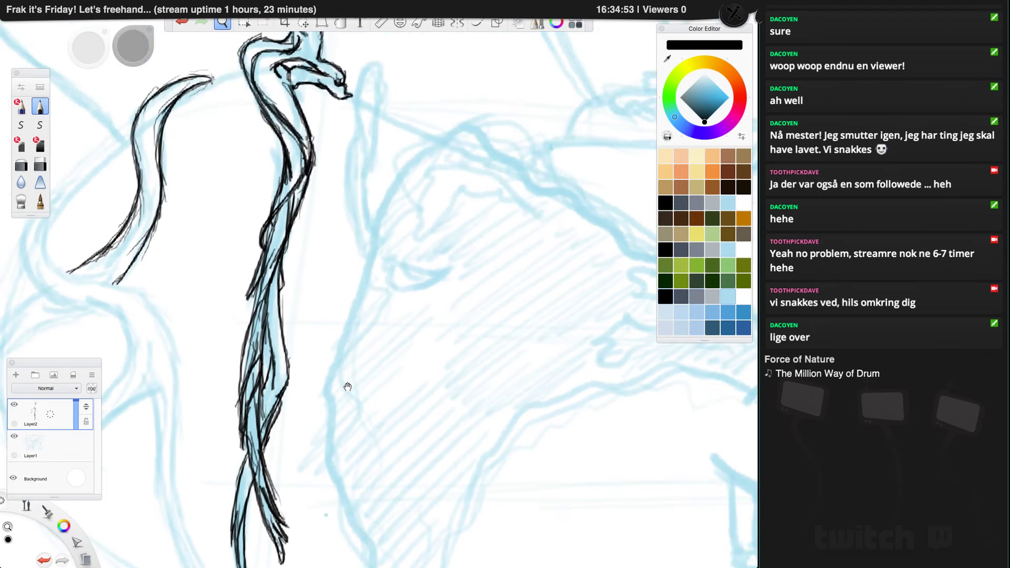
pyautogui.moveTo(346, 181)
pyautogui.mouseDown()
pyautogui.moveTo(336, 409)
pyautogui.moveTo(318, 478)
pyautogui.mouseUp()
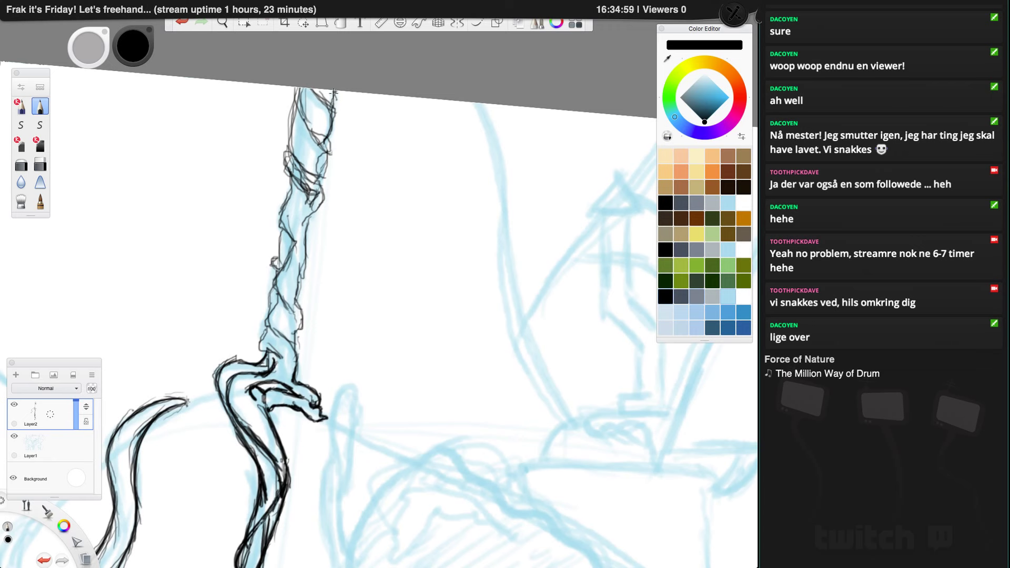
pyautogui.moveTo(302, 86)
pyautogui.mouseDown()
pyautogui.moveTo(296, 108)
pyautogui.moveTo(293, 90)
pyautogui.moveTo(327, 152)
pyautogui.moveTo(319, 139)
pyautogui.moveTo(329, 169)
pyautogui.moveTo(321, 183)
pyautogui.moveTo(331, 155)
pyautogui.moveTo(331, 171)
pyautogui.moveTo(332, 111)
pyautogui.moveTo(324, 141)
pyautogui.mouseUp()
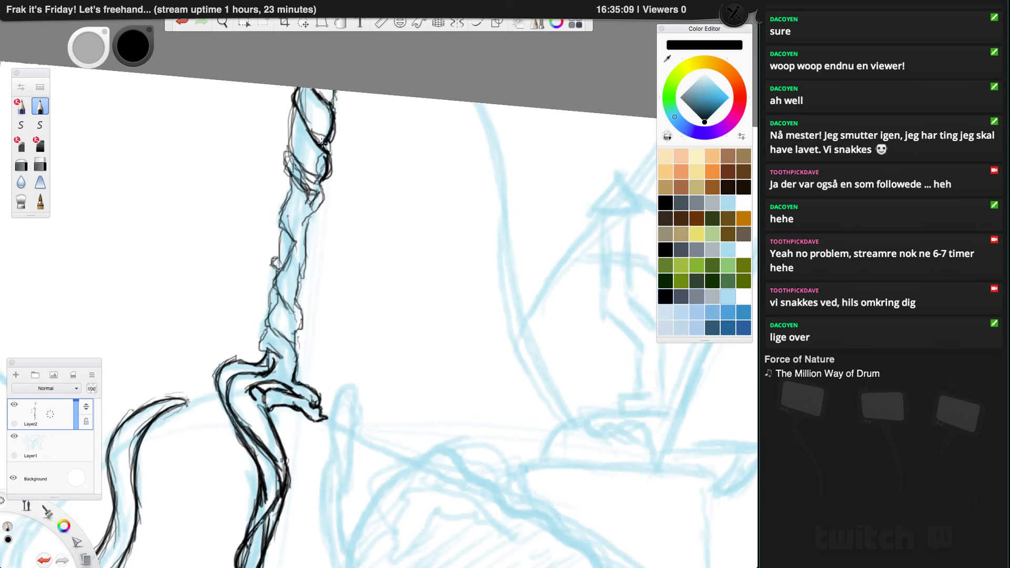
pyautogui.moveTo(337, 92)
pyautogui.mouseDown()
pyautogui.moveTo(292, 119)
pyautogui.moveTo(288, 136)
pyautogui.moveTo(325, 190)
pyautogui.moveTo(320, 181)
pyautogui.moveTo(311, 218)
pyautogui.moveTo(319, 198)
pyautogui.moveTo(321, 207)
pyautogui.moveTo(303, 226)
pyautogui.moveTo(316, 210)
pyautogui.moveTo(298, 267)
pyautogui.mouseUp()
pyautogui.moveTo(298, 315); pyautogui.dragTo(300, 279)
pyautogui.moveTo(301, 314); pyautogui.dragTo(302, 331)
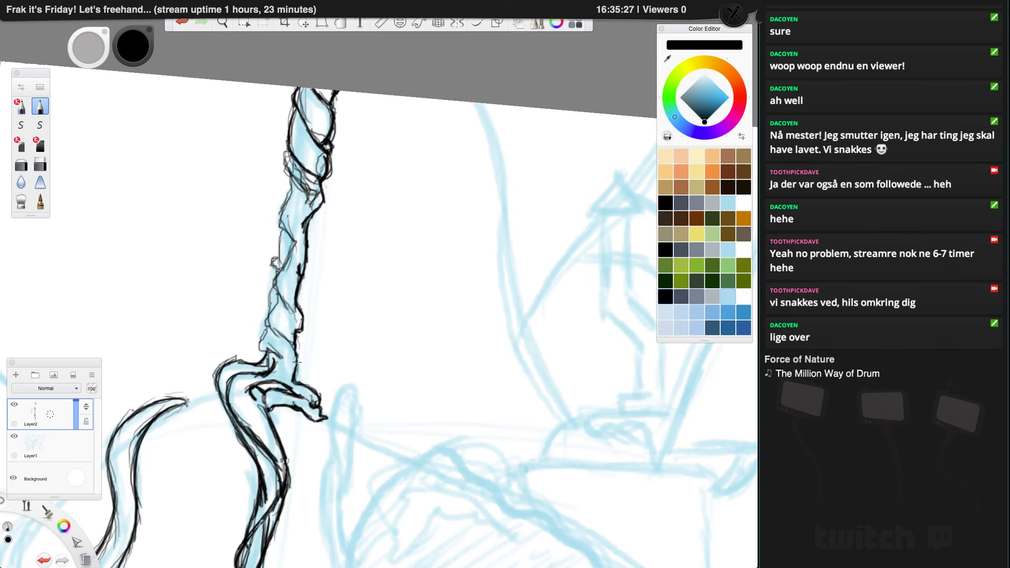
pyautogui.moveTo(297, 359); pyautogui.dragTo(289, 345)
pyautogui.moveTo(276, 299)
pyautogui.mouseDown()
pyautogui.moveTo(269, 306)
pyautogui.moveTo(272, 286)
pyautogui.mouseUp()
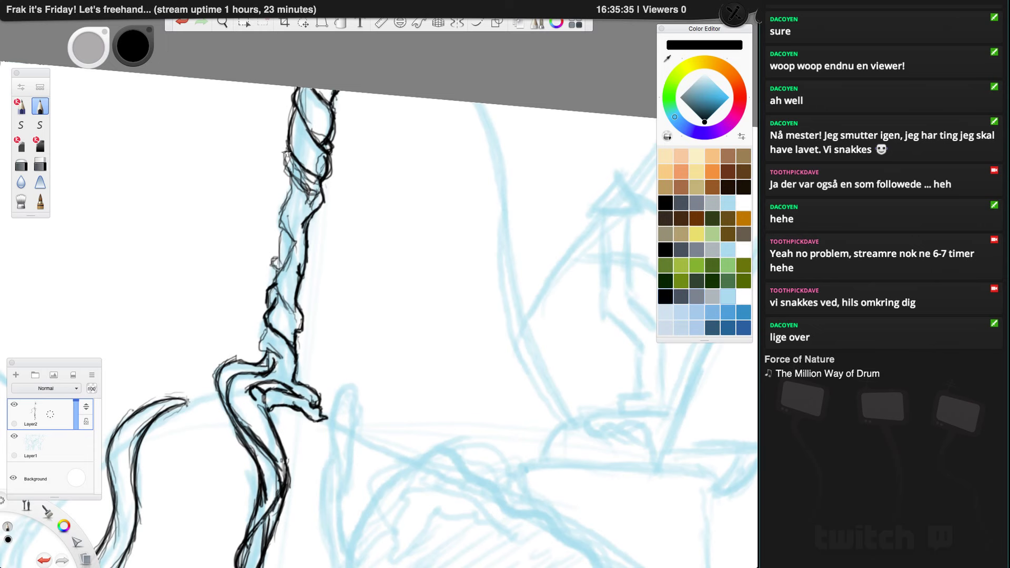
# Step: Thicken the left edge and remaining twist lines of the upper rope down to the knot
pyautogui.moveTo(282, 168)
pyautogui.mouseDown()
pyautogui.moveTo(306, 202)
pyautogui.moveTo(305, 187)
pyautogui.mouseUp()
pyautogui.moveTo(291, 177)
pyautogui.mouseDown()
pyautogui.moveTo(280, 232)
pyautogui.moveTo(289, 236)
pyautogui.mouseUp()
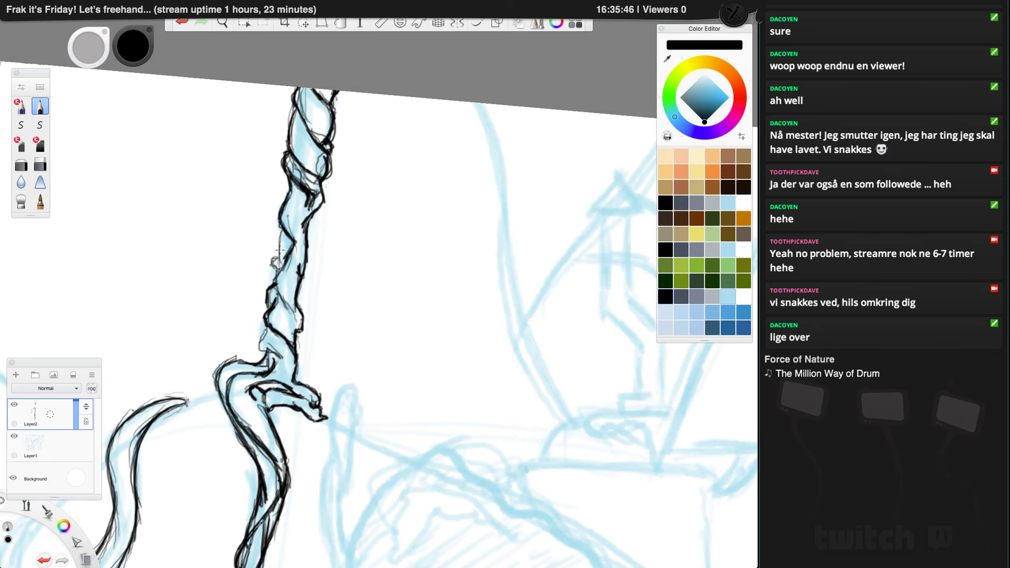
pyautogui.moveTo(277, 242); pyautogui.dragTo(287, 303)
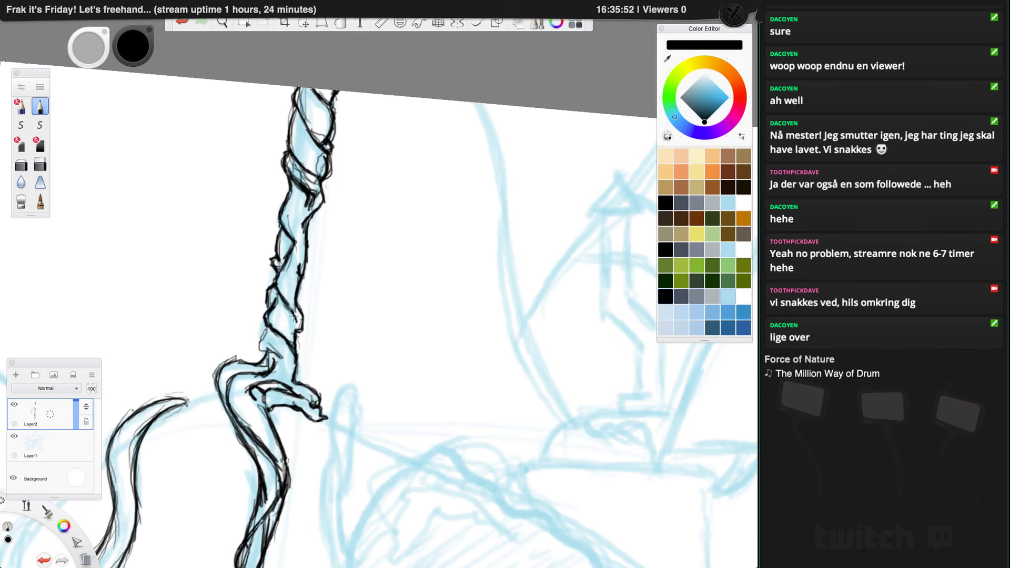
pyautogui.moveTo(267, 350)
pyautogui.mouseDown()
pyautogui.moveTo(263, 331)
pyautogui.moveTo(266, 351)
pyautogui.moveTo(282, 349)
pyautogui.mouseUp()
# Step: Add a new layer beneath the blue sketch layer, and choose dark green and the paint brush for coloring
pyautogui.click(49, 456)
pyautogui.click(17, 376)
pyautogui.moveTo(86, 440); pyautogui.dragTo(87, 481)
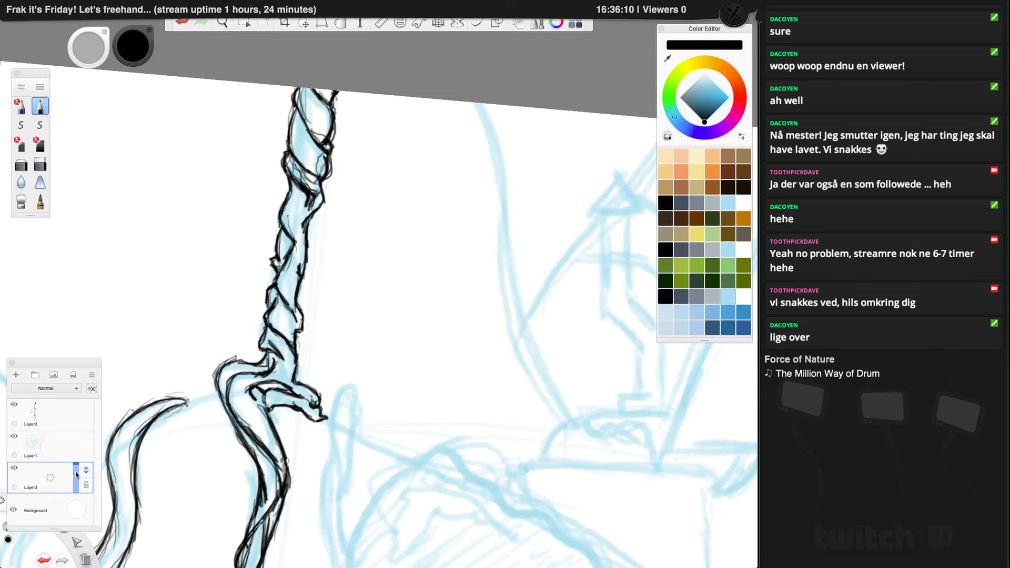
pyautogui.click(712, 281)
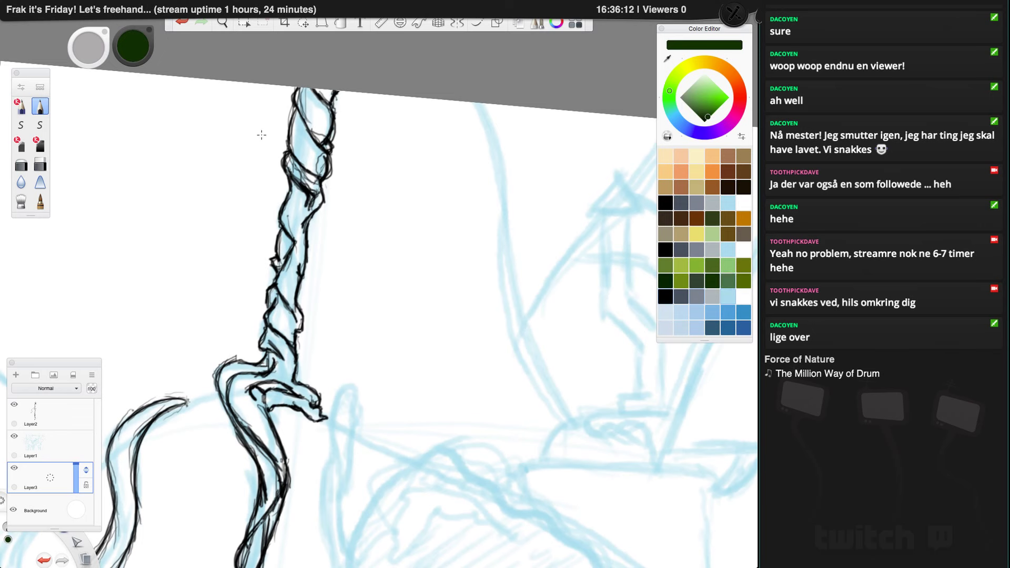
pyautogui.click(40, 201)
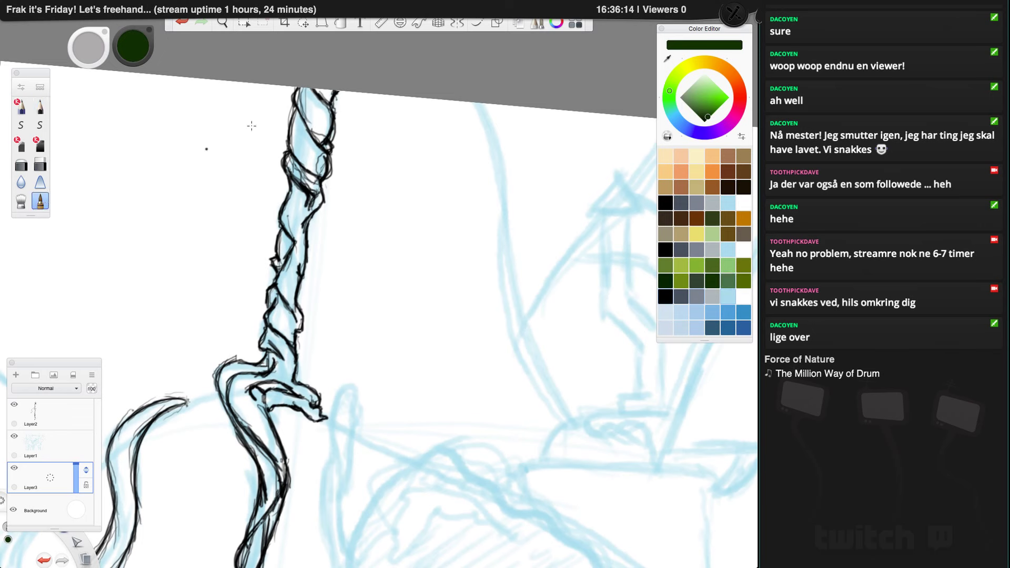
# Step: Paint a translucent green base over the upper rope and the beginning of the knot
pyautogui.moveTo(301, 88)
pyautogui.mouseDown()
pyautogui.moveTo(301, 134)
pyautogui.moveTo(319, 111)
pyautogui.moveTo(319, 135)
pyautogui.moveTo(331, 97)
pyautogui.moveTo(296, 154)
pyautogui.moveTo(304, 121)
pyautogui.moveTo(320, 151)
pyautogui.mouseUp()
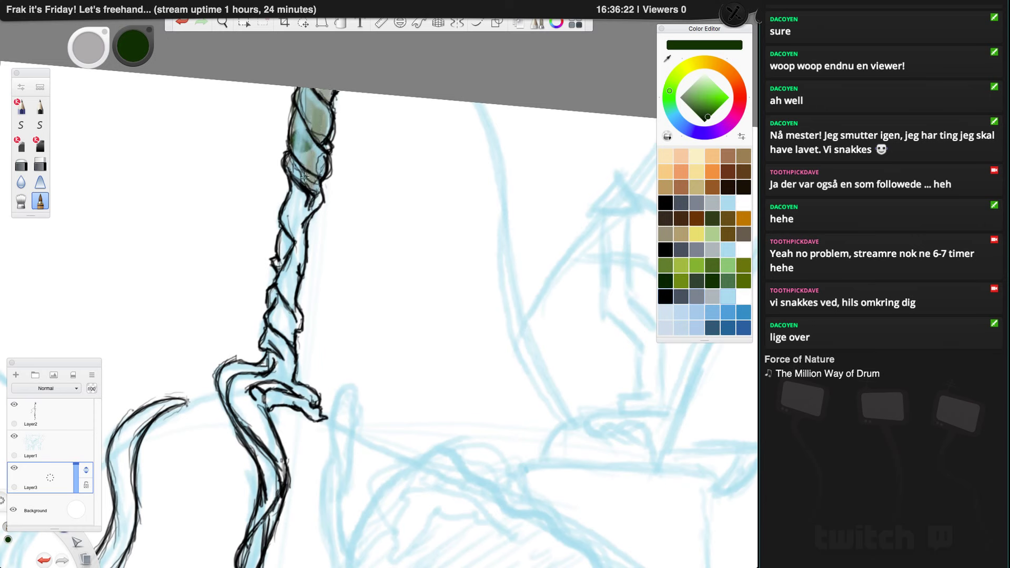
pyautogui.moveTo(310, 184)
pyautogui.mouseDown()
pyautogui.moveTo(284, 218)
pyautogui.moveTo(295, 226)
pyautogui.moveTo(315, 194)
pyautogui.moveTo(316, 153)
pyautogui.moveTo(308, 180)
pyautogui.mouseUp()
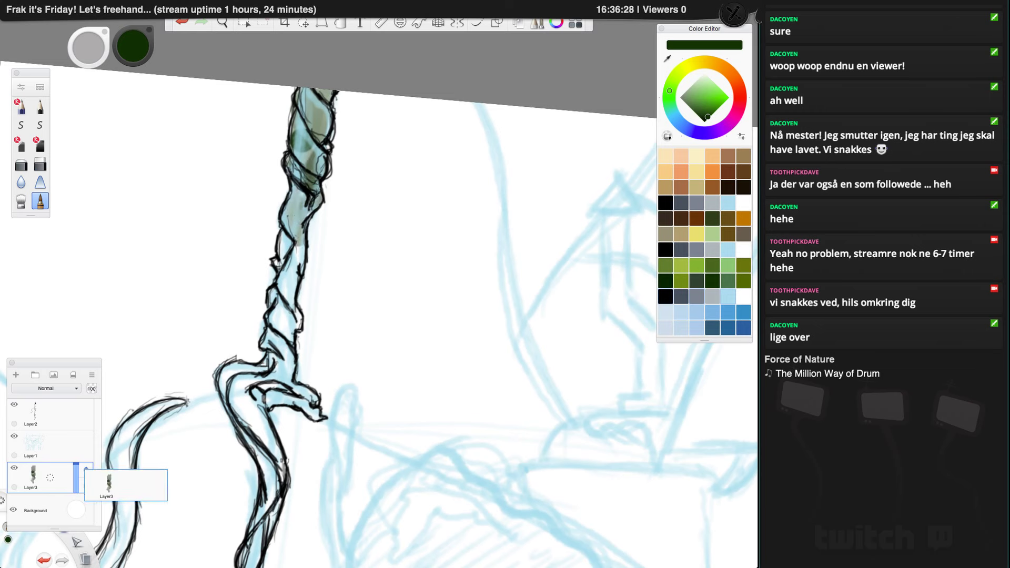
pyautogui.moveTo(302, 197)
pyautogui.mouseDown()
pyautogui.moveTo(281, 253)
pyautogui.moveTo(288, 267)
pyautogui.moveTo(302, 254)
pyautogui.moveTo(272, 322)
pyautogui.moveTo(280, 327)
pyautogui.moveTo(290, 308)
pyautogui.moveTo(296, 320)
pyautogui.moveTo(268, 338)
pyautogui.moveTo(283, 366)
pyautogui.moveTo(289, 359)
pyautogui.moveTo(285, 376)
pyautogui.moveTo(265, 373)
pyautogui.moveTo(272, 357)
pyautogui.moveTo(220, 381)
pyautogui.moveTo(229, 391)
pyautogui.moveTo(243, 383)
pyautogui.moveTo(226, 386)
pyautogui.moveTo(257, 417)
pyautogui.mouseUp()
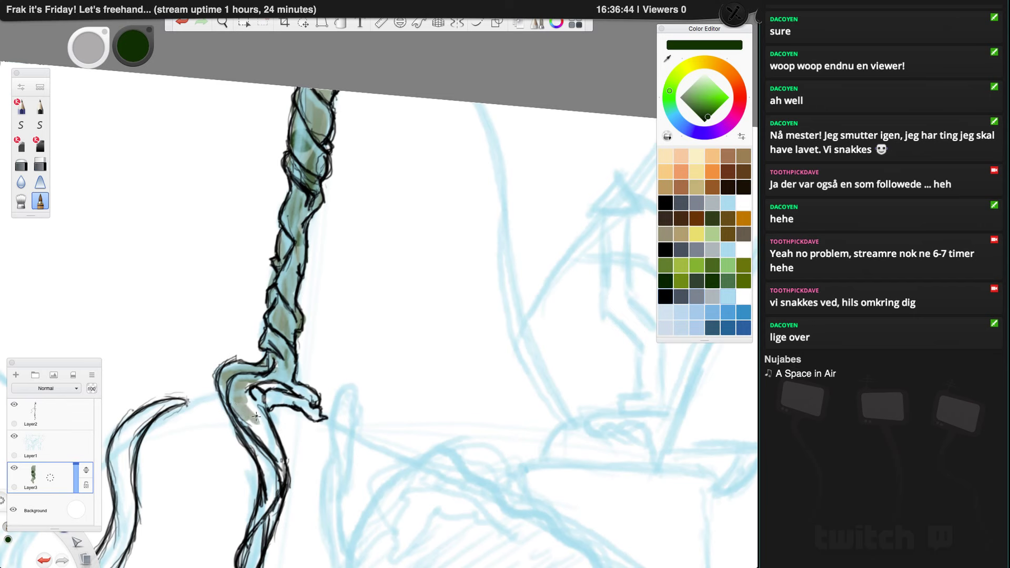
# Step: Move the color layer above the blue sketch layer and paint the upper rope and knot in denser dark green
pyautogui.moveTo(86, 470)
pyautogui.mouseDown()
pyautogui.moveTo(87, 418)
pyautogui.moveTo(93, 427)
pyautogui.mouseUp()
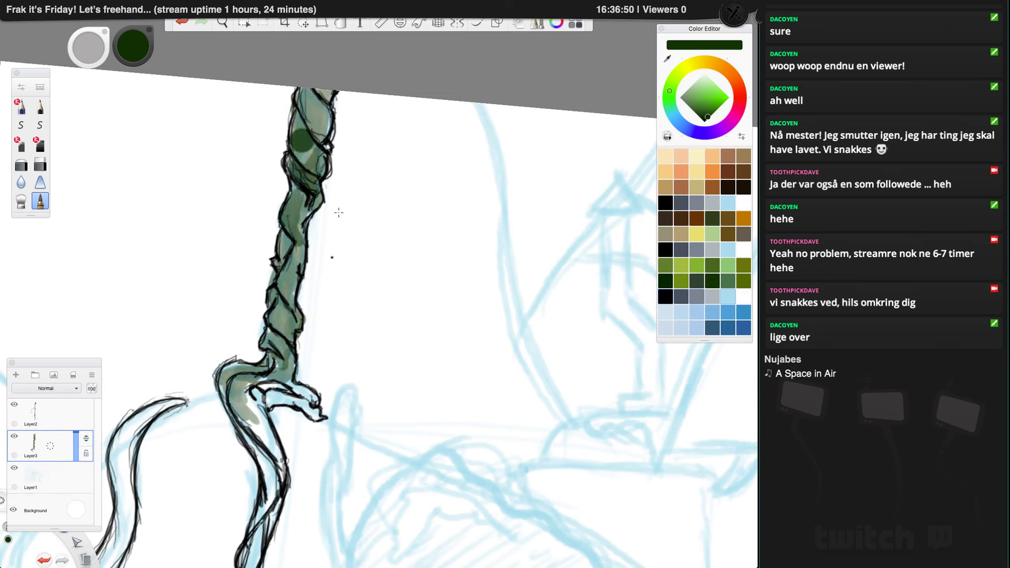
pyautogui.moveTo(309, 104)
pyautogui.mouseDown()
pyautogui.moveTo(298, 126)
pyautogui.moveTo(302, 112)
pyautogui.moveTo(311, 140)
pyautogui.mouseUp()
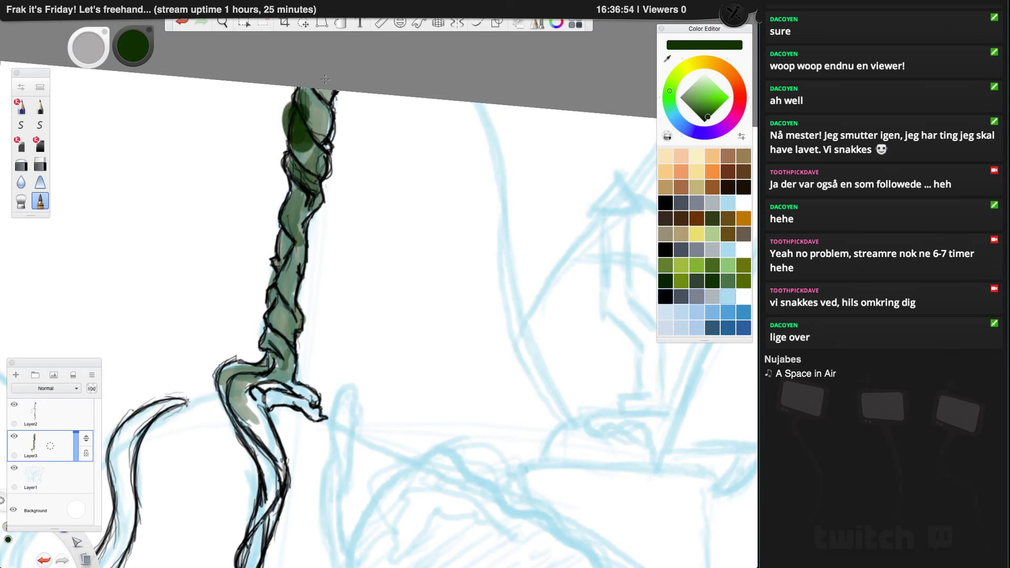
pyautogui.moveTo(304, 92)
pyautogui.mouseDown()
pyautogui.moveTo(329, 128)
pyautogui.moveTo(320, 170)
pyautogui.moveTo(305, 146)
pyautogui.moveTo(317, 165)
pyautogui.moveTo(292, 166)
pyautogui.moveTo(299, 196)
pyautogui.moveTo(288, 230)
pyautogui.moveTo(298, 257)
pyautogui.moveTo(294, 270)
pyautogui.moveTo(284, 235)
pyautogui.moveTo(276, 320)
pyautogui.moveTo(294, 308)
pyautogui.moveTo(295, 337)
pyautogui.moveTo(274, 343)
pyautogui.moveTo(278, 372)
pyautogui.moveTo(315, 411)
pyautogui.moveTo(286, 394)
pyautogui.moveTo(264, 407)
pyautogui.moveTo(249, 385)
pyautogui.moveTo(270, 441)
pyautogui.moveTo(242, 408)
pyautogui.moveTo(269, 463)
pyautogui.moveTo(230, 384)
pyautogui.moveTo(278, 347)
pyautogui.mouseUp()
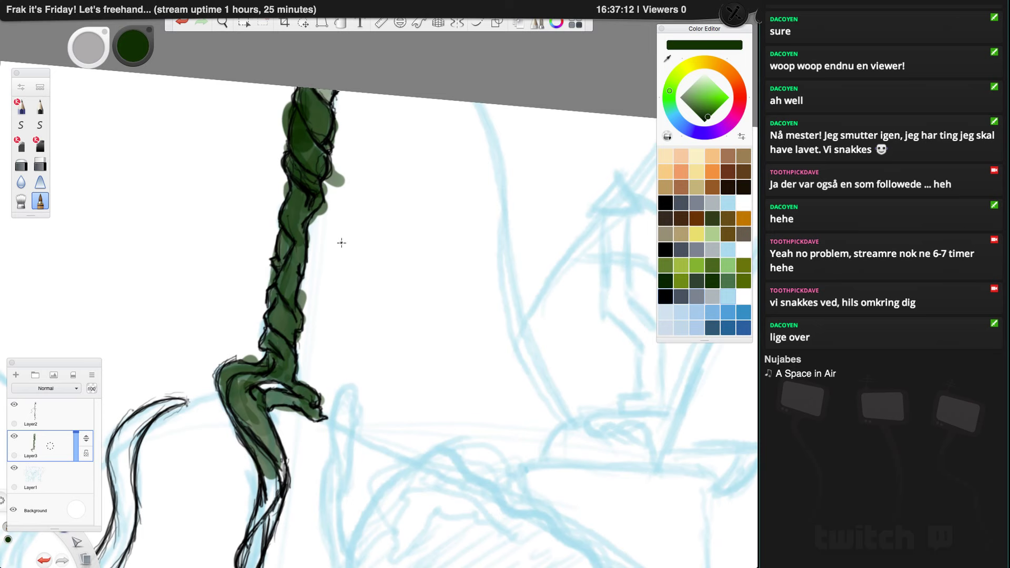
# Step: Paint the rope just below the knot and the separate curved strand beside it in dark green
pyautogui.moveTo(260, 424)
pyautogui.mouseDown()
pyautogui.moveTo(273, 464)
pyautogui.moveTo(257, 421)
pyautogui.moveTo(275, 443)
pyautogui.moveTo(270, 498)
pyautogui.moveTo(262, 481)
pyautogui.moveTo(282, 470)
pyautogui.moveTo(246, 555)
pyautogui.mouseUp()
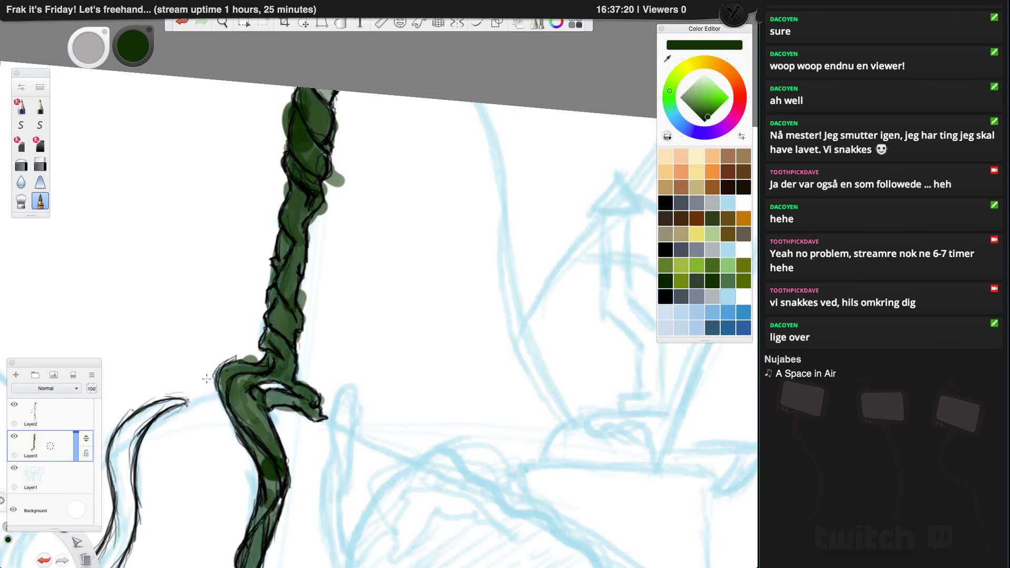
pyautogui.moveTo(166, 404)
pyautogui.mouseDown()
pyautogui.moveTo(141, 418)
pyautogui.moveTo(172, 403)
pyautogui.moveTo(119, 440)
pyautogui.moveTo(122, 431)
pyautogui.moveTo(129, 458)
pyautogui.moveTo(134, 436)
pyautogui.moveTo(124, 481)
pyautogui.moveTo(128, 461)
pyautogui.moveTo(133, 509)
pyautogui.moveTo(129, 489)
pyautogui.moveTo(116, 485)
pyautogui.moveTo(125, 514)
pyautogui.moveTo(129, 488)
pyautogui.moveTo(120, 544)
pyautogui.mouseUp()
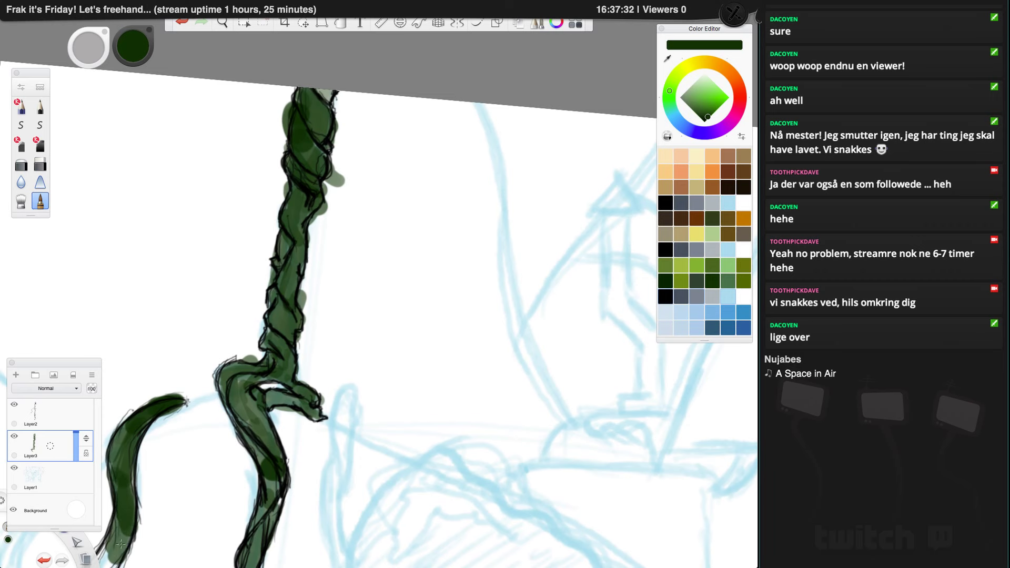
pyautogui.press('space')
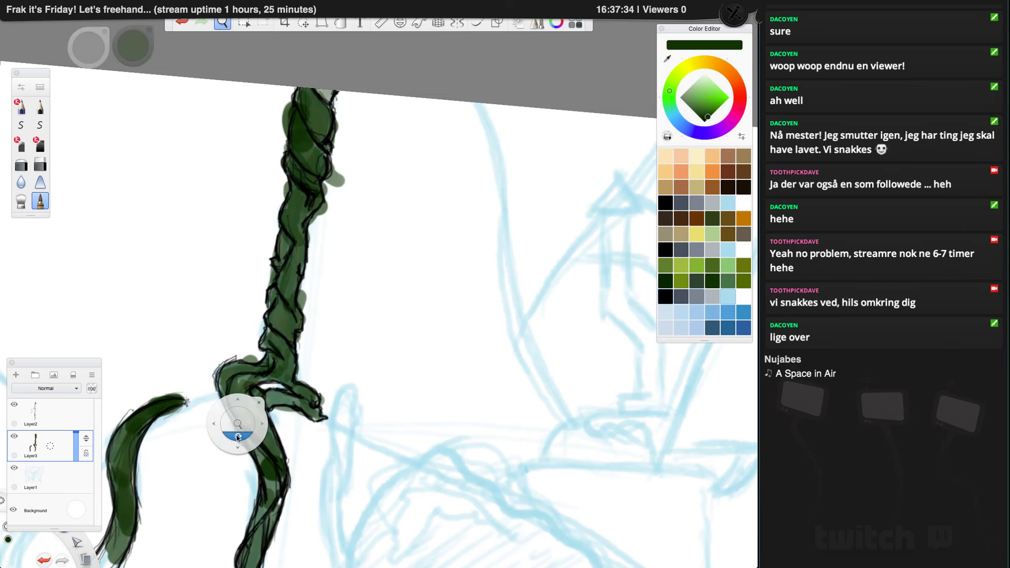
pyautogui.moveTo(235, 448); pyautogui.dragTo(325, 89)
pyautogui.moveTo(201, 203)
pyautogui.mouseDown()
pyautogui.moveTo(184, 220)
pyautogui.moveTo(201, 211)
pyautogui.moveTo(178, 258)
pyautogui.mouseUp()
pyautogui.moveTo(193, 222)
pyautogui.mouseDown()
pyautogui.moveTo(184, 255)
pyautogui.moveTo(181, 227)
pyautogui.moveTo(196, 204)
pyautogui.moveTo(193, 242)
pyautogui.mouseUp()
pyautogui.moveTo(213, 189); pyautogui.dragTo(209, 185)
# Step: Paint the lower rope's intertwined strands dark green down to both frayed tips
pyautogui.moveTo(335, 219); pyautogui.dragTo(317, 267)
pyautogui.moveTo(335, 229)
pyautogui.mouseDown()
pyautogui.moveTo(326, 300)
pyautogui.moveTo(330, 285)
pyautogui.moveTo(340, 366)
pyautogui.moveTo(342, 300)
pyautogui.moveTo(345, 369)
pyautogui.moveTo(317, 432)
pyautogui.moveTo(313, 294)
pyautogui.moveTo(314, 421)
pyautogui.moveTo(345, 534)
pyautogui.moveTo(341, 494)
pyautogui.moveTo(295, 507)
pyautogui.moveTo(304, 471)
pyautogui.moveTo(305, 540)
pyautogui.mouseUp()
pyautogui.press('space')
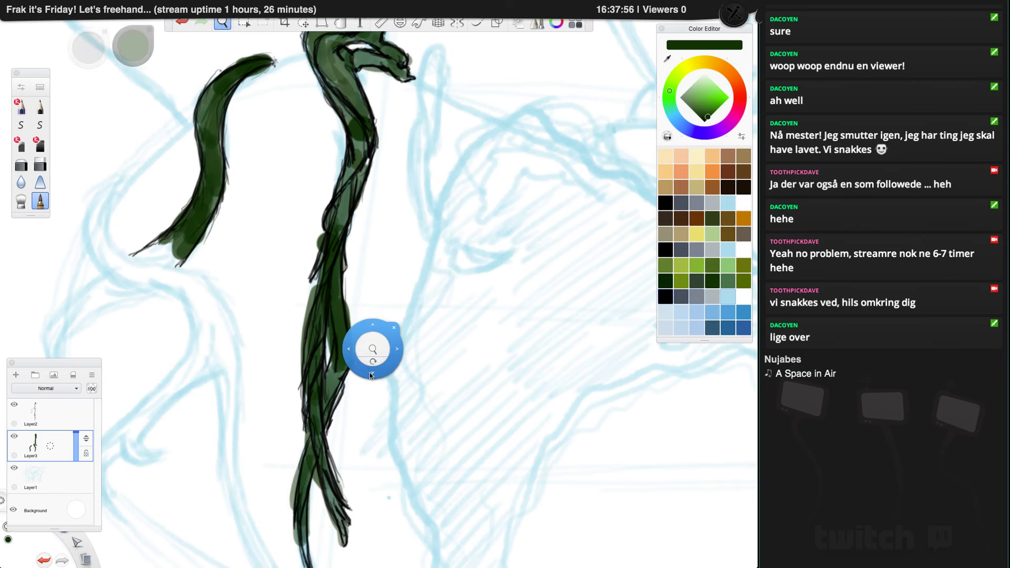
pyautogui.moveTo(409, 255)
pyautogui.mouseDown()
pyautogui.moveTo(443, 116)
pyautogui.moveTo(445, 127)
pyautogui.mouseUp()
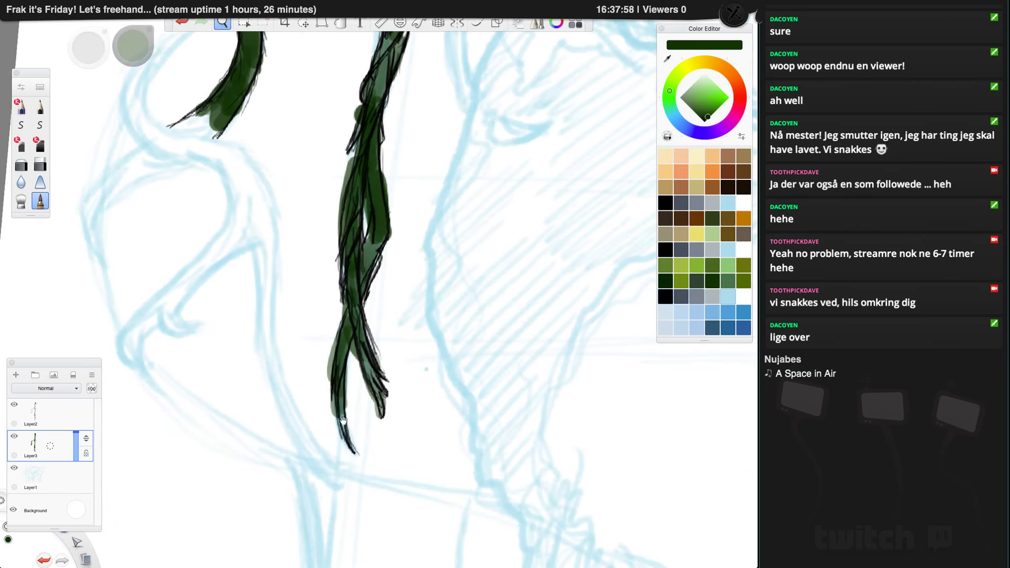
pyautogui.moveTo(355, 450); pyautogui.dragTo(356, 456)
# Step: Erase the green paint spilling outside the ink lines along the lower rope and its tips
pyautogui.click(40, 164)
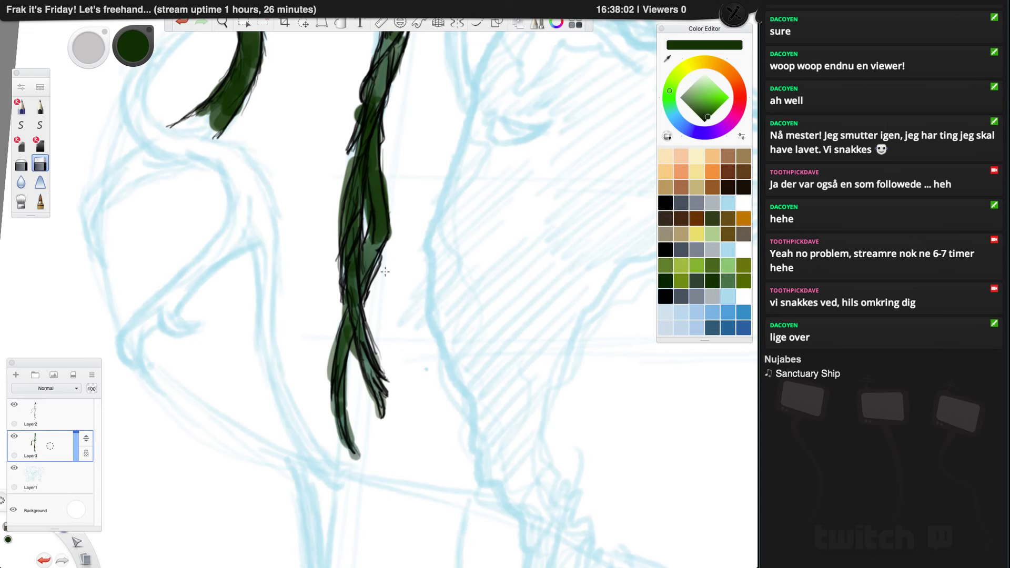
pyautogui.moveTo(390, 232); pyautogui.dragTo(390, 186)
pyautogui.moveTo(353, 101)
pyautogui.mouseDown()
pyautogui.moveTo(342, 120)
pyautogui.moveTo(351, 114)
pyautogui.mouseUp()
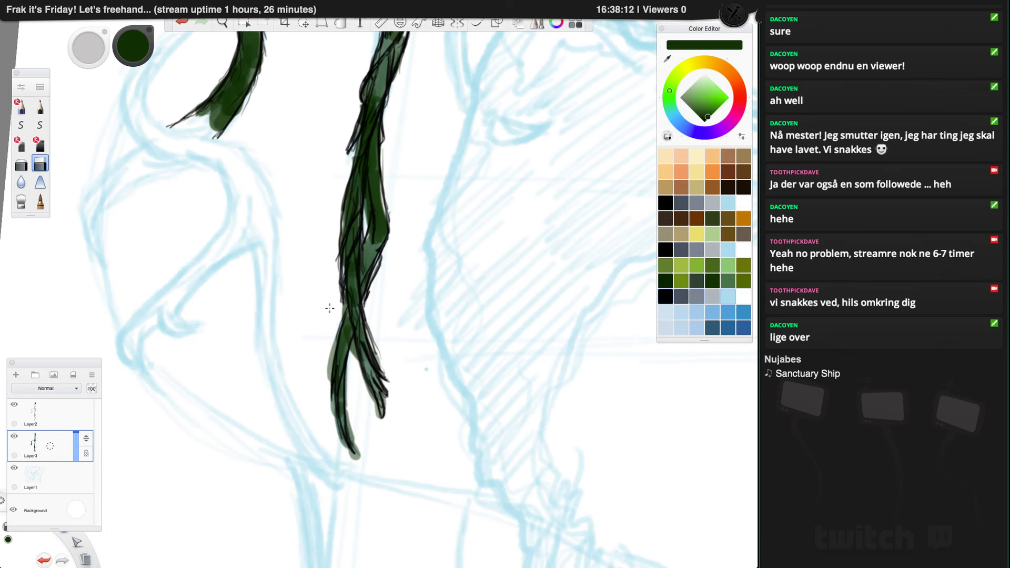
pyautogui.moveTo(335, 311); pyautogui.dragTo(336, 305)
pyautogui.moveTo(331, 433)
pyautogui.mouseDown()
pyautogui.moveTo(340, 453)
pyautogui.moveTo(345, 421)
pyautogui.moveTo(356, 455)
pyautogui.moveTo(357, 431)
pyautogui.mouseUp()
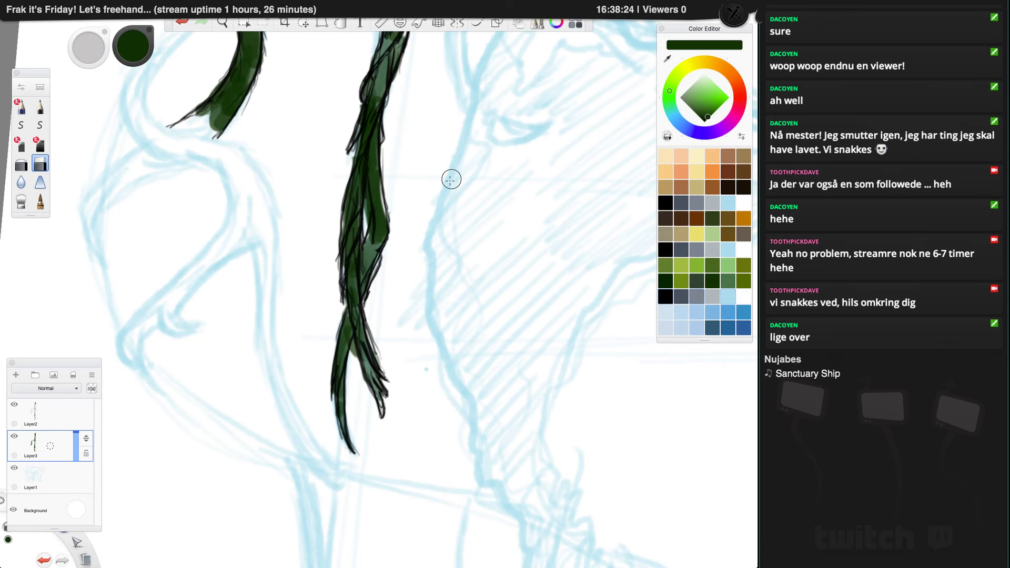
# Step: Erase the green spill outside the outlines of the knot and the upper rope
pyautogui.press('space')
pyautogui.moveTo(419, 207); pyautogui.dragTo(316, 439)
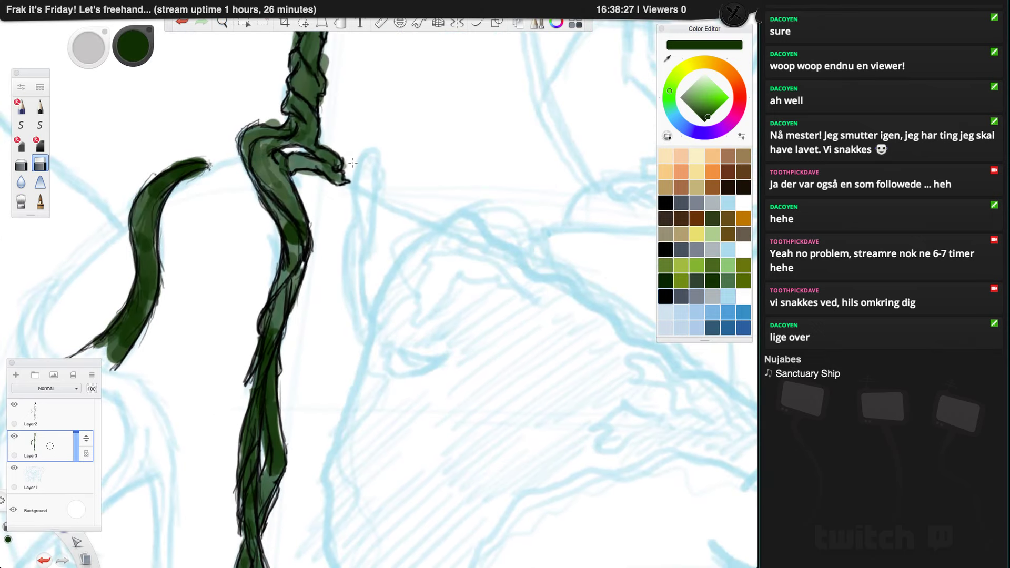
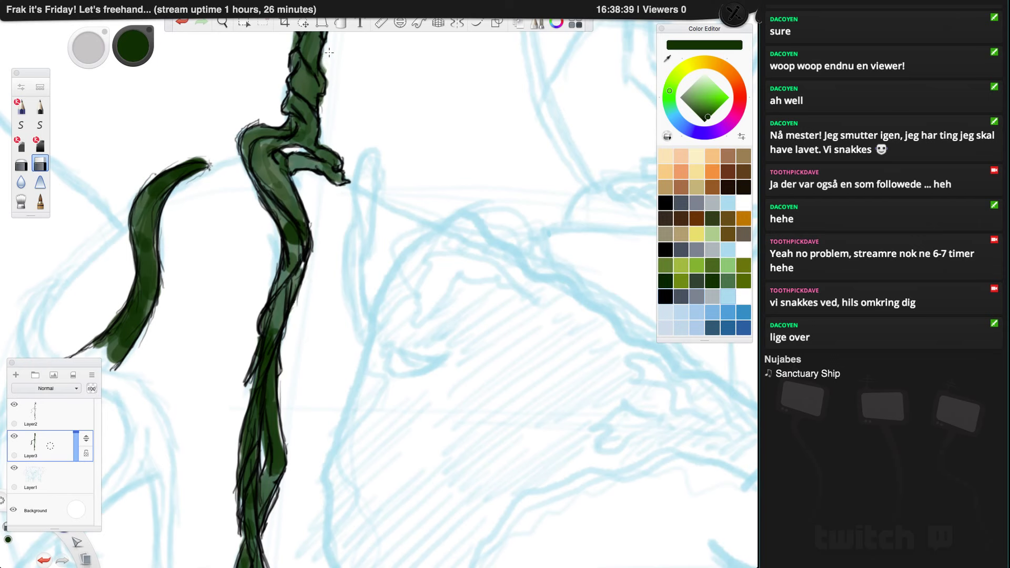
pyautogui.press('space')
pyautogui.moveTo(367, 122)
pyautogui.mouseDown()
pyautogui.moveTo(359, 117)
pyautogui.moveTo(350, 431)
pyautogui.mouseUp()
pyautogui.moveTo(359, 267); pyautogui.dragTo(354, 260)
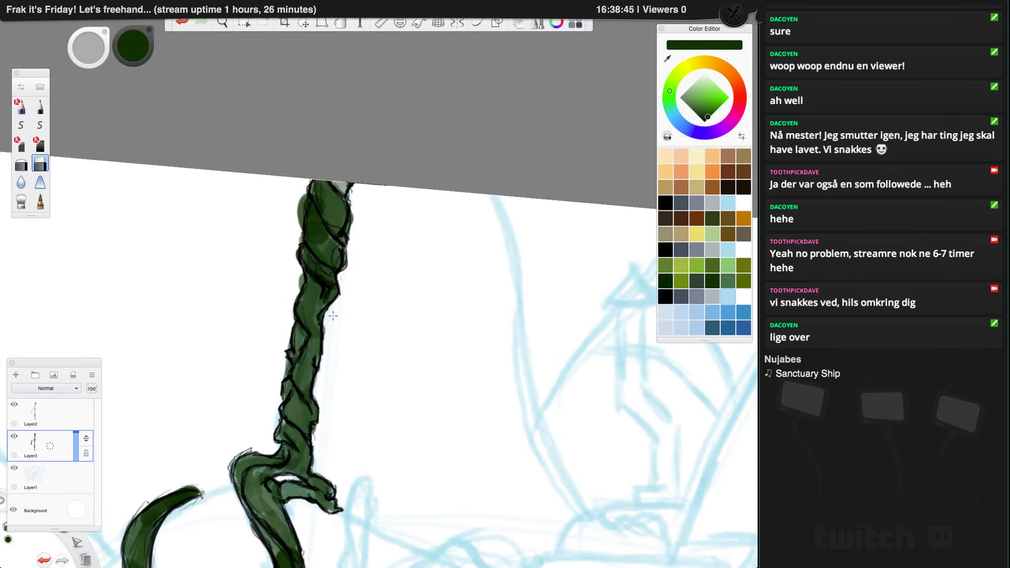
pyautogui.moveTo(293, 275); pyautogui.dragTo(296, 283)
pyautogui.moveTo(290, 225)
pyautogui.mouseDown()
pyautogui.moveTo(291, 199)
pyautogui.moveTo(296, 225)
pyautogui.mouseUp()
# Step: Choose light green and a soft shading brush, and paint highlights on the upper rope, the knot and the bend below it
pyautogui.press('space')
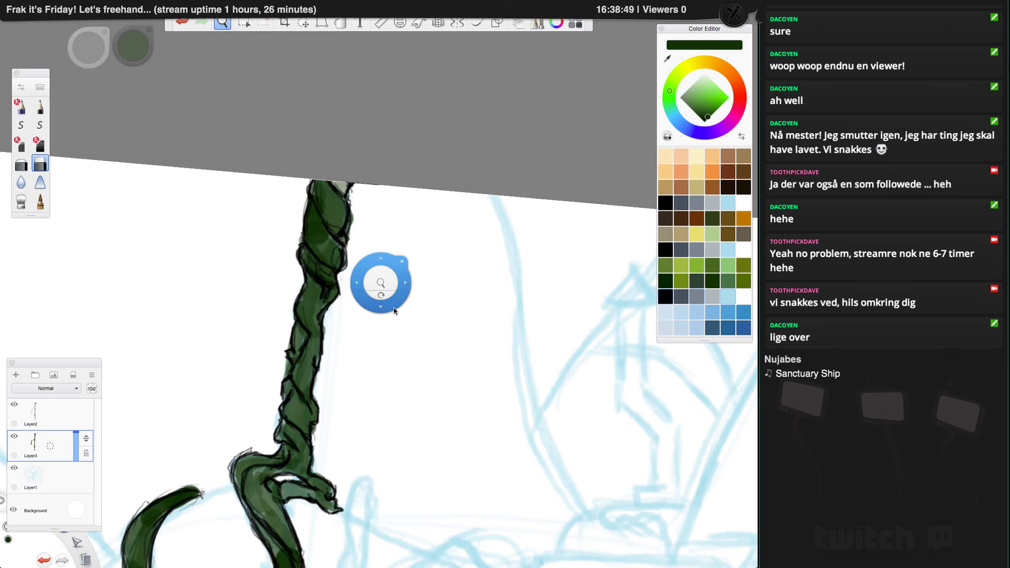
pyautogui.moveTo(393, 306); pyautogui.dragTo(377, 128)
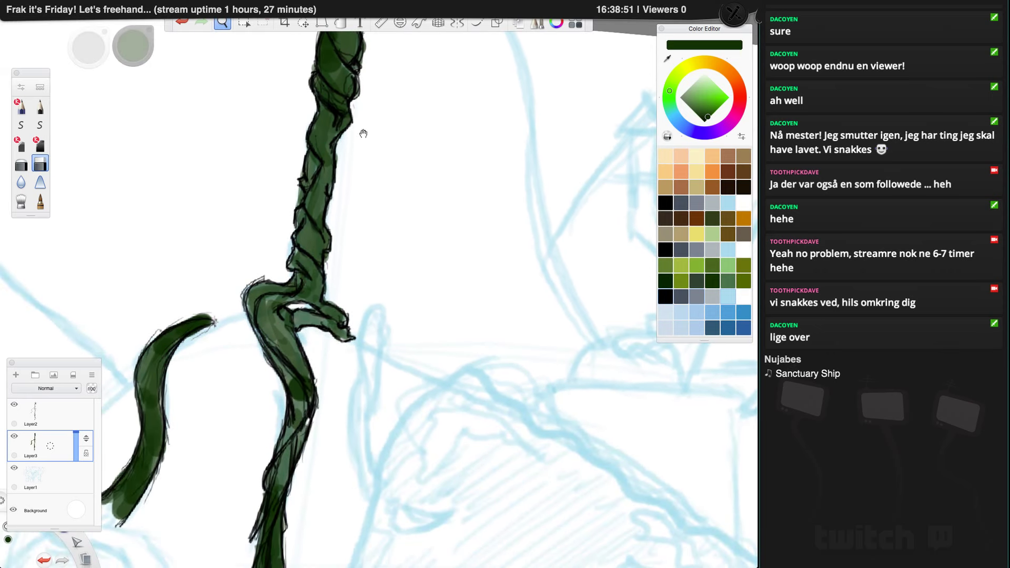
pyautogui.click(40, 201)
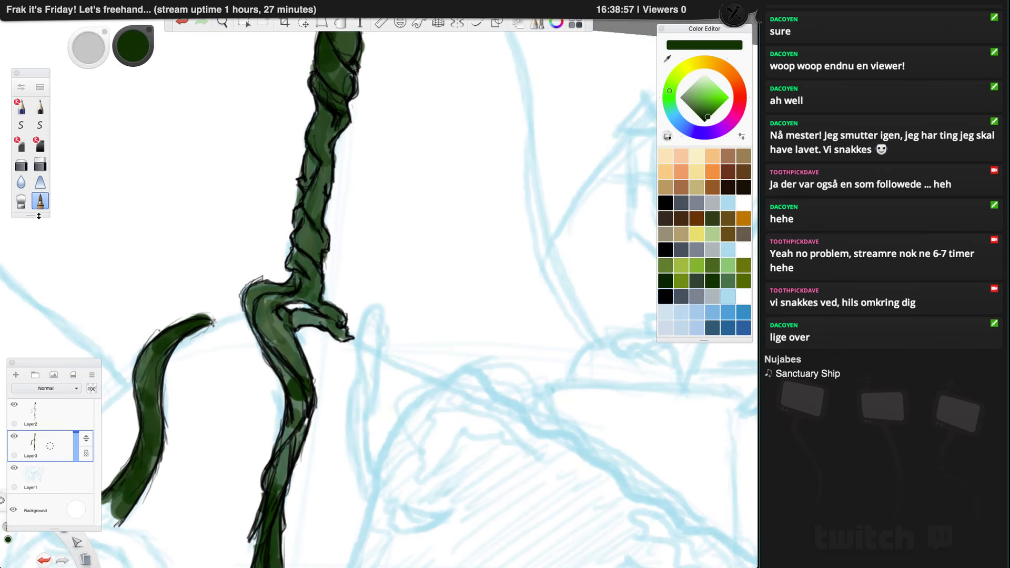
pyautogui.click(24, 143)
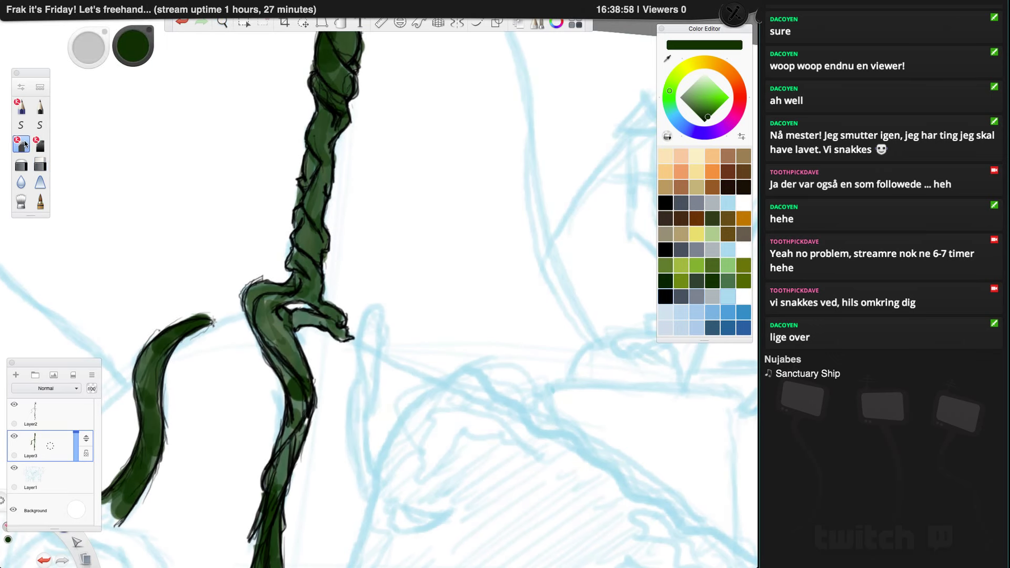
pyautogui.click(697, 268)
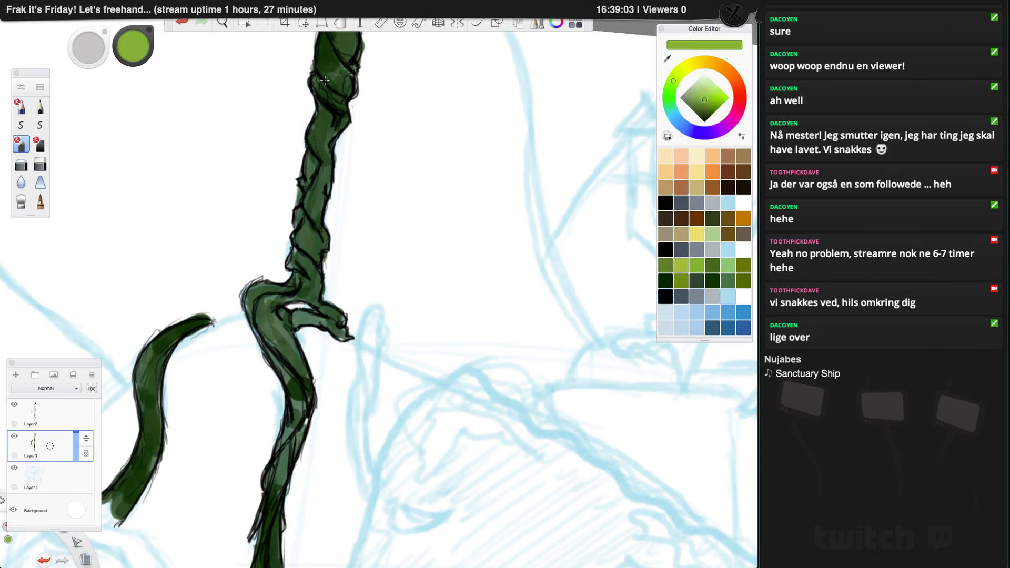
pyautogui.moveTo(89, 47)
pyautogui.mouseDown()
pyautogui.moveTo(256, 81)
pyautogui.moveTo(158, 158)
pyautogui.moveTo(74, 255)
pyautogui.moveTo(71, 360)
pyautogui.mouseUp()
pyautogui.moveTo(322, 94)
pyautogui.mouseDown()
pyautogui.moveTo(343, 119)
pyautogui.moveTo(324, 120)
pyautogui.moveTo(317, 152)
pyautogui.moveTo(312, 137)
pyautogui.moveTo(325, 162)
pyautogui.moveTo(318, 122)
pyautogui.moveTo(302, 243)
pyautogui.moveTo(304, 272)
pyautogui.mouseUp()
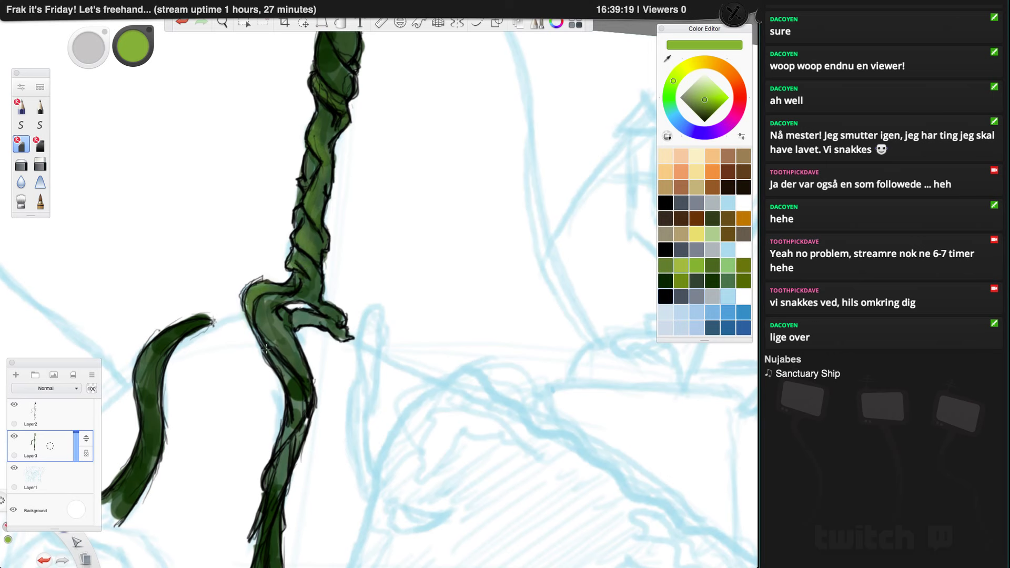
pyautogui.moveTo(277, 361)
pyautogui.mouseDown()
pyautogui.moveTo(296, 408)
pyautogui.moveTo(288, 428)
pyautogui.mouseUp()
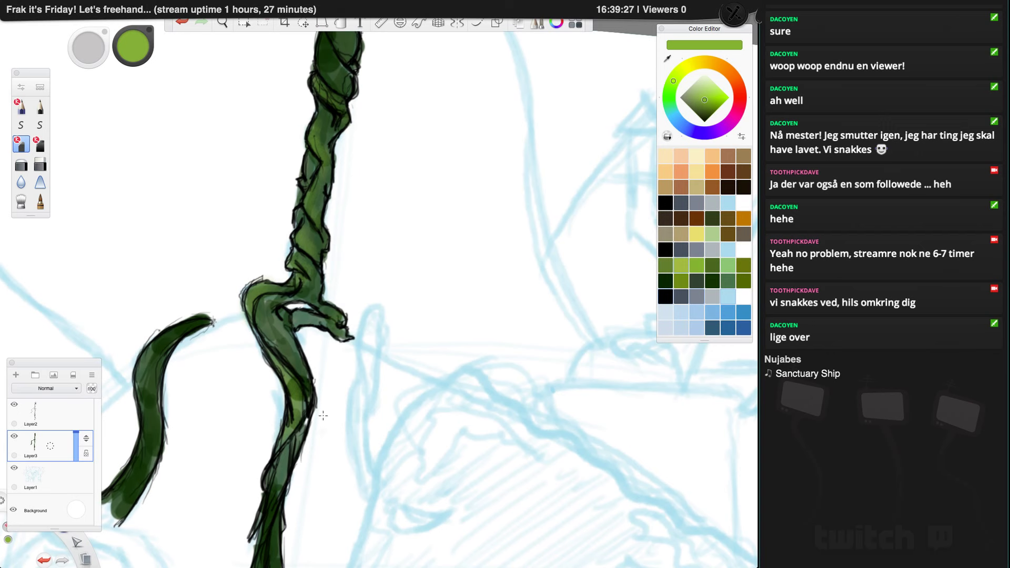
pyautogui.moveTo(321, 48)
pyautogui.mouseDown()
pyautogui.moveTo(320, 66)
pyautogui.moveTo(334, 78)
pyautogui.mouseUp()
# Step: Add light green highlights to the separate curved strand and the twists below the knot
pyautogui.moveTo(157, 344)
pyautogui.mouseDown()
pyautogui.moveTo(136, 386)
pyautogui.moveTo(147, 429)
pyautogui.moveTo(155, 351)
pyautogui.moveTo(142, 371)
pyautogui.moveTo(170, 334)
pyautogui.mouseUp()
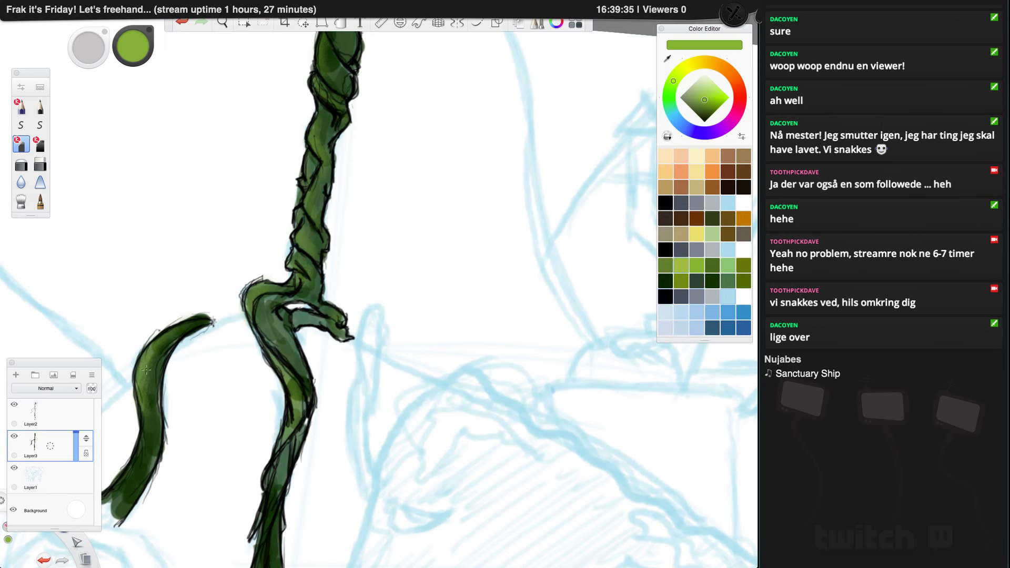
pyautogui.moveTo(141, 455)
pyautogui.mouseDown()
pyautogui.moveTo(123, 494)
pyautogui.moveTo(150, 373)
pyautogui.mouseUp()
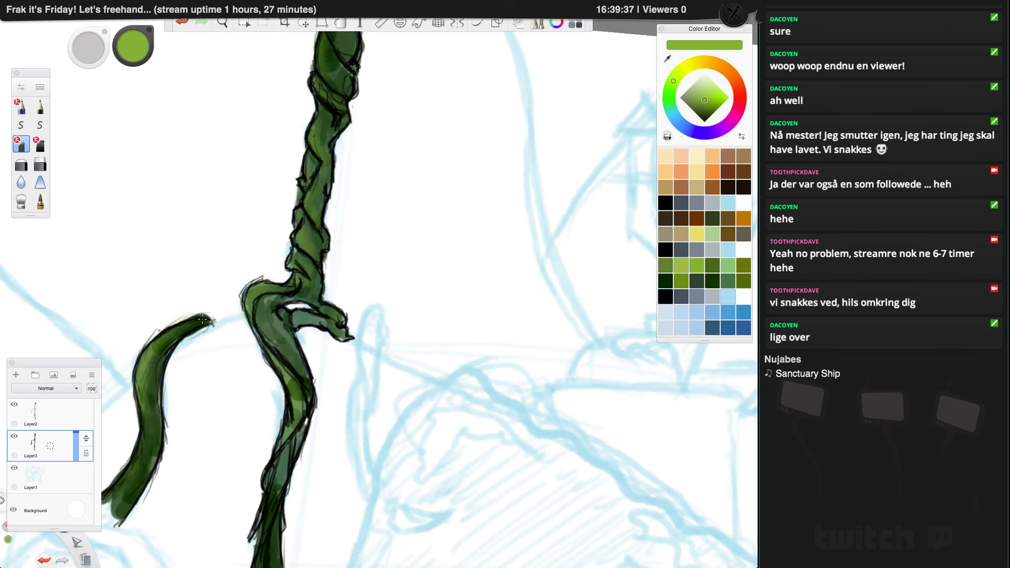
pyautogui.moveTo(299, 369)
pyautogui.mouseDown()
pyautogui.moveTo(288, 434)
pyautogui.moveTo(293, 384)
pyautogui.mouseUp()
pyautogui.moveTo(267, 478); pyautogui.dragTo(262, 494)
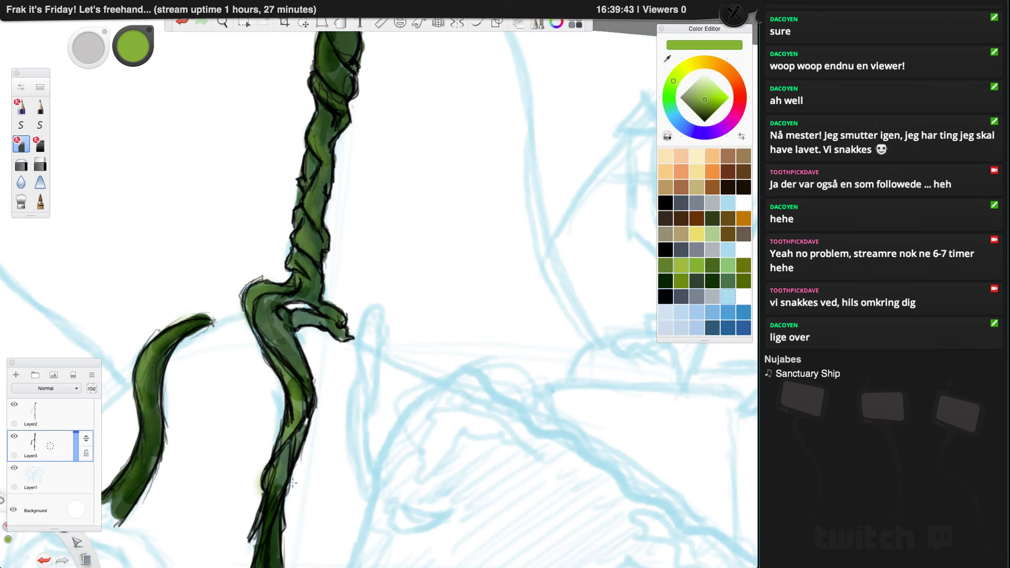
# Step: Brush light green highlights along the lower rope's intertwined strands and frayed ends
pyautogui.press('space')
pyautogui.moveTo(324, 467)
pyautogui.mouseDown()
pyautogui.moveTo(377, 190)
pyautogui.moveTo(311, 320)
pyautogui.moveTo(307, 403)
pyautogui.moveTo(325, 477)
pyautogui.mouseUp()
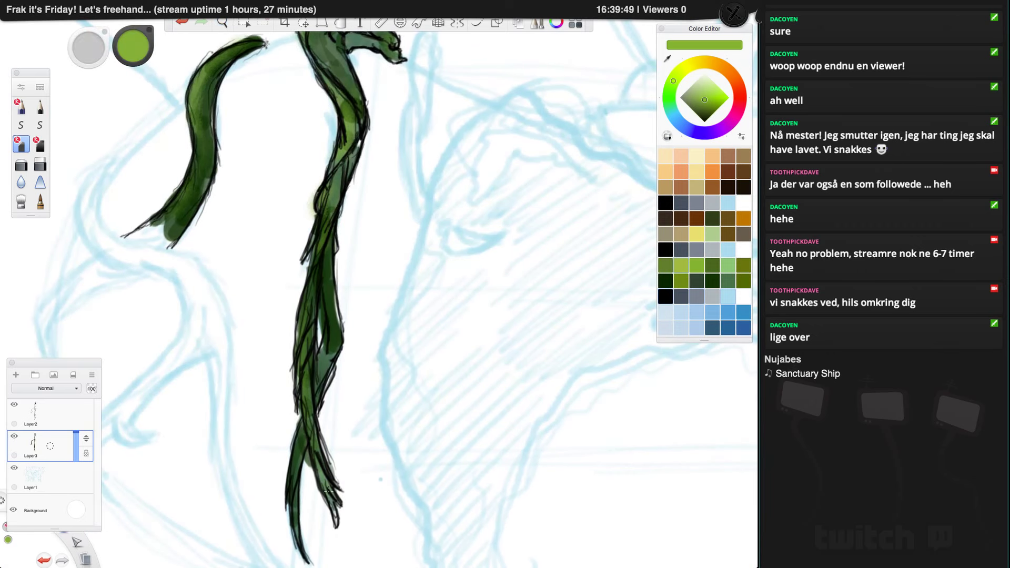
pyautogui.moveTo(300, 435); pyautogui.dragTo(295, 488)
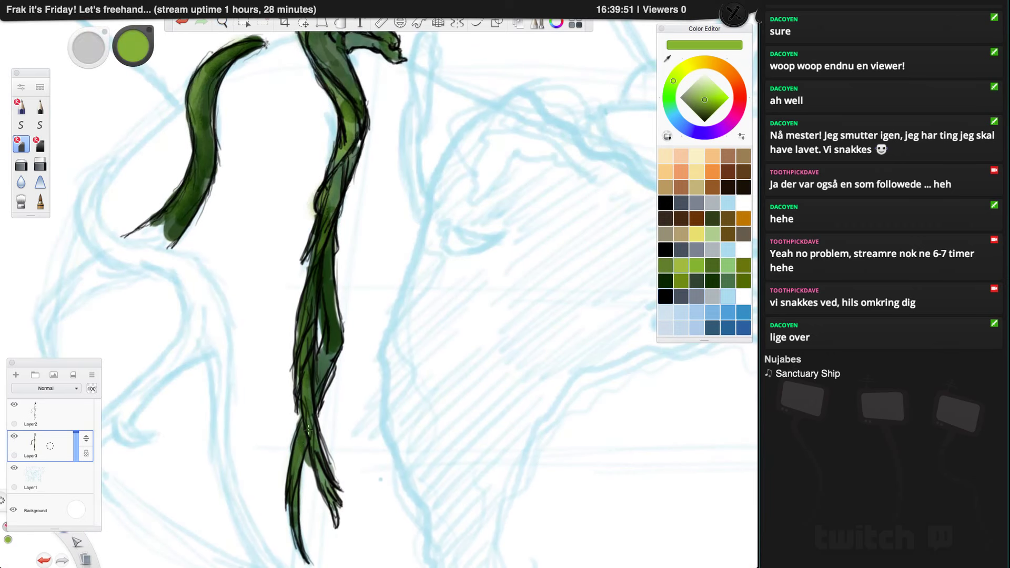
pyautogui.moveTo(318, 394); pyautogui.dragTo(322, 356)
pyautogui.moveTo(327, 272); pyautogui.dragTo(322, 262)
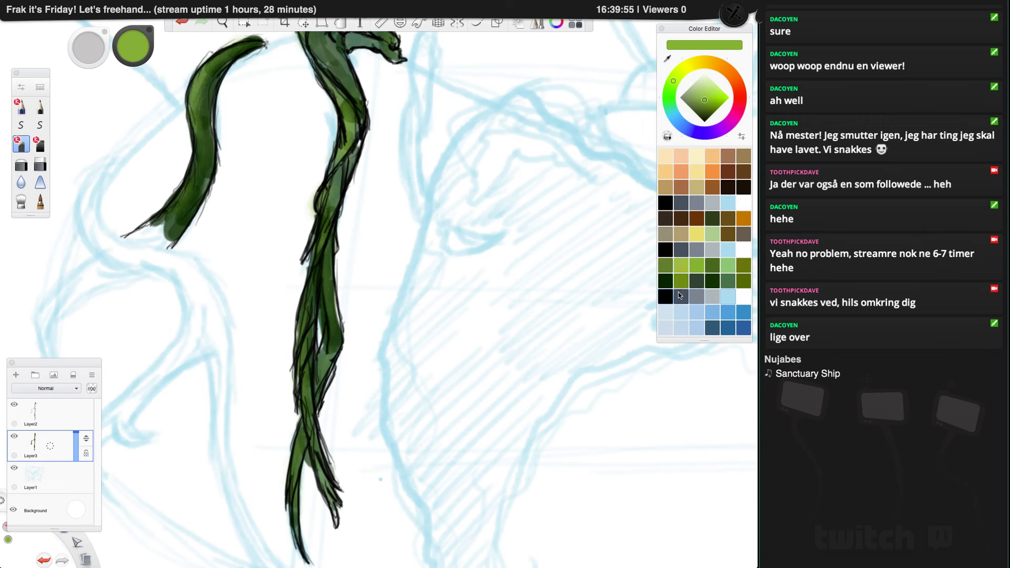
# Step: Shade the lower rope strands with very dark green, and undo the last stroke that spills between the tips
pyautogui.click(666, 282)
pyautogui.moveTo(338, 332); pyautogui.dragTo(324, 390)
pyautogui.moveTo(335, 260); pyautogui.dragTo(339, 320)
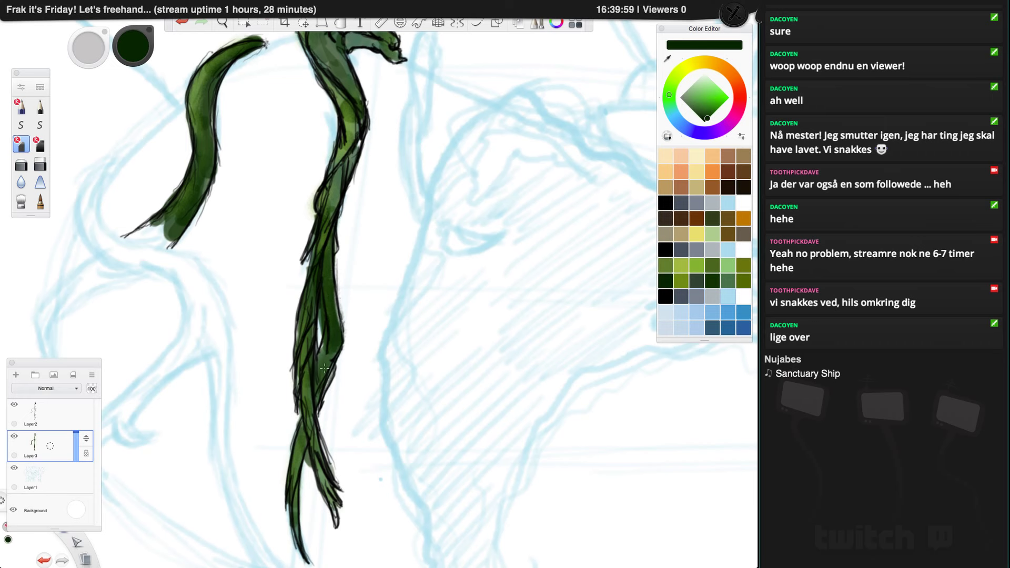
pyautogui.moveTo(319, 393)
pyautogui.mouseDown()
pyautogui.moveTo(310, 432)
pyautogui.moveTo(324, 492)
pyautogui.mouseUp()
pyautogui.moveTo(311, 445); pyautogui.dragTo(306, 550)
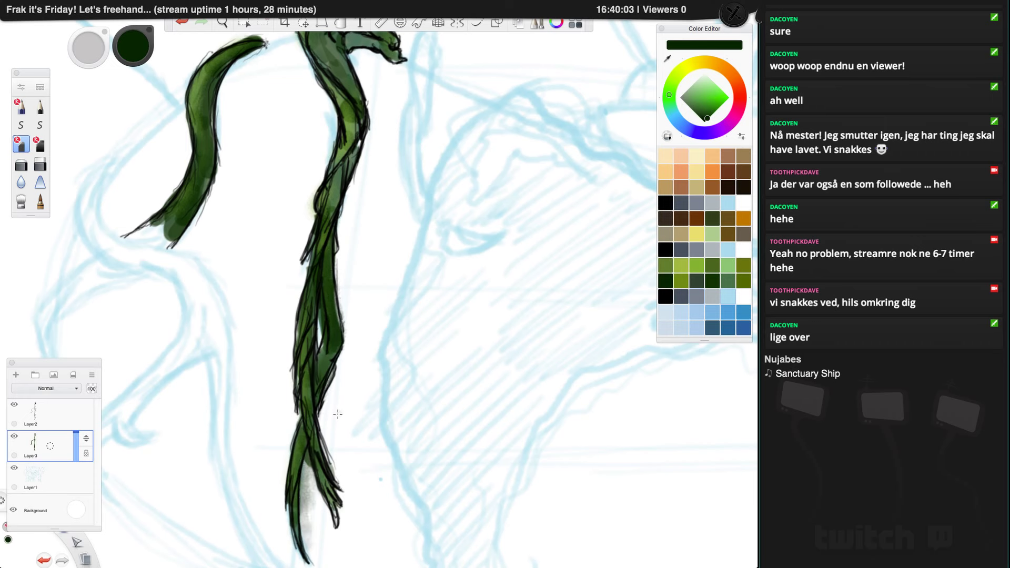
pyautogui.hotkey('ctrl', 'z')
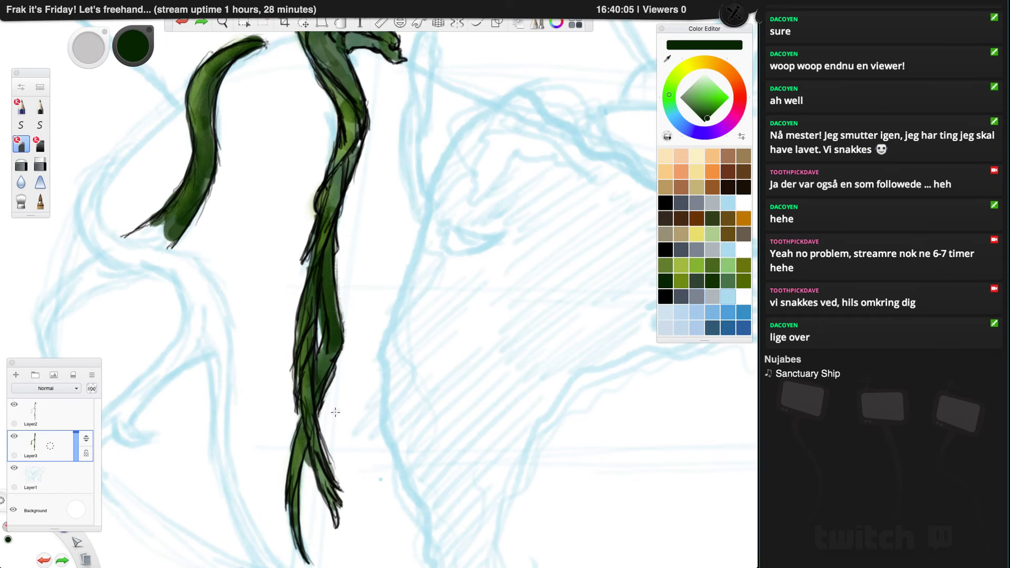
# Step: Shade the separate strand, the edge of the upper rope and the knot with very dark green
pyautogui.press('space')
pyautogui.moveTo(352, 366); pyautogui.dragTo(321, 567)
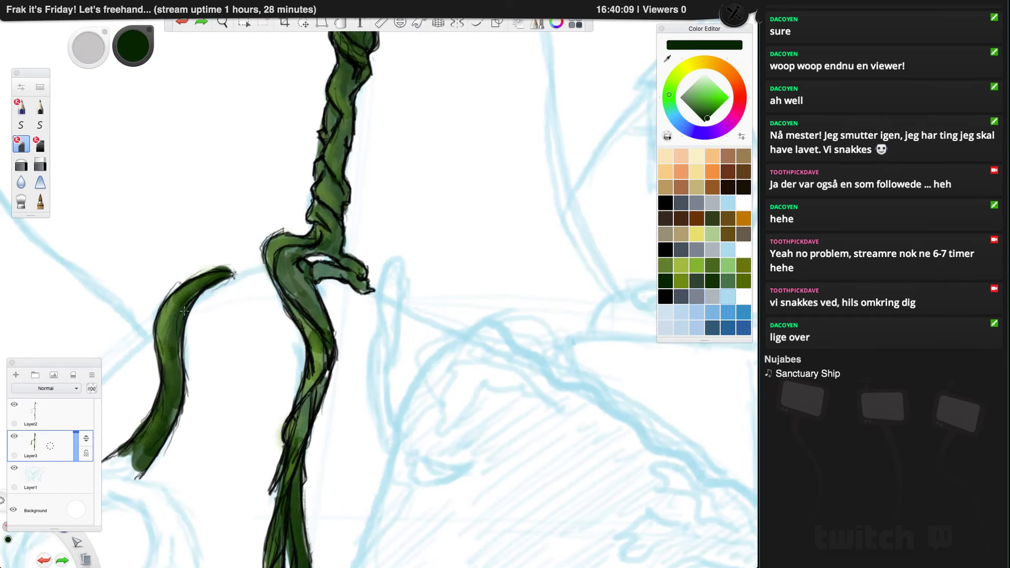
pyautogui.moveTo(183, 312); pyautogui.dragTo(197, 310)
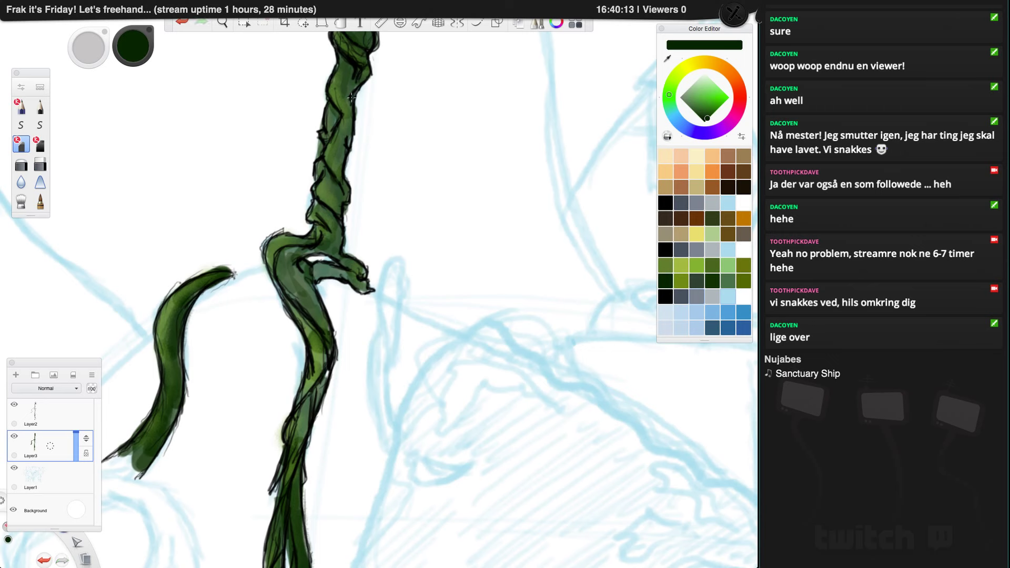
pyautogui.moveTo(345, 130)
pyautogui.mouseDown()
pyautogui.moveTo(328, 201)
pyautogui.moveTo(337, 236)
pyautogui.mouseUp()
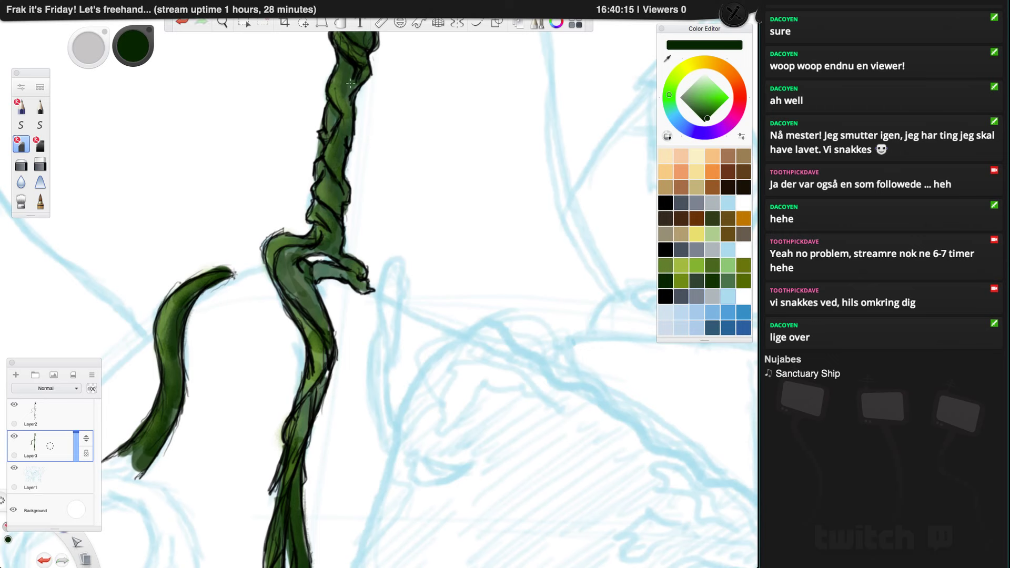
pyautogui.moveTo(358, 77)
pyautogui.mouseDown()
pyautogui.moveTo(334, 254)
pyautogui.moveTo(351, 271)
pyautogui.moveTo(303, 272)
pyautogui.moveTo(308, 258)
pyautogui.moveTo(301, 283)
pyautogui.moveTo(316, 311)
pyautogui.mouseUp()
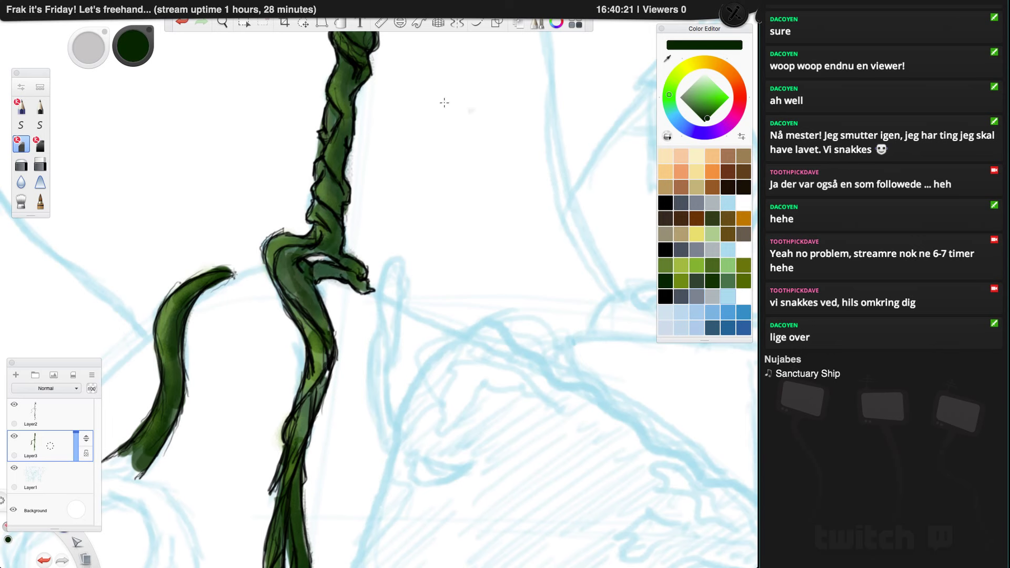
# Step: Switch to the pencil in light blue, bring the whole drawing into view and hide the green color layer
pyautogui.click(21, 107)
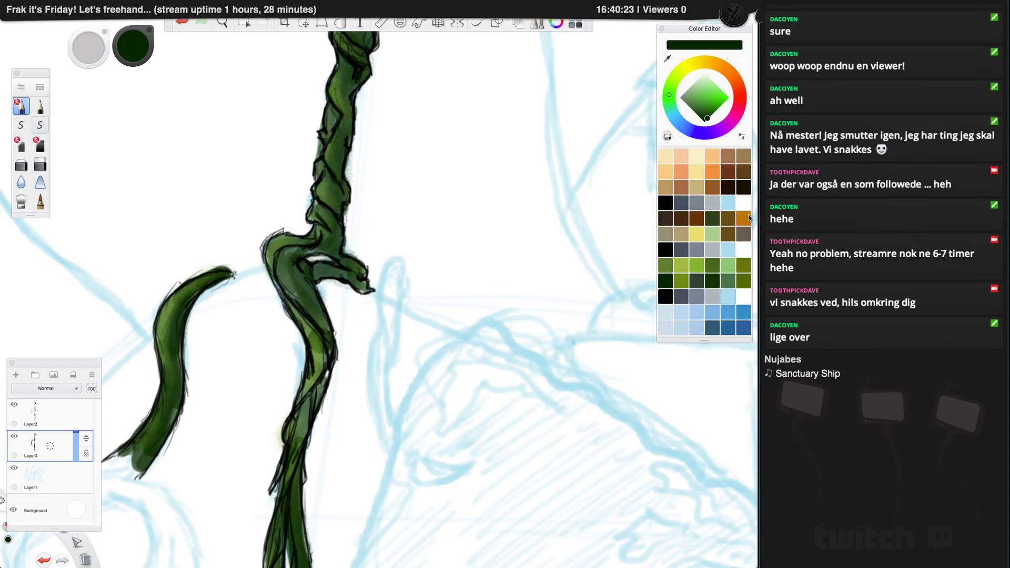
pyautogui.click(666, 203)
pyautogui.click(725, 207)
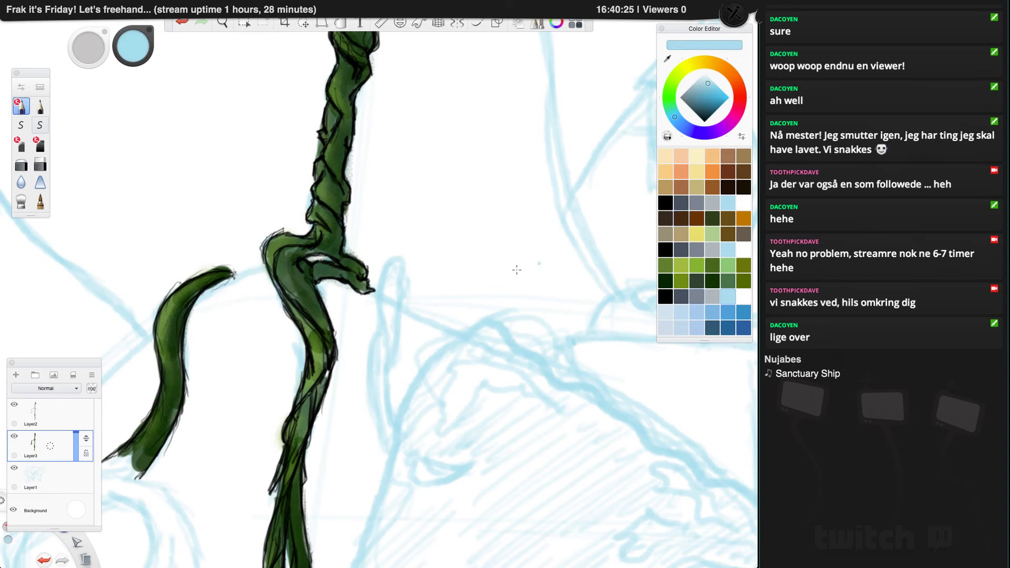
pyautogui.press('space')
pyautogui.moveTo(448, 282)
pyautogui.mouseDown()
pyautogui.moveTo(383, 480)
pyautogui.moveTo(434, 384)
pyautogui.moveTo(351, 337)
pyautogui.moveTo(256, 248)
pyautogui.moveTo(253, 279)
pyautogui.mouseUp()
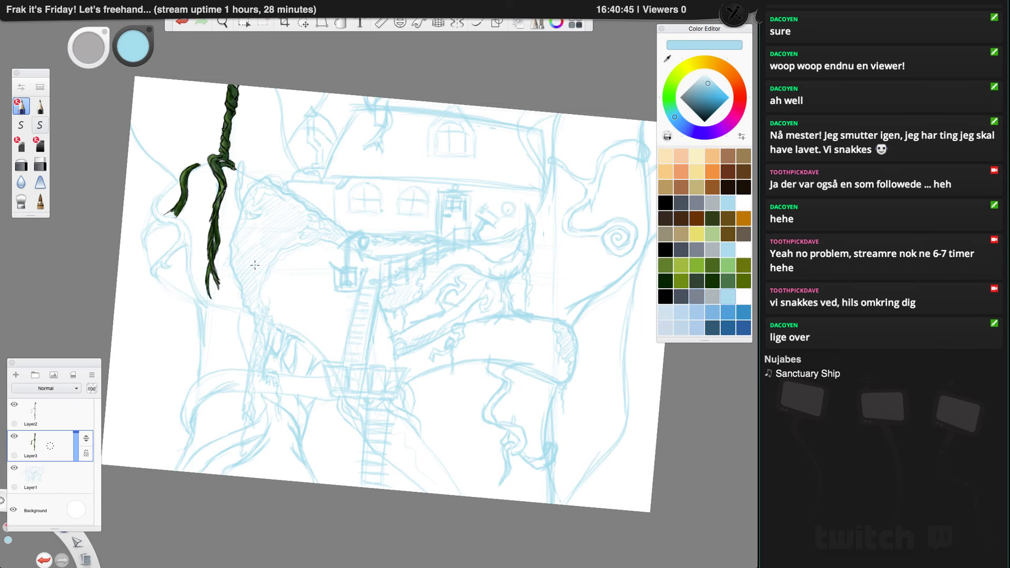
pyautogui.click(15, 437)
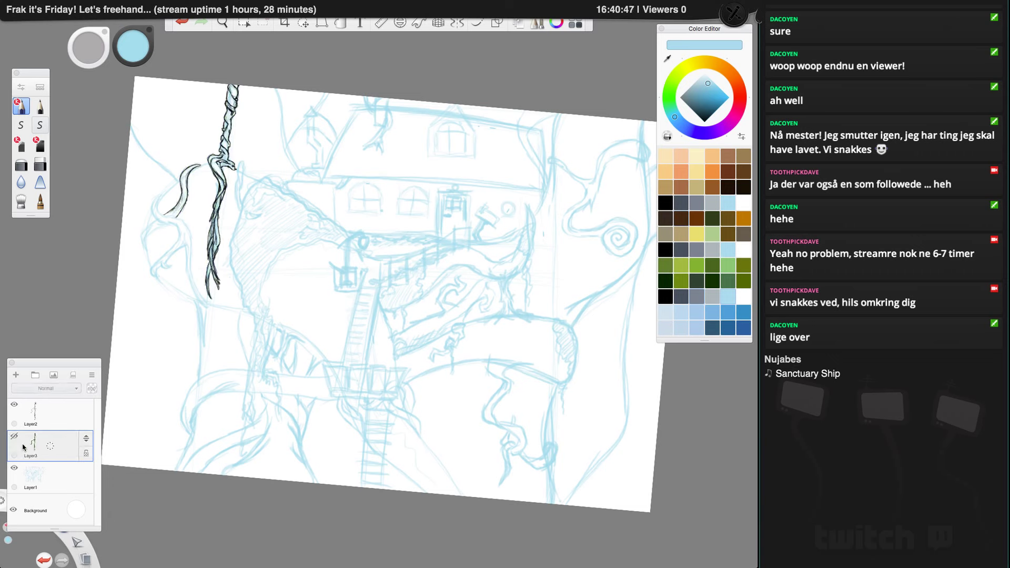
# Step: Compare the black ink lines with the green rope coloring by toggling the visibility of Layer2 and Layer3
pyautogui.click(15, 405)
pyautogui.click(15, 406)
pyautogui.click(15, 406)
pyautogui.click(15, 437)
pyautogui.click(15, 436)
pyautogui.click(15, 437)
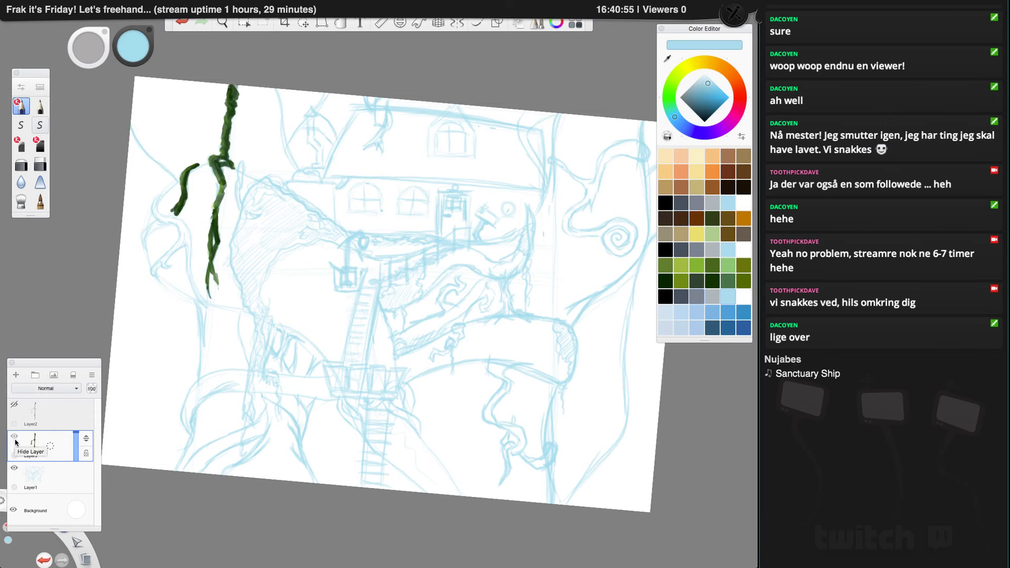
pyautogui.click(14, 437)
pyautogui.click(14, 405)
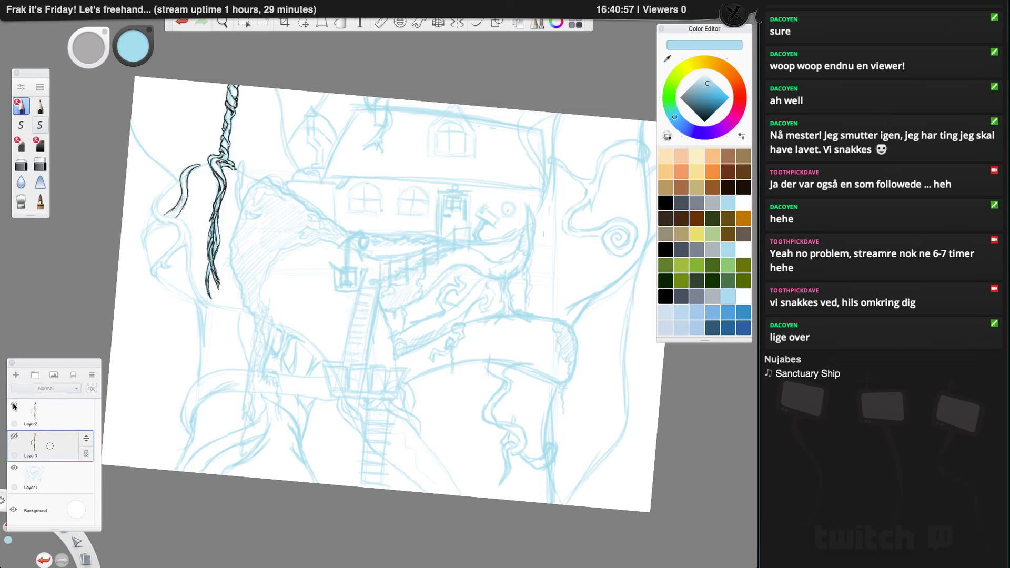
pyautogui.click(12, 408)
pyautogui.click(12, 409)
# Step: On Layer1, erase the rough dormer window lines, redraw its arched frame and refine the spiral beside the door in light blue pencil
pyautogui.click(49, 479)
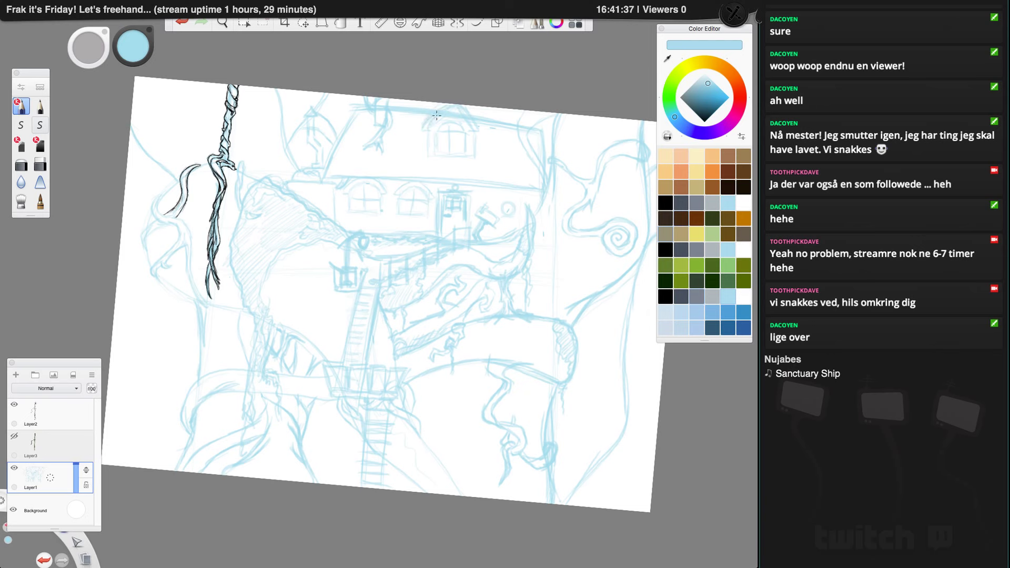
pyautogui.click(24, 165)
pyautogui.click(42, 166)
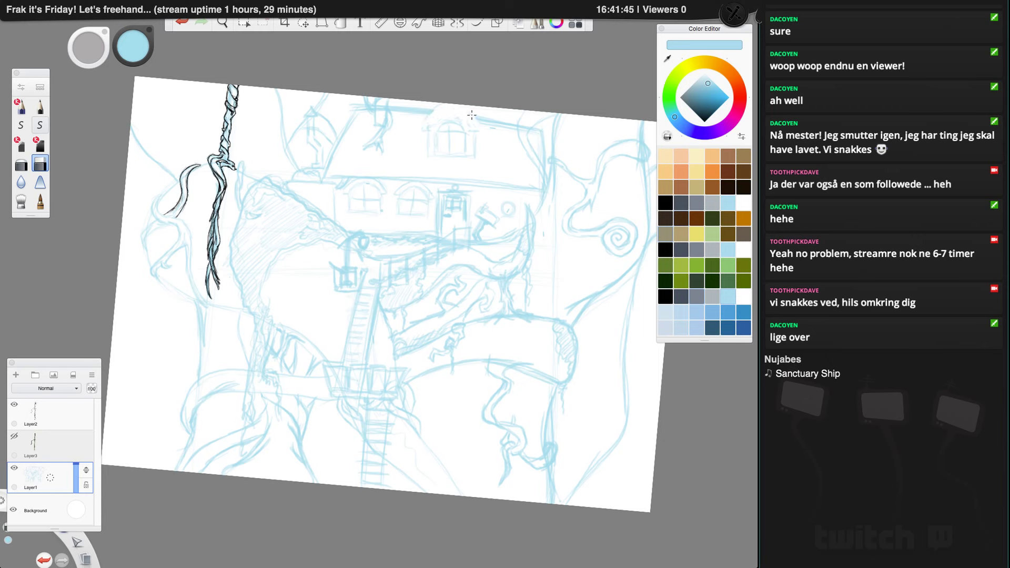
pyautogui.click(20, 102)
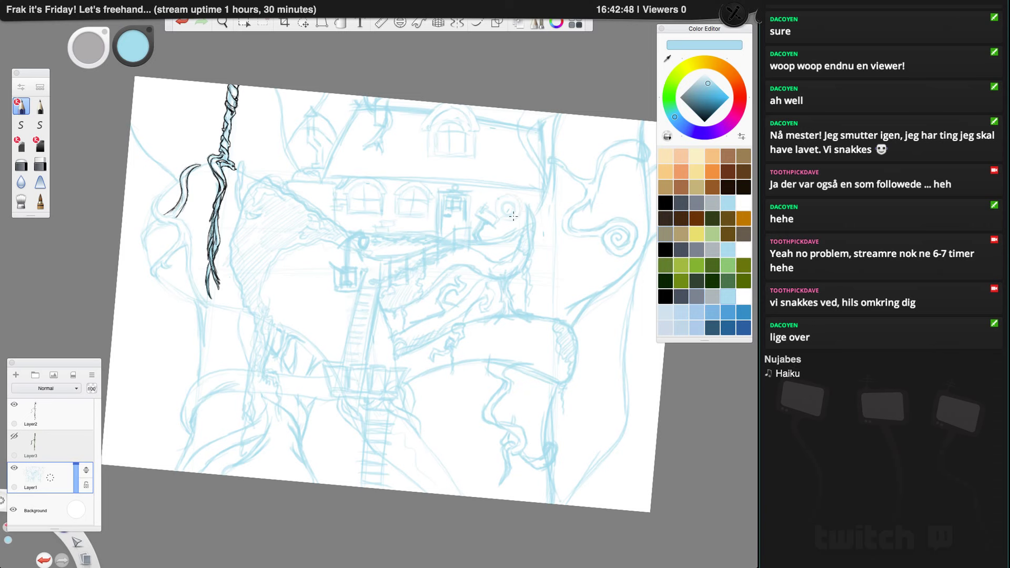
pyautogui.moveTo(511, 205); pyautogui.dragTo(500, 208)
# Step: Ink the winding branch below the rope's separate strand in black on Layer2, including its curled twig, undoing stray strokes
pyautogui.click(40, 107)
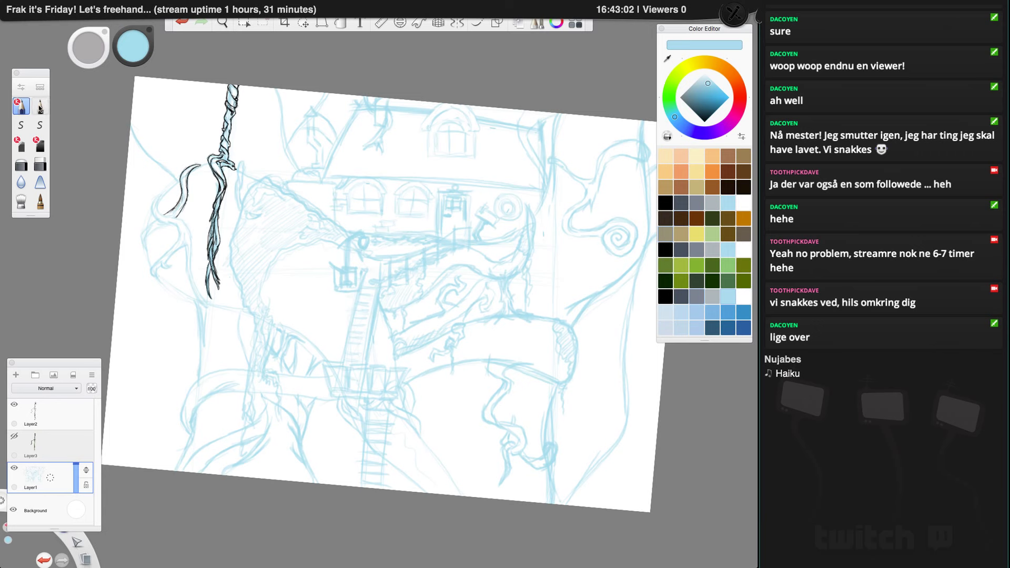
pyautogui.click(665, 203)
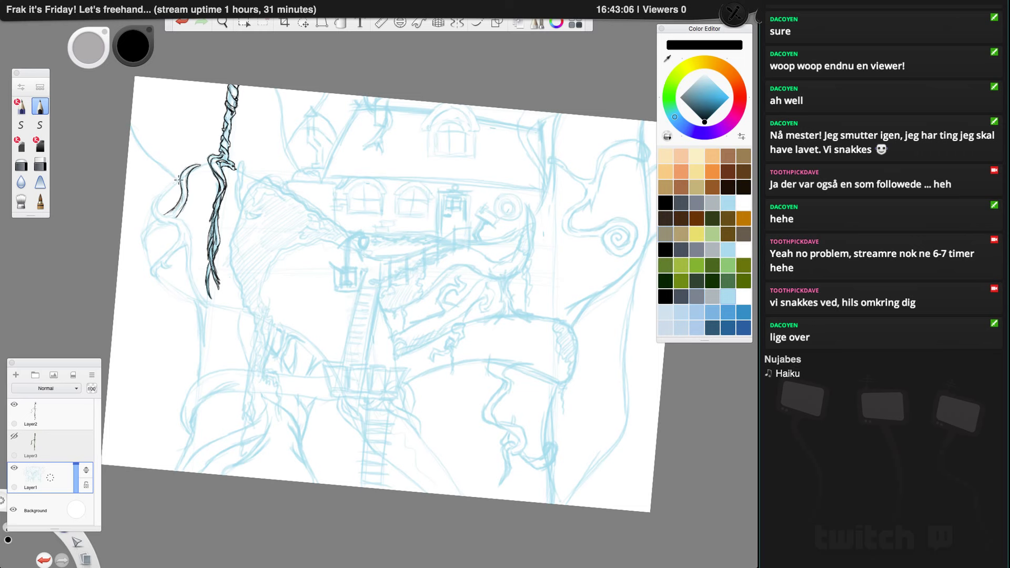
pyautogui.hotkey('ctrl', 'z')
pyautogui.click(64, 417)
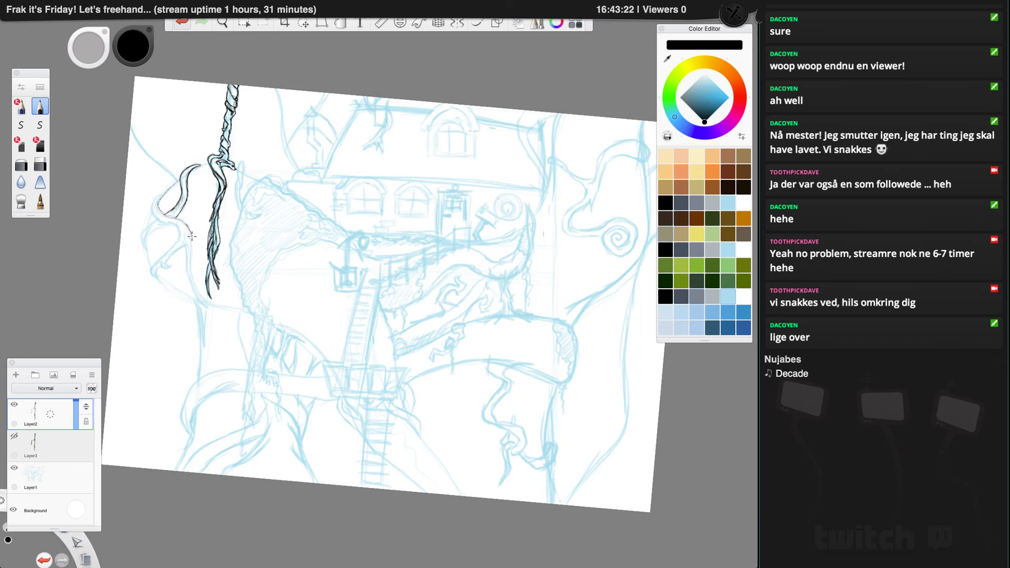
pyautogui.moveTo(191, 240)
pyautogui.mouseDown()
pyautogui.moveTo(196, 286)
pyautogui.moveTo(189, 272)
pyautogui.moveTo(200, 304)
pyautogui.mouseUp()
pyautogui.moveTo(185, 246)
pyautogui.mouseDown()
pyautogui.moveTo(202, 304)
pyautogui.moveTo(186, 263)
pyautogui.moveTo(201, 303)
pyautogui.moveTo(186, 265)
pyautogui.moveTo(202, 305)
pyautogui.mouseUp()
pyautogui.click(183, 23)
pyautogui.click(184, 23)
pyautogui.click(184, 23)
pyautogui.moveTo(189, 242); pyautogui.dragTo(180, 251)
pyautogui.moveTo(155, 274); pyautogui.dragTo(162, 267)
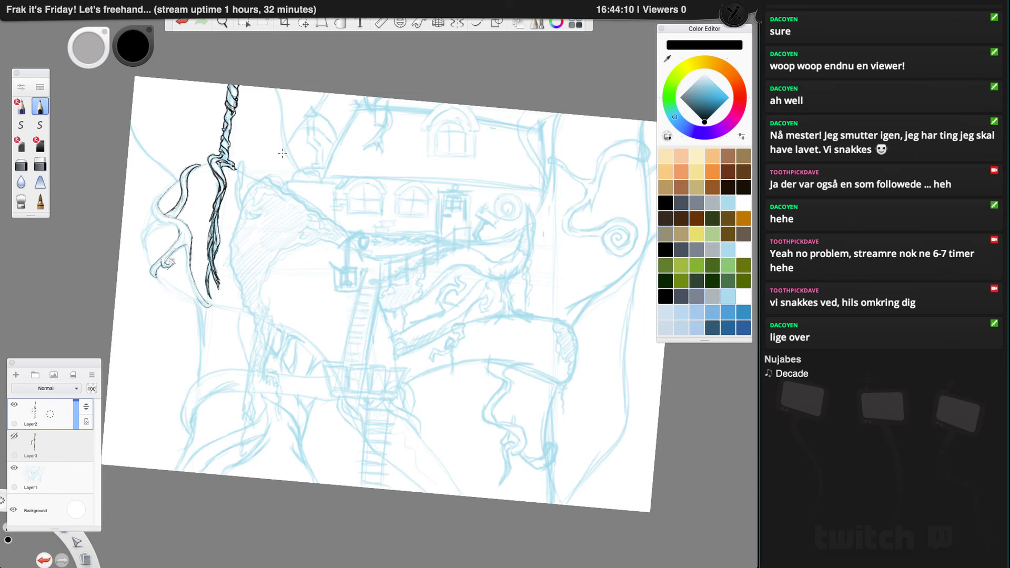
# Step: Ink the short offshoot and outer edge of the winding branch, undoing and redrawing the strokes that miss
pyautogui.moveTo(185, 247)
pyautogui.mouseDown()
pyautogui.moveTo(199, 303)
pyautogui.moveTo(194, 284)
pyautogui.mouseUp()
pyautogui.moveTo(154, 199)
pyautogui.mouseDown()
pyautogui.moveTo(151, 213)
pyautogui.moveTo(168, 225)
pyautogui.mouseUp()
pyautogui.click(182, 21)
pyautogui.click(182, 21)
pyautogui.moveTo(169, 225); pyautogui.dragTo(175, 234)
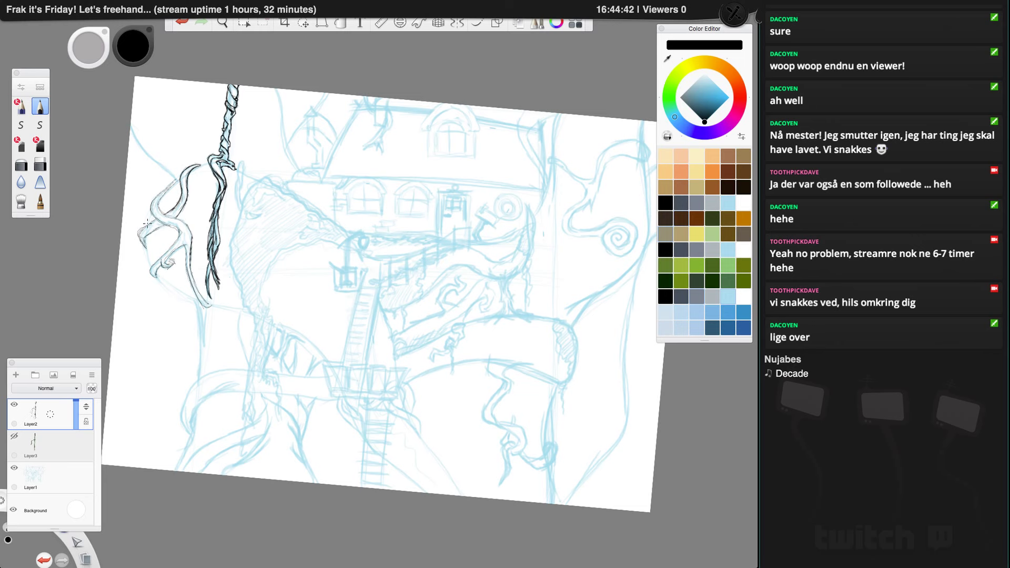
pyautogui.hotkey('ctrl', 'z')
pyautogui.moveTo(143, 231); pyautogui.dragTo(147, 228)
pyautogui.moveTo(145, 242); pyautogui.dragTo(151, 268)
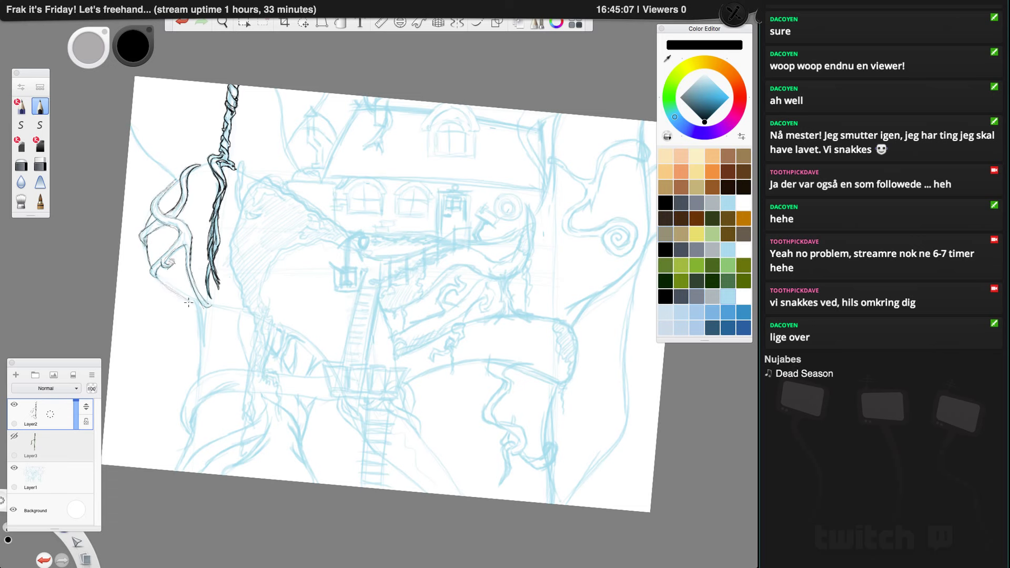
# Step: Ink the spiral knot at the winding branch's lower end and the curved trunk edges below it
pyautogui.moveTo(179, 293)
pyautogui.mouseDown()
pyautogui.moveTo(206, 325)
pyautogui.moveTo(184, 301)
pyautogui.moveTo(199, 323)
pyautogui.moveTo(198, 309)
pyautogui.moveTo(206, 351)
pyautogui.moveTo(200, 309)
pyautogui.moveTo(204, 343)
pyautogui.moveTo(191, 304)
pyautogui.moveTo(202, 324)
pyautogui.moveTo(168, 288)
pyautogui.mouseUp()
pyautogui.moveTo(234, 318); pyautogui.dragTo(245, 365)
pyautogui.moveTo(239, 323)
pyautogui.mouseDown()
pyautogui.moveTo(248, 363)
pyautogui.moveTo(240, 342)
pyautogui.mouseUp()
pyautogui.moveTo(242, 313); pyautogui.dragTo(234, 341)
pyautogui.moveTo(179, 292)
pyautogui.mouseDown()
pyautogui.moveTo(208, 350)
pyautogui.moveTo(189, 305)
pyautogui.moveTo(196, 384)
pyautogui.mouseUp()
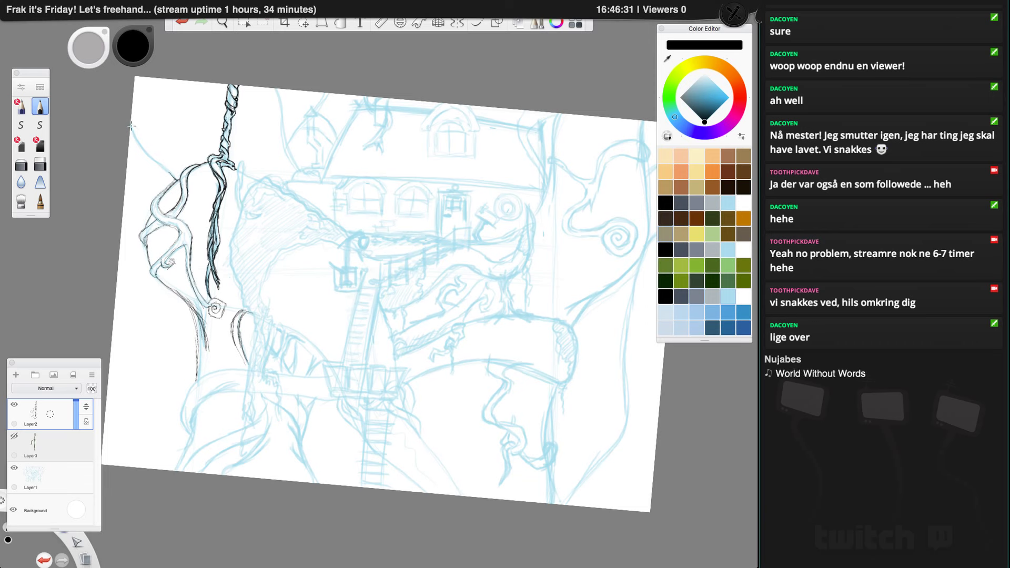
# Step: Ink the thin curved lines coming in from the canvas edges and the small hooked branch beside the rope knot
pyautogui.moveTo(125, 117); pyautogui.dragTo(176, 180)
pyautogui.moveTo(275, 86)
pyautogui.mouseDown()
pyautogui.moveTo(296, 169)
pyautogui.moveTo(277, 88)
pyautogui.mouseUp()
pyautogui.moveTo(243, 166)
pyautogui.mouseDown()
pyautogui.moveTo(246, 160)
pyautogui.moveTo(233, 191)
pyautogui.moveTo(240, 214)
pyautogui.moveTo(241, 179)
pyautogui.moveTo(232, 208)
pyautogui.mouseUp()
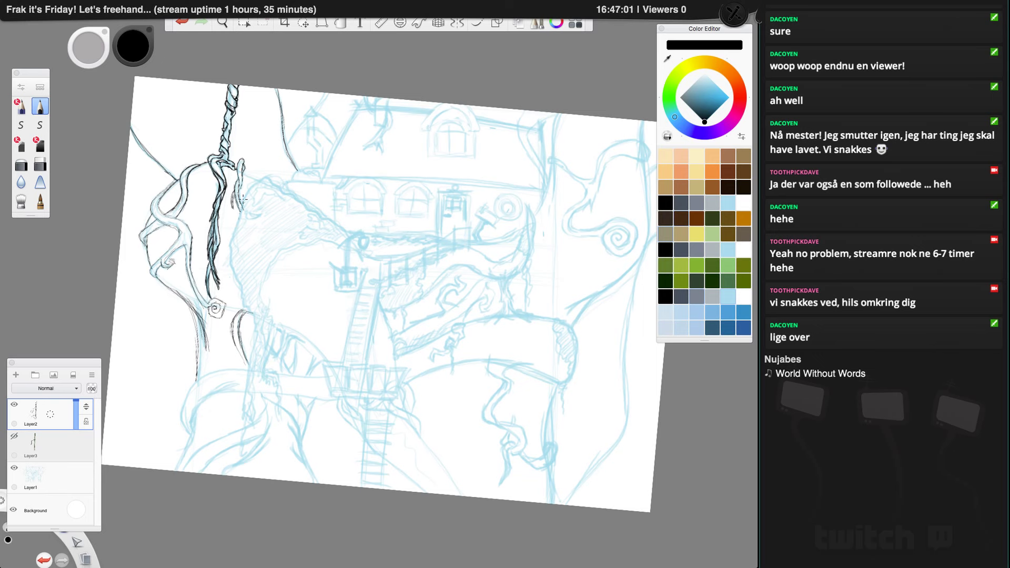
# Step: Ink the ragged outer edge, small hollows and twiggy upper contour of the mossy arch up to the lantern post
pyautogui.moveTo(237, 220)
pyautogui.mouseDown()
pyautogui.moveTo(230, 269)
pyautogui.moveTo(245, 304)
pyautogui.mouseUp()
pyautogui.moveTo(246, 212); pyautogui.dragTo(263, 210)
pyautogui.moveTo(255, 201)
pyautogui.mouseDown()
pyautogui.moveTo(278, 190)
pyautogui.moveTo(263, 186)
pyautogui.mouseUp()
pyautogui.moveTo(251, 185)
pyautogui.mouseDown()
pyautogui.moveTo(319, 203)
pyautogui.moveTo(341, 227)
pyautogui.mouseUp()
pyautogui.moveTo(341, 226); pyautogui.dragTo(351, 234)
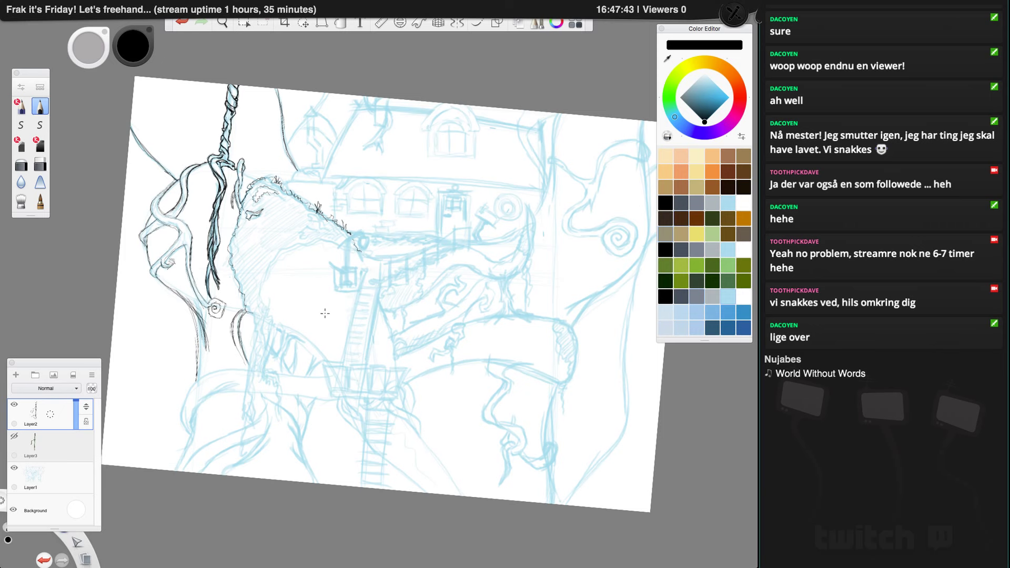
# Step: Ink the tufted underside of the mossy arch and the long strands of moss hanging from its base
pyautogui.moveTo(328, 216)
pyautogui.mouseDown()
pyautogui.moveTo(298, 233)
pyautogui.moveTo(339, 235)
pyautogui.moveTo(341, 246)
pyautogui.moveTo(316, 238)
pyautogui.moveTo(305, 251)
pyautogui.moveTo(283, 248)
pyautogui.moveTo(268, 291)
pyautogui.moveTo(245, 247)
pyautogui.moveTo(229, 251)
pyautogui.moveTo(245, 304)
pyautogui.mouseUp()
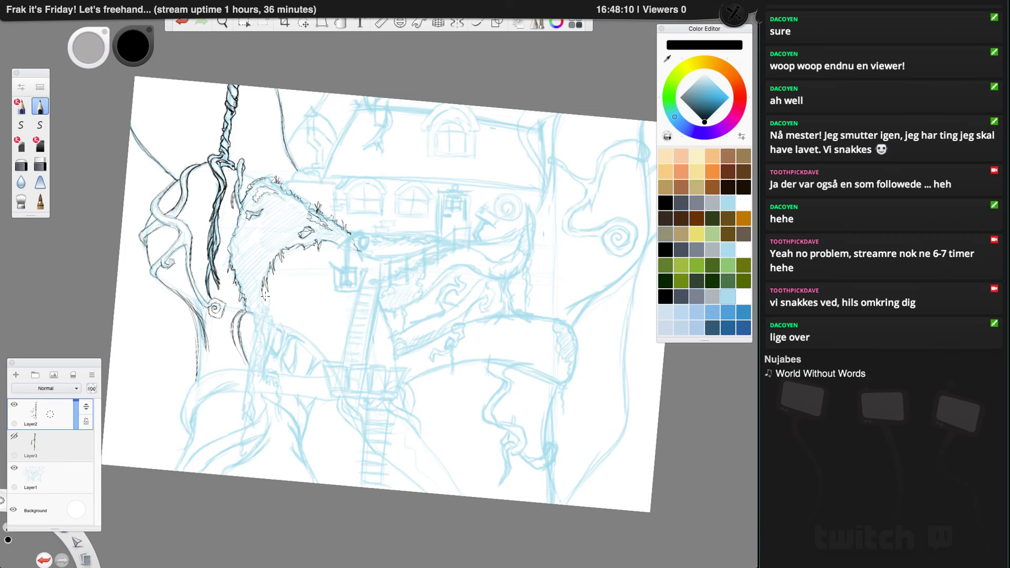
pyautogui.moveTo(267, 289); pyautogui.dragTo(272, 306)
pyautogui.moveTo(271, 316)
pyautogui.mouseDown()
pyautogui.moveTo(303, 337)
pyautogui.moveTo(284, 334)
pyautogui.moveTo(307, 336)
pyautogui.moveTo(277, 330)
pyautogui.moveTo(269, 351)
pyautogui.moveTo(275, 339)
pyautogui.moveTo(264, 367)
pyautogui.moveTo(279, 377)
pyautogui.moveTo(281, 419)
pyautogui.moveTo(262, 375)
pyautogui.mouseUp()
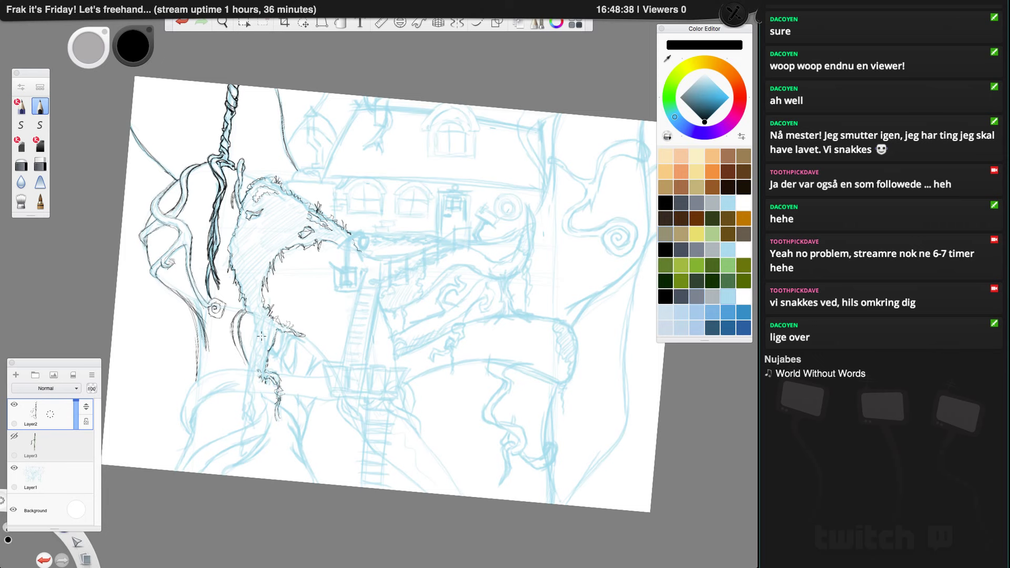
pyautogui.moveTo(251, 322)
pyautogui.mouseDown()
pyautogui.moveTo(255, 314)
pyautogui.moveTo(244, 453)
pyautogui.moveTo(261, 365)
pyautogui.mouseUp()
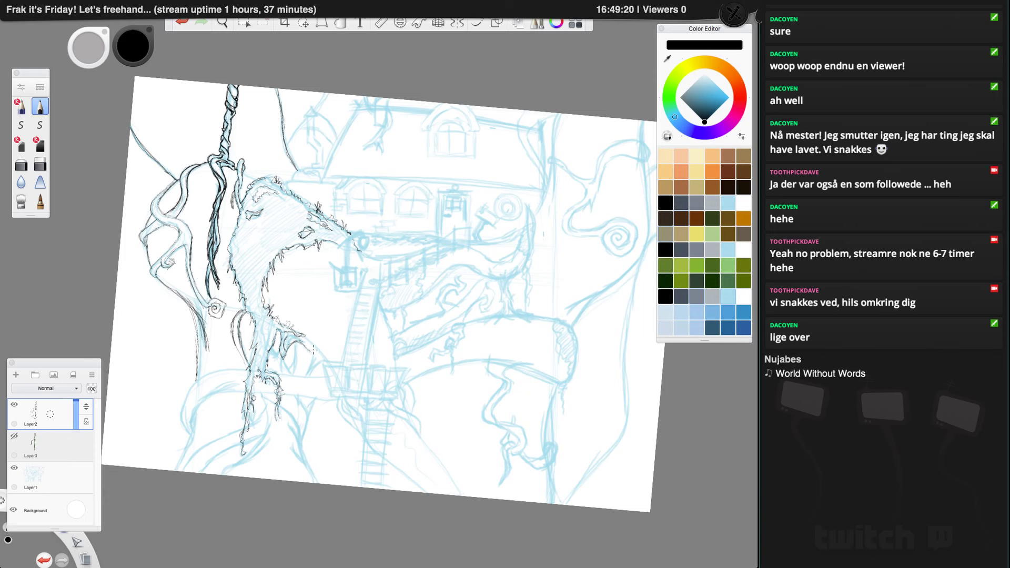
# Step: Ink the small twisted branches around the hanging moss and the large curved root below the trunk
pyautogui.moveTo(311, 347)
pyautogui.mouseDown()
pyautogui.moveTo(306, 373)
pyautogui.moveTo(322, 365)
pyautogui.moveTo(311, 376)
pyautogui.moveTo(322, 362)
pyautogui.moveTo(303, 375)
pyautogui.mouseUp()
pyautogui.moveTo(297, 346)
pyautogui.mouseDown()
pyautogui.moveTo(295, 370)
pyautogui.moveTo(288, 362)
pyautogui.mouseUp()
pyautogui.moveTo(307, 342); pyautogui.dragTo(293, 340)
pyautogui.moveTo(243, 363)
pyautogui.mouseDown()
pyautogui.moveTo(231, 334)
pyautogui.moveTo(237, 312)
pyautogui.mouseUp()
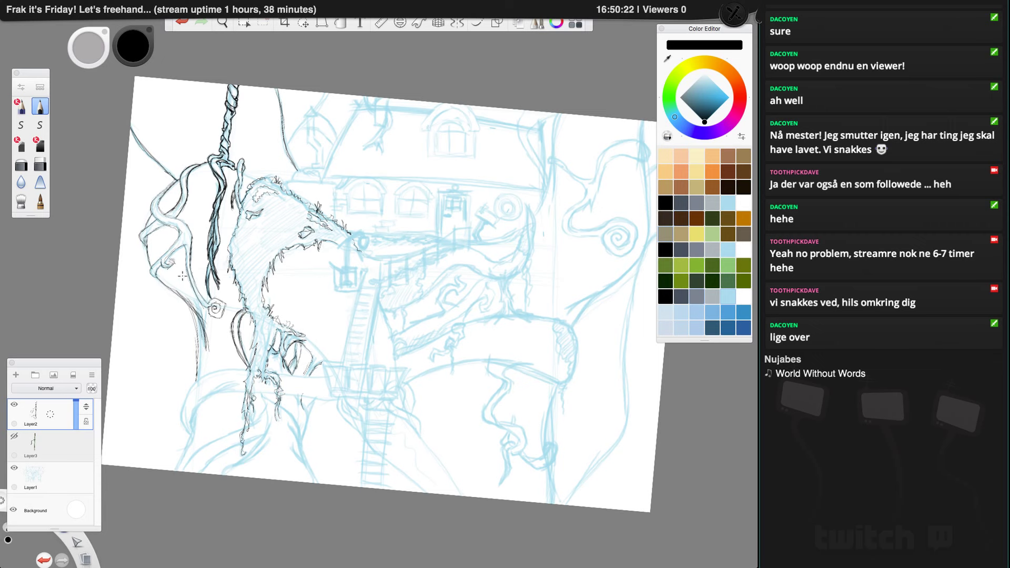
pyautogui.moveTo(191, 309)
pyautogui.mouseDown()
pyautogui.moveTo(203, 376)
pyautogui.moveTo(182, 411)
pyautogui.moveTo(185, 432)
pyautogui.moveTo(186, 396)
pyautogui.moveTo(210, 369)
pyautogui.moveTo(192, 427)
pyautogui.moveTo(215, 388)
pyautogui.moveTo(201, 406)
pyautogui.moveTo(220, 389)
pyautogui.moveTo(204, 398)
pyautogui.moveTo(240, 392)
pyautogui.mouseUp()
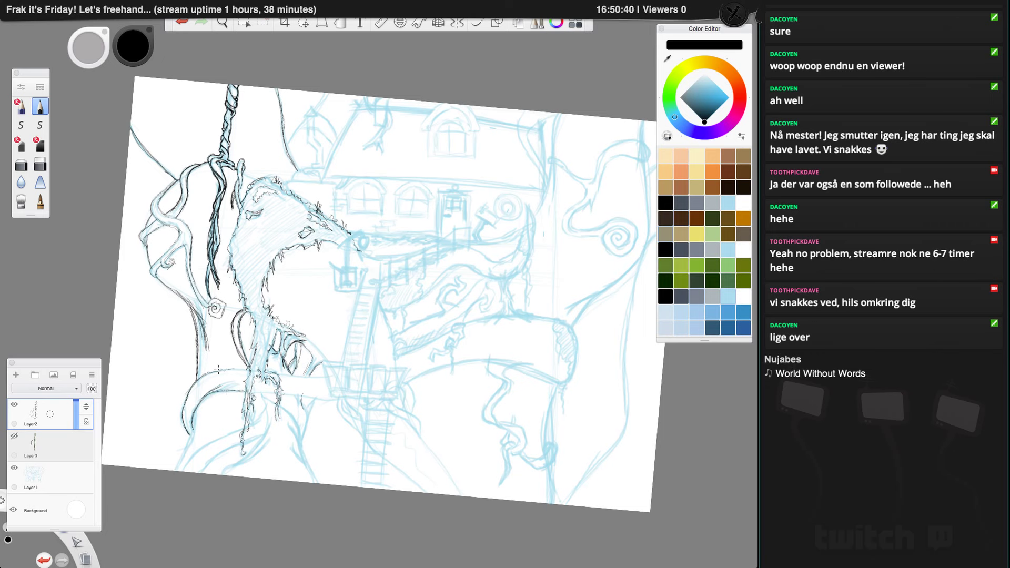
pyautogui.moveTo(232, 370); pyautogui.dragTo(251, 374)
# Step: Ink the underside of the thick limb from its cut end past the platform to the hanging moss
pyautogui.scroll(-5, 498, 412)
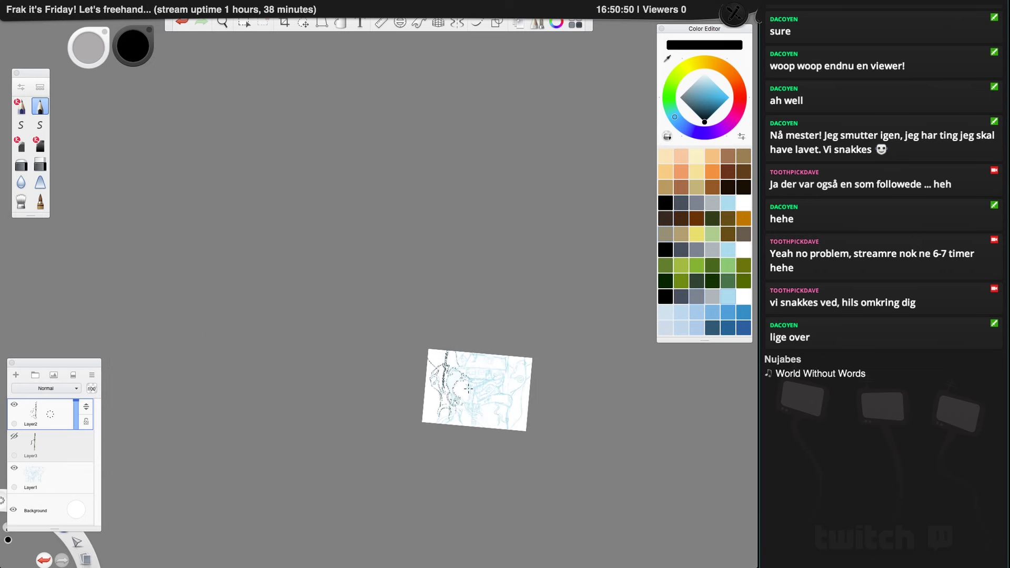
pyautogui.scroll(1, 468, 393)
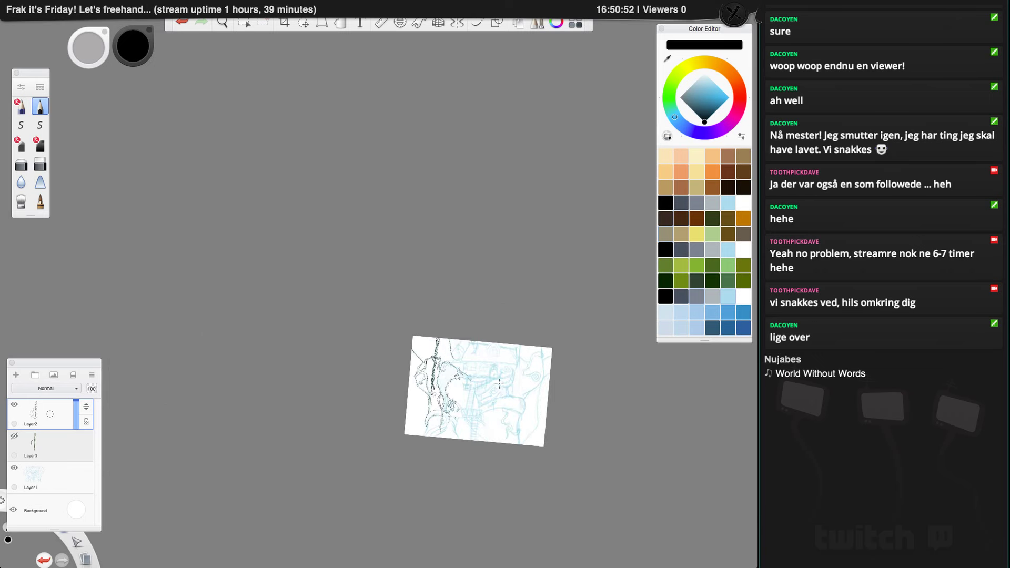
pyautogui.press('space')
pyautogui.moveTo(476, 380); pyautogui.dragTo(501, 187)
pyautogui.press('space')
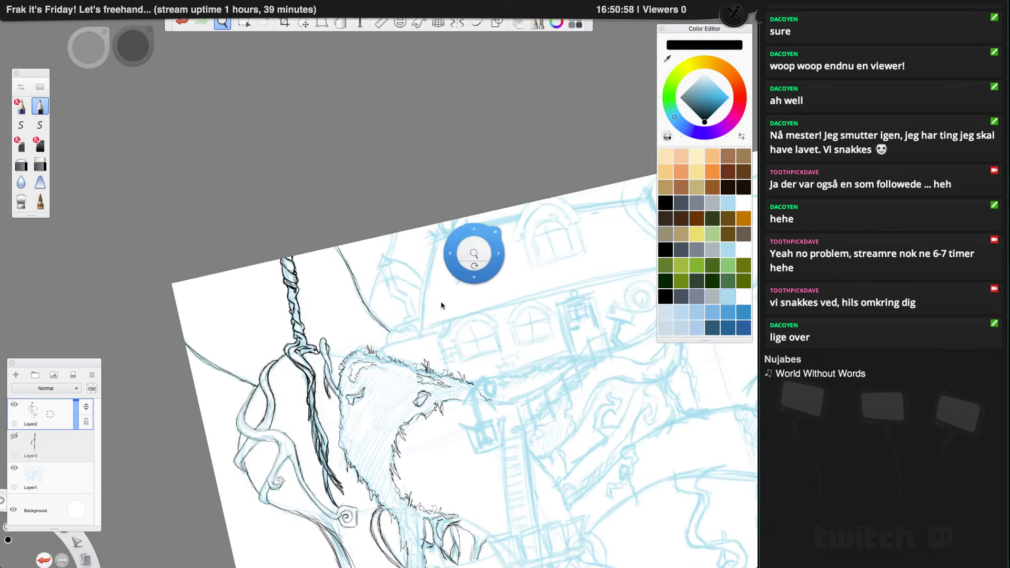
pyautogui.moveTo(308, 376); pyautogui.dragTo(141, 213)
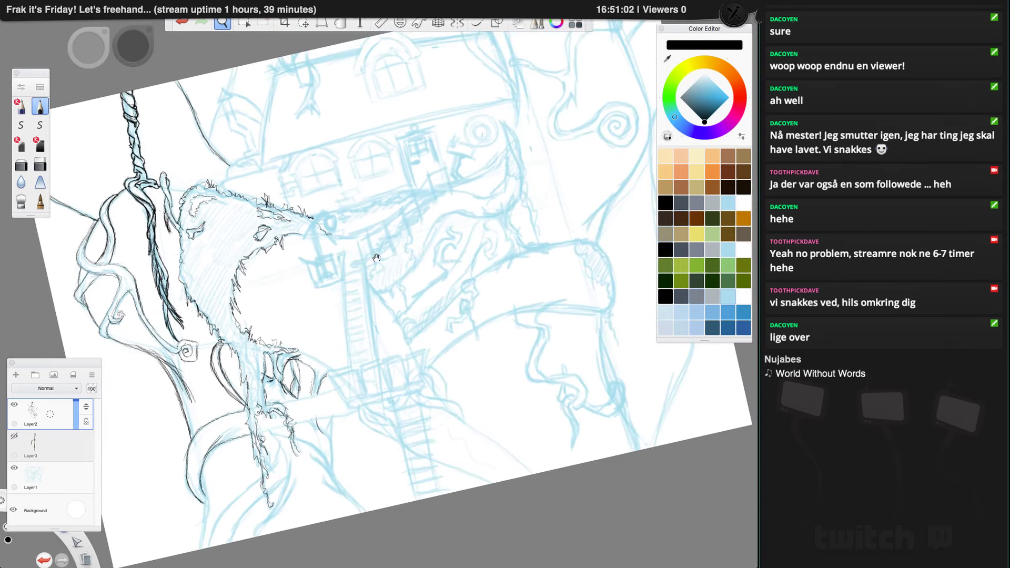
pyautogui.moveTo(335, 300)
pyautogui.mouseDown()
pyautogui.moveTo(390, 340)
pyautogui.moveTo(427, 304)
pyautogui.moveTo(397, 343)
pyautogui.moveTo(368, 354)
pyautogui.moveTo(390, 323)
pyautogui.mouseUp()
pyautogui.moveTo(404, 279); pyautogui.dragTo(226, 367)
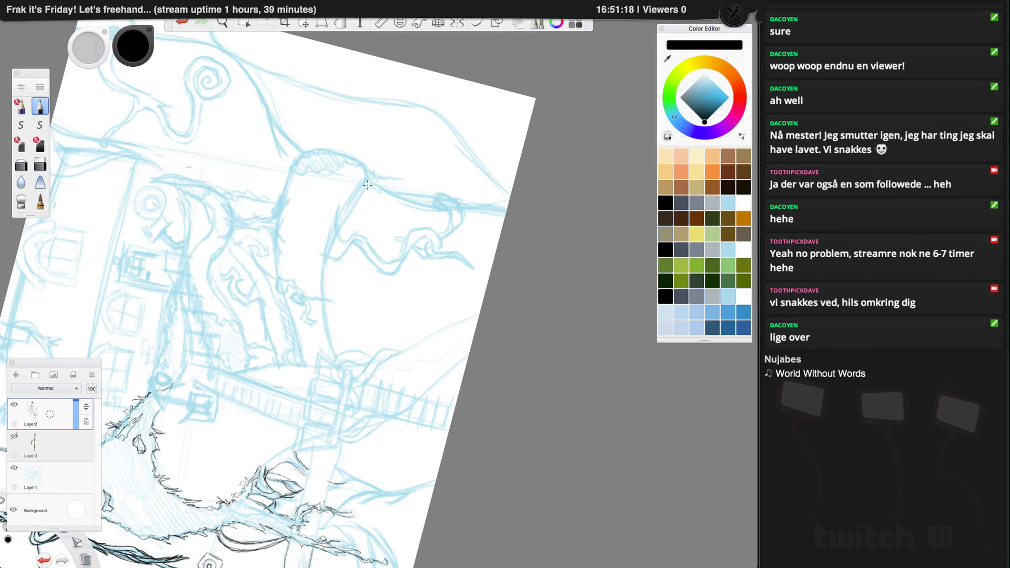
pyautogui.moveTo(368, 180)
pyautogui.mouseDown()
pyautogui.moveTo(339, 226)
pyautogui.moveTo(342, 215)
pyautogui.mouseUp()
pyautogui.moveTo(327, 256)
pyautogui.mouseDown()
pyautogui.moveTo(322, 312)
pyautogui.moveTo(335, 359)
pyautogui.mouseUp()
pyautogui.moveTo(344, 442)
pyautogui.mouseDown()
pyautogui.moveTo(332, 461)
pyautogui.moveTo(344, 441)
pyautogui.moveTo(321, 489)
pyautogui.moveTo(340, 453)
pyautogui.moveTo(320, 485)
pyautogui.mouseUp()
pyautogui.moveTo(343, 449); pyautogui.dragTo(322, 498)
pyautogui.moveTo(321, 512); pyautogui.dragTo(317, 534)
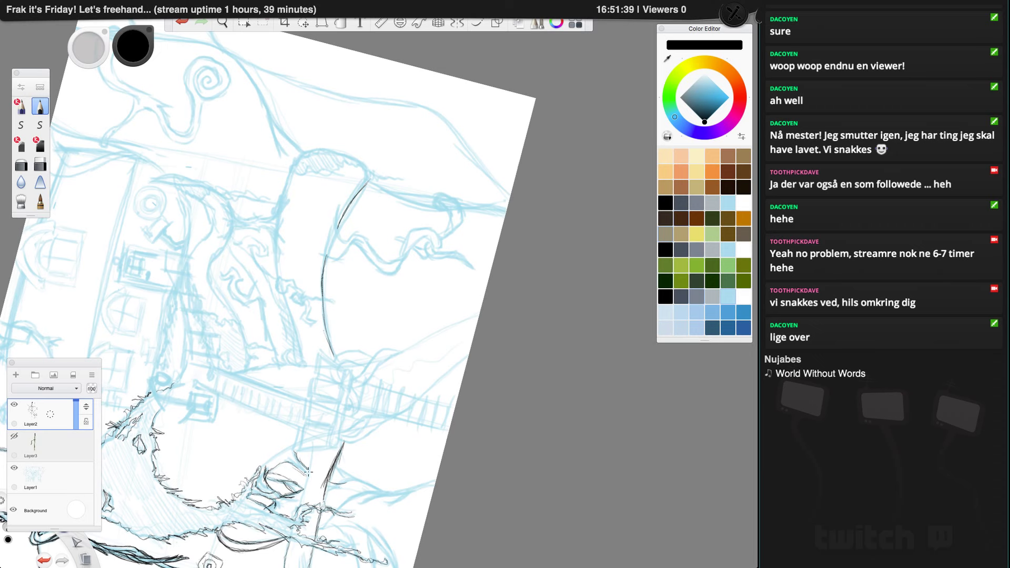
# Step: Ink the thick limb's upper edge and the looping branch above the platform, undoing the last stray stroke
pyautogui.moveTo(307, 443); pyautogui.dragTo(308, 470)
pyautogui.moveTo(300, 363)
pyautogui.mouseDown()
pyautogui.moveTo(283, 294)
pyautogui.moveTo(298, 363)
pyautogui.mouseUp()
pyautogui.moveTo(281, 282)
pyautogui.mouseDown()
pyautogui.moveTo(273, 229)
pyautogui.moveTo(283, 241)
pyautogui.moveTo(260, 230)
pyautogui.mouseUp()
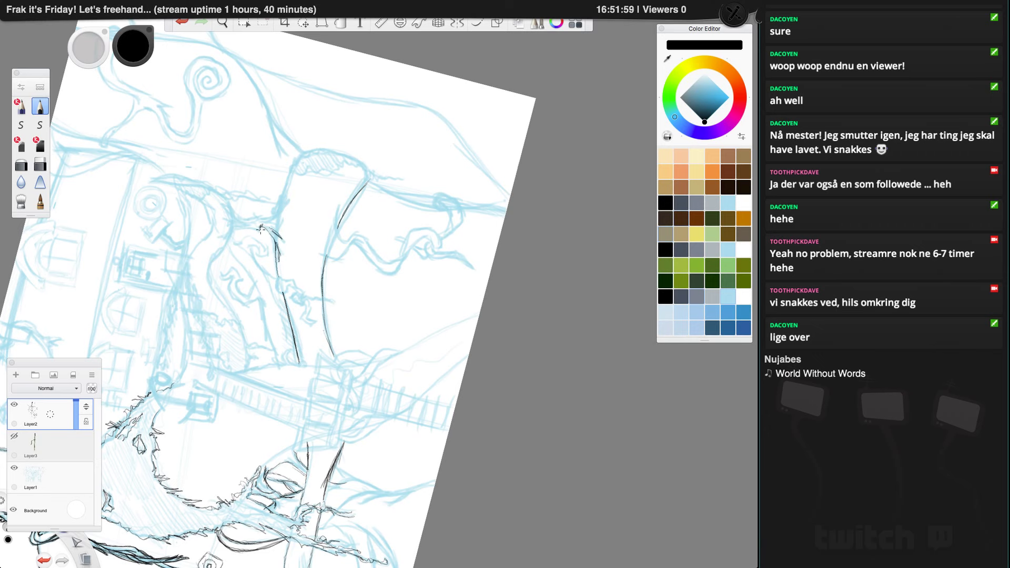
pyautogui.moveTo(251, 226)
pyautogui.mouseDown()
pyautogui.moveTo(233, 230)
pyautogui.moveTo(211, 265)
pyautogui.moveTo(209, 284)
pyautogui.moveTo(232, 316)
pyautogui.moveTo(231, 304)
pyautogui.mouseUp()
pyautogui.moveTo(290, 172)
pyautogui.mouseDown()
pyautogui.moveTo(306, 152)
pyautogui.moveTo(284, 194)
pyautogui.moveTo(285, 183)
pyautogui.mouseUp()
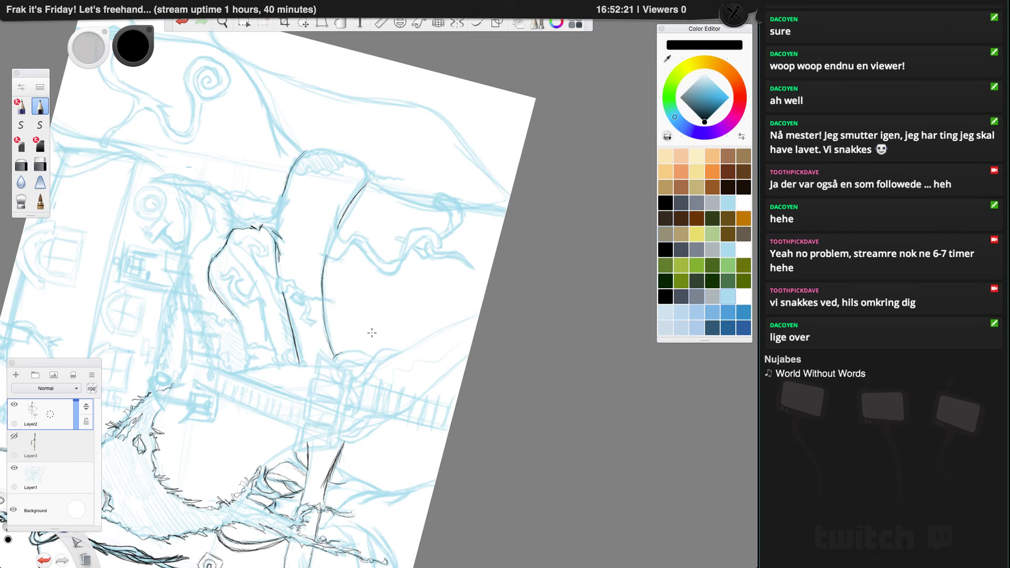
pyautogui.click(188, 22)
# Step: Ink the long roots spreading from beneath the thick limb down to the canvas's lower edge
pyautogui.moveTo(437, 481)
pyautogui.mouseDown()
pyautogui.moveTo(389, 503)
pyautogui.moveTo(428, 480)
pyautogui.moveTo(360, 503)
pyautogui.moveTo(406, 488)
pyautogui.moveTo(369, 493)
pyautogui.moveTo(324, 526)
pyautogui.mouseUp()
pyautogui.moveTo(367, 481)
pyautogui.mouseDown()
pyautogui.moveTo(340, 481)
pyautogui.moveTo(361, 478)
pyautogui.moveTo(340, 467)
pyautogui.moveTo(337, 475)
pyautogui.moveTo(344, 480)
pyautogui.moveTo(338, 451)
pyautogui.moveTo(343, 465)
pyautogui.moveTo(348, 439)
pyautogui.moveTo(342, 465)
pyautogui.mouseUp()
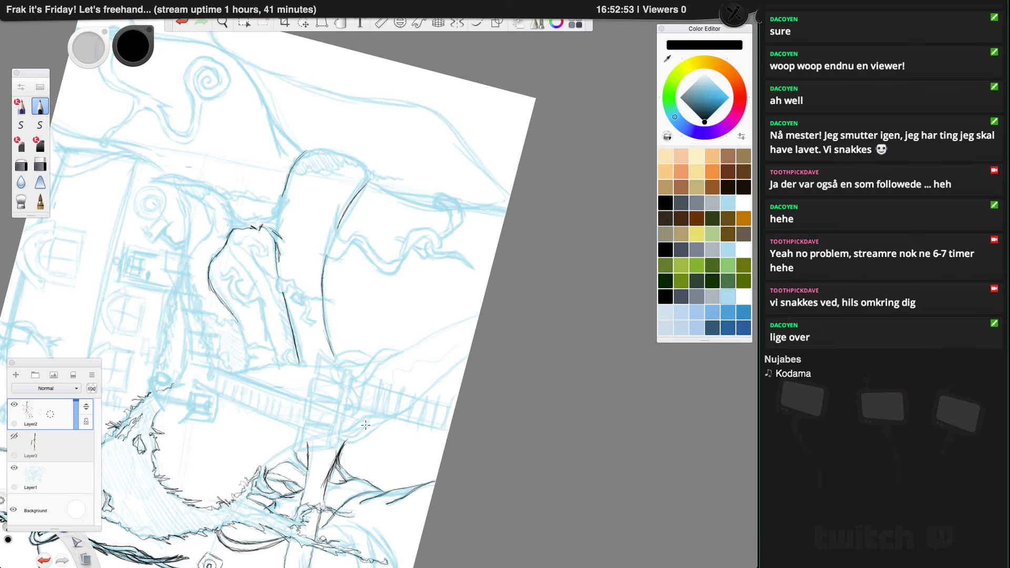
pyautogui.press('space')
pyautogui.moveTo(372, 280); pyautogui.dragTo(490, 344)
pyautogui.moveTo(408, 355); pyautogui.dragTo(288, 305)
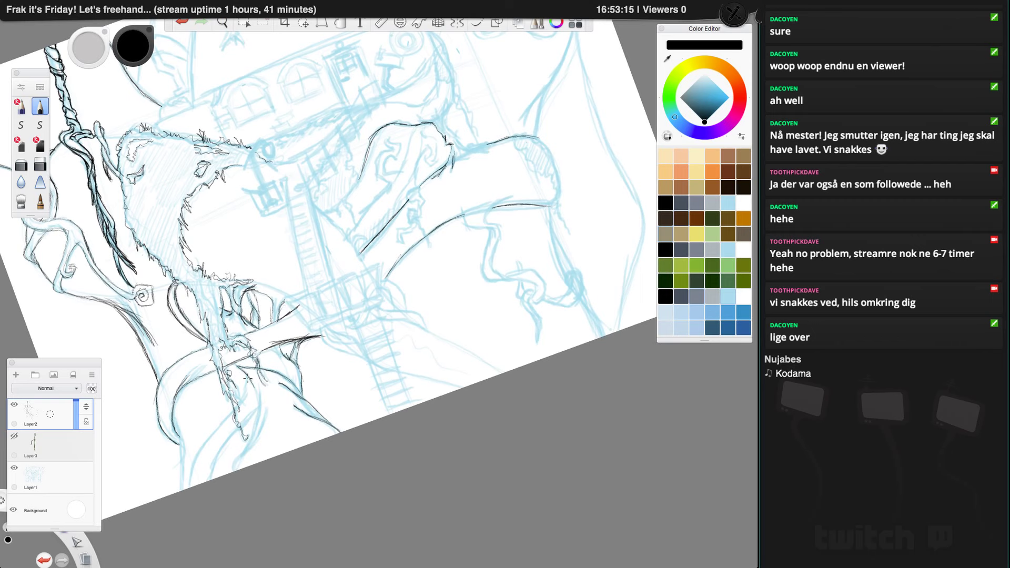
pyautogui.moveTo(252, 374)
pyautogui.mouseDown()
pyautogui.moveTo(256, 430)
pyautogui.moveTo(259, 403)
pyautogui.moveTo(252, 439)
pyautogui.moveTo(232, 467)
pyautogui.mouseUp()
pyautogui.moveTo(268, 412)
pyautogui.mouseDown()
pyautogui.moveTo(234, 473)
pyautogui.moveTo(266, 425)
pyautogui.moveTo(258, 377)
pyautogui.moveTo(248, 445)
pyautogui.mouseUp()
pyautogui.moveTo(239, 362)
pyautogui.mouseDown()
pyautogui.moveTo(259, 409)
pyautogui.moveTo(246, 371)
pyautogui.moveTo(246, 395)
pyautogui.moveTo(189, 487)
pyautogui.mouseUp()
pyautogui.moveTo(257, 409)
pyautogui.mouseDown()
pyautogui.moveTo(212, 492)
pyautogui.moveTo(267, 386)
pyautogui.mouseUp()
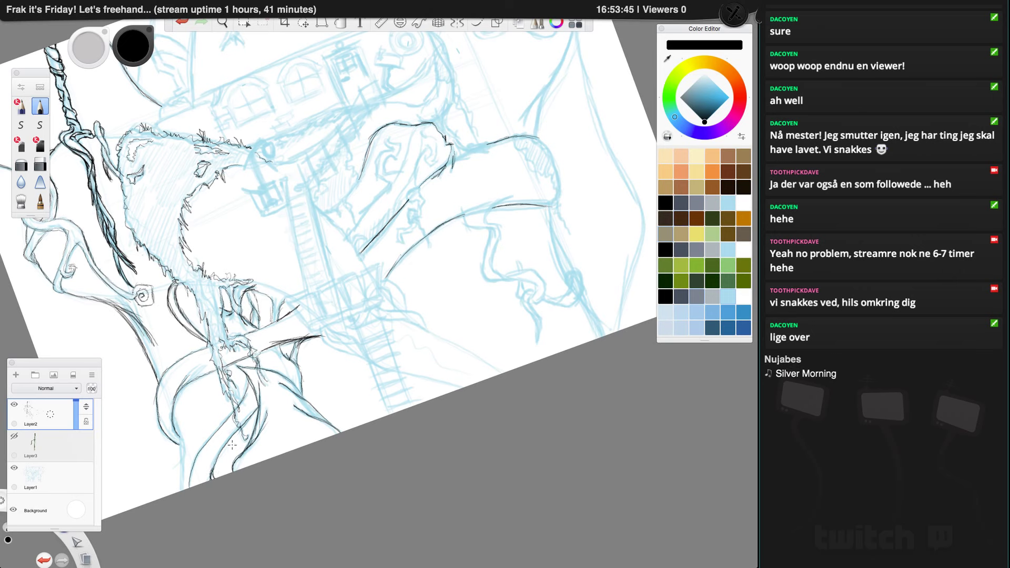
# Step: Add inner contour lines between the lower roots and darken the trunk edge below the spiral knot
pyautogui.moveTo(221, 451); pyautogui.dragTo(231, 471)
pyautogui.moveTo(235, 436)
pyautogui.mouseDown()
pyautogui.moveTo(242, 454)
pyautogui.moveTo(250, 417)
pyautogui.moveTo(253, 431)
pyautogui.mouseUp()
pyautogui.moveTo(174, 421)
pyautogui.mouseDown()
pyautogui.moveTo(184, 455)
pyautogui.moveTo(177, 492)
pyautogui.moveTo(179, 429)
pyautogui.mouseUp()
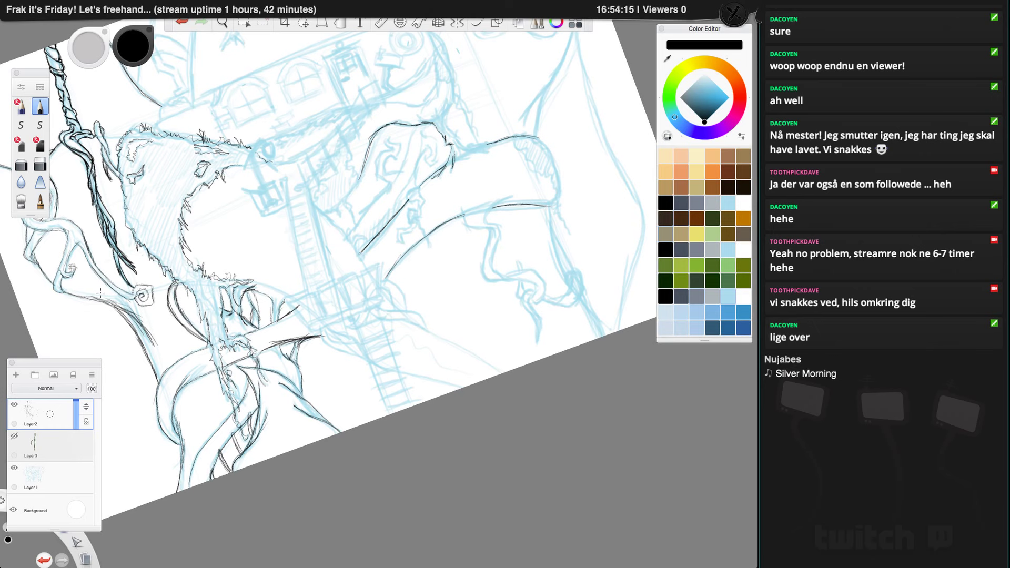
pyautogui.moveTo(79, 295)
pyautogui.mouseDown()
pyautogui.moveTo(117, 298)
pyautogui.moveTo(51, 287)
pyautogui.moveTo(33, 255)
pyautogui.moveTo(74, 293)
pyautogui.moveTo(121, 307)
pyautogui.moveTo(100, 298)
pyautogui.moveTo(151, 338)
pyautogui.moveTo(136, 335)
pyautogui.mouseUp()
pyautogui.moveTo(124, 321); pyautogui.dragTo(150, 361)
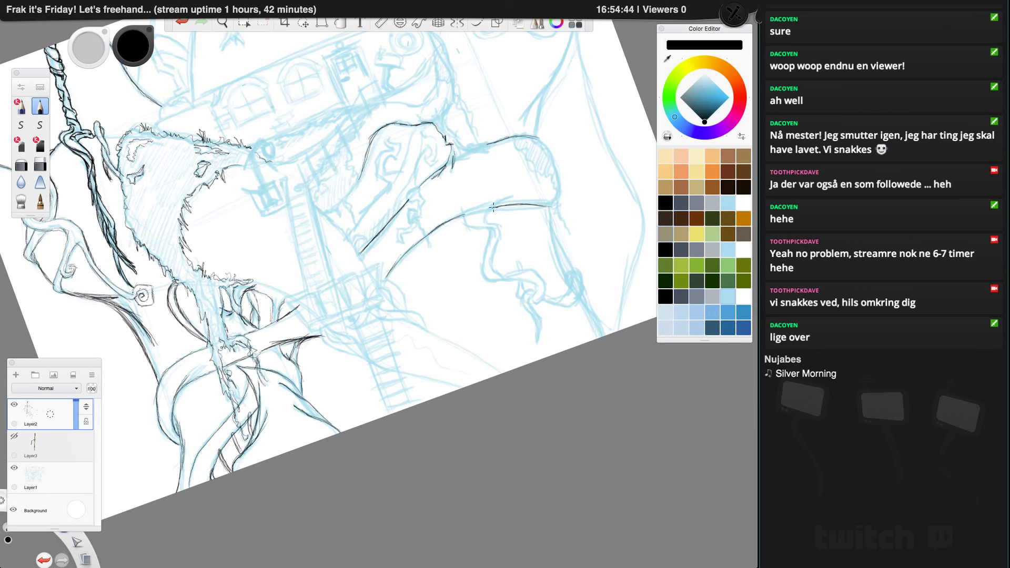
# Step: Ink the twisted branch with a curled tip hanging beneath the thick limb, and the ragged moss on the limb's cut end
pyautogui.moveTo(506, 198)
pyautogui.mouseDown()
pyautogui.moveTo(485, 217)
pyautogui.moveTo(498, 228)
pyautogui.moveTo(493, 267)
pyautogui.moveTo(504, 275)
pyautogui.mouseUp()
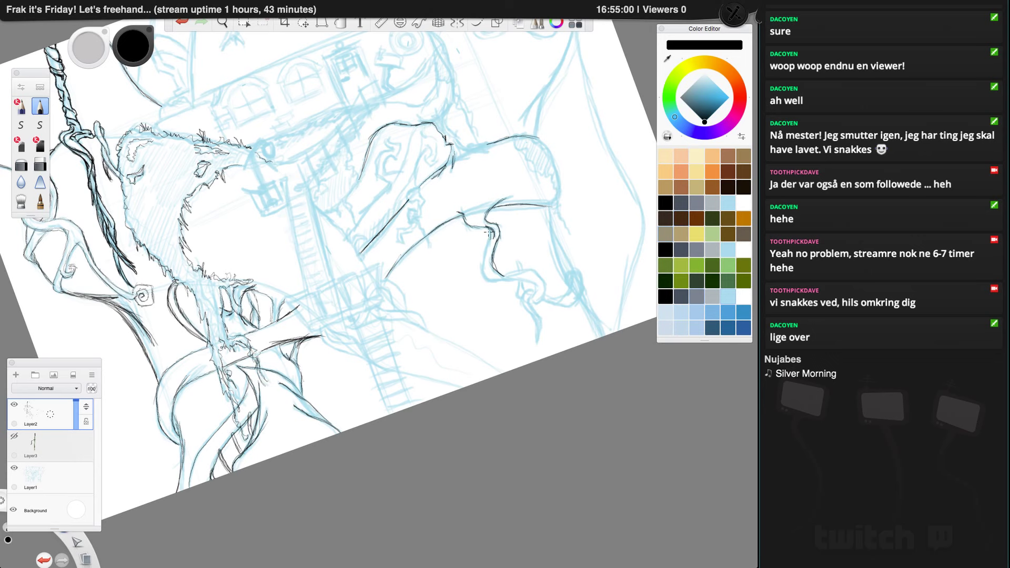
pyautogui.moveTo(489, 239)
pyautogui.mouseDown()
pyautogui.moveTo(492, 280)
pyautogui.moveTo(497, 254)
pyautogui.moveTo(488, 276)
pyautogui.moveTo(502, 282)
pyautogui.moveTo(488, 281)
pyautogui.moveTo(536, 277)
pyautogui.moveTo(524, 279)
pyautogui.moveTo(537, 284)
pyautogui.moveTo(534, 296)
pyautogui.moveTo(520, 265)
pyautogui.moveTo(502, 273)
pyautogui.moveTo(539, 269)
pyautogui.moveTo(543, 298)
pyautogui.moveTo(531, 301)
pyautogui.moveTo(533, 286)
pyautogui.moveTo(533, 307)
pyautogui.moveTo(526, 297)
pyautogui.moveTo(537, 293)
pyautogui.moveTo(522, 293)
pyautogui.moveTo(528, 310)
pyautogui.moveTo(522, 303)
pyautogui.moveTo(538, 345)
pyautogui.moveTo(521, 300)
pyautogui.mouseUp()
pyautogui.moveTo(523, 258); pyautogui.dragTo(517, 263)
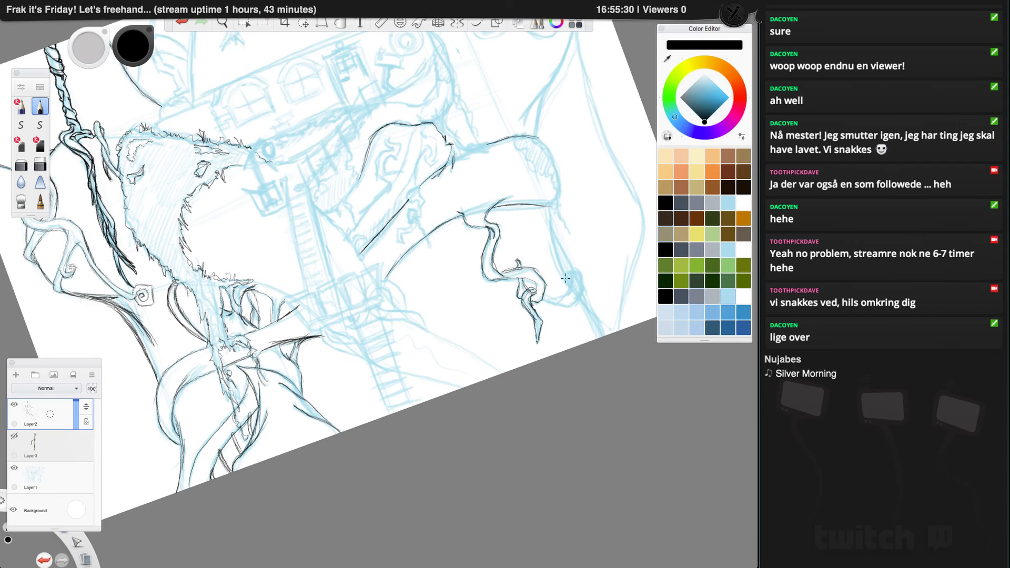
pyautogui.moveTo(570, 274)
pyautogui.mouseDown()
pyautogui.moveTo(577, 306)
pyautogui.moveTo(582, 290)
pyautogui.moveTo(567, 311)
pyautogui.moveTo(574, 304)
pyautogui.moveTo(544, 300)
pyautogui.mouseUp()
pyautogui.moveTo(570, 285)
pyautogui.mouseDown()
pyautogui.moveTo(557, 296)
pyautogui.moveTo(524, 293)
pyautogui.mouseUp()
pyautogui.moveTo(520, 134)
pyautogui.mouseDown()
pyautogui.moveTo(514, 128)
pyautogui.moveTo(515, 148)
pyautogui.moveTo(535, 177)
pyautogui.moveTo(550, 179)
pyautogui.moveTo(572, 234)
pyautogui.moveTo(559, 216)
pyautogui.moveTo(559, 169)
pyautogui.mouseUp()
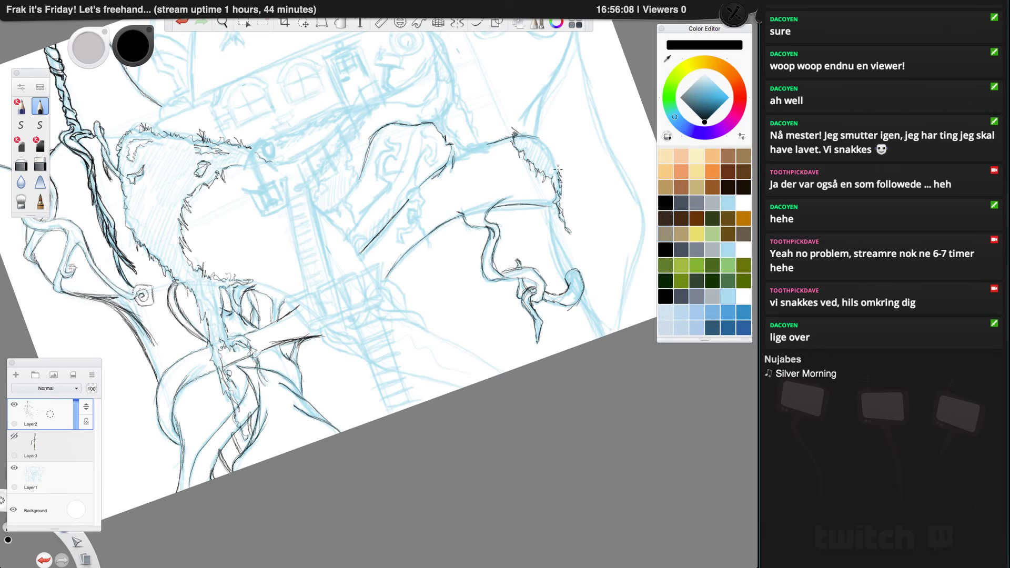
# Step: Ink the mossy rim of the thick limb's cut end and the trunk line running down beneath it
pyautogui.moveTo(522, 137)
pyautogui.mouseDown()
pyautogui.moveTo(520, 129)
pyautogui.moveTo(545, 141)
pyautogui.moveTo(562, 180)
pyautogui.mouseUp()
pyautogui.moveTo(553, 210)
pyautogui.mouseDown()
pyautogui.moveTo(562, 279)
pyautogui.moveTo(553, 240)
pyautogui.moveTo(574, 269)
pyautogui.moveTo(567, 254)
pyautogui.mouseUp()
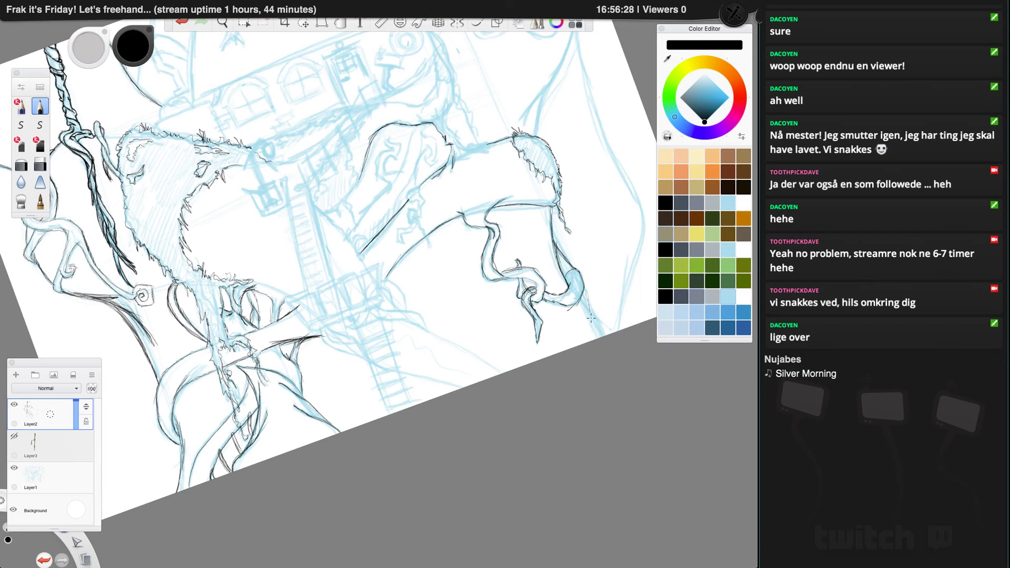
pyautogui.moveTo(589, 314); pyautogui.dragTo(598, 327)
# Step: Ink the long bowed outline of the outermost tree at the canvas's right edge and the line slanting from its peak toward the cut end
pyautogui.moveTo(617, 328)
pyautogui.mouseDown()
pyautogui.moveTo(626, 252)
pyautogui.moveTo(616, 335)
pyautogui.moveTo(642, 194)
pyautogui.moveTo(624, 303)
pyautogui.mouseUp()
pyautogui.moveTo(639, 201)
pyautogui.mouseDown()
pyautogui.moveTo(577, 38)
pyautogui.moveTo(636, 219)
pyautogui.mouseUp()
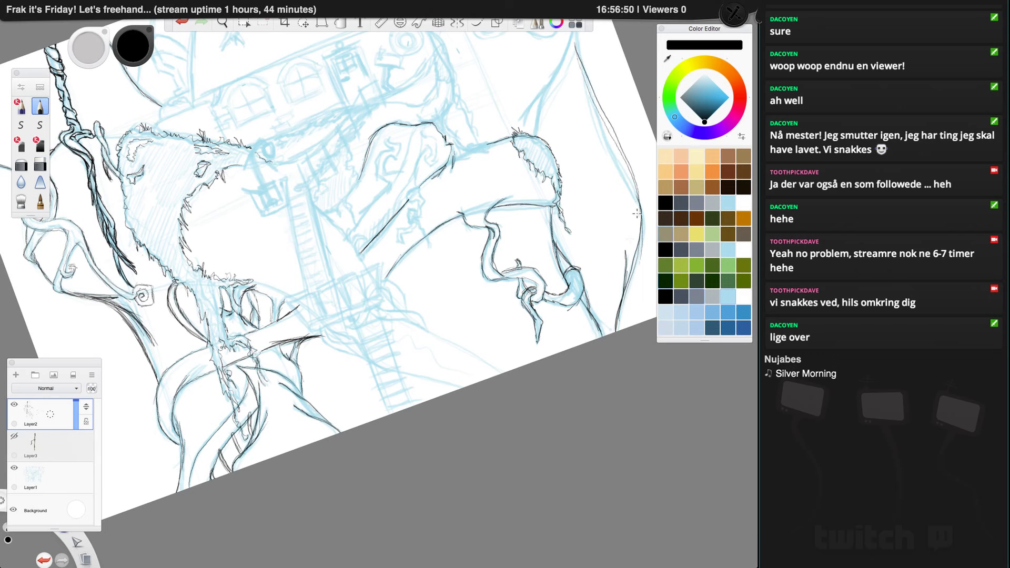
pyautogui.moveTo(572, 37)
pyautogui.mouseDown()
pyautogui.moveTo(536, 128)
pyautogui.moveTo(559, 60)
pyautogui.moveTo(525, 123)
pyautogui.moveTo(572, 42)
pyautogui.moveTo(529, 122)
pyautogui.moveTo(562, 60)
pyautogui.moveTo(536, 124)
pyautogui.mouseUp()
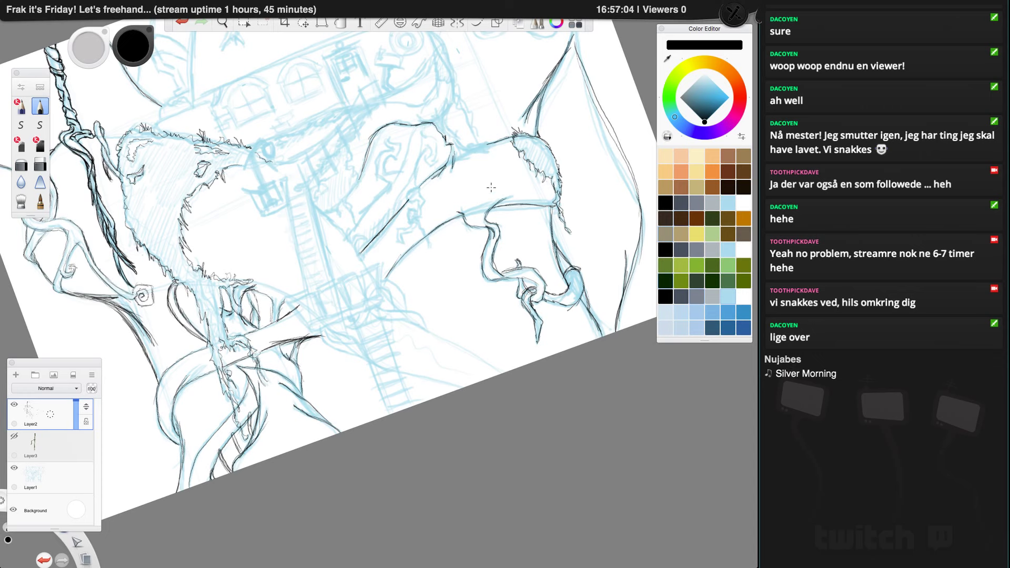
# Step: Extend the outermost tree's outline upward from its narrow crossing point and reinforce its bowed edge with extra strokes
pyautogui.press('space')
pyautogui.moveTo(468, 185)
pyautogui.mouseDown()
pyautogui.moveTo(410, 269)
pyautogui.moveTo(365, 389)
pyautogui.mouseUp()
pyautogui.moveTo(473, 244); pyautogui.dragTo(471, 221)
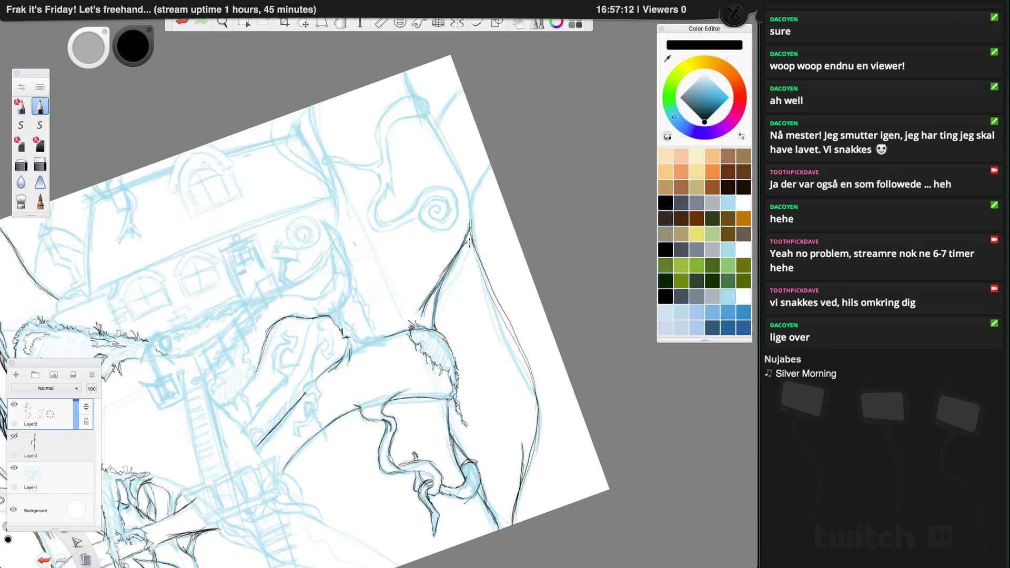
pyautogui.moveTo(472, 241)
pyautogui.mouseDown()
pyautogui.moveTo(473, 207)
pyautogui.moveTo(500, 155)
pyautogui.moveTo(477, 208)
pyautogui.mouseUp()
pyautogui.moveTo(494, 163); pyautogui.dragTo(469, 226)
pyautogui.moveTo(482, 188)
pyautogui.mouseDown()
pyautogui.moveTo(474, 256)
pyautogui.moveTo(473, 244)
pyautogui.moveTo(500, 298)
pyautogui.mouseUp()
pyautogui.moveTo(480, 255); pyautogui.dragTo(524, 351)
pyautogui.moveTo(490, 286); pyautogui.dragTo(536, 396)
pyautogui.moveTo(472, 211); pyautogui.dragTo(467, 229)
pyautogui.moveTo(471, 191)
pyautogui.mouseDown()
pyautogui.moveTo(459, 239)
pyautogui.moveTo(465, 227)
pyautogui.moveTo(431, 122)
pyautogui.moveTo(464, 171)
pyautogui.moveTo(474, 225)
pyautogui.mouseUp()
# Step: Ink the hooked branch in the canvas's upper right corner and its side twig reaching toward the house, undoing one stray stroke
pyautogui.moveTo(426, 99)
pyautogui.mouseDown()
pyautogui.moveTo(403, 99)
pyautogui.moveTo(375, 125)
pyautogui.moveTo(382, 168)
pyautogui.moveTo(378, 125)
pyautogui.moveTo(411, 93)
pyautogui.moveTo(426, 101)
pyautogui.moveTo(427, 119)
pyautogui.moveTo(388, 134)
pyautogui.moveTo(395, 194)
pyautogui.moveTo(375, 213)
pyautogui.moveTo(376, 229)
pyautogui.mouseUp()
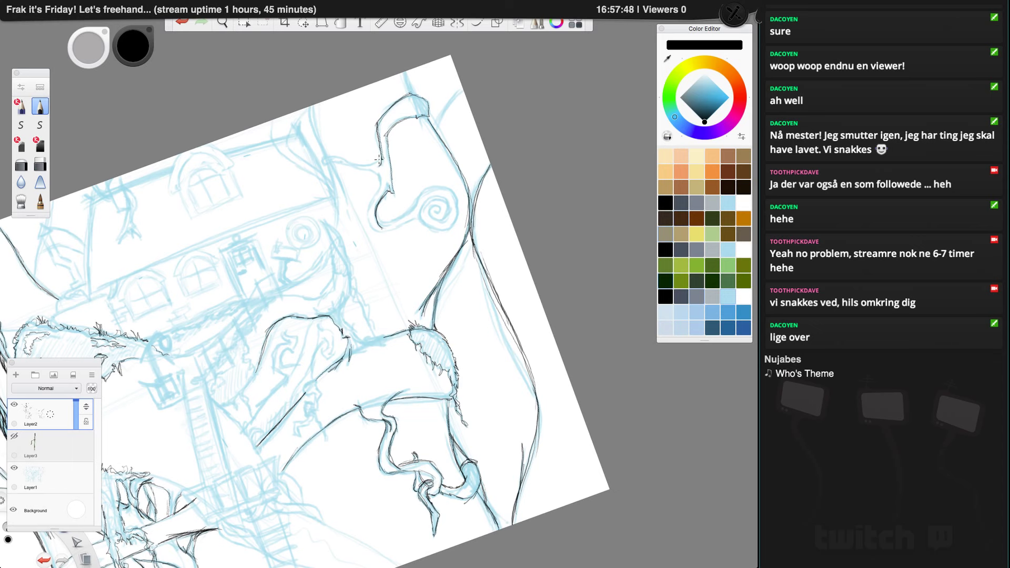
pyautogui.moveTo(378, 160)
pyautogui.mouseDown()
pyautogui.moveTo(359, 165)
pyautogui.moveTo(371, 162)
pyautogui.mouseUp()
pyautogui.click(183, 21)
pyautogui.moveTo(325, 157)
pyautogui.mouseDown()
pyautogui.moveTo(342, 146)
pyautogui.moveTo(324, 157)
pyautogui.moveTo(370, 160)
pyautogui.moveTo(379, 162)
pyautogui.mouseUp()
pyautogui.moveTo(326, 163)
pyautogui.mouseDown()
pyautogui.moveTo(371, 168)
pyautogui.moveTo(382, 186)
pyautogui.mouseUp()
# Step: Ink the curled end of the hooked branch and the spiral inside it
pyautogui.moveTo(371, 202)
pyautogui.mouseDown()
pyautogui.moveTo(378, 231)
pyautogui.moveTo(370, 221)
pyautogui.moveTo(376, 229)
pyautogui.moveTo(412, 208)
pyautogui.moveTo(392, 233)
pyautogui.moveTo(379, 230)
pyautogui.moveTo(389, 179)
pyautogui.moveTo(376, 212)
pyautogui.moveTo(384, 224)
pyautogui.moveTo(374, 206)
pyautogui.moveTo(391, 222)
pyautogui.moveTo(410, 213)
pyautogui.moveTo(386, 226)
pyautogui.moveTo(413, 209)
pyautogui.mouseUp()
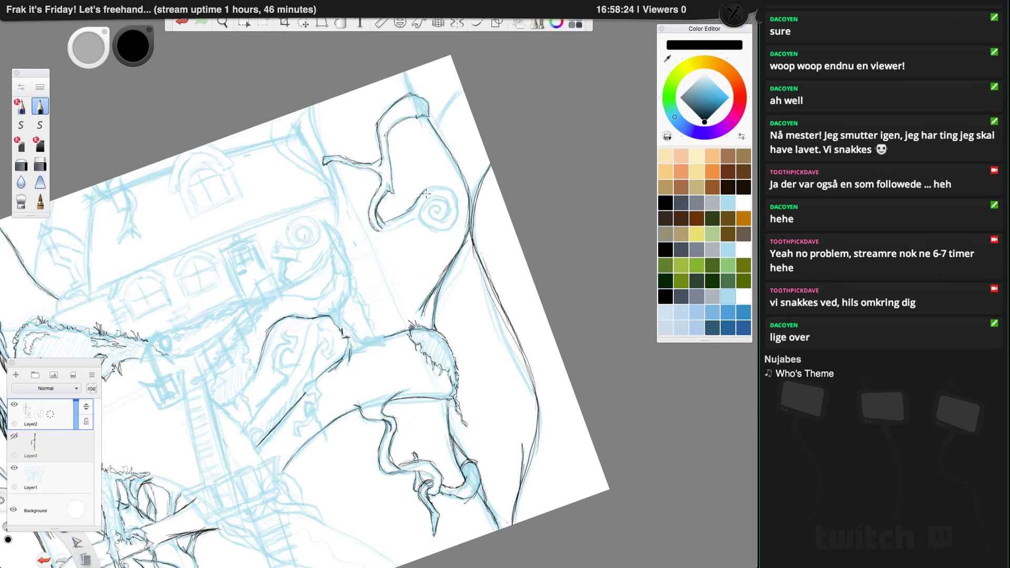
pyautogui.moveTo(420, 220)
pyautogui.mouseDown()
pyautogui.moveTo(379, 231)
pyautogui.moveTo(393, 230)
pyautogui.mouseUp()
pyautogui.moveTo(456, 200)
pyautogui.mouseDown()
pyautogui.moveTo(454, 191)
pyautogui.moveTo(457, 223)
pyautogui.moveTo(430, 223)
pyautogui.mouseUp()
pyautogui.moveTo(460, 209)
pyautogui.mouseDown()
pyautogui.moveTo(443, 229)
pyautogui.moveTo(456, 225)
pyautogui.moveTo(451, 190)
pyautogui.moveTo(422, 206)
pyautogui.moveTo(436, 197)
pyautogui.moveTo(453, 203)
pyautogui.moveTo(448, 219)
pyautogui.moveTo(449, 196)
pyautogui.moveTo(452, 216)
pyautogui.moveTo(426, 215)
pyautogui.moveTo(435, 202)
pyautogui.moveTo(443, 209)
pyautogui.moveTo(421, 213)
pyautogui.moveTo(428, 225)
pyautogui.moveTo(407, 218)
pyautogui.moveTo(420, 220)
pyautogui.mouseUp()
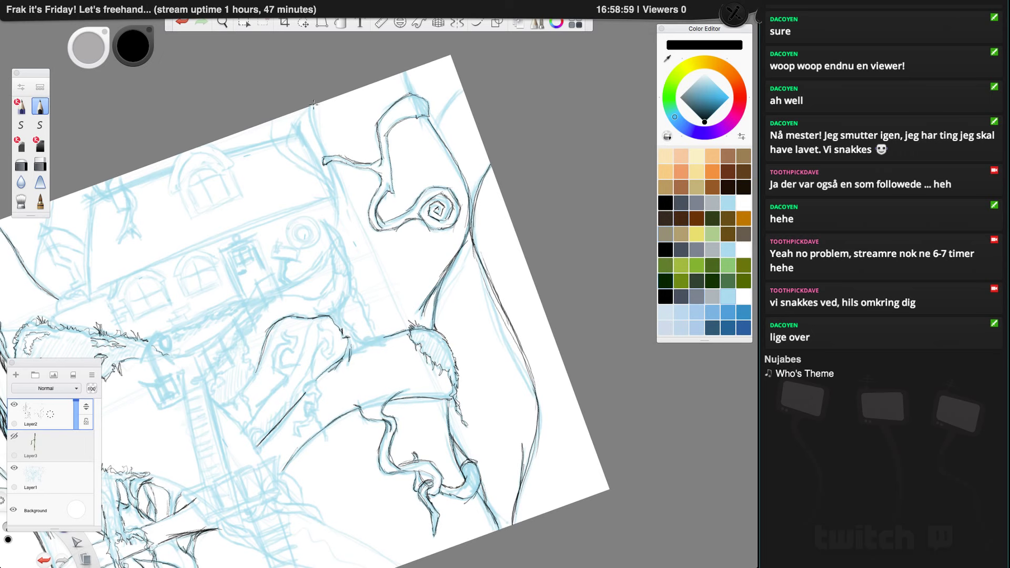
# Step: Ink the narrow trunk and its crossing branches beside the house's right roof corner
pyautogui.moveTo(316, 104); pyautogui.dragTo(347, 204)
pyautogui.moveTo(333, 179)
pyautogui.mouseDown()
pyautogui.moveTo(337, 230)
pyautogui.moveTo(329, 163)
pyautogui.moveTo(350, 214)
pyautogui.mouseUp()
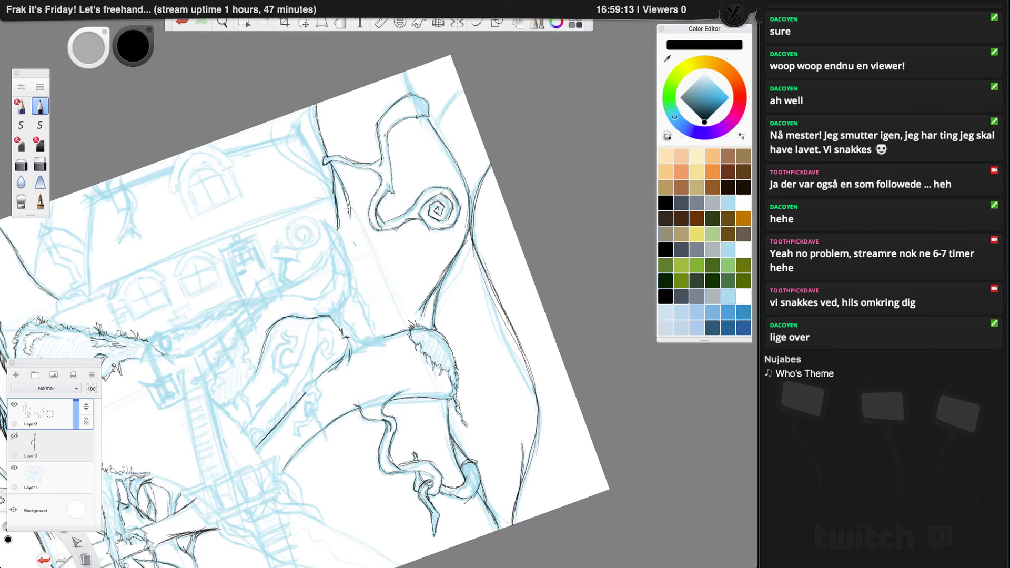
pyautogui.moveTo(324, 149)
pyautogui.mouseDown()
pyautogui.moveTo(313, 100)
pyautogui.moveTo(322, 154)
pyautogui.mouseUp()
pyautogui.moveTo(307, 108)
pyautogui.mouseDown()
pyautogui.moveTo(294, 153)
pyautogui.moveTo(332, 180)
pyautogui.mouseUp()
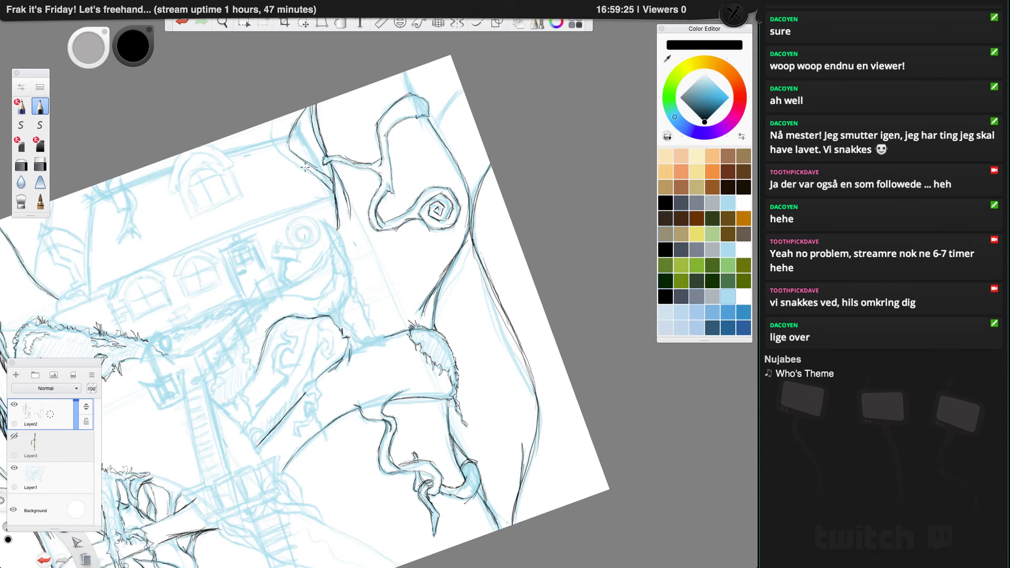
pyautogui.moveTo(293, 161)
pyautogui.mouseDown()
pyautogui.moveTo(274, 113)
pyautogui.moveTo(274, 141)
pyautogui.moveTo(337, 196)
pyautogui.mouseUp()
# Step: Ink ragged moss down the narrow trunk beside the house and darken the trunk's edge above it
pyautogui.moveTo(334, 218); pyautogui.dragTo(346, 269)
pyautogui.moveTo(323, 220)
pyautogui.mouseDown()
pyautogui.moveTo(317, 197)
pyautogui.moveTo(328, 226)
pyautogui.moveTo(313, 171)
pyautogui.moveTo(330, 235)
pyautogui.mouseUp()
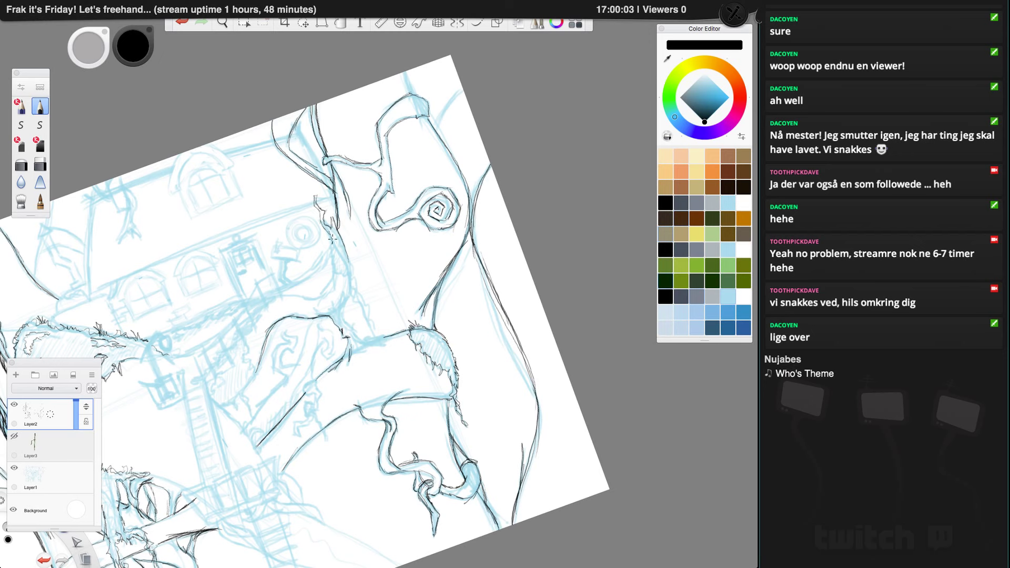
pyautogui.moveTo(333, 246)
pyautogui.mouseDown()
pyautogui.moveTo(346, 271)
pyautogui.moveTo(333, 273)
pyautogui.moveTo(343, 281)
pyautogui.moveTo(353, 274)
pyautogui.moveTo(378, 336)
pyautogui.moveTo(352, 270)
pyautogui.mouseUp()
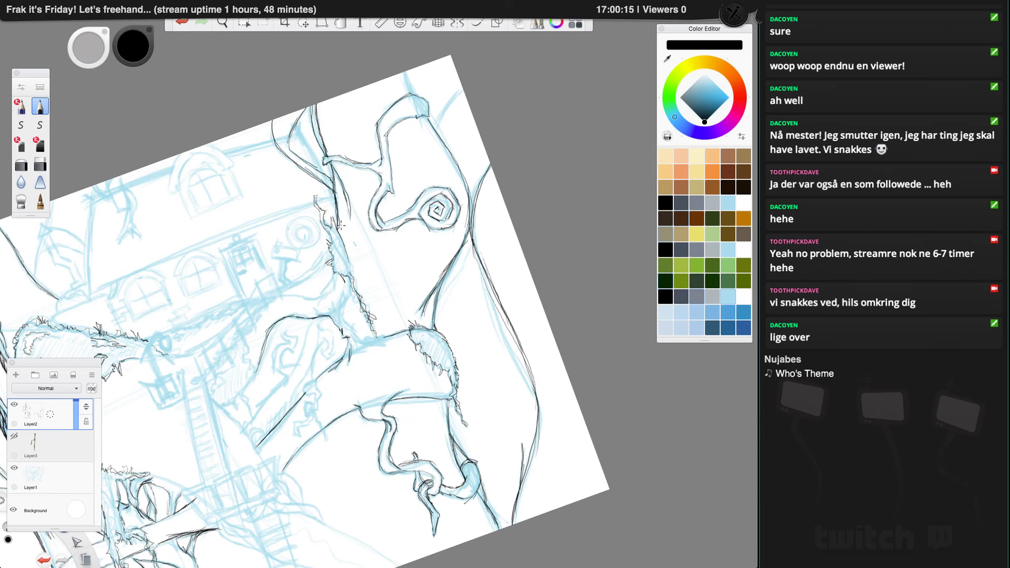
pyautogui.moveTo(340, 233); pyautogui.dragTo(353, 274)
pyautogui.moveTo(344, 183); pyautogui.dragTo(333, 161)
# Step: Ink the sweeping branch that supports the house from below, undoing the faulty stroke near its left end
pyautogui.moveTo(331, 253); pyautogui.dragTo(283, 291)
pyautogui.moveTo(199, 336); pyautogui.dragTo(173, 349)
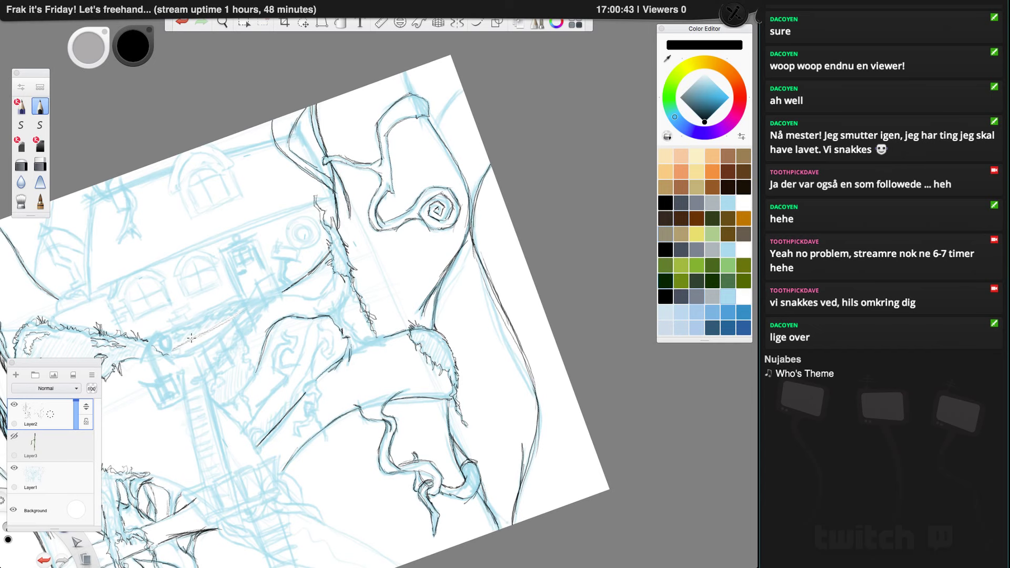
pyautogui.click(179, 22)
pyautogui.moveTo(335, 275)
pyautogui.mouseDown()
pyautogui.moveTo(326, 299)
pyautogui.moveTo(330, 276)
pyautogui.moveTo(325, 295)
pyautogui.moveTo(294, 296)
pyautogui.mouseUp()
pyautogui.moveTo(247, 319)
pyautogui.mouseDown()
pyautogui.moveTo(220, 347)
pyautogui.moveTo(156, 361)
pyautogui.mouseUp()
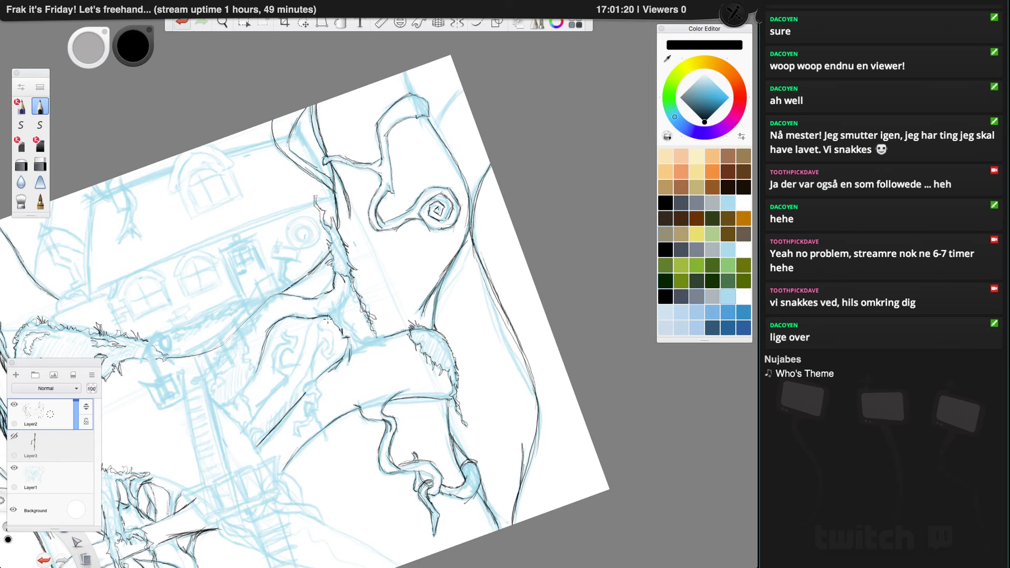
# Step: Ink the supporting branch's underside and the curled swirl contours on the looping branch below it
pyautogui.moveTo(332, 280); pyautogui.dragTo(320, 295)
pyautogui.moveTo(352, 258)
pyautogui.mouseDown()
pyautogui.moveTo(379, 247)
pyautogui.moveTo(405, 257)
pyautogui.moveTo(381, 245)
pyautogui.moveTo(346, 262)
pyautogui.mouseUp()
pyautogui.moveTo(320, 319); pyautogui.dragTo(331, 352)
pyautogui.moveTo(332, 355)
pyautogui.mouseDown()
pyautogui.moveTo(319, 345)
pyautogui.moveTo(284, 416)
pyautogui.moveTo(287, 408)
pyautogui.mouseUp()
pyautogui.moveTo(312, 318)
pyautogui.mouseDown()
pyautogui.moveTo(290, 369)
pyautogui.moveTo(284, 352)
pyautogui.moveTo(282, 362)
pyautogui.moveTo(290, 330)
pyautogui.mouseUp()
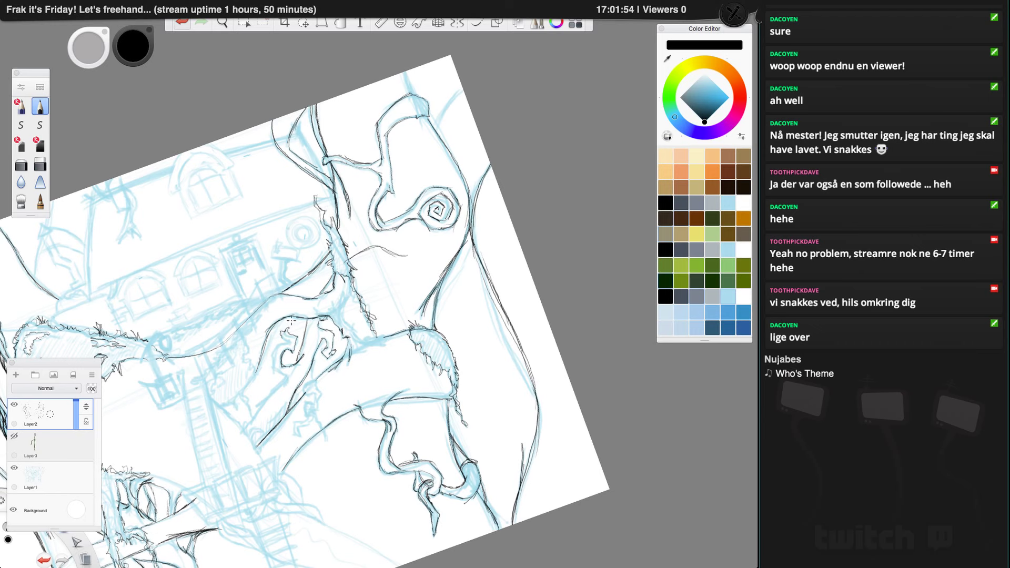
pyautogui.moveTo(282, 335)
pyautogui.mouseDown()
pyautogui.moveTo(295, 346)
pyautogui.moveTo(275, 349)
pyautogui.moveTo(273, 366)
pyautogui.moveTo(289, 374)
pyautogui.moveTo(284, 390)
pyautogui.moveTo(287, 377)
pyautogui.moveTo(245, 430)
pyautogui.moveTo(273, 395)
pyautogui.mouseUp()
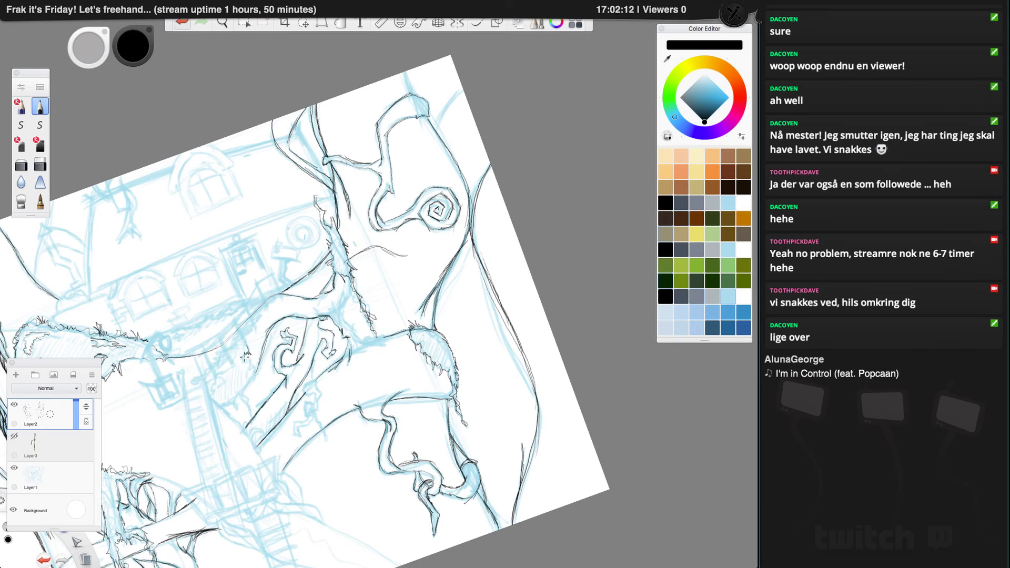
# Step: Ink the shaggy moss clump beside the looping branch and the smaller moss strands hanging from its lower edge
pyautogui.moveTo(249, 362)
pyautogui.mouseDown()
pyautogui.moveTo(252, 418)
pyautogui.moveTo(243, 398)
pyautogui.moveTo(250, 413)
pyautogui.moveTo(239, 400)
pyautogui.moveTo(223, 407)
pyautogui.mouseUp()
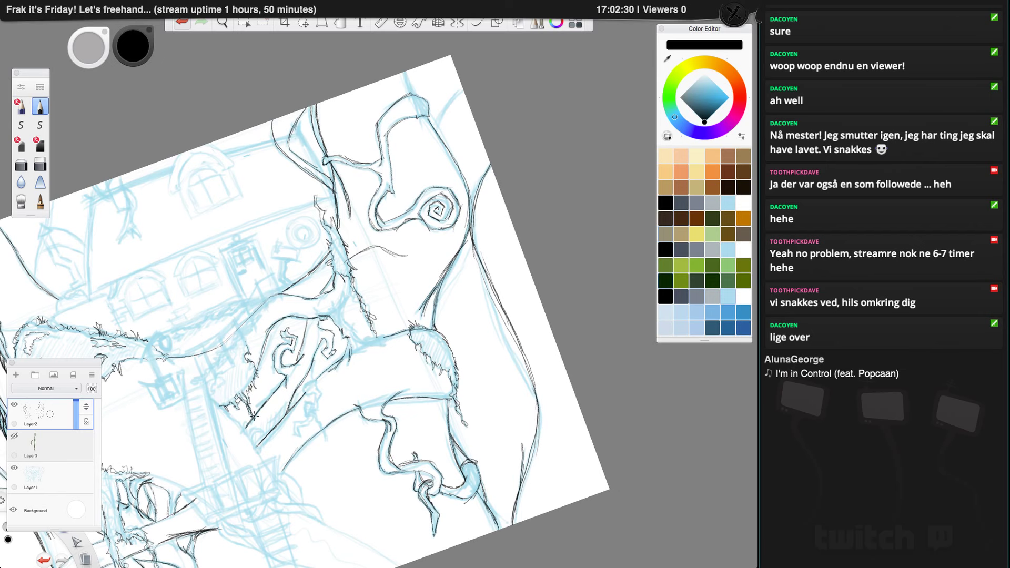
pyautogui.moveTo(255, 416); pyautogui.dragTo(265, 424)
pyautogui.moveTo(211, 396)
pyautogui.mouseDown()
pyautogui.moveTo(210, 375)
pyautogui.moveTo(236, 362)
pyautogui.moveTo(239, 339)
pyautogui.mouseUp()
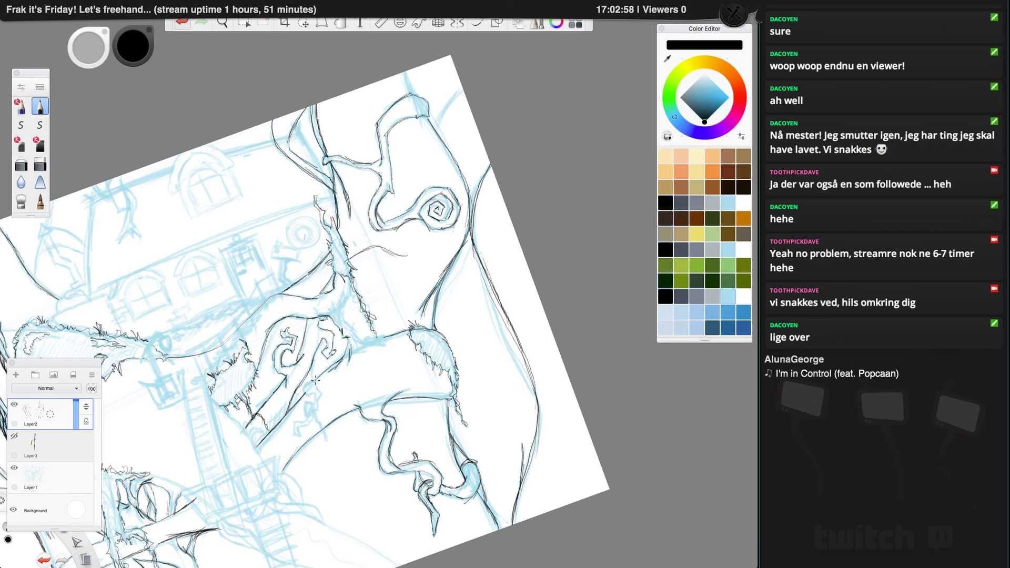
pyautogui.moveTo(304, 386)
pyautogui.mouseDown()
pyautogui.moveTo(320, 380)
pyautogui.moveTo(311, 420)
pyautogui.moveTo(310, 402)
pyautogui.moveTo(304, 408)
pyautogui.moveTo(322, 411)
pyautogui.moveTo(313, 418)
pyautogui.moveTo(330, 441)
pyautogui.moveTo(344, 368)
pyautogui.moveTo(370, 352)
pyautogui.moveTo(323, 423)
pyautogui.moveTo(330, 442)
pyautogui.moveTo(315, 412)
pyautogui.moveTo(328, 445)
pyautogui.moveTo(320, 384)
pyautogui.moveTo(311, 386)
pyautogui.moveTo(311, 422)
pyautogui.moveTo(310, 415)
pyautogui.mouseUp()
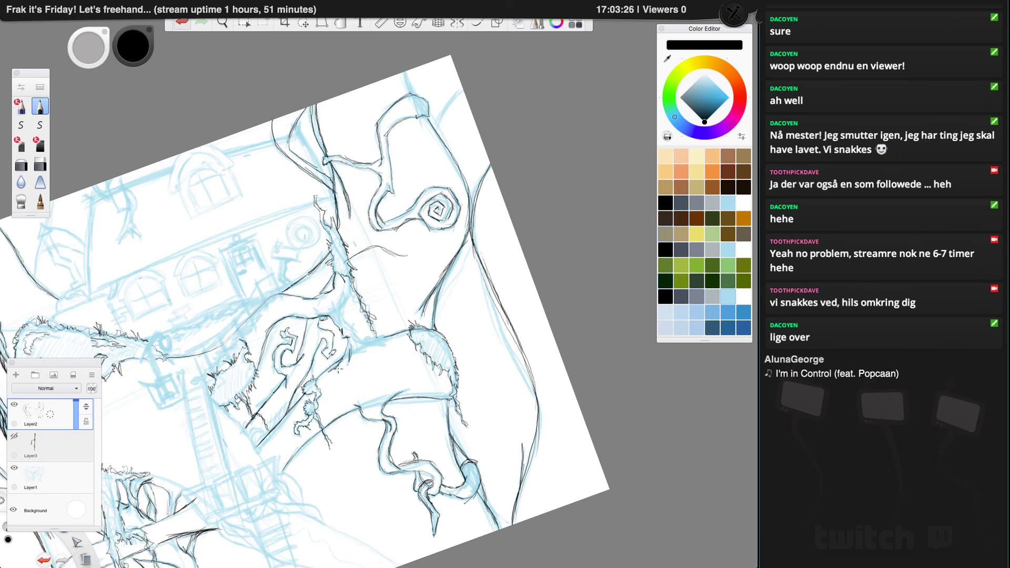
# Step: Ink the joint where the mossy trunk meets the thick limb, and add edge strokes to the upper right corner branch
pyautogui.moveTo(350, 292)
pyautogui.mouseDown()
pyautogui.moveTo(343, 296)
pyautogui.moveTo(371, 322)
pyautogui.moveTo(350, 271)
pyautogui.moveTo(341, 295)
pyautogui.moveTo(353, 290)
pyautogui.moveTo(344, 309)
pyautogui.moveTo(351, 324)
pyautogui.mouseUp()
pyautogui.moveTo(354, 330)
pyautogui.mouseDown()
pyautogui.moveTo(388, 337)
pyautogui.moveTo(357, 343)
pyautogui.moveTo(389, 352)
pyautogui.mouseUp()
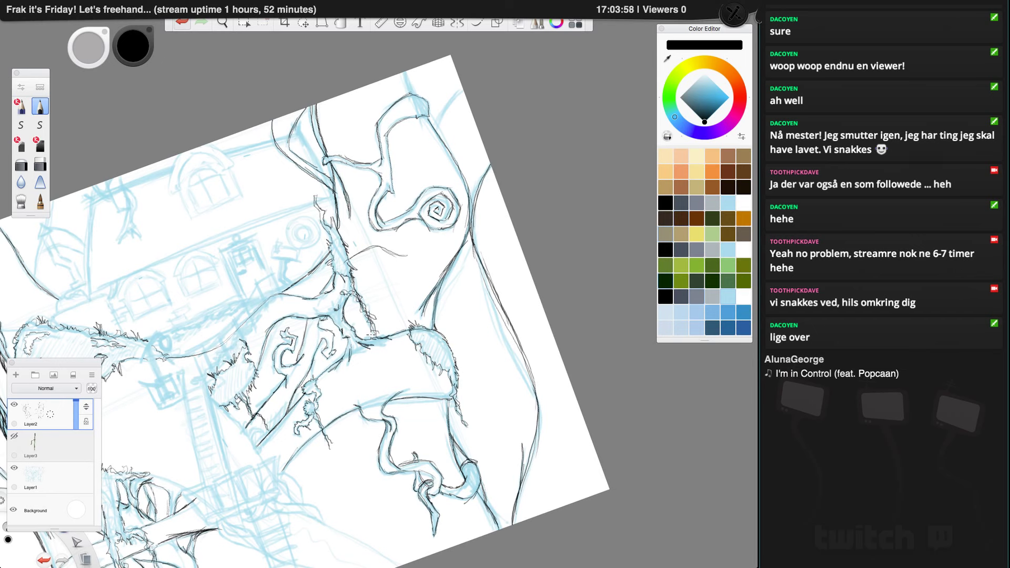
pyautogui.moveTo(461, 90); pyautogui.dragTo(438, 126)
pyautogui.moveTo(462, 89)
pyautogui.mouseDown()
pyautogui.moveTo(437, 124)
pyautogui.moveTo(463, 89)
pyautogui.moveTo(403, 72)
pyautogui.mouseUp()
# Step: Add finishing strokes to the spiral knot and the curled twig on the left tree
pyautogui.press('space')
pyautogui.moveTo(411, 233); pyautogui.dragTo(469, 103)
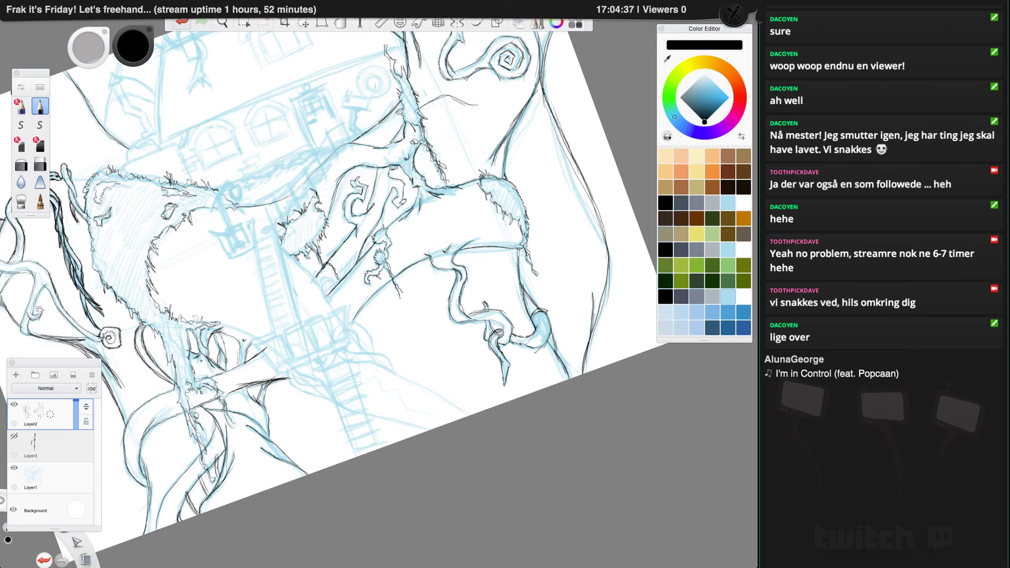
pyautogui.moveTo(100, 339)
pyautogui.mouseDown()
pyautogui.moveTo(112, 332)
pyautogui.moveTo(110, 341)
pyautogui.mouseUp()
pyautogui.moveTo(38, 309)
pyautogui.mouseDown()
pyautogui.moveTo(35, 321)
pyautogui.moveTo(30, 315)
pyautogui.mouseUp()
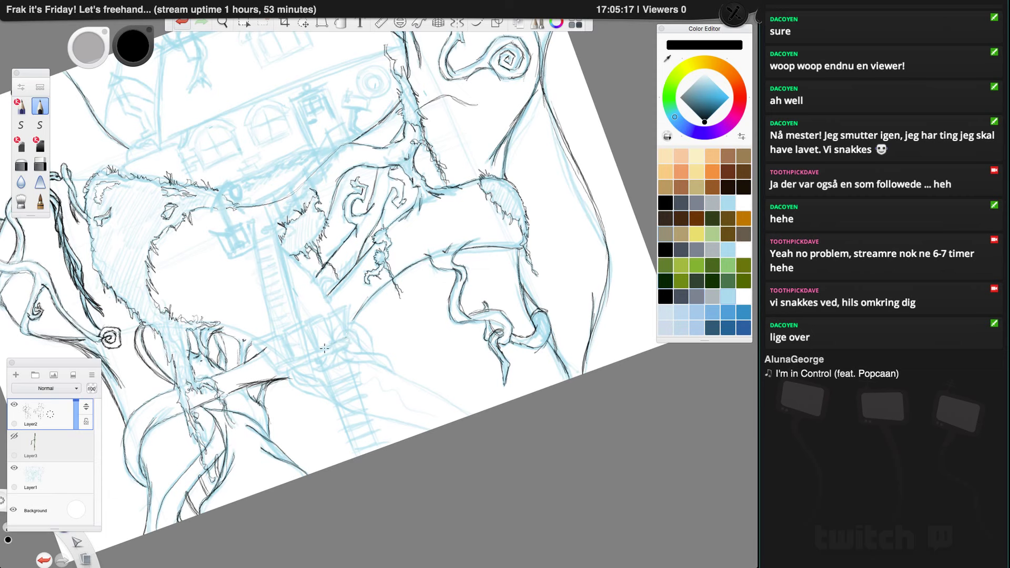
# Step: Ink the lower platform's floor edge and the railing with its posts
pyautogui.moveTo(317, 352)
pyautogui.mouseDown()
pyautogui.moveTo(338, 342)
pyautogui.moveTo(277, 368)
pyautogui.mouseUp()
pyautogui.moveTo(346, 336); pyautogui.dragTo(275, 370)
pyautogui.moveTo(349, 337)
pyautogui.mouseDown()
pyautogui.moveTo(276, 371)
pyautogui.moveTo(351, 342)
pyautogui.mouseUp()
pyautogui.moveTo(347, 337)
pyautogui.mouseDown()
pyautogui.moveTo(340, 308)
pyautogui.moveTo(344, 337)
pyautogui.mouseUp()
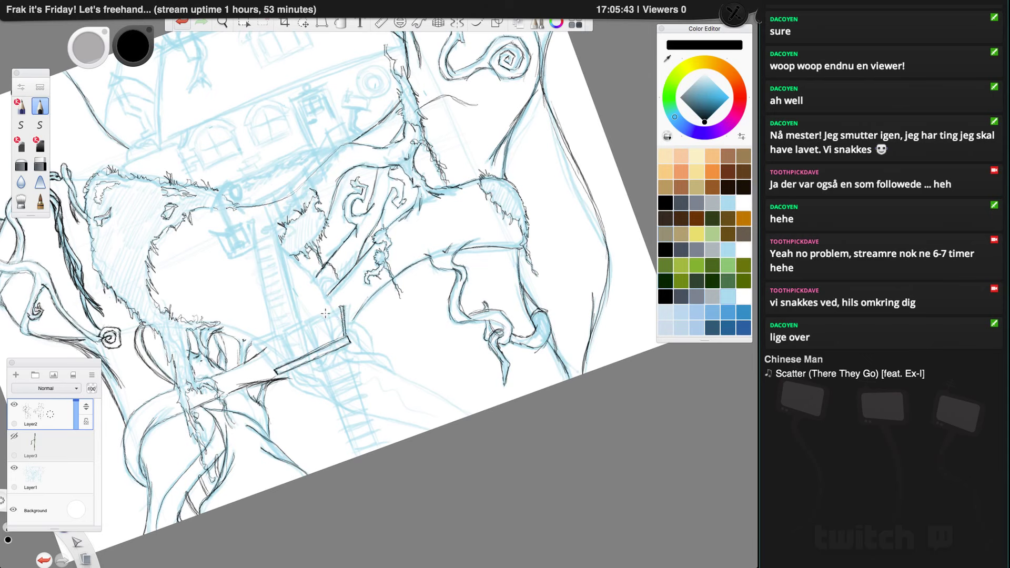
pyautogui.moveTo(325, 313)
pyautogui.mouseDown()
pyautogui.moveTo(329, 319)
pyautogui.moveTo(333, 333)
pyautogui.moveTo(307, 330)
pyautogui.moveTo(313, 346)
pyautogui.moveTo(310, 326)
pyautogui.moveTo(316, 346)
pyautogui.moveTo(309, 331)
pyautogui.moveTo(282, 329)
pyautogui.moveTo(294, 358)
pyautogui.moveTo(287, 331)
pyautogui.moveTo(261, 342)
pyautogui.moveTo(276, 369)
pyautogui.moveTo(257, 328)
pyautogui.moveTo(273, 362)
pyautogui.mouseUp()
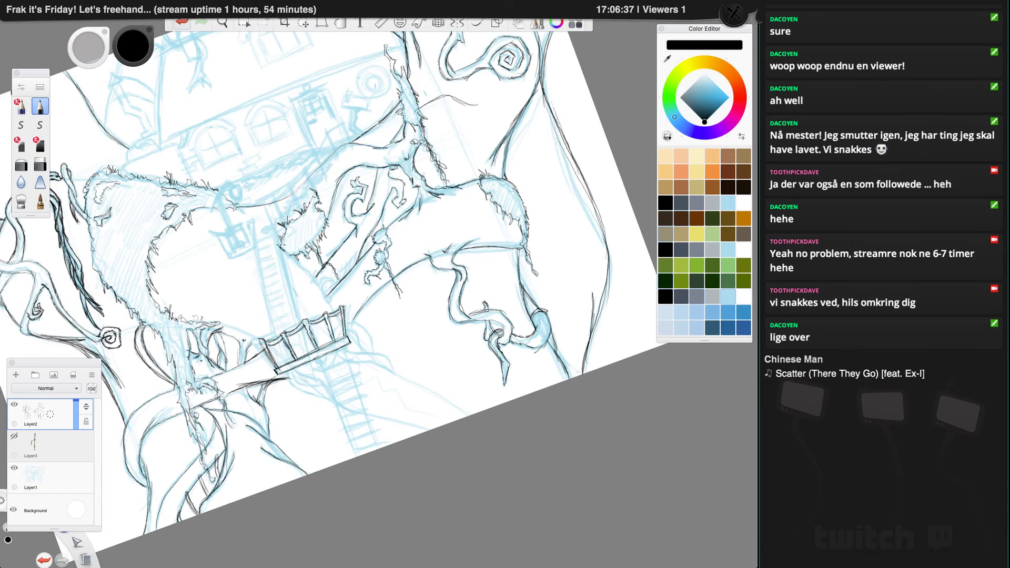
# Step: Ink the trunk edge behind the ladder, both side rails of the ladder above the platform, and its top rungs
pyautogui.moveTo(285, 254); pyautogui.dragTo(340, 323)
pyautogui.moveTo(290, 293)
pyautogui.mouseDown()
pyautogui.moveTo(278, 248)
pyautogui.moveTo(308, 348)
pyautogui.mouseUp()
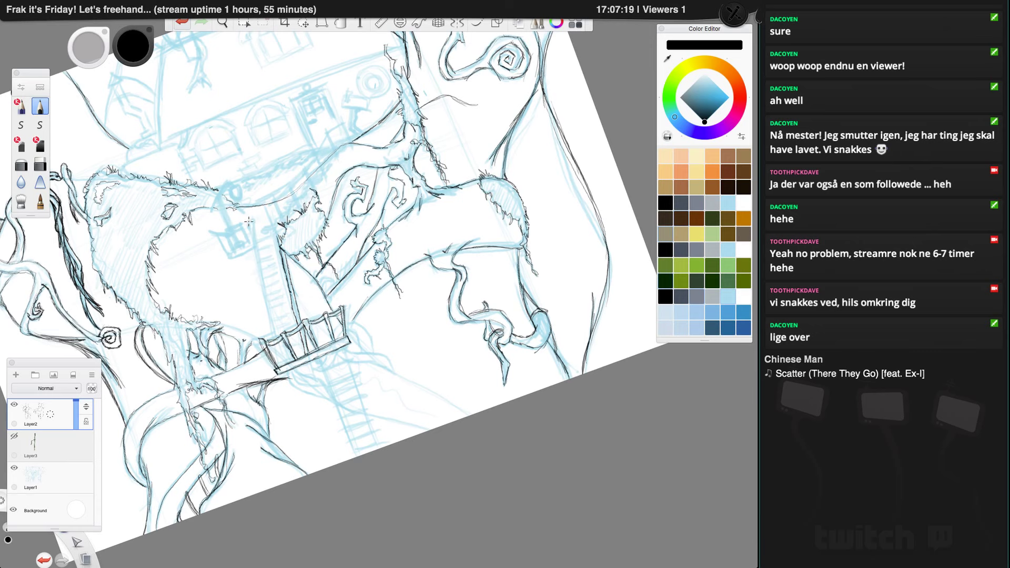
pyautogui.moveTo(251, 220); pyautogui.dragTo(256, 243)
pyautogui.moveTo(253, 243); pyautogui.dragTo(273, 337)
pyautogui.moveTo(257, 248); pyautogui.dragTo(262, 274)
pyautogui.moveTo(274, 346)
pyautogui.mouseDown()
pyautogui.moveTo(283, 370)
pyautogui.moveTo(284, 356)
pyautogui.mouseUp()
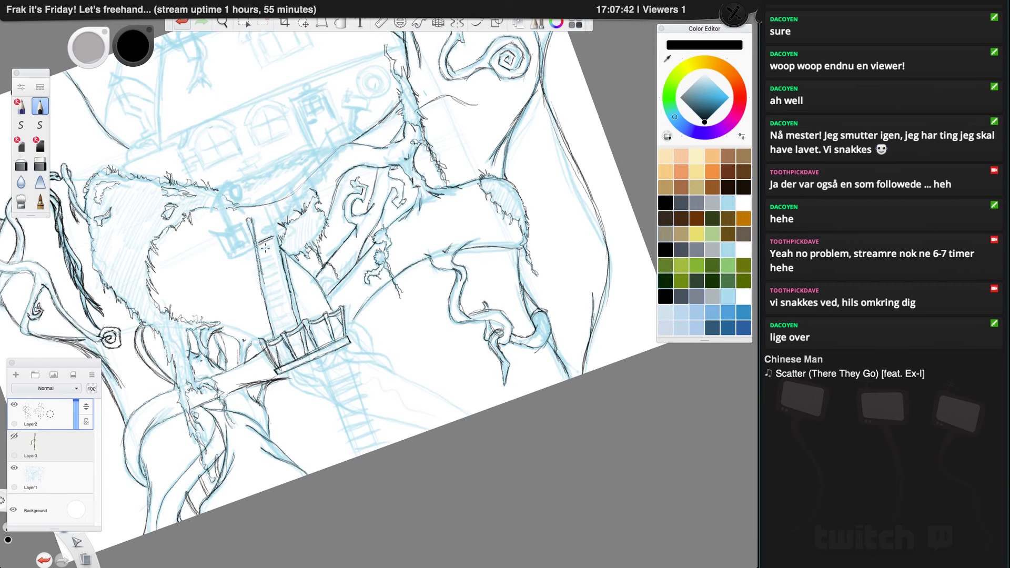
pyautogui.moveTo(261, 254)
pyautogui.mouseDown()
pyautogui.moveTo(274, 236)
pyautogui.moveTo(277, 255)
pyautogui.moveTo(274, 233)
pyautogui.moveTo(291, 306)
pyautogui.mouseUp()
# Step: Rotate the canvas sideways and ink the remaining rungs down to the platform railing
pyautogui.press('space')
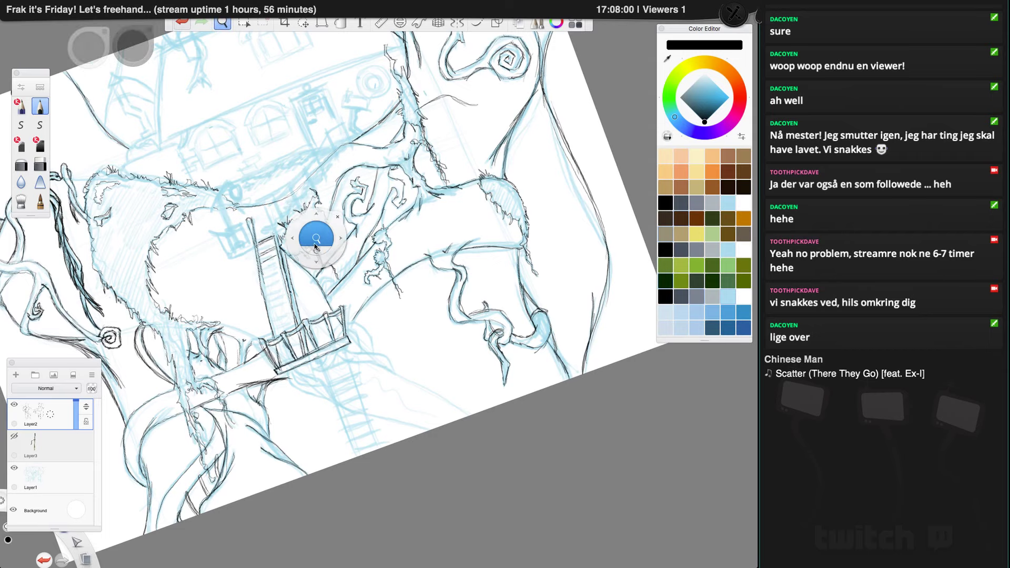
pyautogui.moveTo(313, 254)
pyautogui.mouseDown()
pyautogui.moveTo(382, 156)
pyautogui.moveTo(440, 185)
pyautogui.moveTo(448, 215)
pyautogui.mouseUp()
pyautogui.press('space')
pyautogui.moveTo(374, 255); pyautogui.dragTo(278, 338)
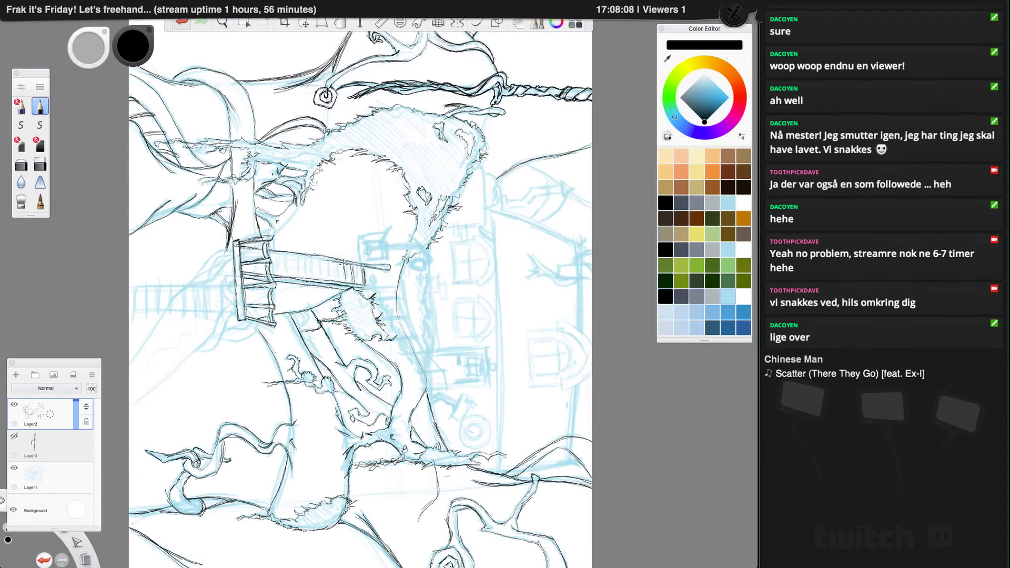
pyautogui.moveTo(345, 266)
pyautogui.mouseDown()
pyautogui.moveTo(344, 283)
pyautogui.moveTo(327, 278)
pyautogui.mouseUp()
pyautogui.moveTo(322, 262); pyautogui.dragTo(322, 281)
pyautogui.moveTo(318, 263)
pyautogui.mouseDown()
pyautogui.moveTo(291, 256)
pyautogui.moveTo(296, 274)
pyautogui.moveTo(287, 258)
pyautogui.moveTo(288, 269)
pyautogui.moveTo(281, 259)
pyautogui.moveTo(279, 271)
pyautogui.moveTo(277, 262)
pyautogui.moveTo(252, 277)
pyautogui.mouseUp()
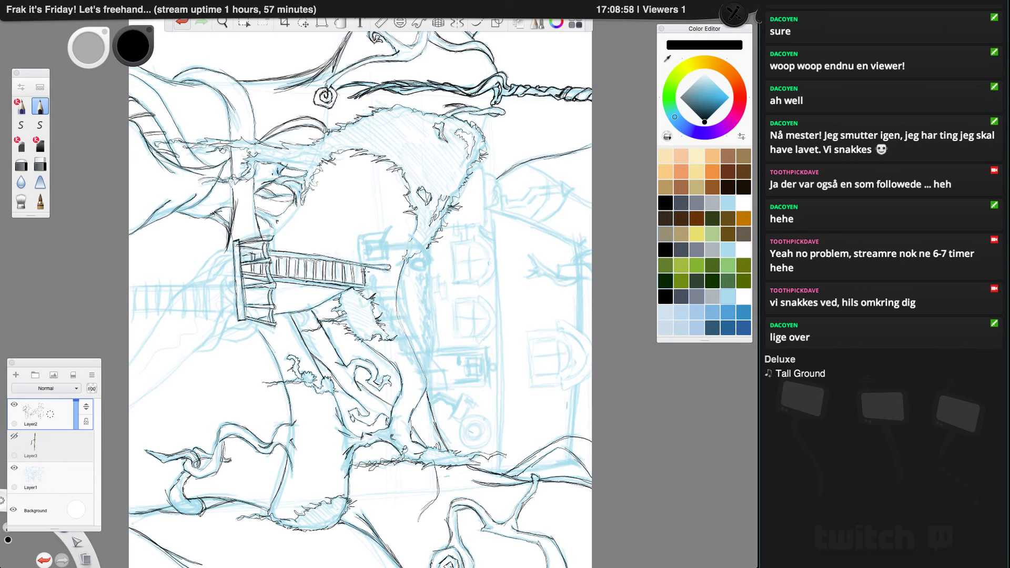
# Step: Ink the small railed landing at the ladder's top and touch up the lower platform's railing
pyautogui.moveTo(367, 267); pyautogui.dragTo(367, 297)
pyautogui.moveTo(358, 239); pyautogui.dragTo(360, 285)
pyautogui.moveTo(387, 230); pyautogui.dragTo(368, 236)
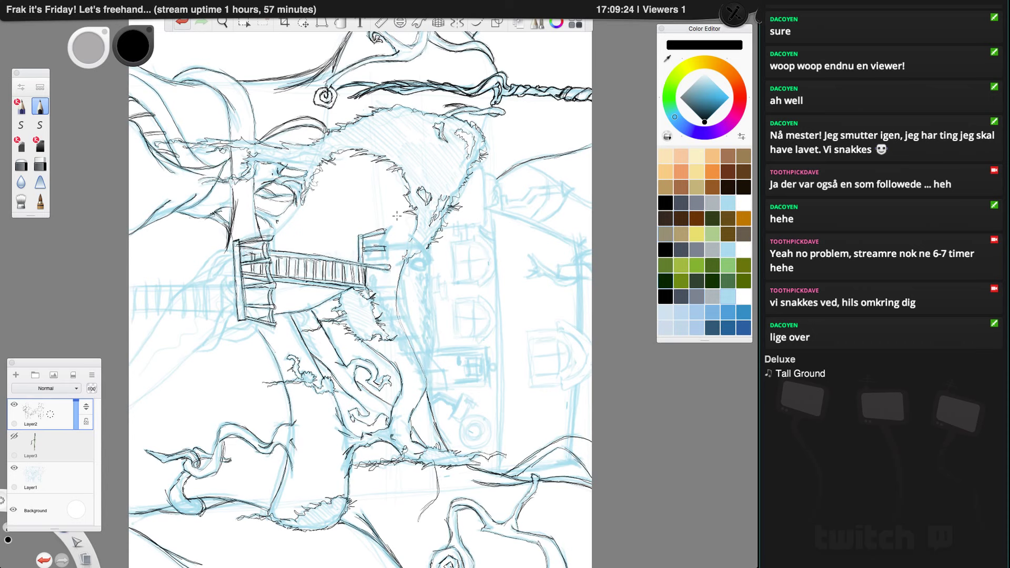
pyautogui.moveTo(385, 249); pyautogui.dragTo(387, 267)
pyautogui.moveTo(272, 237); pyautogui.dragTo(273, 250)
pyautogui.click(84, 6)
pyautogui.click(96, 68)
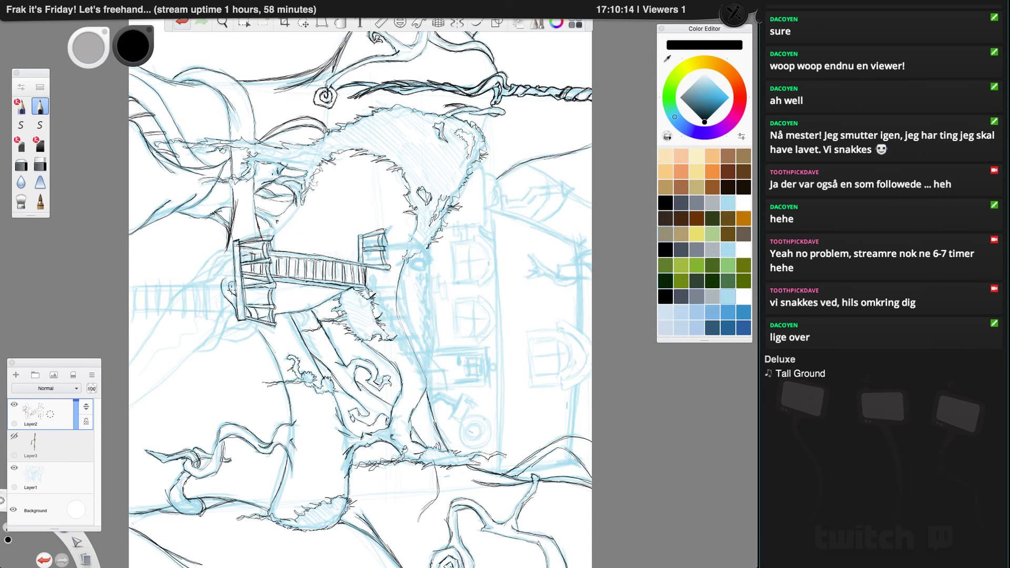
# Step: Ink the curved supports and gnarled roots beneath the lower platform, and add small details along its floor edge
pyautogui.moveTo(231, 293); pyautogui.dragTo(232, 283)
pyautogui.moveTo(215, 345); pyautogui.dragTo(197, 351)
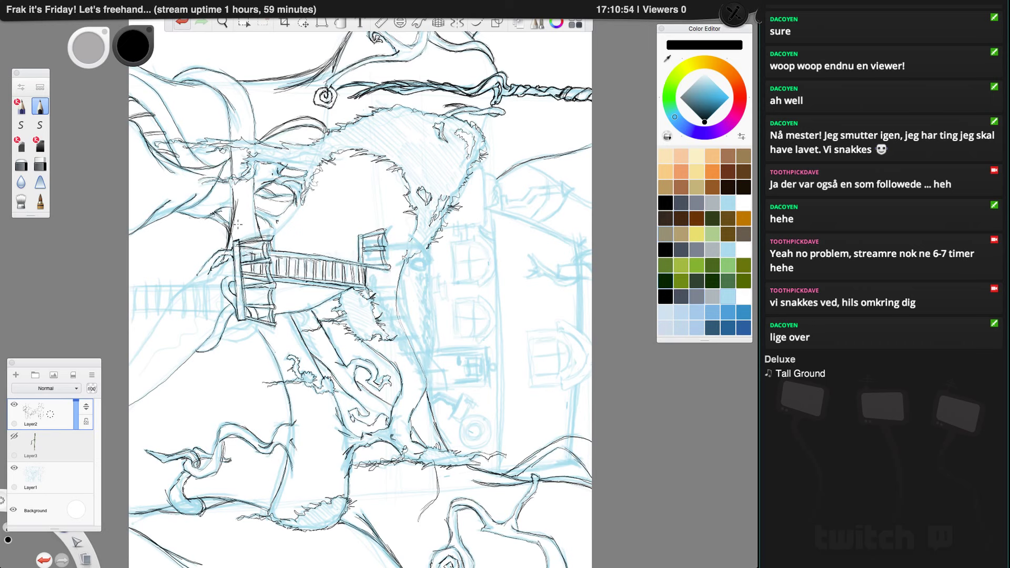
pyautogui.moveTo(215, 254); pyautogui.dragTo(197, 276)
pyautogui.moveTo(224, 275)
pyautogui.mouseDown()
pyautogui.moveTo(191, 283)
pyautogui.moveTo(218, 278)
pyautogui.mouseUp()
pyautogui.moveTo(164, 314); pyautogui.dragTo(130, 364)
pyautogui.moveTo(231, 324)
pyautogui.mouseDown()
pyautogui.moveTo(238, 319)
pyautogui.moveTo(248, 337)
pyautogui.moveTo(225, 340)
pyautogui.mouseUp()
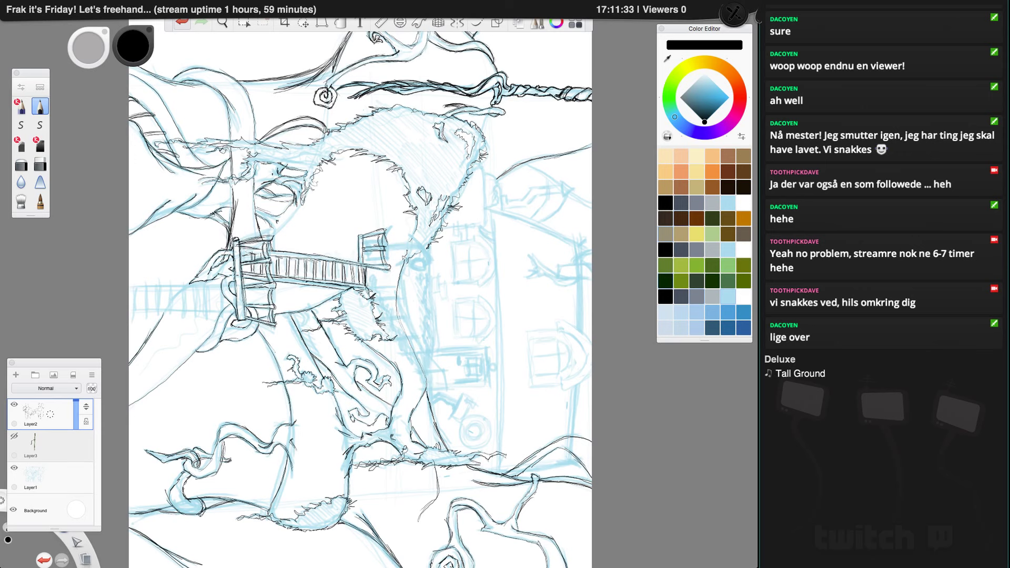
pyautogui.moveTo(232, 279); pyautogui.dragTo(236, 291)
pyautogui.moveTo(234, 271); pyautogui.dragTo(236, 280)
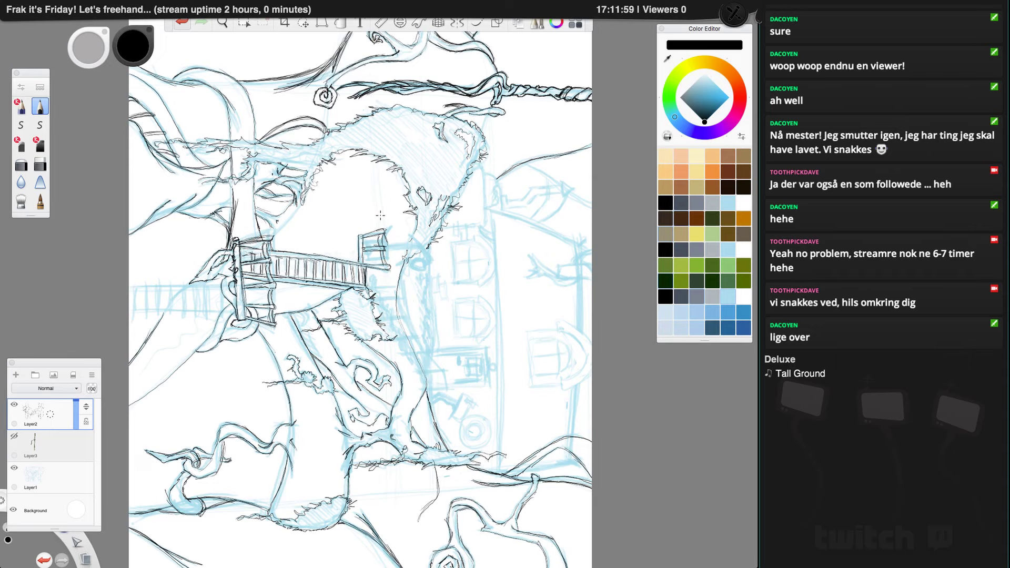
# Step: Rotate the canvas back upright and ink both side rails of the ladder hanging below the lower platform
pyautogui.press('space')
pyautogui.moveTo(381, 255)
pyautogui.mouseDown()
pyautogui.moveTo(418, 233)
pyautogui.moveTo(439, 262)
pyautogui.moveTo(428, 353)
pyautogui.moveTo(390, 405)
pyautogui.moveTo(312, 428)
pyautogui.moveTo(237, 401)
pyautogui.moveTo(172, 292)
pyautogui.mouseUp()
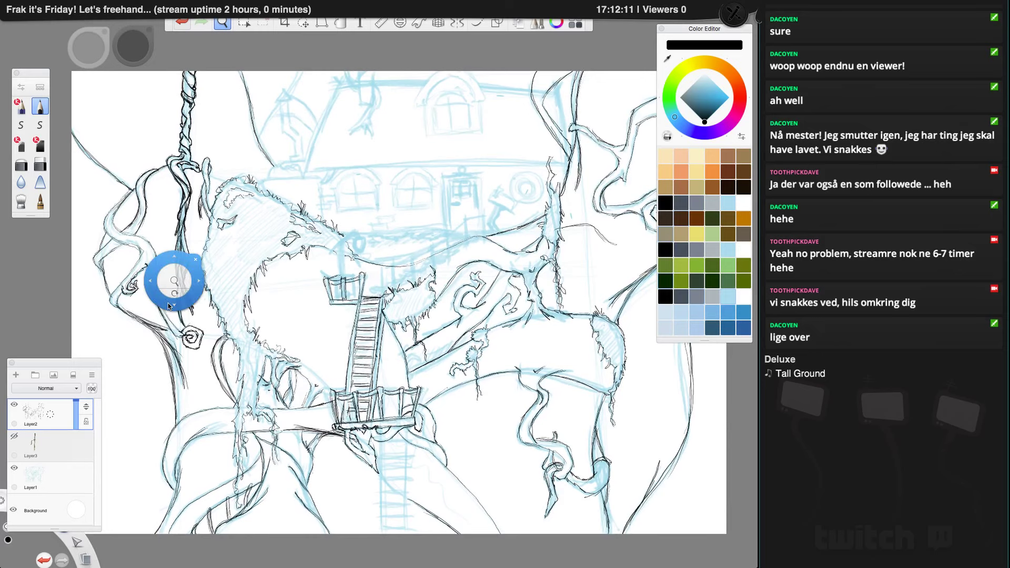
pyautogui.moveTo(374, 296); pyautogui.dragTo(337, 282)
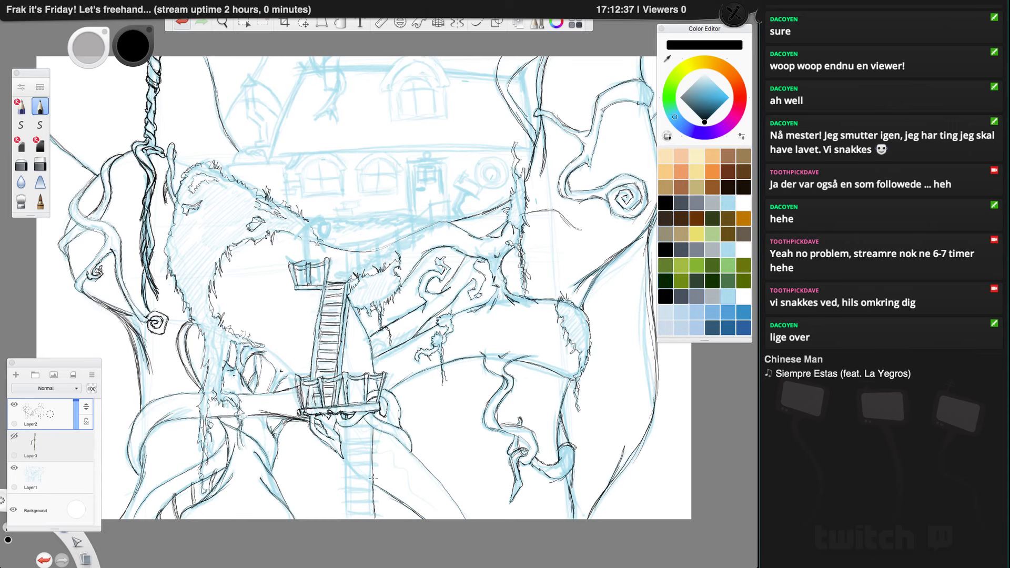
pyautogui.moveTo(374, 447); pyautogui.dragTo(377, 513)
pyautogui.moveTo(346, 432); pyautogui.dragTo(347, 522)
pyautogui.moveTo(348, 440); pyautogui.dragTo(348, 518)
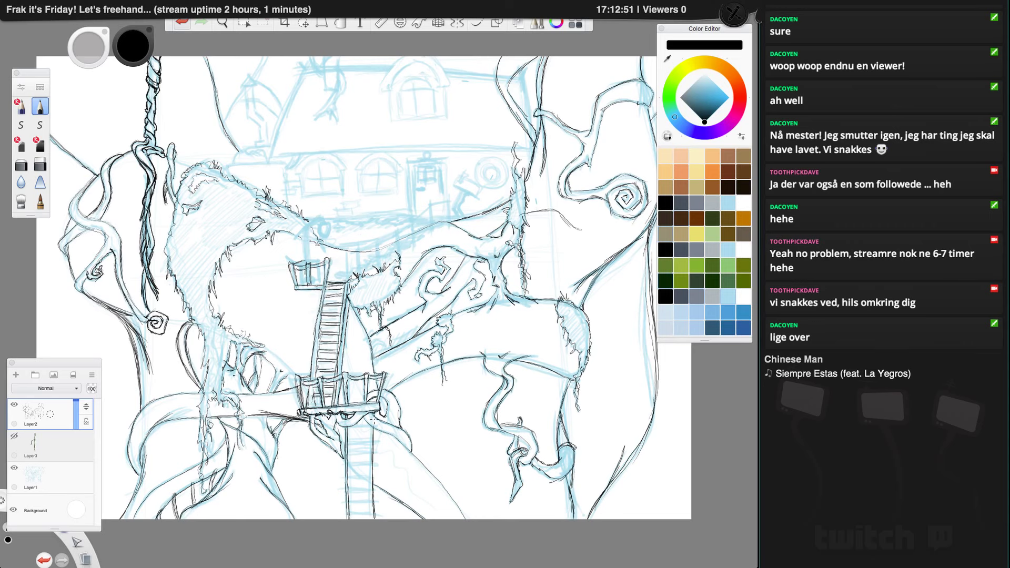
pyautogui.moveTo(371, 426); pyautogui.dragTo(373, 501)
pyautogui.moveTo(372, 463); pyautogui.dragTo(372, 517)
# Step: Hatch the floor edge of the lower railed platform and touch up the small landing at the upper ladder's top
pyautogui.moveTo(374, 396)
pyautogui.mouseDown()
pyautogui.moveTo(375, 384)
pyautogui.moveTo(372, 394)
pyautogui.mouseUp()
pyautogui.moveTo(371, 404); pyautogui.dragTo(333, 413)
pyautogui.moveTo(337, 408); pyautogui.dragTo(305, 418)
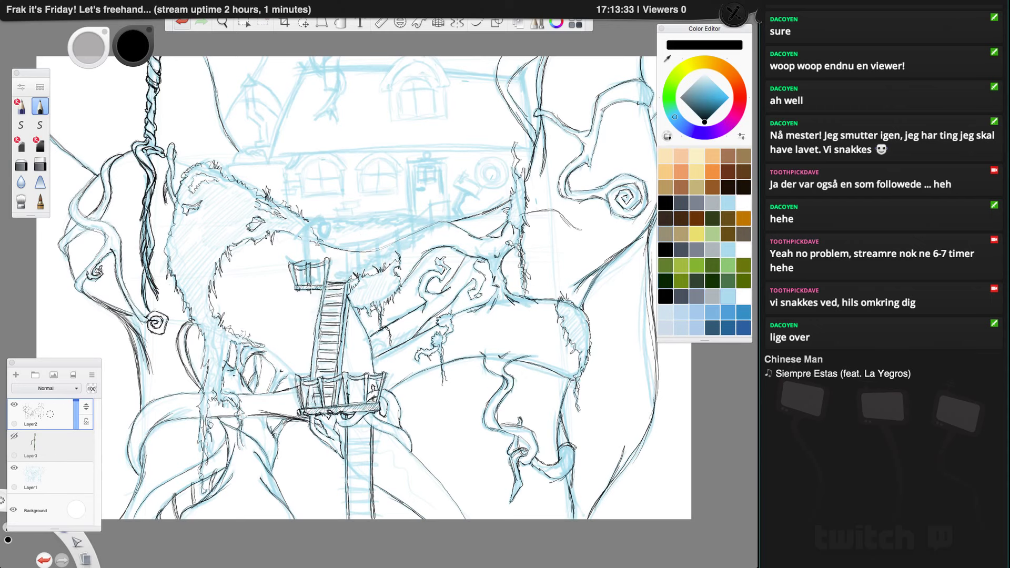
pyautogui.moveTo(325, 289); pyautogui.dragTo(322, 296)
pyautogui.moveTo(372, 405)
pyautogui.mouseDown()
pyautogui.moveTo(380, 416)
pyautogui.moveTo(352, 419)
pyautogui.mouseUp()
# Step: Ink a lamp post with a slanted top beam and hanging lantern above the small upper landing
pyautogui.moveTo(301, 222); pyautogui.dragTo(305, 265)
pyautogui.moveTo(306, 223); pyautogui.dragTo(312, 285)
pyautogui.moveTo(310, 224); pyautogui.dragTo(324, 215)
pyautogui.moveTo(326, 210); pyautogui.dragTo(324, 215)
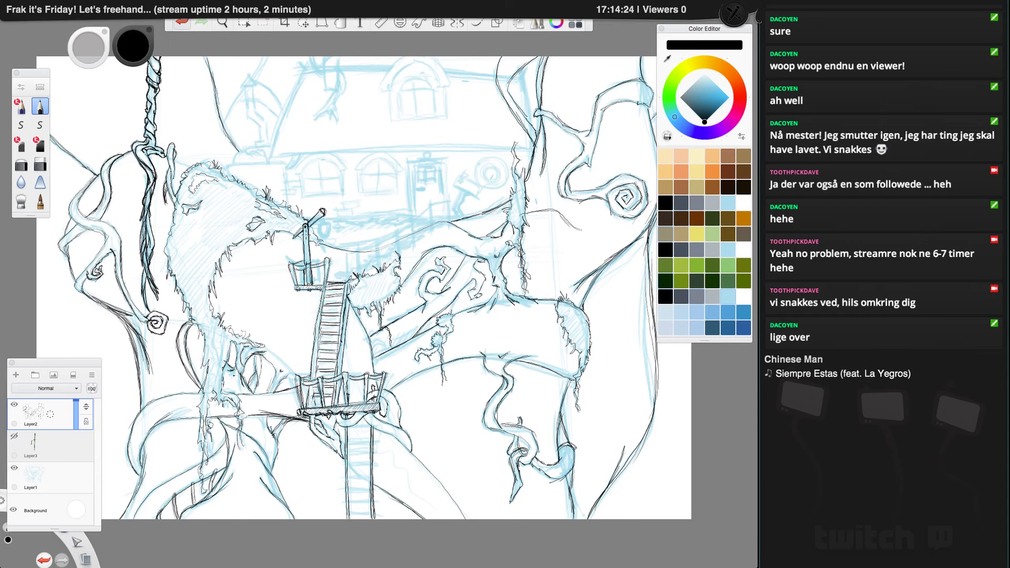
pyautogui.press('super+z')
pyautogui.moveTo(322, 212); pyautogui.dragTo(317, 215)
pyautogui.moveTo(323, 215); pyautogui.dragTo(327, 226)
pyautogui.moveTo(321, 224); pyautogui.dragTo(328, 235)
# Step: Ink the row of fence posts and sagging ropes along the walkway on the mossy branch leading to the house
pyautogui.moveTo(449, 197)
pyautogui.mouseDown()
pyautogui.moveTo(447, 226)
pyautogui.moveTo(433, 231)
pyautogui.moveTo(429, 216)
pyautogui.moveTo(429, 230)
pyautogui.moveTo(433, 205)
pyautogui.moveTo(416, 244)
pyautogui.moveTo(413, 217)
pyautogui.moveTo(398, 261)
pyautogui.moveTo(400, 230)
pyautogui.moveTo(380, 267)
pyautogui.moveTo(382, 240)
pyautogui.moveTo(358, 278)
pyautogui.moveTo(362, 248)
pyautogui.moveTo(362, 261)
pyautogui.mouseUp()
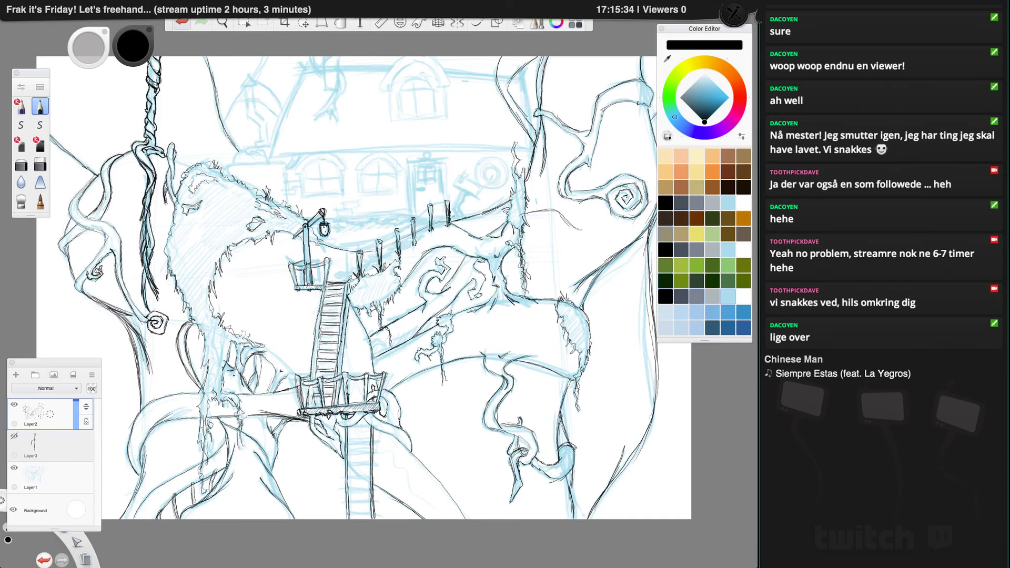
pyautogui.moveTo(429, 204)
pyautogui.mouseDown()
pyautogui.moveTo(448, 204)
pyautogui.moveTo(405, 228)
pyautogui.mouseUp()
pyautogui.moveTo(409, 224)
pyautogui.mouseDown()
pyautogui.moveTo(388, 251)
pyautogui.moveTo(364, 254)
pyautogui.mouseUp()
pyautogui.click(16, 438)
pyautogui.click(16, 438)
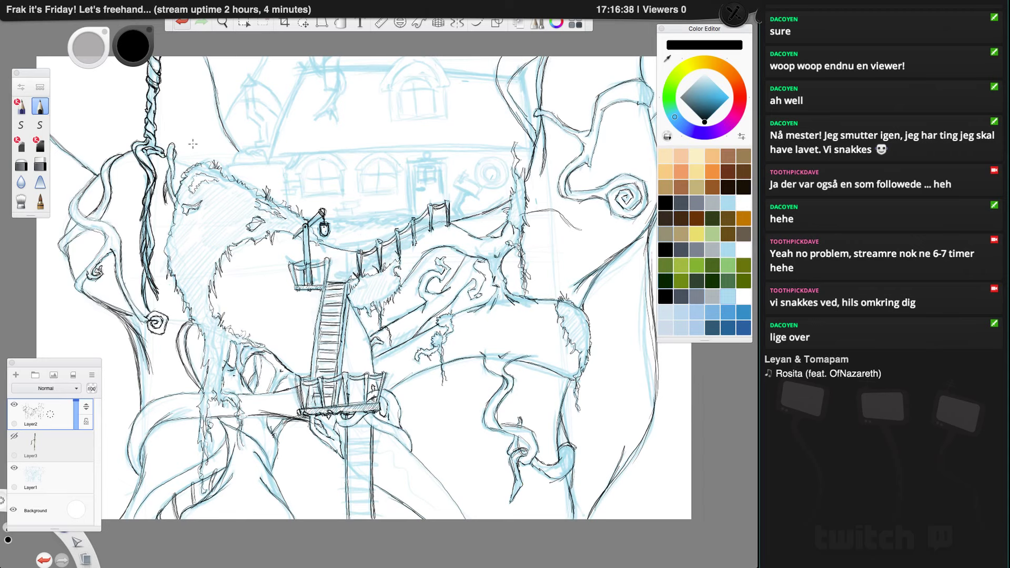
# Step: Add small moss touches and short bark texture strokes across the trunks, roots and the slope beside the lower ladder
pyautogui.moveTo(174, 160); pyautogui.dragTo(190, 166)
pyautogui.moveTo(186, 328); pyautogui.dragTo(182, 349)
pyautogui.moveTo(155, 451); pyautogui.dragTo(155, 465)
pyautogui.moveTo(554, 380); pyautogui.dragTo(537, 416)
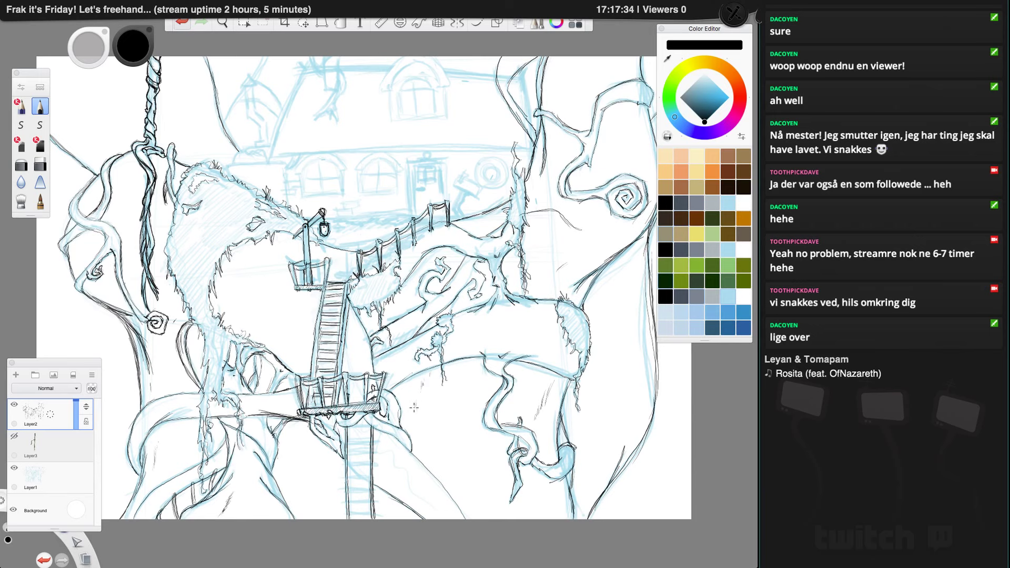
pyautogui.moveTo(454, 431)
pyautogui.mouseDown()
pyautogui.moveTo(459, 450)
pyautogui.moveTo(472, 454)
pyautogui.mouseUp()
pyautogui.moveTo(311, 406); pyautogui.dragTo(315, 364)
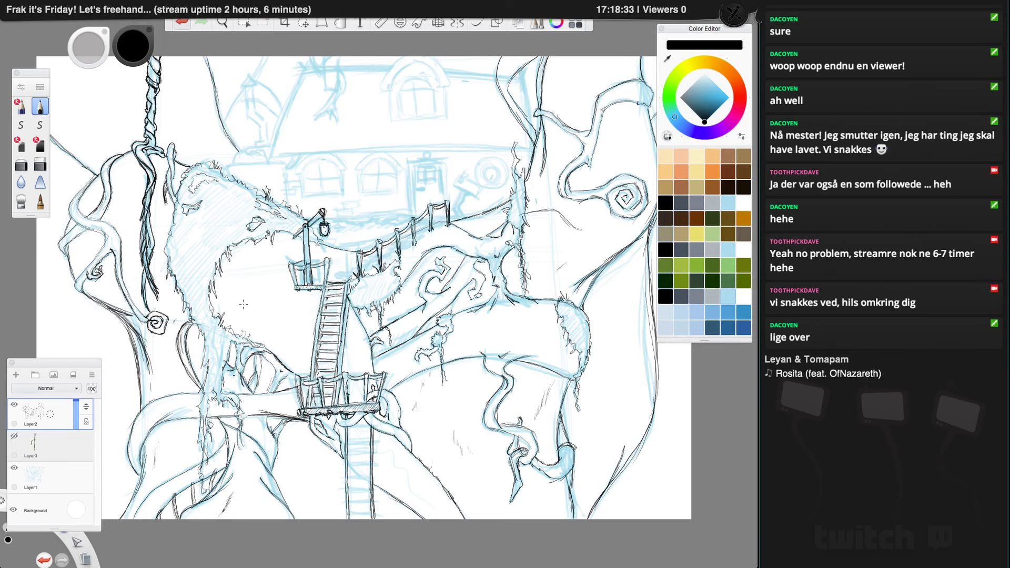
# Step: Add short bark marks to the trunk beside the upper ladder, the thick mossy branch and the far-left trunk
pyautogui.moveTo(253, 310); pyautogui.dragTo(269, 315)
pyautogui.moveTo(266, 267); pyautogui.dragTo(270, 295)
pyautogui.moveTo(262, 258); pyautogui.dragTo(271, 285)
pyautogui.hotkey('ctrl', 'z')
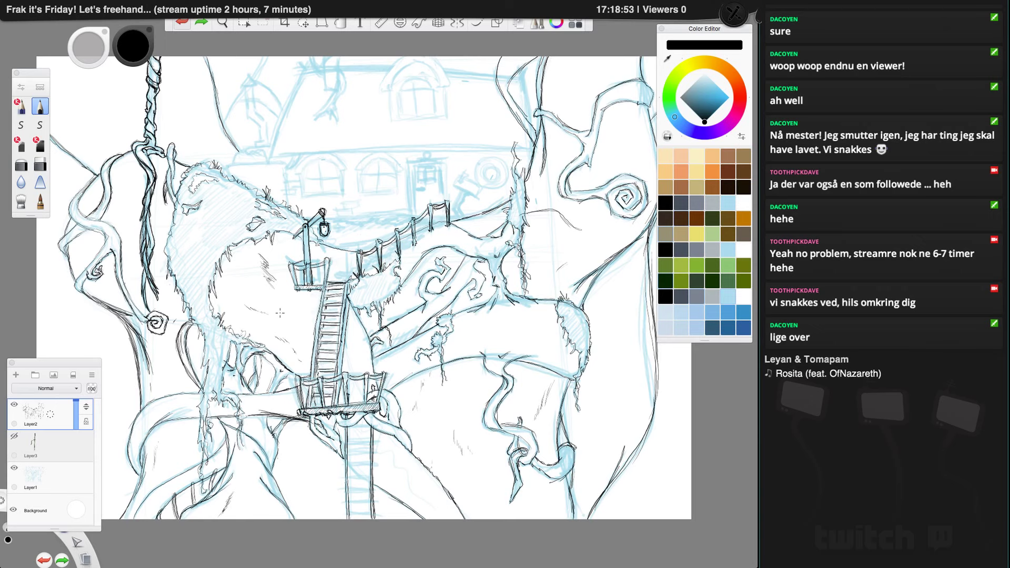
pyautogui.moveTo(535, 321); pyautogui.dragTo(520, 319)
pyautogui.moveTo(125, 172); pyautogui.dragTo(129, 179)
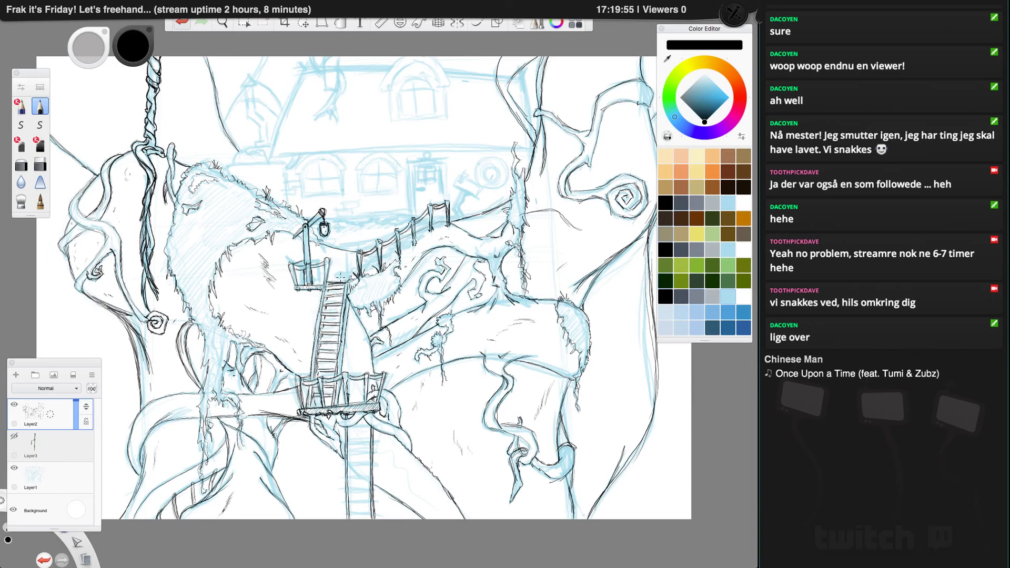
# Step: Thicken the rope fence and ink the walkway edge along it, undoing the last two strokes
pyautogui.moveTo(344, 278); pyautogui.dragTo(351, 273)
pyautogui.moveTo(407, 249); pyautogui.dragTo(419, 243)
pyautogui.moveTo(434, 226); pyautogui.dragTo(422, 238)
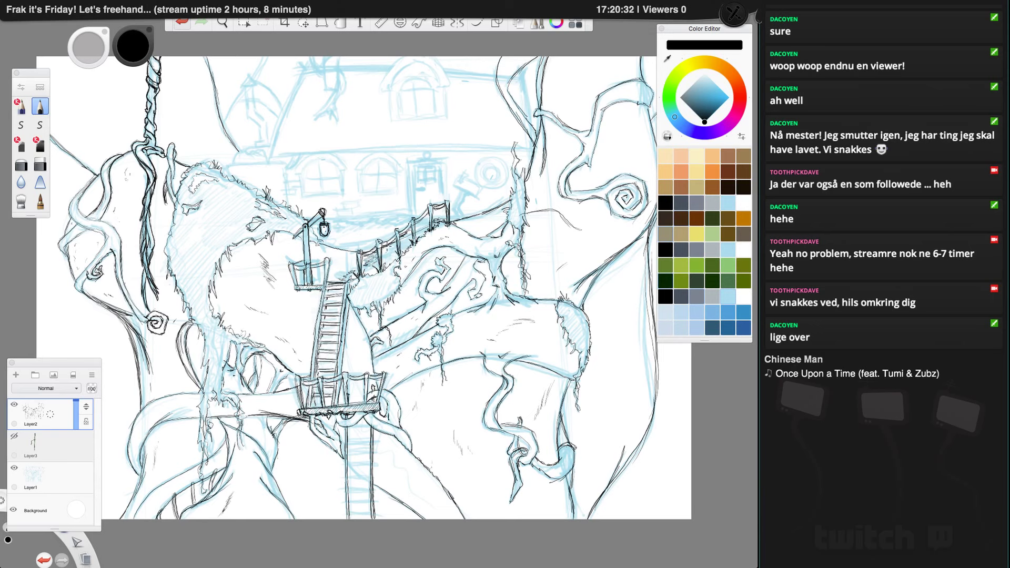
pyautogui.moveTo(382, 255); pyautogui.dragTo(410, 236)
pyautogui.moveTo(400, 244); pyautogui.dragTo(414, 237)
pyautogui.click(182, 23)
pyautogui.click(181, 24)
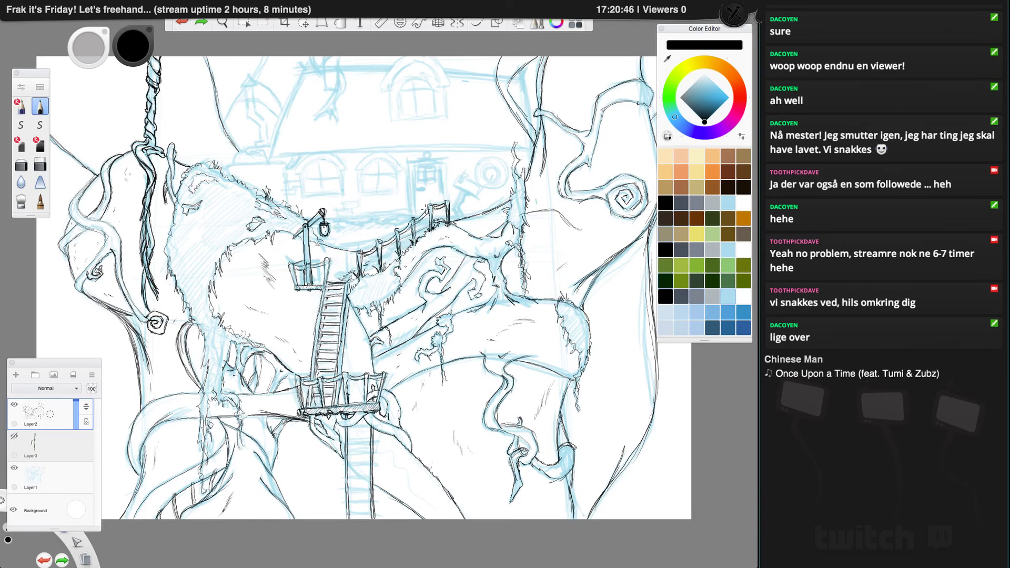
# Step: Ink a small well beside the lamp post, with a base, upright posts and a pitched roof
pyautogui.moveTo(340, 244); pyautogui.dragTo(337, 242)
pyautogui.moveTo(338, 233); pyautogui.dragTo(369, 236)
pyautogui.moveTo(340, 219)
pyautogui.mouseDown()
pyautogui.moveTo(338, 236)
pyautogui.moveTo(362, 232)
pyautogui.moveTo(367, 214)
pyautogui.mouseUp()
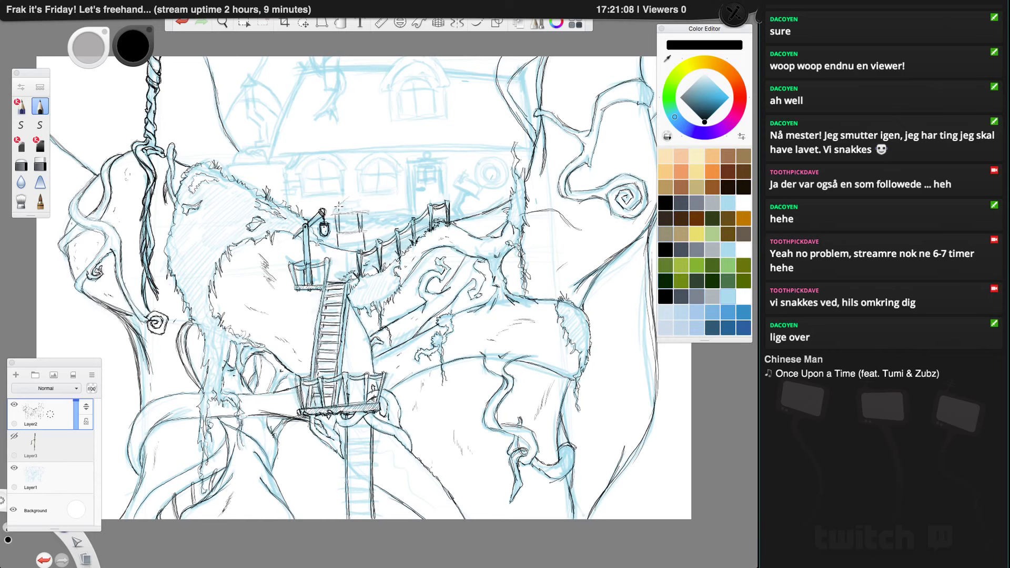
pyautogui.moveTo(350, 197); pyautogui.dragTo(365, 214)
pyautogui.moveTo(334, 212)
pyautogui.mouseDown()
pyautogui.moveTo(349, 197)
pyautogui.moveTo(371, 212)
pyautogui.mouseUp()
pyautogui.moveTo(360, 216)
pyautogui.mouseDown()
pyautogui.moveTo(363, 230)
pyautogui.moveTo(337, 228)
pyautogui.moveTo(335, 246)
pyautogui.mouseUp()
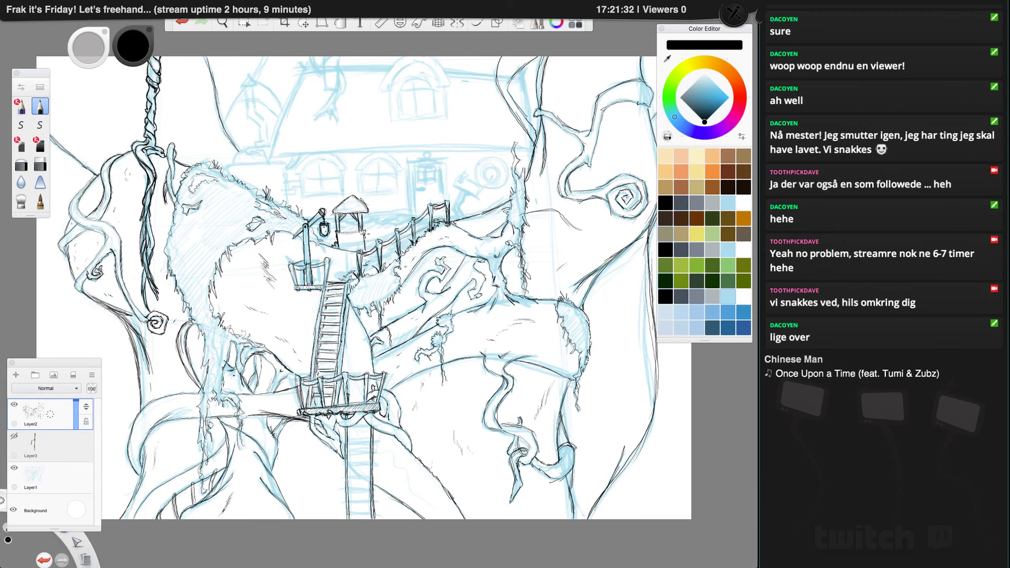
# Step: Detail the well's bucket and base, and rework its roof with a sharper peak
pyautogui.moveTo(354, 232)
pyautogui.mouseDown()
pyautogui.moveTo(364, 229)
pyautogui.moveTo(365, 247)
pyautogui.mouseUp()
pyautogui.press('super+z')
pyautogui.moveTo(341, 244); pyautogui.dragTo(345, 242)
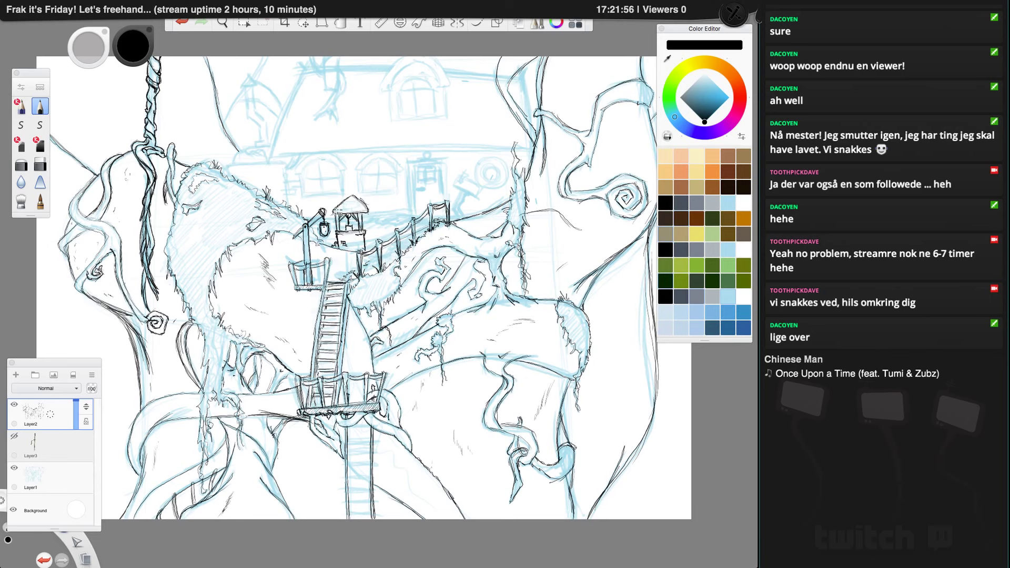
pyautogui.moveTo(350, 198)
pyautogui.mouseDown()
pyautogui.moveTo(335, 212)
pyautogui.moveTo(368, 210)
pyautogui.moveTo(336, 211)
pyautogui.mouseUp()
pyautogui.moveTo(354, 200)
pyautogui.mouseDown()
pyautogui.moveTo(361, 207)
pyautogui.moveTo(338, 211)
pyautogui.moveTo(362, 212)
pyautogui.moveTo(363, 198)
pyautogui.moveTo(343, 201)
pyautogui.mouseUp()
pyautogui.click(183, 24)
pyautogui.click(183, 24)
pyautogui.click(183, 24)
# Step: Ink the house's door and surrounding frame at the end of the fence, redrawing faulty strokes and adding a round top ornament
pyautogui.click(415, 211)
pyautogui.moveTo(416, 208)
pyautogui.mouseDown()
pyautogui.moveTo(413, 169)
pyautogui.moveTo(426, 161)
pyautogui.moveTo(415, 162)
pyautogui.moveTo(443, 162)
pyautogui.mouseUp()
pyautogui.click(183, 23)
pyautogui.click(183, 23)
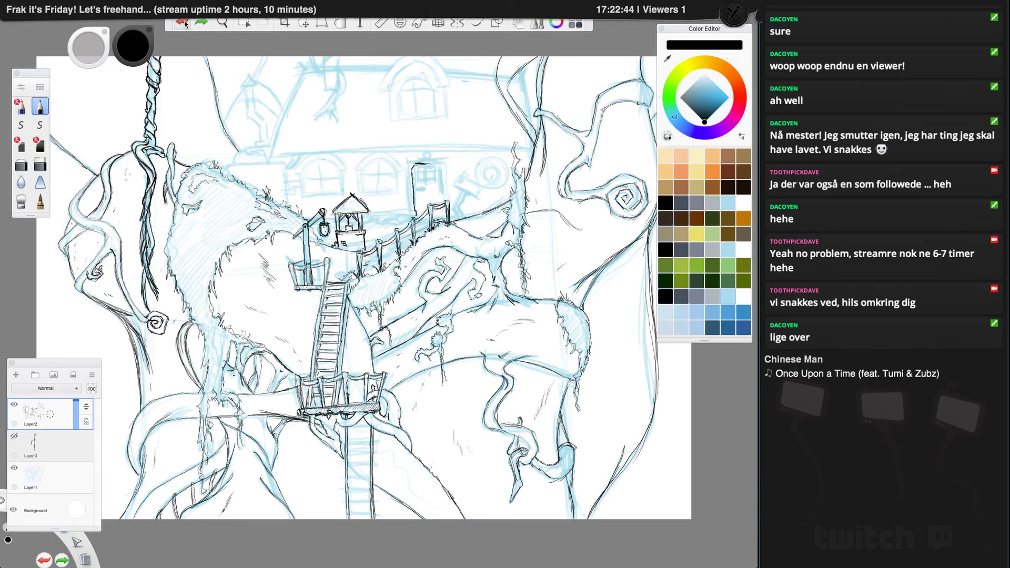
pyautogui.click(183, 24)
pyautogui.moveTo(441, 171)
pyautogui.mouseDown()
pyautogui.moveTo(445, 203)
pyautogui.moveTo(436, 156)
pyautogui.moveTo(445, 174)
pyautogui.moveTo(414, 166)
pyautogui.moveTo(412, 200)
pyautogui.moveTo(428, 164)
pyautogui.mouseUp()
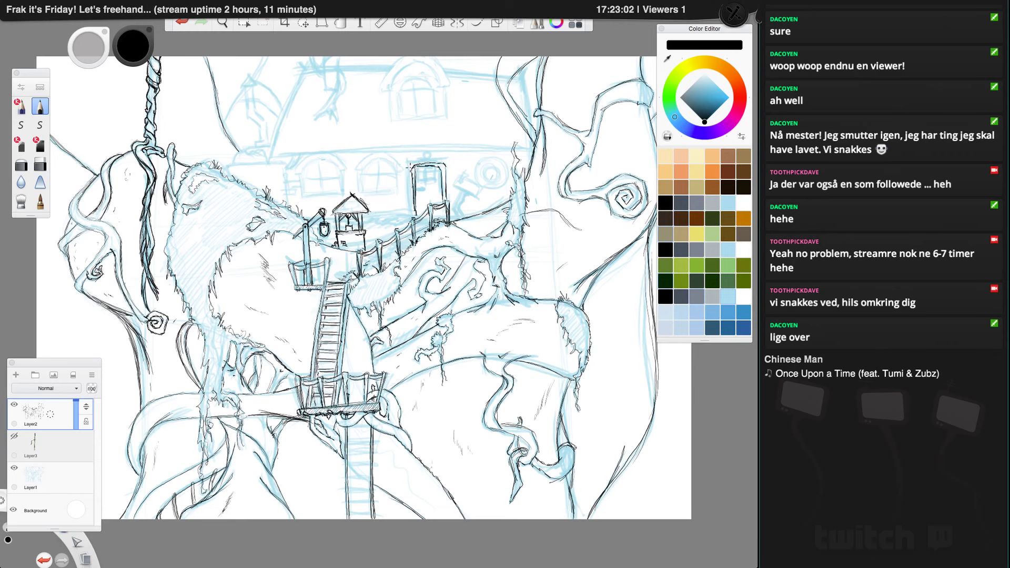
pyautogui.moveTo(410, 161); pyautogui.dragTo(410, 211)
pyautogui.moveTo(410, 170)
pyautogui.mouseDown()
pyautogui.moveTo(415, 158)
pyautogui.moveTo(446, 176)
pyautogui.moveTo(448, 203)
pyautogui.moveTo(444, 157)
pyautogui.mouseUp()
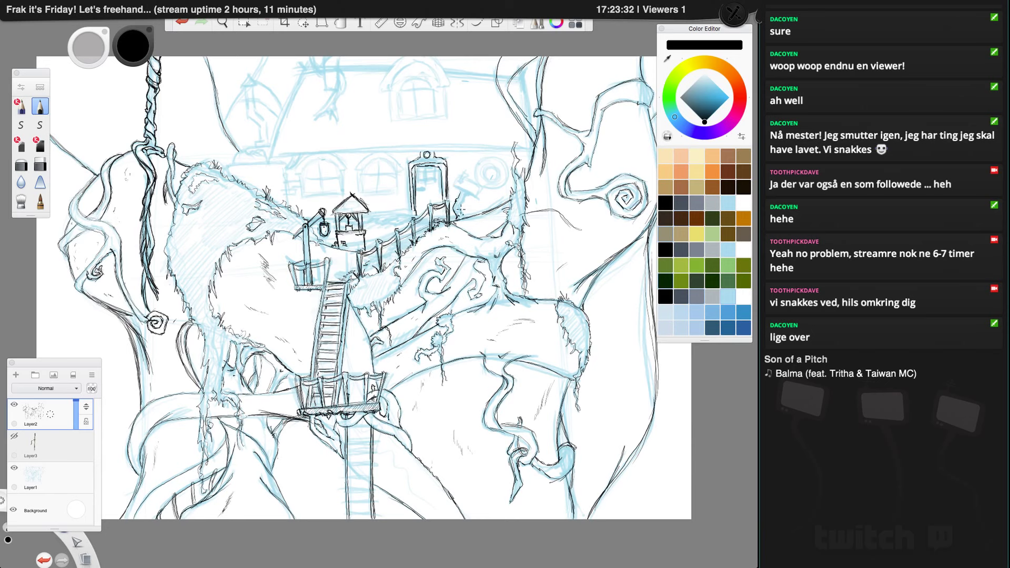
# Step: Ink the crooked post and its tilted sign board beside the door
pyautogui.moveTo(462, 208); pyautogui.dragTo(472, 216)
pyautogui.moveTo(479, 184); pyautogui.dragTo(476, 184)
pyautogui.moveTo(460, 175); pyautogui.dragTo(471, 181)
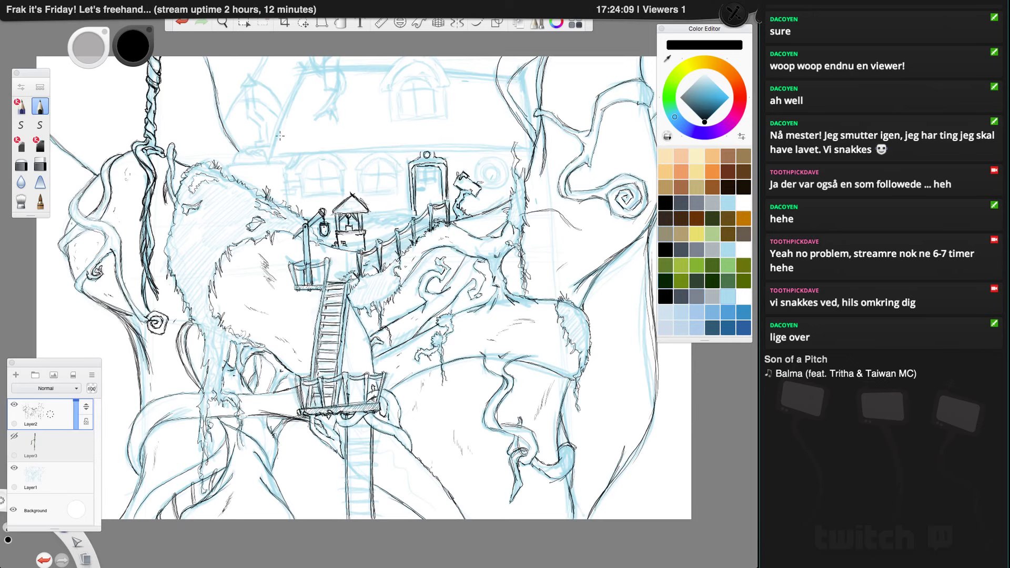
# Step: Ink the domed top of the annex beside the house and the bent stovepipe rising from it
pyautogui.moveTo(241, 150)
pyautogui.mouseDown()
pyautogui.moveTo(235, 163)
pyautogui.moveTo(250, 145)
pyautogui.moveTo(229, 174)
pyautogui.mouseUp()
pyautogui.moveTo(262, 150)
pyautogui.mouseDown()
pyautogui.moveTo(268, 161)
pyautogui.moveTo(240, 153)
pyautogui.moveTo(260, 138)
pyautogui.mouseUp()
pyautogui.moveTo(246, 89)
pyautogui.mouseDown()
pyautogui.moveTo(248, 117)
pyautogui.moveTo(266, 125)
pyautogui.moveTo(252, 113)
pyautogui.moveTo(271, 149)
pyautogui.mouseUp()
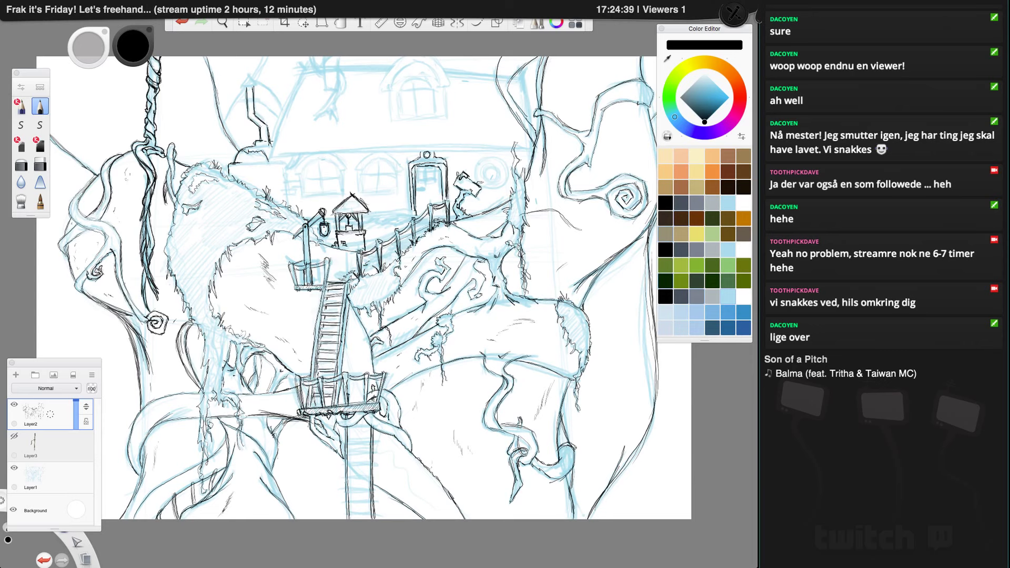
pyautogui.moveTo(268, 138); pyautogui.dragTo(272, 142)
# Step: Ink the annex's roof edge and corner wall, and the curved branch line behind the stovepipe
pyautogui.moveTo(280, 163); pyautogui.dragTo(285, 175)
pyautogui.moveTo(287, 163)
pyautogui.mouseDown()
pyautogui.moveTo(288, 176)
pyautogui.moveTo(272, 159)
pyautogui.moveTo(284, 160)
pyautogui.mouseUp()
pyautogui.moveTo(287, 177); pyautogui.dragTo(288, 202)
pyautogui.moveTo(303, 157)
pyautogui.mouseDown()
pyautogui.moveTo(282, 171)
pyautogui.moveTo(290, 186)
pyautogui.moveTo(285, 169)
pyautogui.mouseUp()
pyautogui.moveTo(258, 77)
pyautogui.mouseDown()
pyautogui.moveTo(269, 50)
pyautogui.moveTo(256, 75)
pyautogui.moveTo(284, 111)
pyautogui.mouseUp()
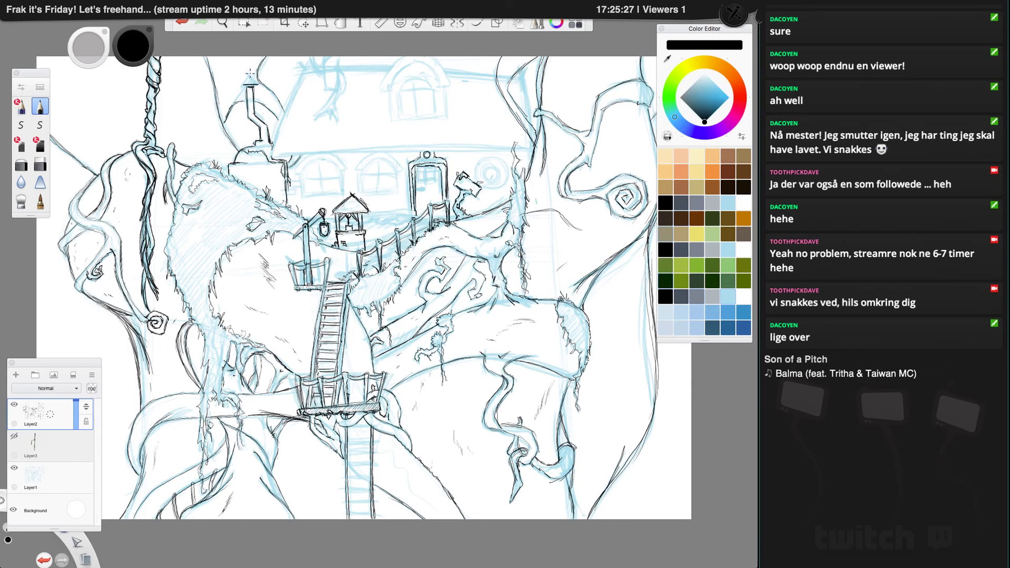
# Step: Ink the stovepipe's pointed cap and the curling smoke above it
pyautogui.moveTo(248, 75); pyautogui.dragTo(243, 85)
pyautogui.moveTo(242, 80)
pyautogui.mouseDown()
pyautogui.moveTo(233, 53)
pyautogui.moveTo(242, 82)
pyautogui.moveTo(235, 56)
pyautogui.moveTo(245, 73)
pyautogui.moveTo(248, 59)
pyautogui.moveTo(244, 85)
pyautogui.moveTo(249, 57)
pyautogui.moveTo(237, 67)
pyautogui.moveTo(246, 86)
pyautogui.moveTo(238, 58)
pyautogui.moveTo(246, 81)
pyautogui.moveTo(246, 56)
pyautogui.mouseUp()
pyautogui.moveTo(246, 56); pyautogui.dragTo(243, 74)
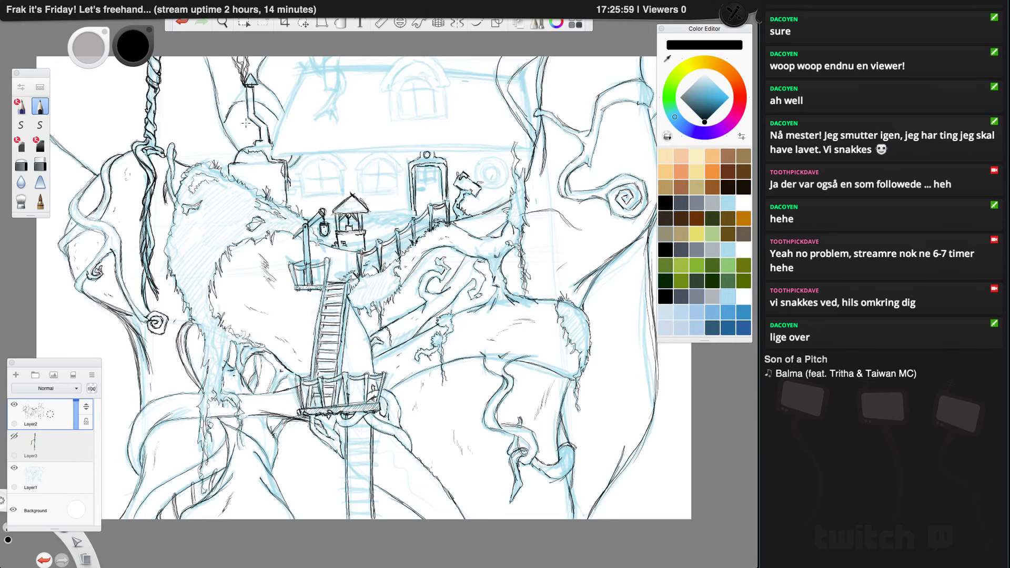
# Step: Toggle the light blue sketch layer's visibility to check the black line art on its own
pyautogui.click(15, 468)
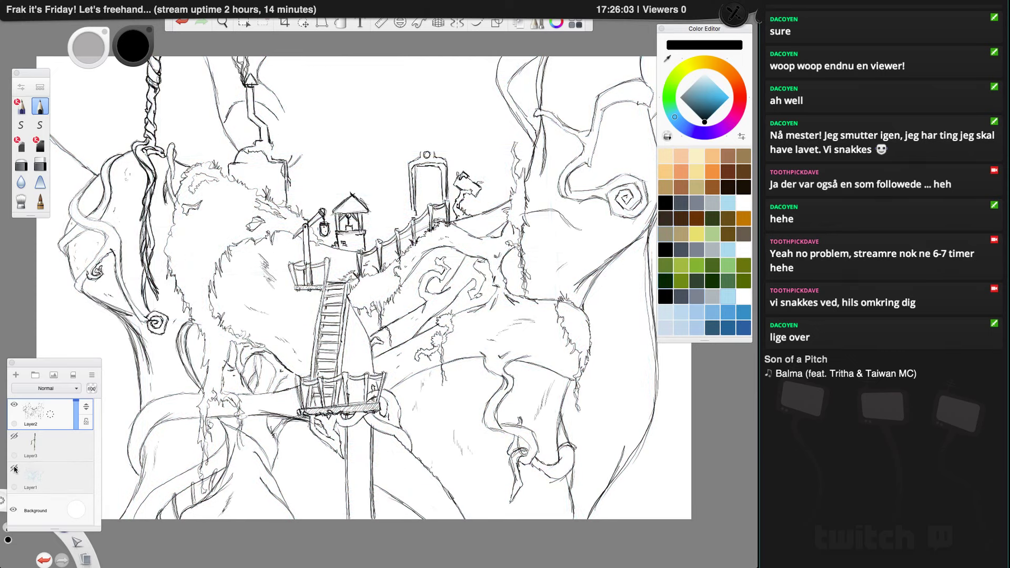
pyautogui.click(13, 469)
pyautogui.click(13, 472)
pyautogui.click(16, 480)
pyautogui.click(14, 469)
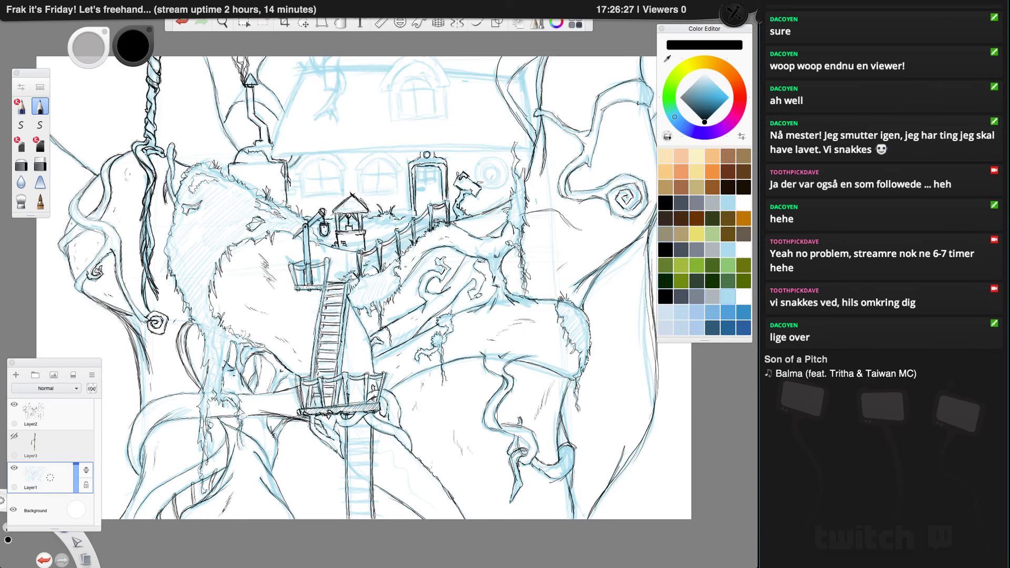
# Step: Ink grass tufts between the well and the door, and a round cross-barred window in the door
pyautogui.moveTo(376, 221); pyautogui.dragTo(370, 209)
pyautogui.moveTo(398, 222)
pyautogui.mouseDown()
pyautogui.moveTo(396, 212)
pyautogui.moveTo(378, 218)
pyautogui.moveTo(409, 211)
pyautogui.moveTo(401, 216)
pyautogui.mouseUp()
pyautogui.moveTo(428, 170)
pyautogui.mouseDown()
pyautogui.moveTo(423, 176)
pyautogui.moveTo(432, 174)
pyautogui.mouseUp()
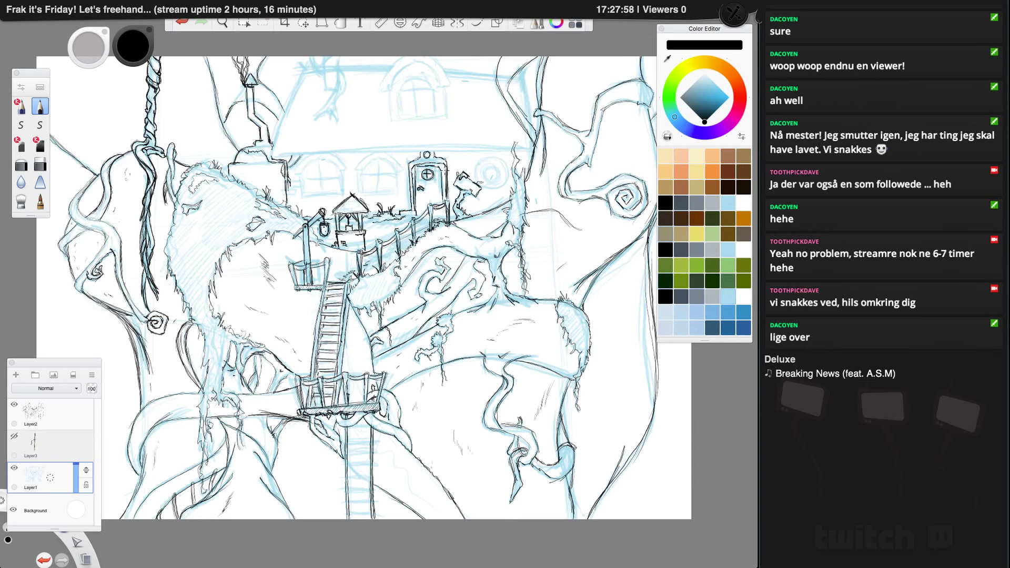
# Step: Save the drawing and hide the interface panels to show the full canvas
pyautogui.click(76, 14)
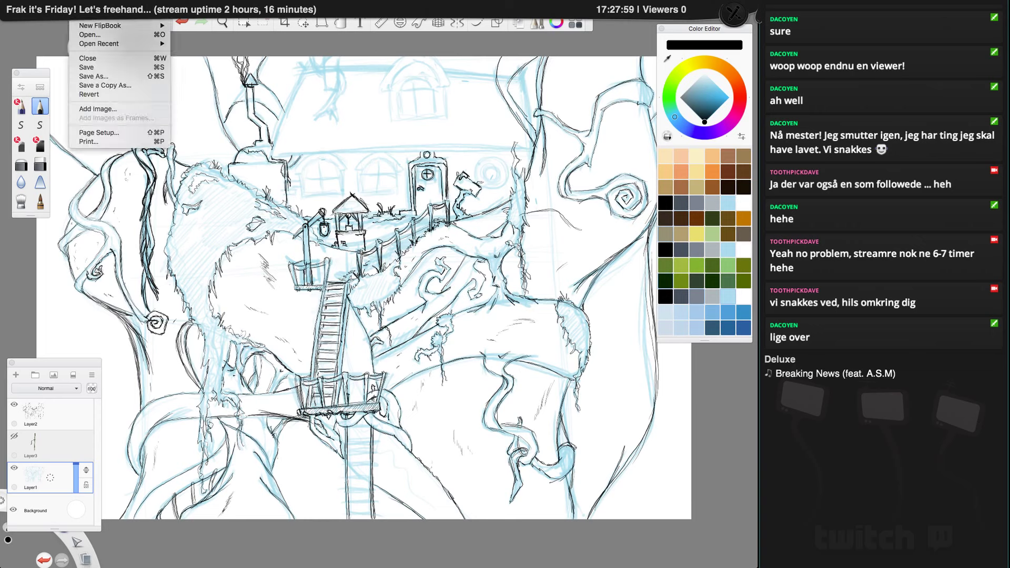
pyautogui.click(91, 69)
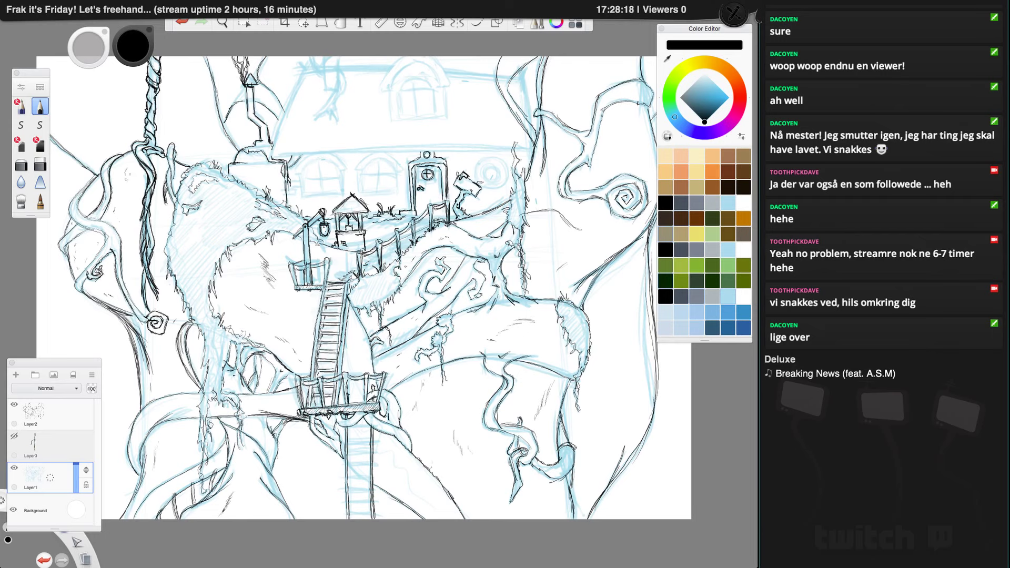
pyautogui.press('Tab')
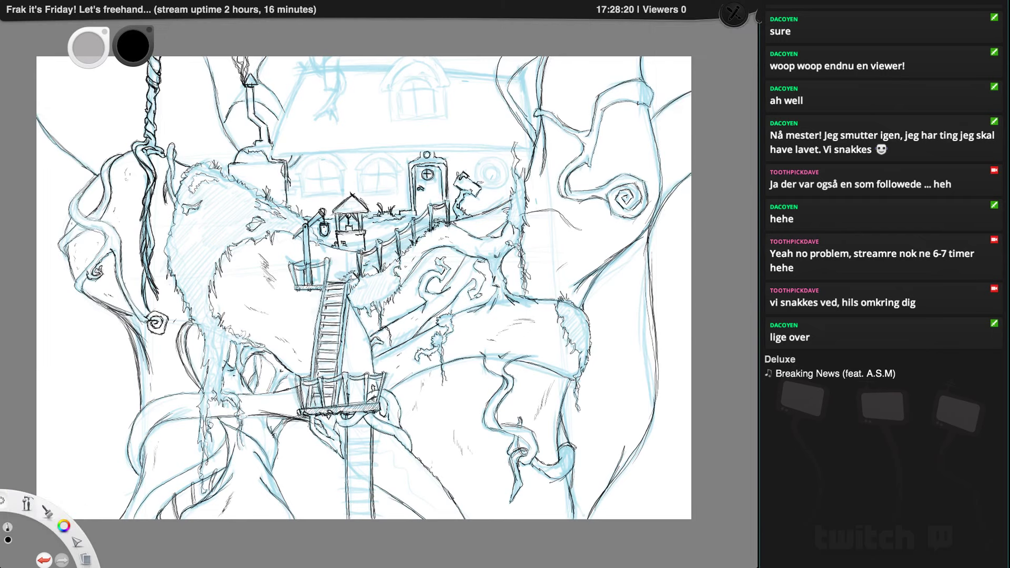